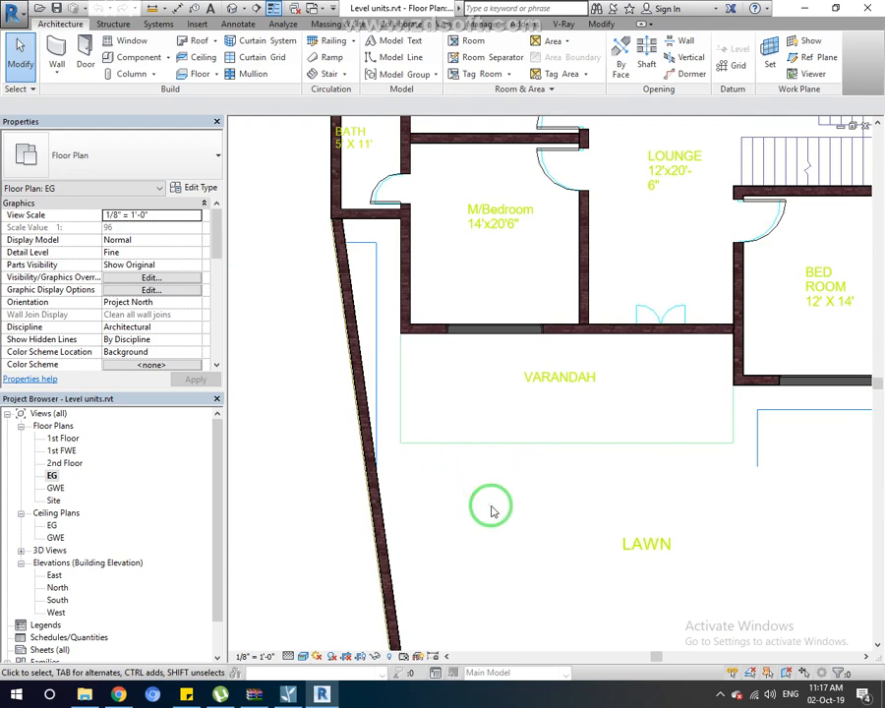
- Switch the EG floor plan's visual style to Wireframe
middle_click_drag(572, 444, 578, 448)
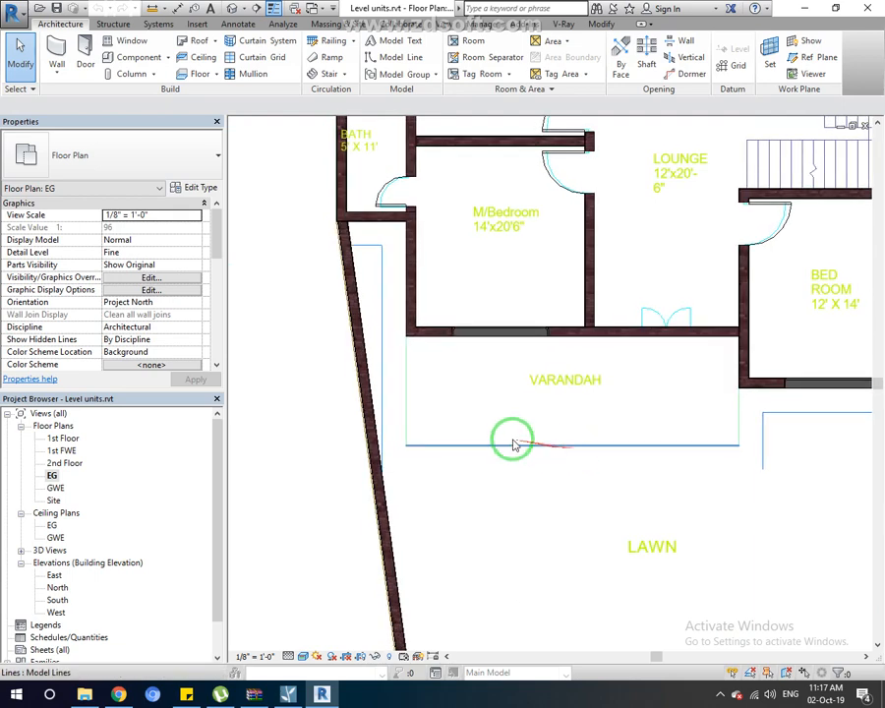
scroll(439, 431, "up", 1)
scroll(438, 436, "up", 5)
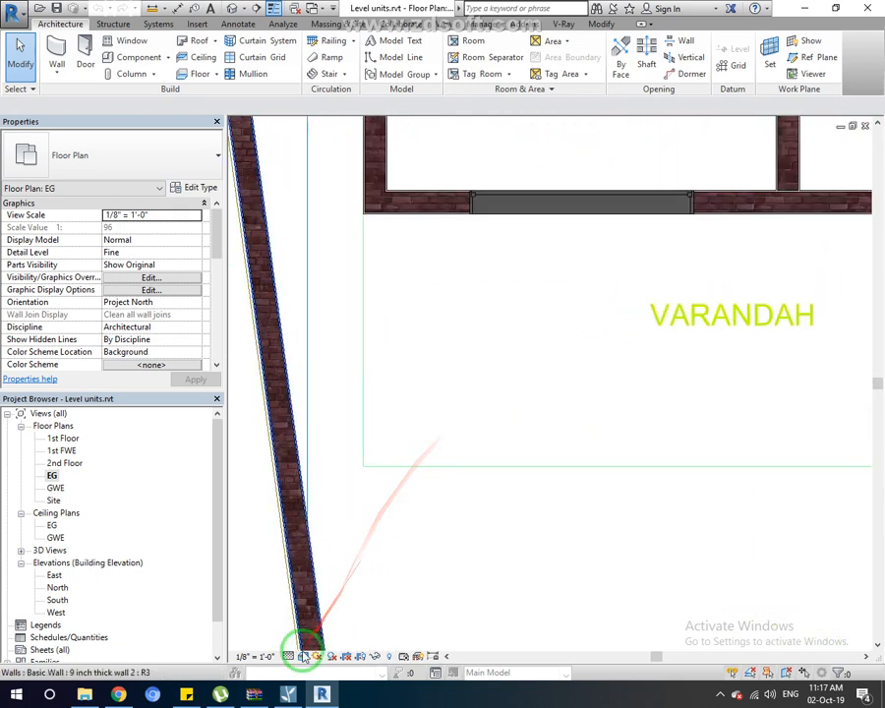
left_click(303, 656)
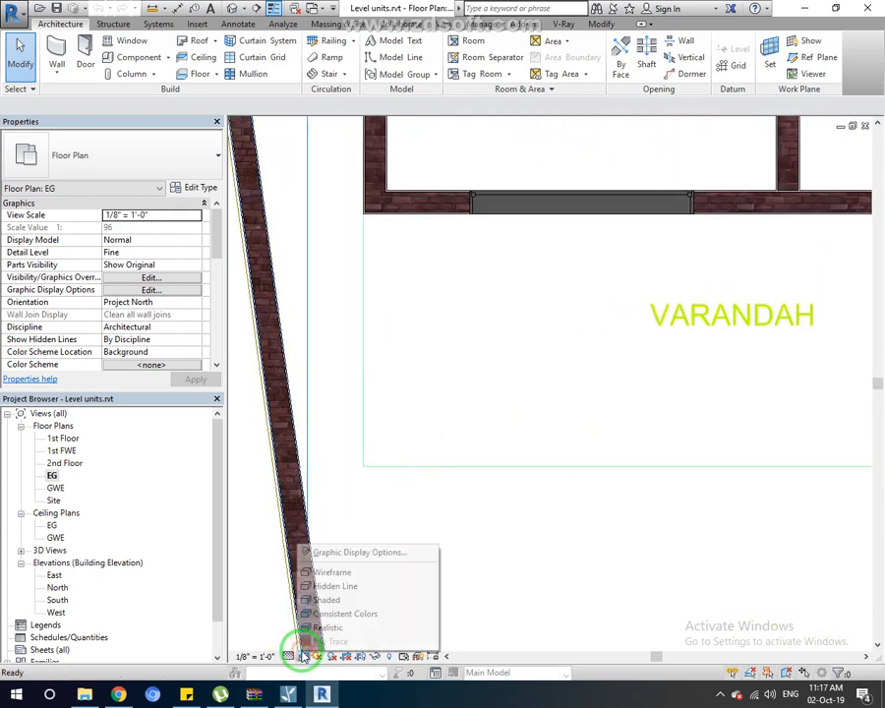
left_click(377, 570)
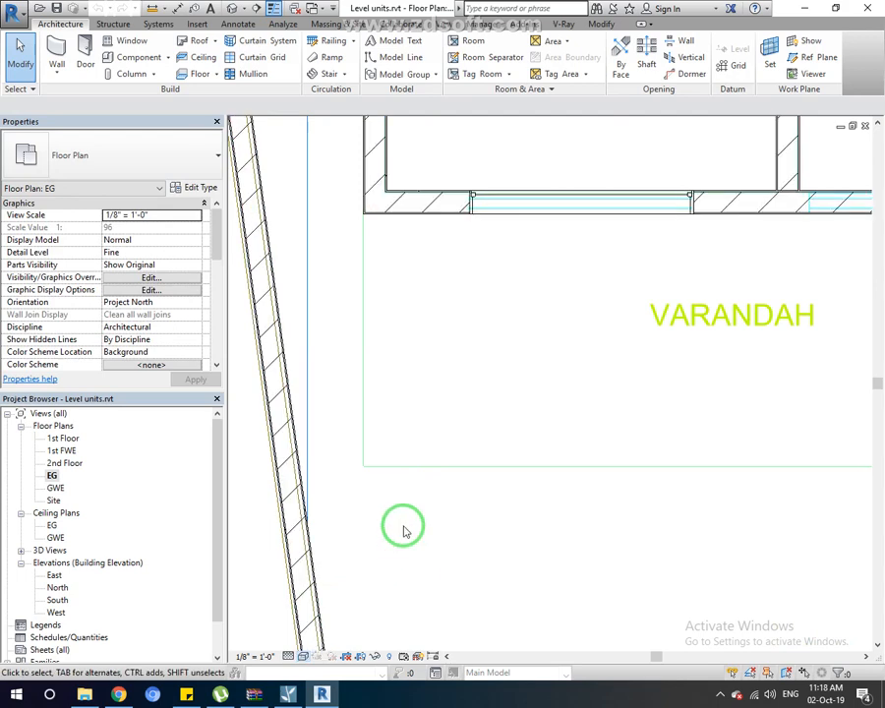
scroll(396, 526, "down", 2)
mouse_move(402, 519)
middle_mouse_down()
mouse_move(508, 521)
mouse_move(434, 512)
mouse_move(450, 509)
middle_mouse_up()
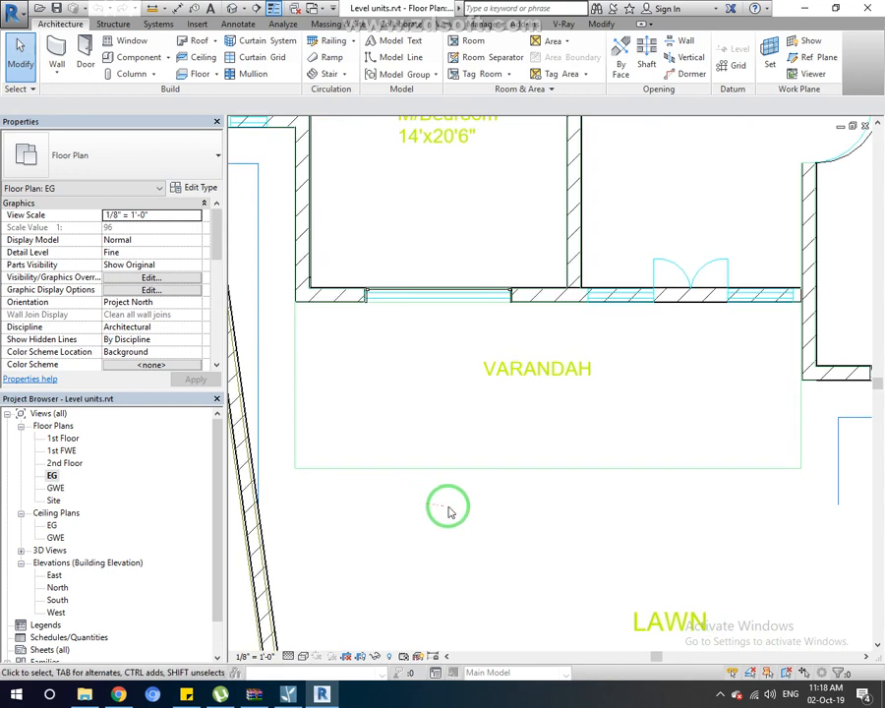
- Start an architectural column and duplicate its type as "1 x 1 ft column" with 1' 0" depth and 1' 0" width
left_click(154, 75)
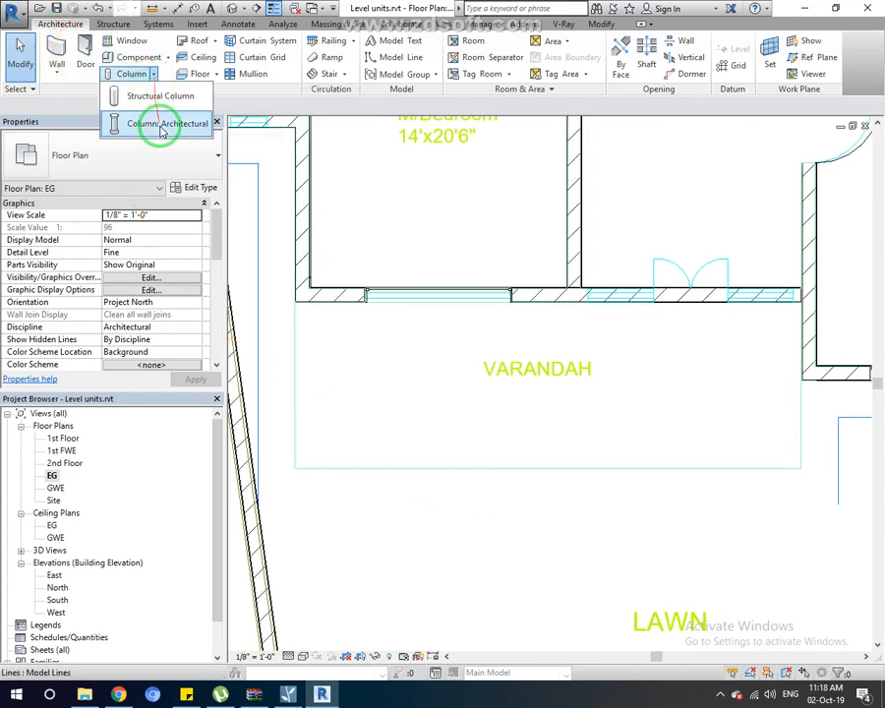
left_click(161, 126)
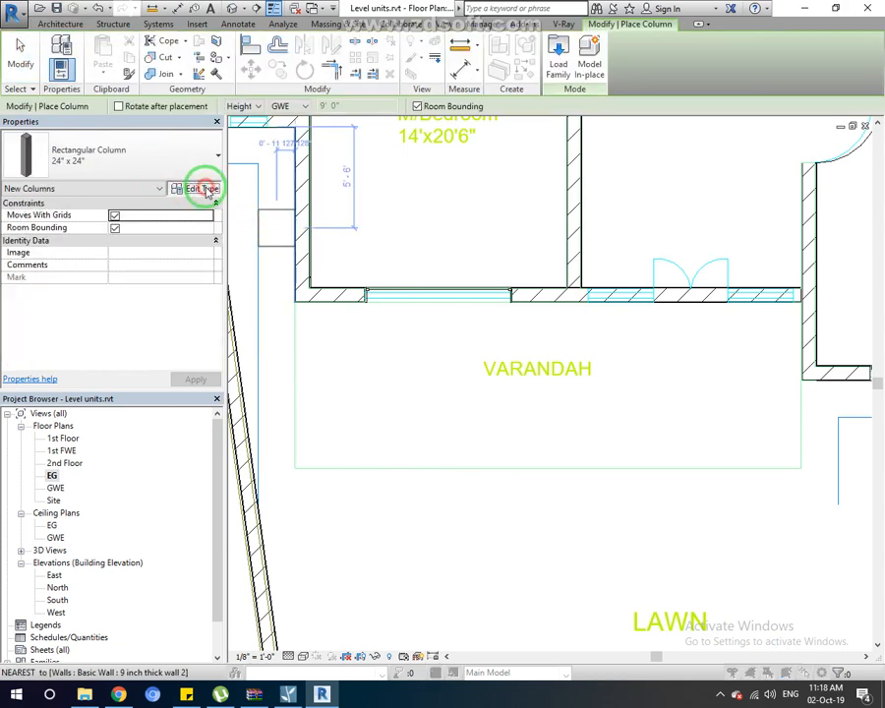
left_click(200, 186)
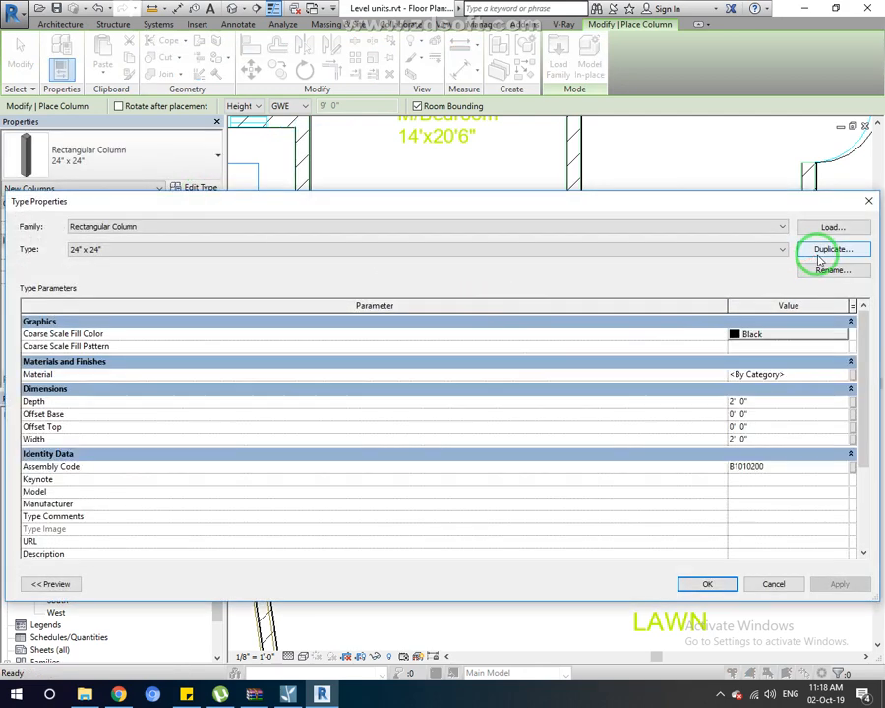
left_click(813, 250)
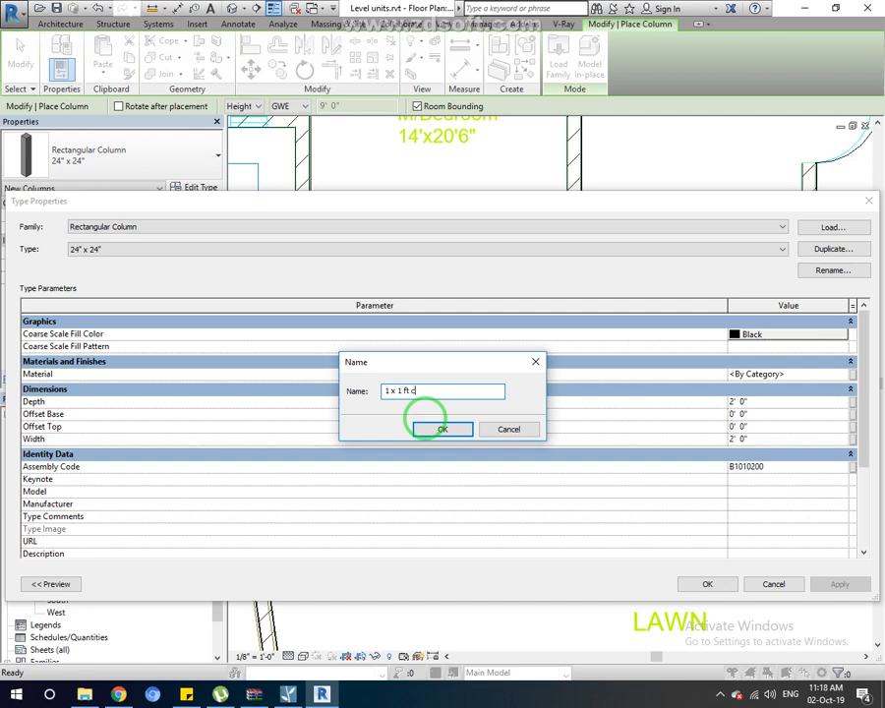
left_click(446, 429)
left_click(763, 402)
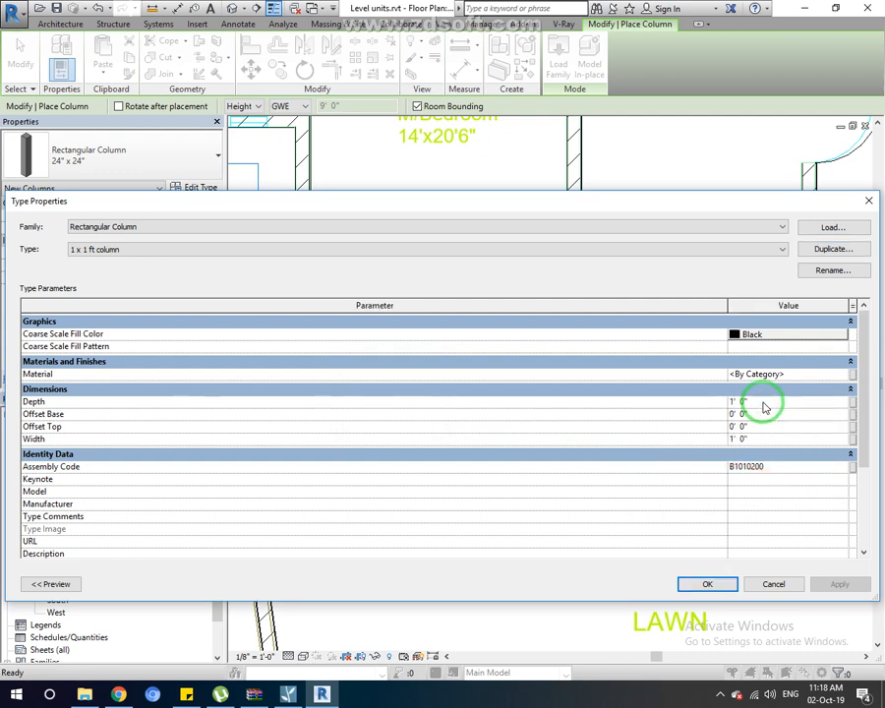
left_click(701, 576)
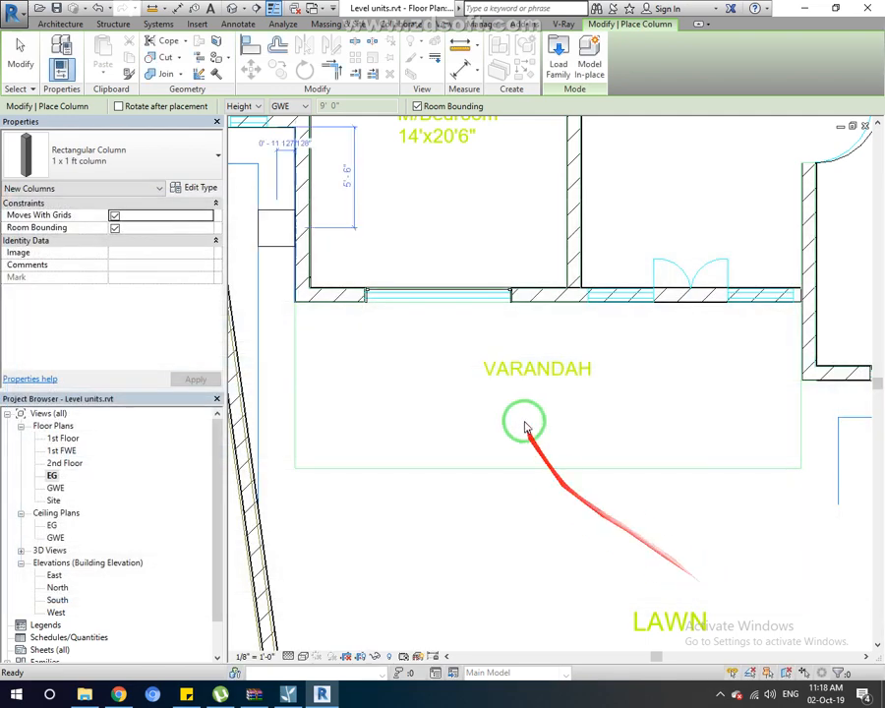
- Place a 1 x 1 ft column at each of the two outer corners of the varandah outline, on the lawn side
scroll(303, 457, "up", 6)
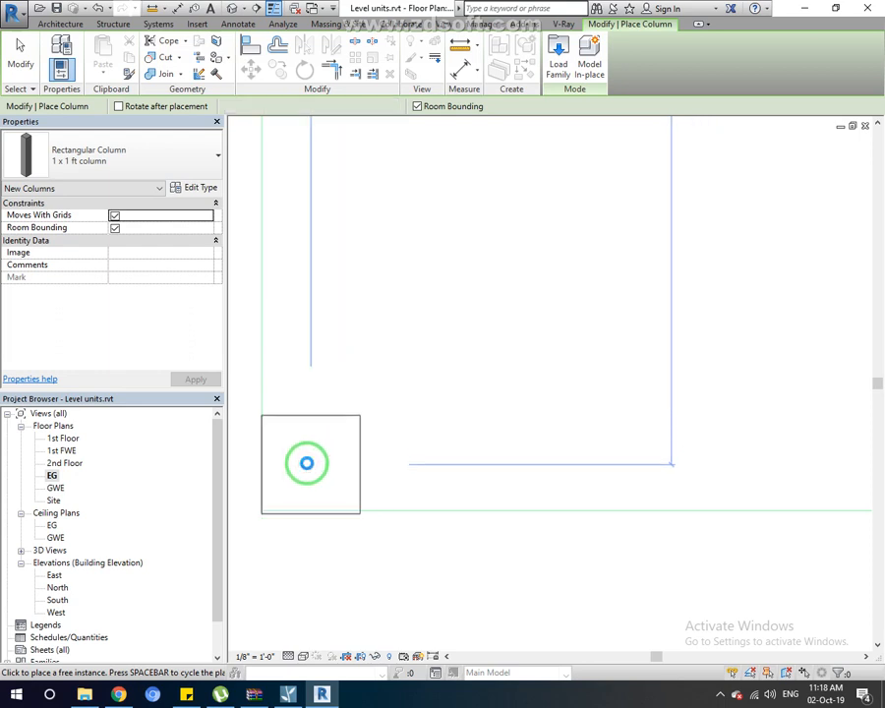
scroll(307, 464, "down", 5)
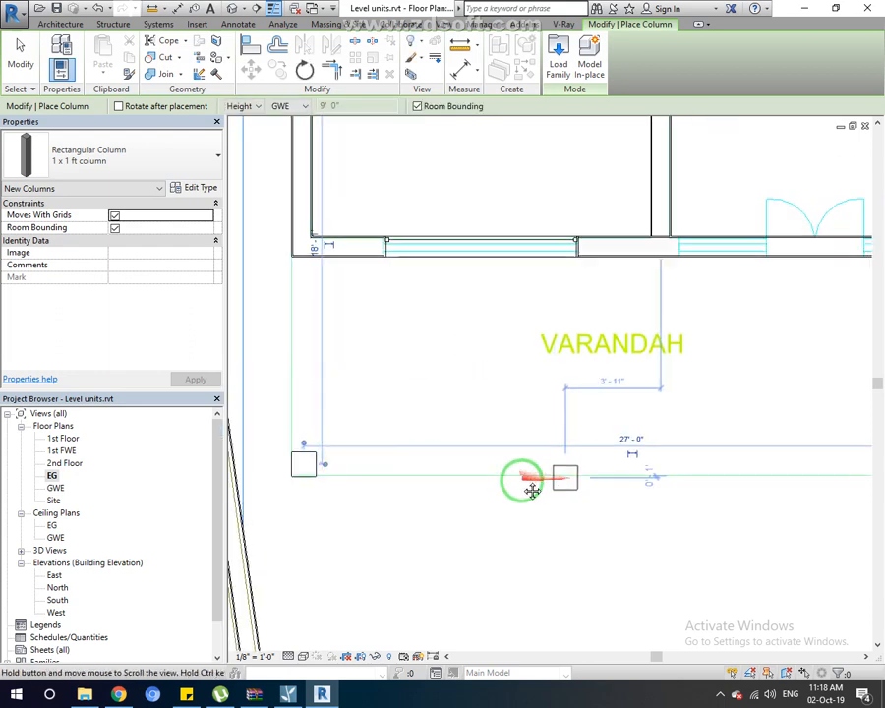
middle_click_drag(524, 534, 364, 489)
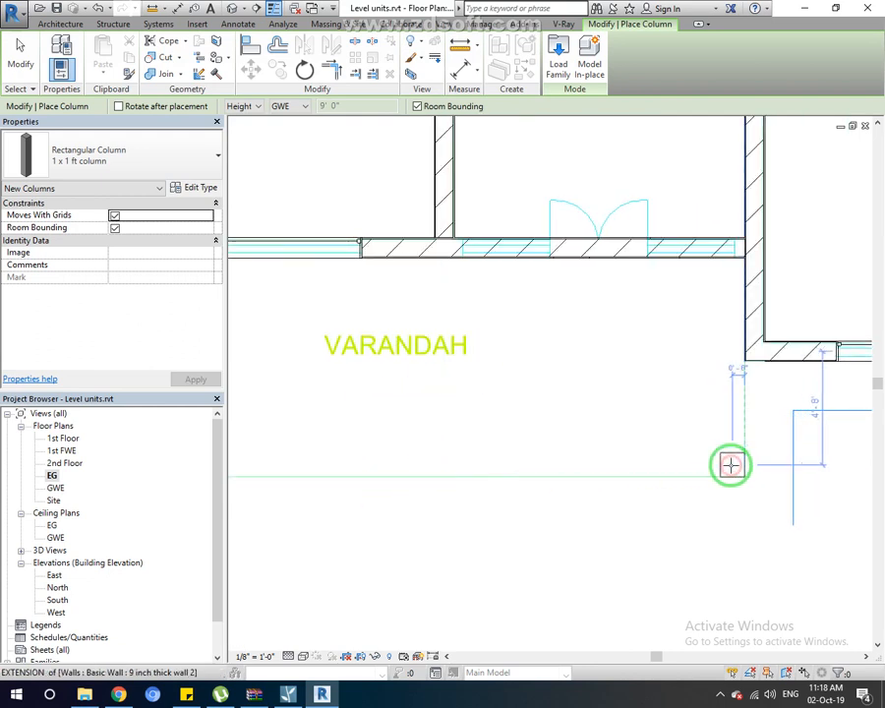
scroll(731, 468, "up", 5)
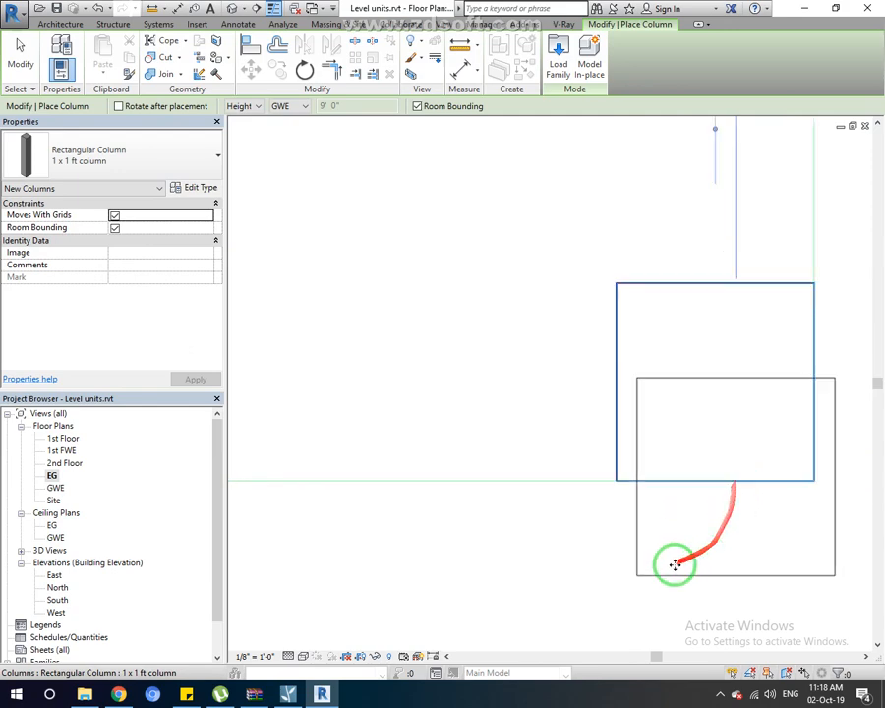
scroll(647, 490, "down", 5)
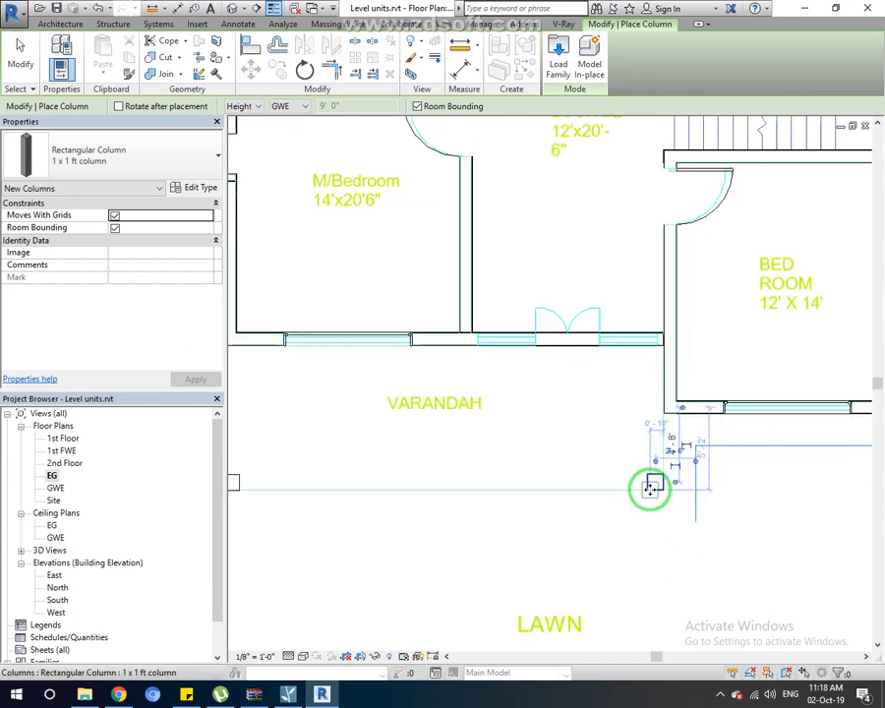
middle_click_drag(433, 488, 626, 465)
scroll(471, 483, "up", 1)
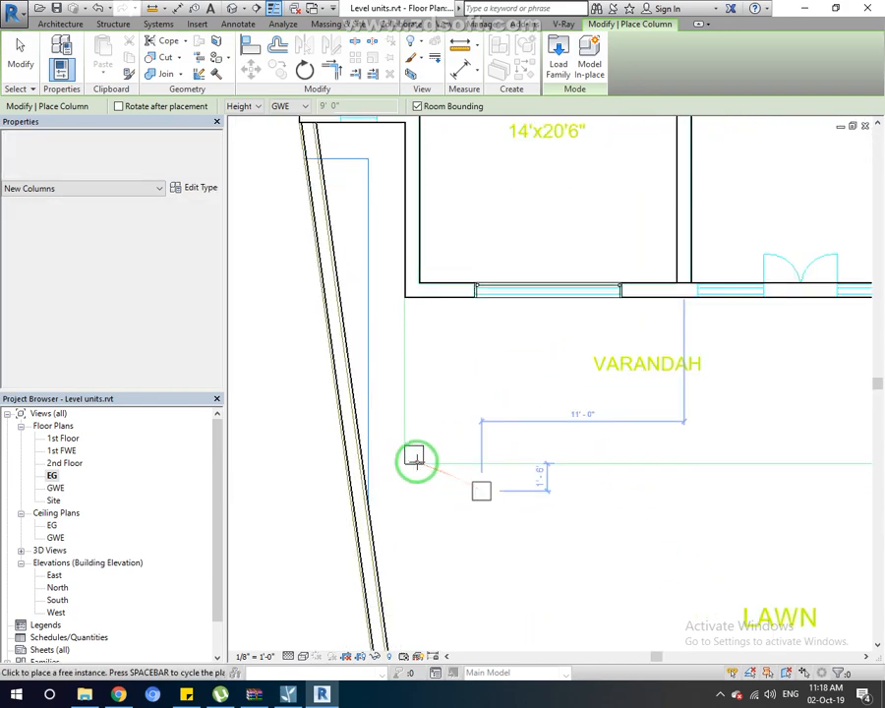
- Move the column at the varandah's west corner so its lower edge sits exactly on the varandah's front line
scroll(417, 463, "up", 4)
key("Escape")
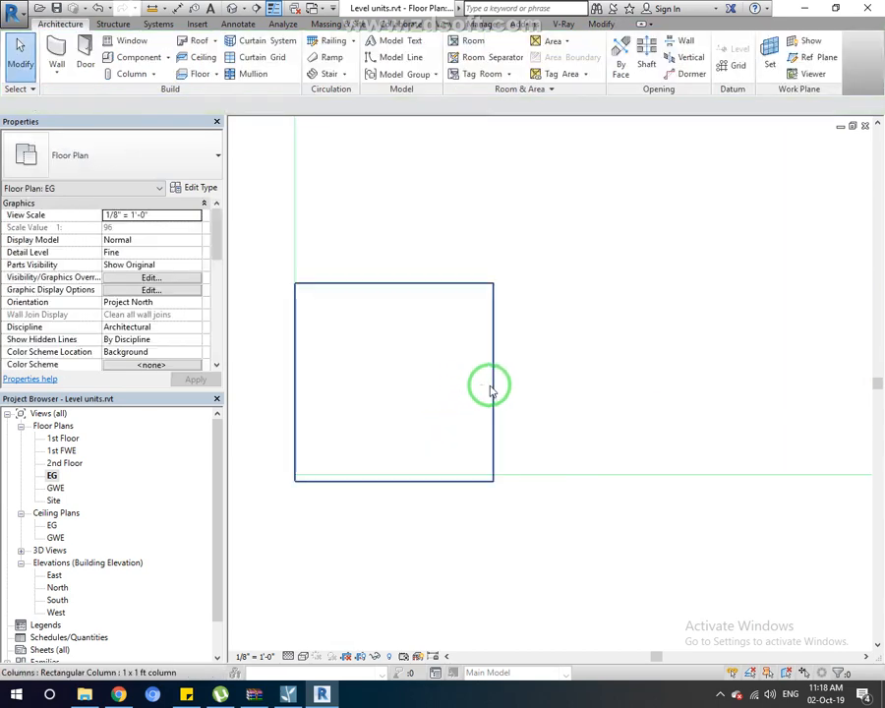
left_click(479, 389)
left_click(248, 65)
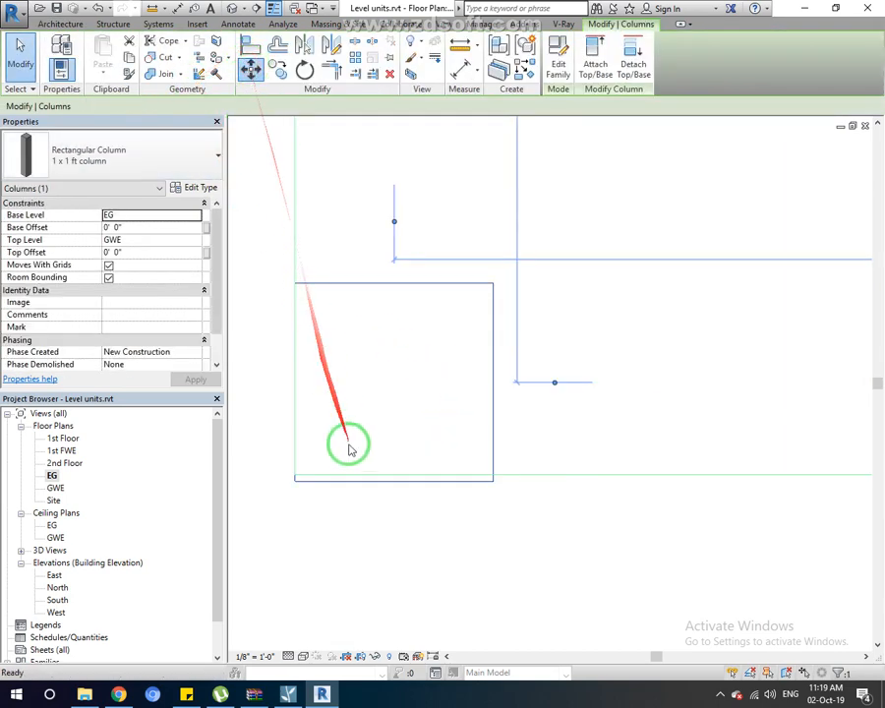
left_click(380, 481)
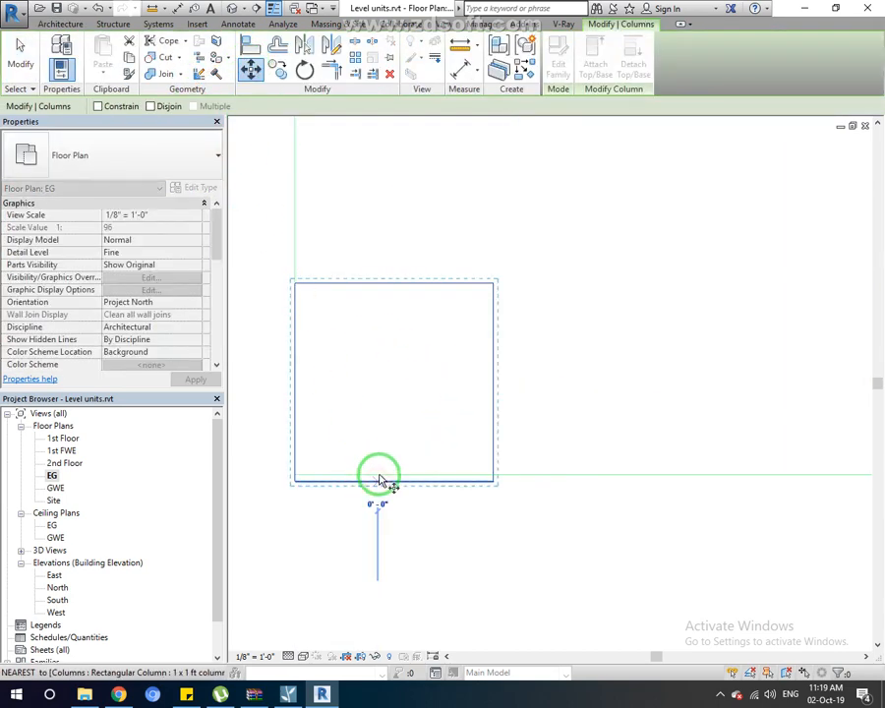
left_click(380, 477)
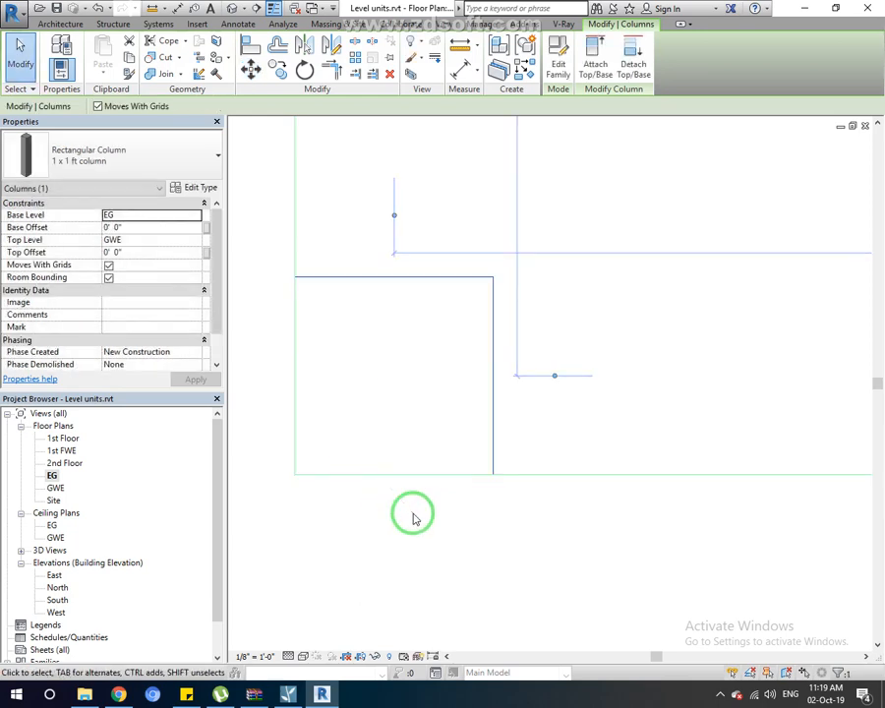
scroll(411, 513, "down", 4)
scroll(413, 514, "down", 7)
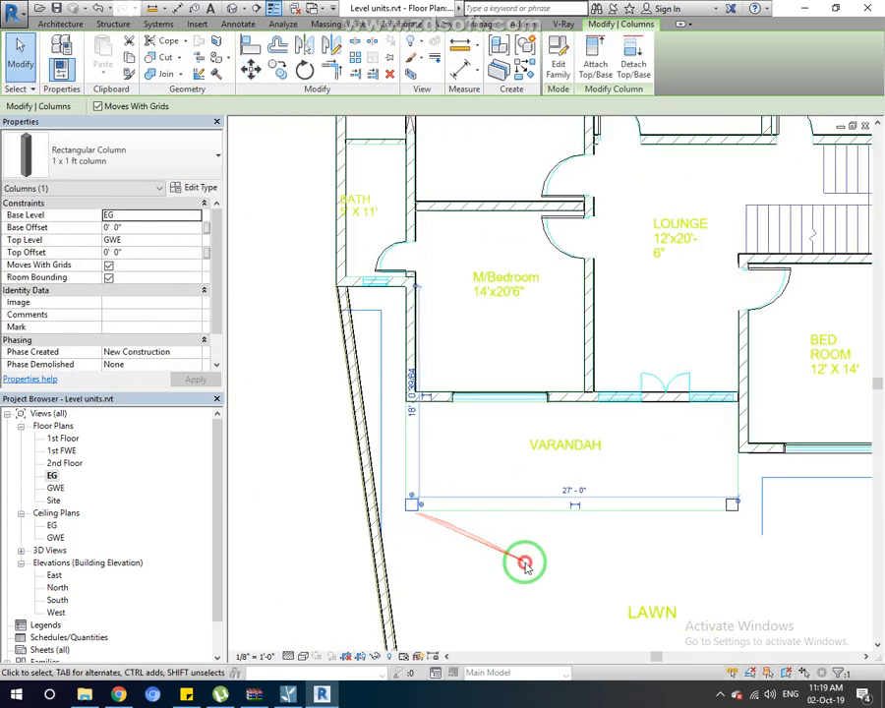
left_click(525, 562)
- Copy the west corner column 13' 3" along the front line to the midpoint of the varandah
scroll(604, 551, "up", 1)
scroll(604, 551, "up", 1)
middle_click_drag(604, 551, 584, 553)
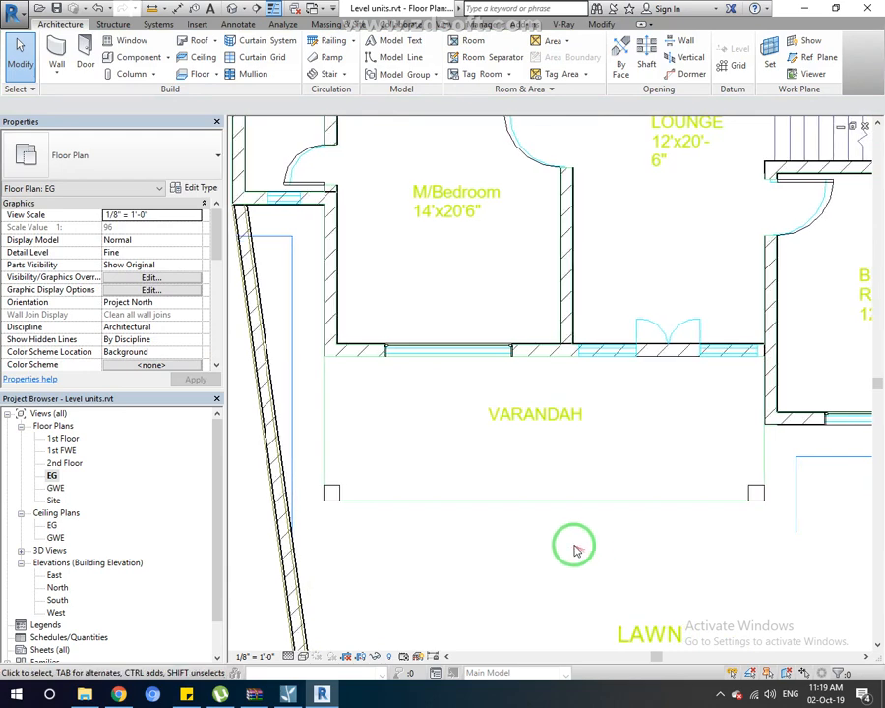
left_click(340, 491)
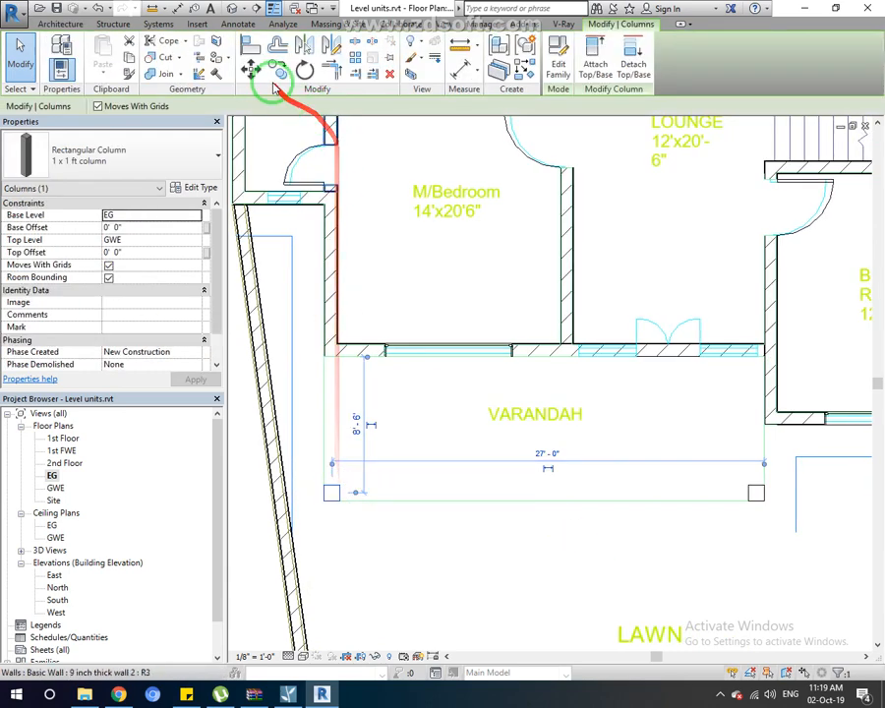
left_click(279, 76)
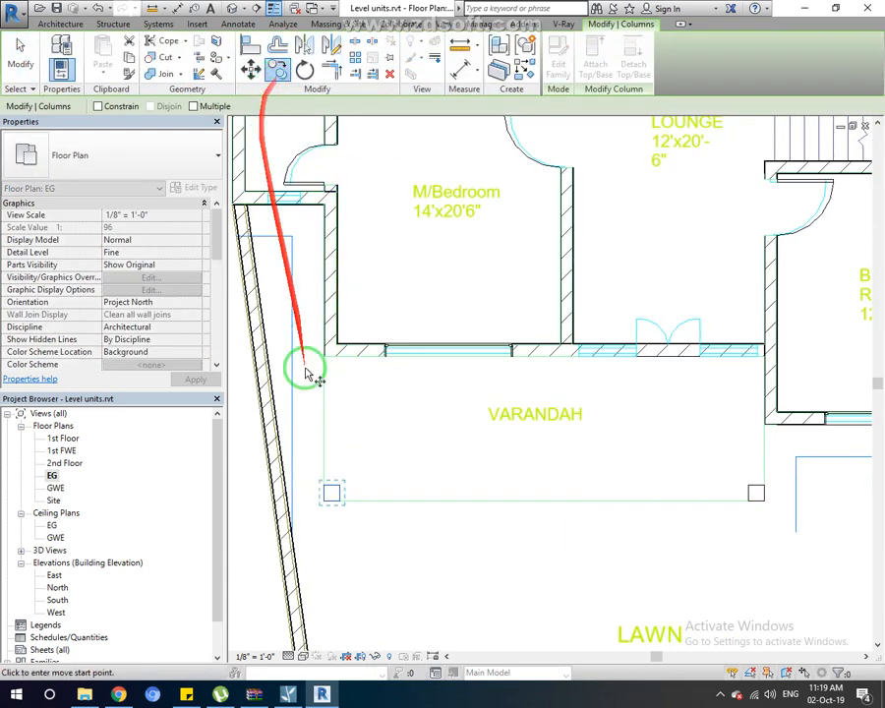
left_click(334, 502)
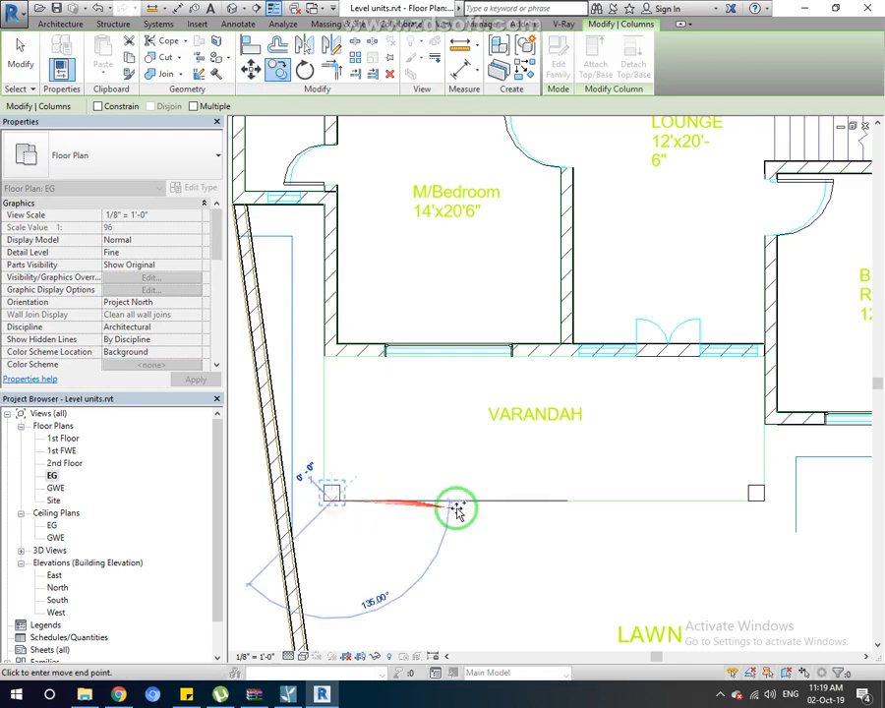
left_click(546, 504)
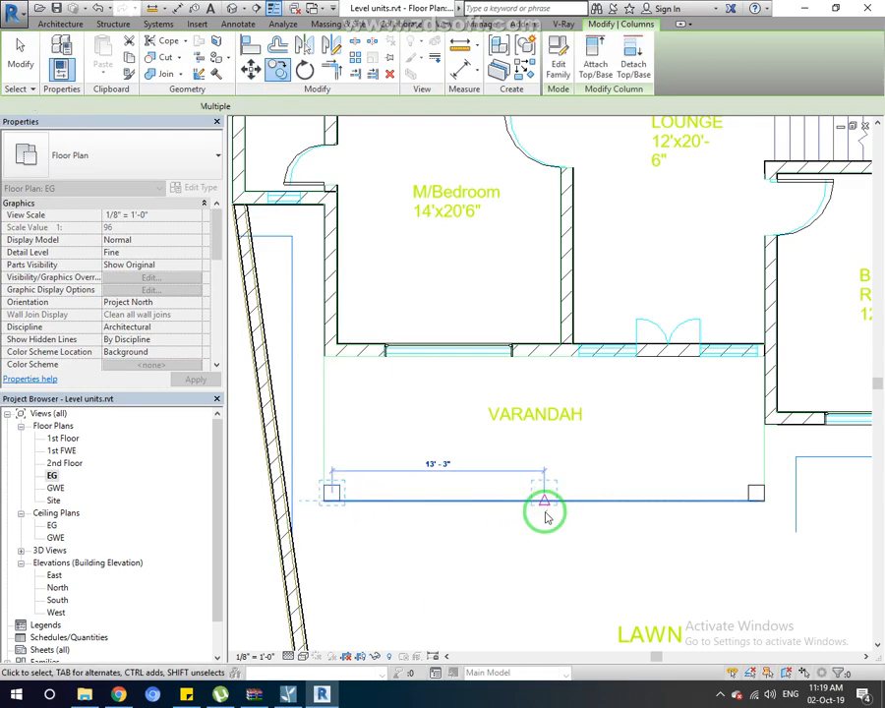
- Mirror the middle column with a copy about a drawn vertical axis through the midpoint of its lower edge
scroll(551, 502, "up", 6)
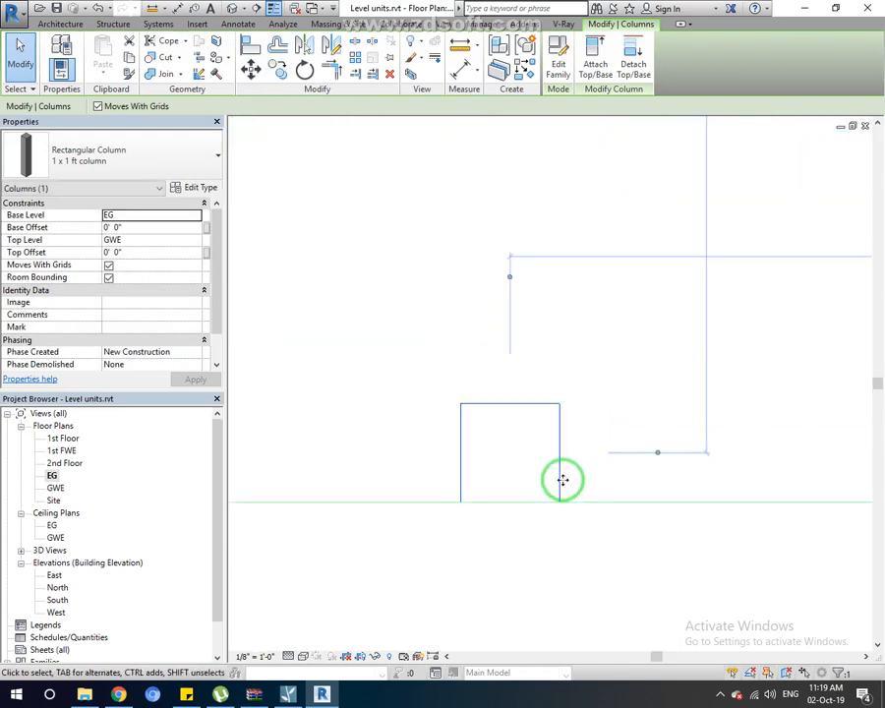
key("Escape")
left_click(556, 469)
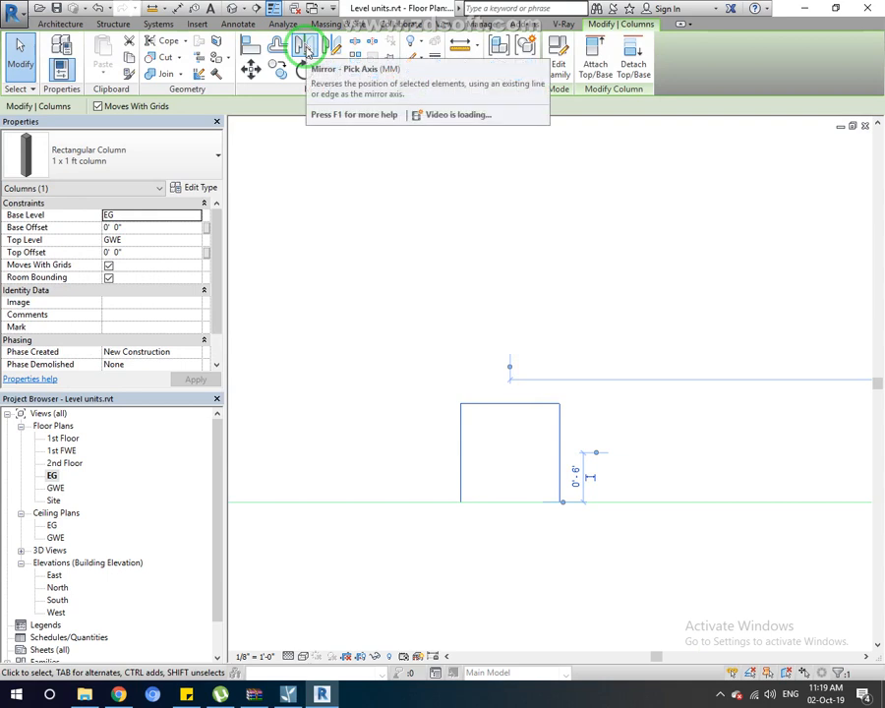
left_click(329, 44)
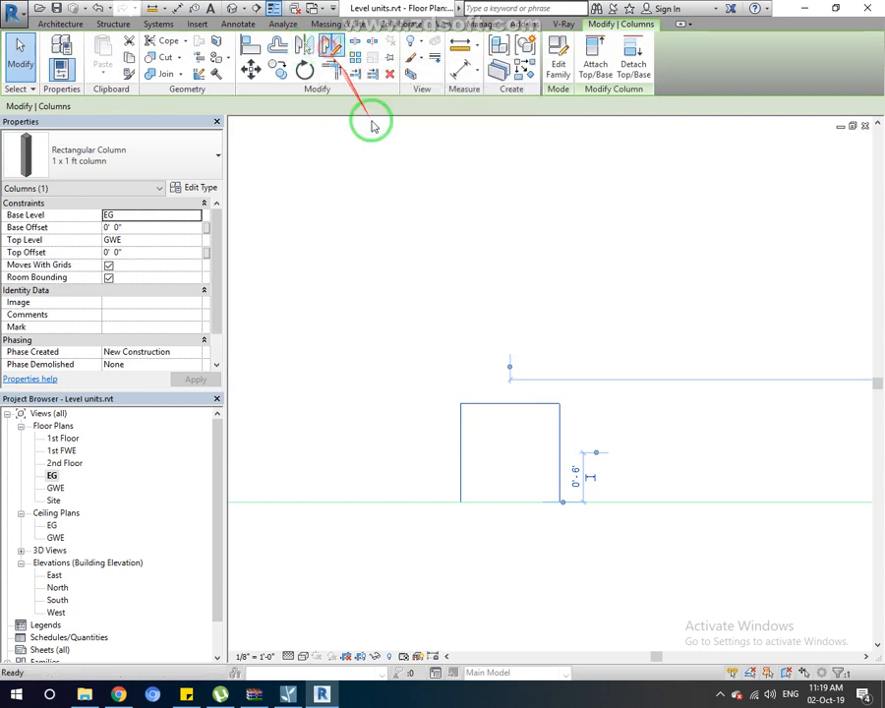
left_click(511, 502)
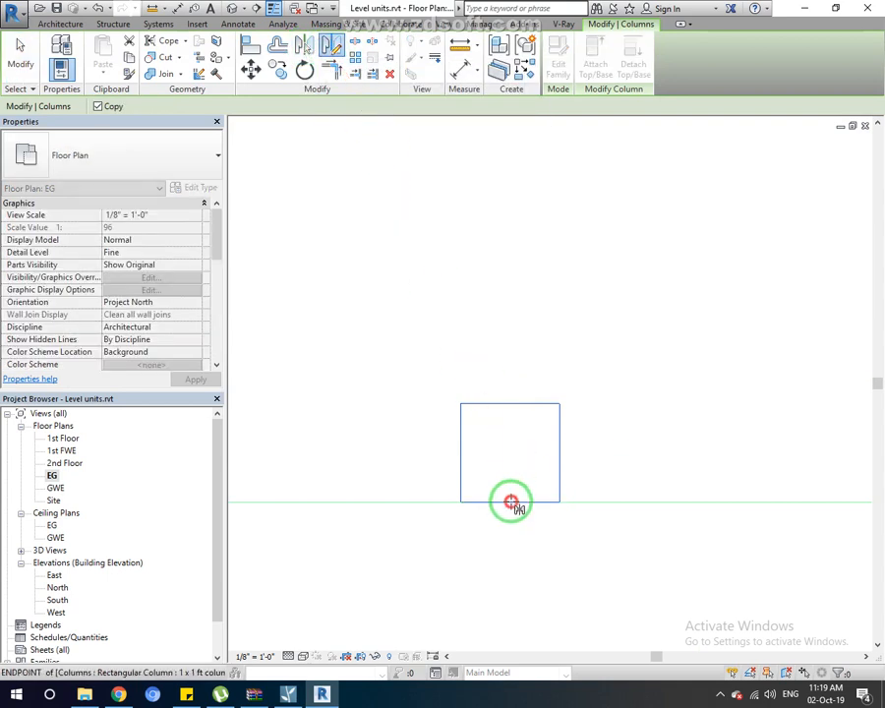
left_click(519, 362)
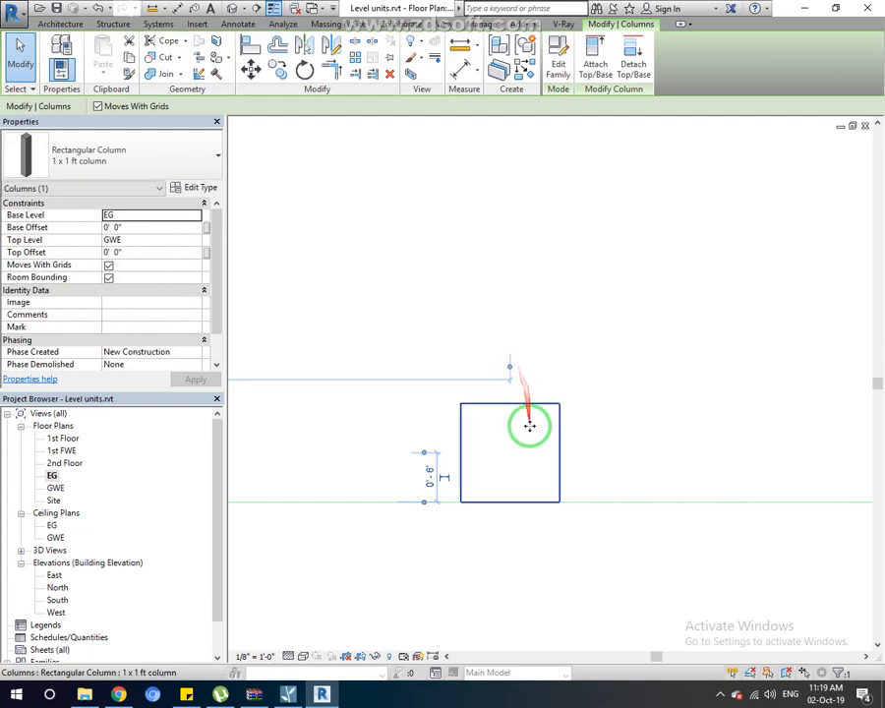
- Delete one of the two overlapping columns at the middle of the varandah's front line
scroll(523, 430, "down", 6)
scroll(523, 441, "up", 6)
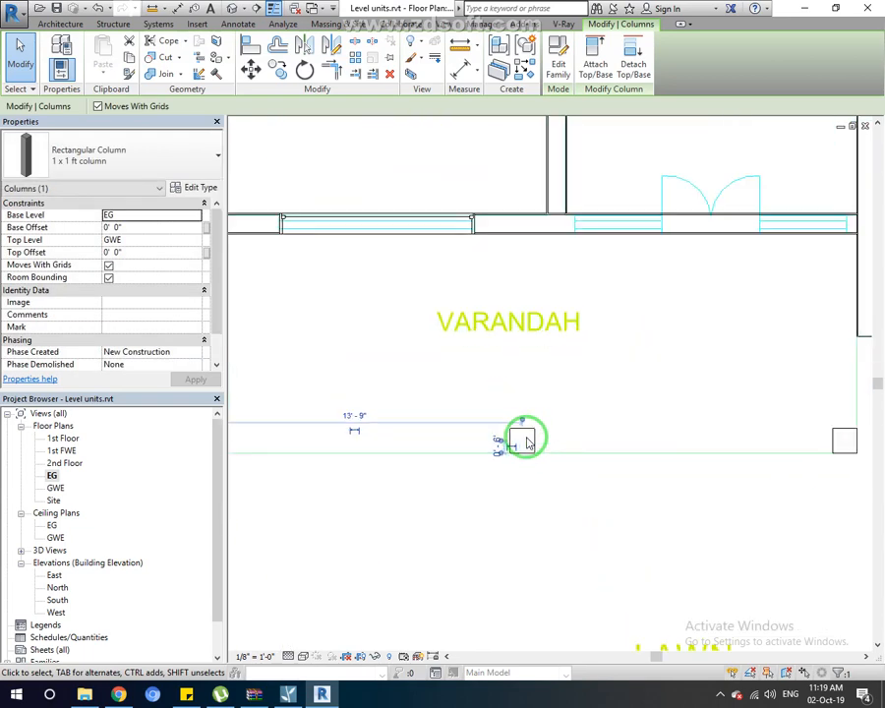
key("Escape")
left_click(550, 433)
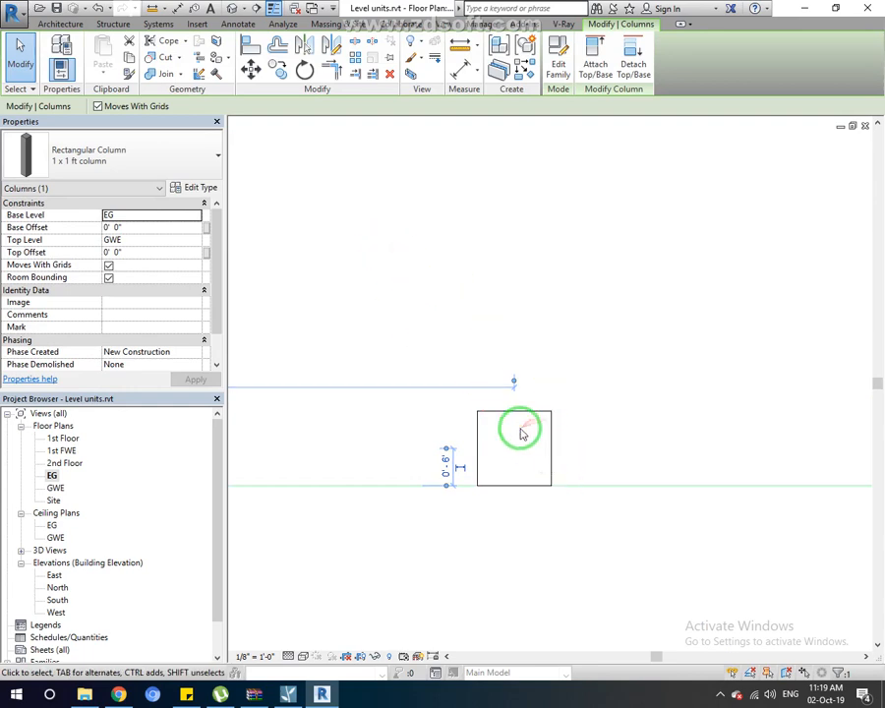
key("Escape")
left_click(552, 418)
key("Delete")
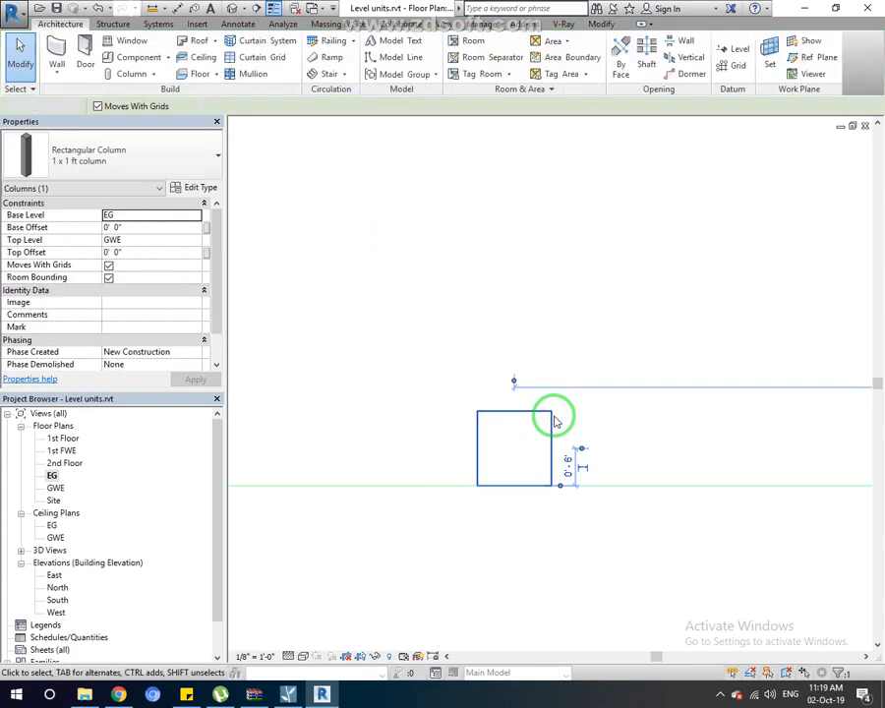
left_click(551, 417)
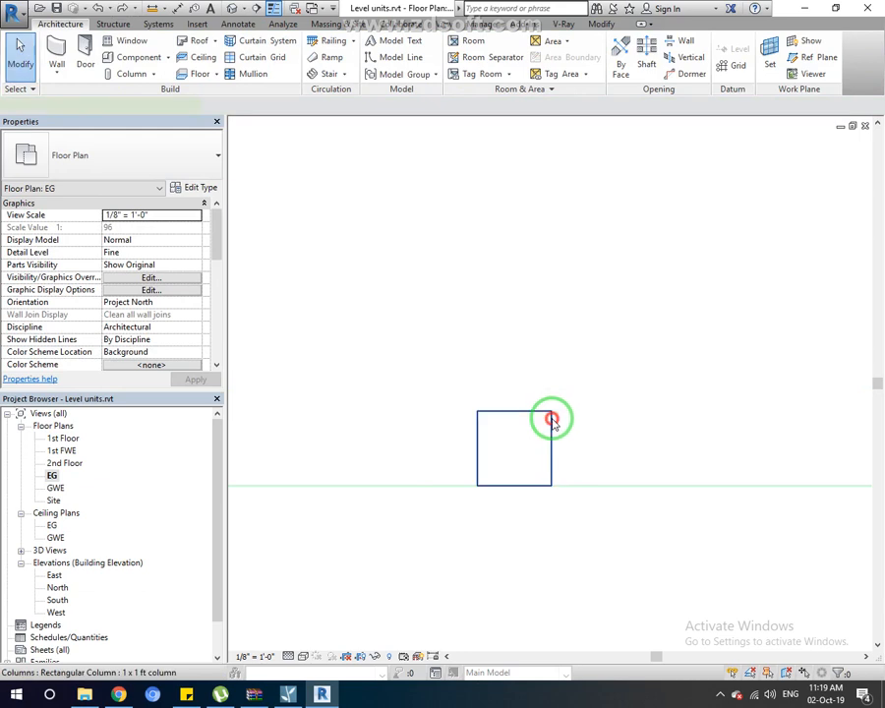
left_click(331, 49)
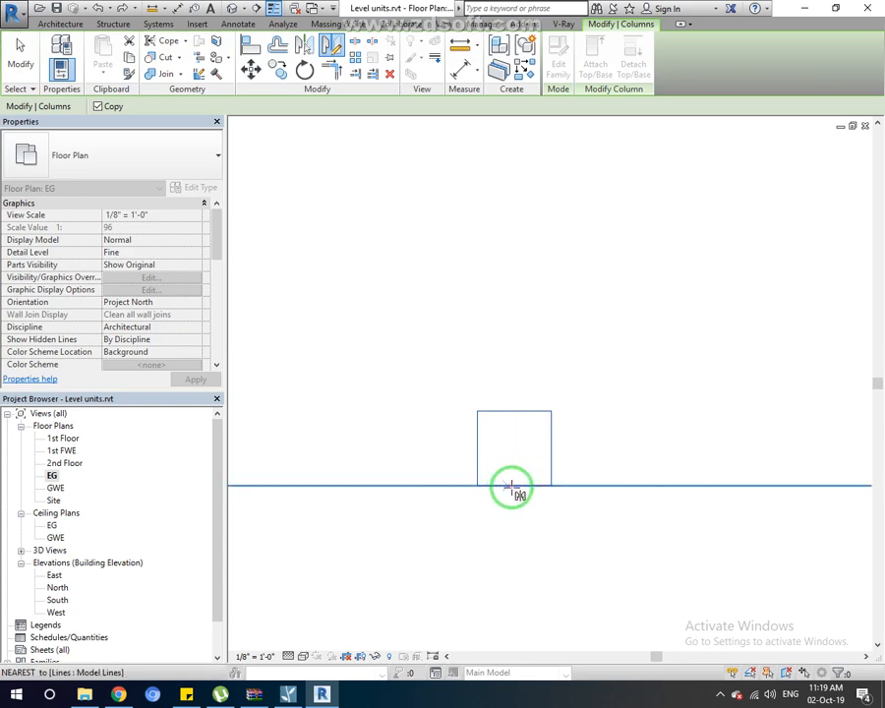
key("Escape")
key("Escape")
- Copy the middle varandah column 1' 0" east along the front line so the copy sits directly against it
left_click(551, 453)
left_click(278, 69)
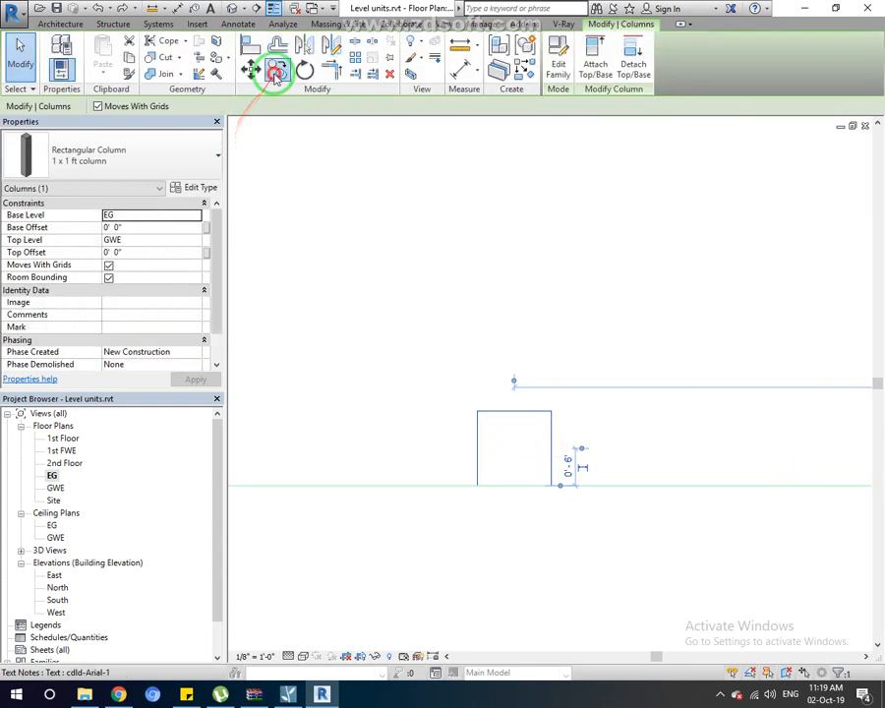
left_click(479, 484)
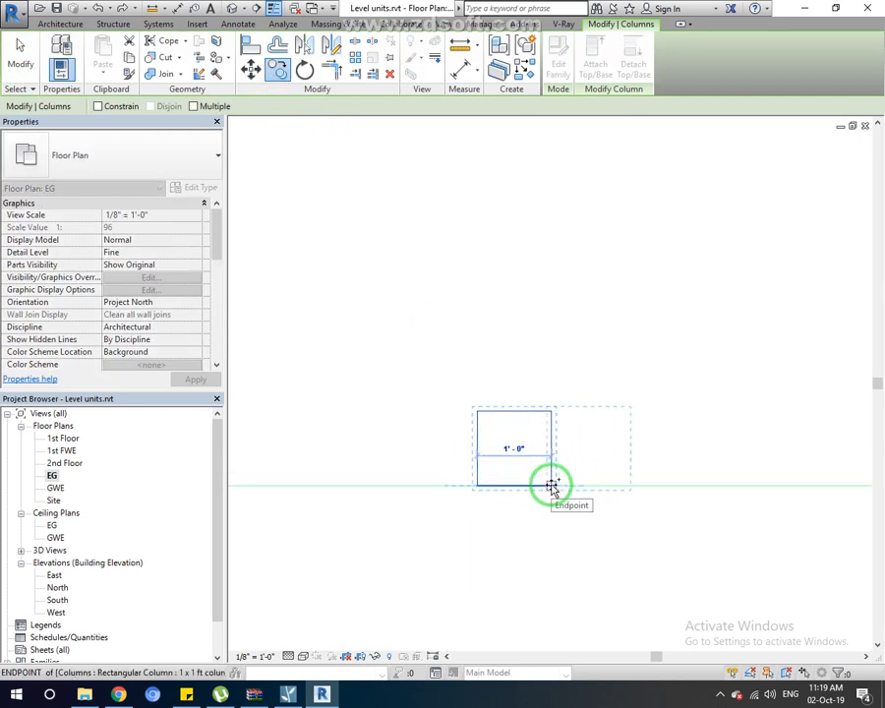
left_click(552, 486)
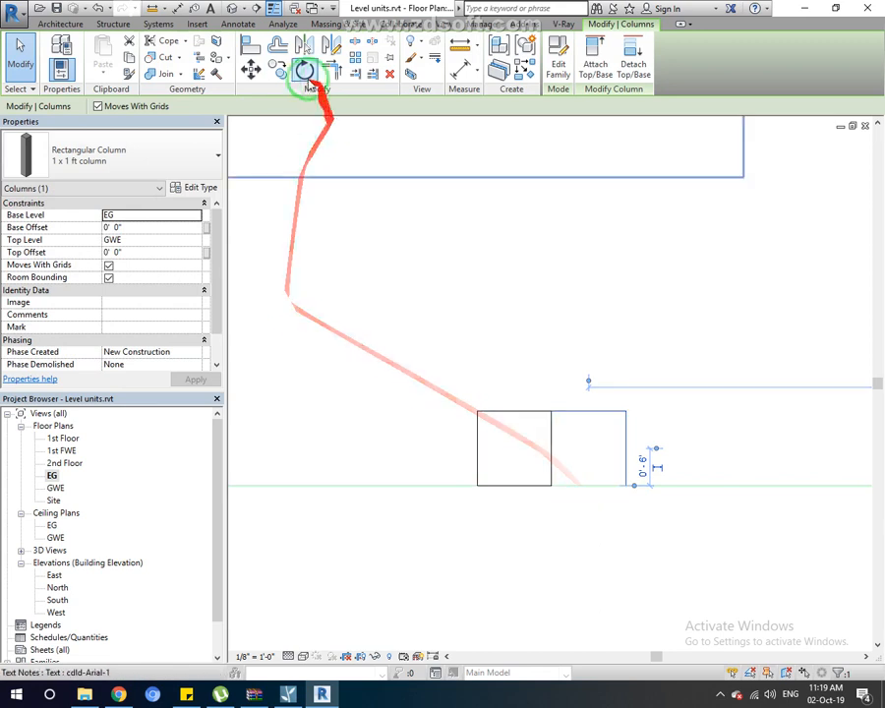
- Copy the eastern of the two adjoining columns 2' 0" west along the front line and delete the column between the two copies
left_click(281, 70)
left_click(627, 486)
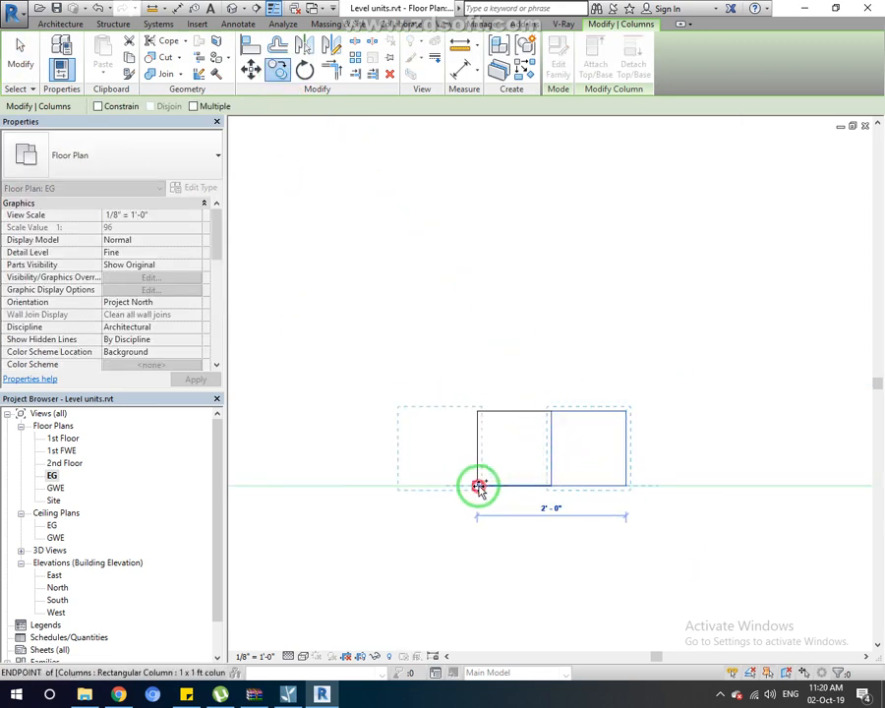
left_click(498, 459)
key("Escape")
left_click(510, 418)
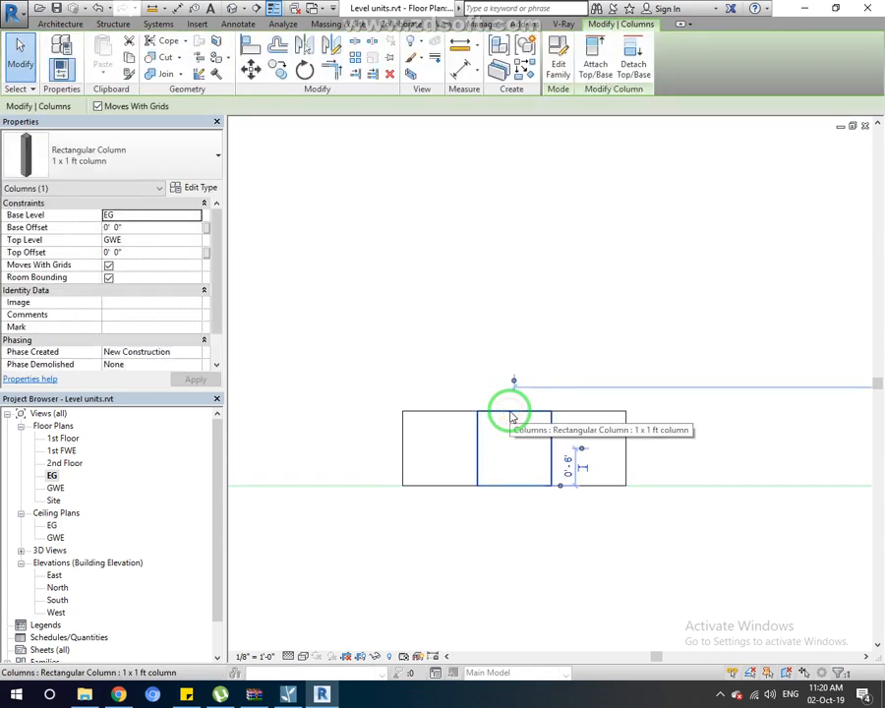
key("Delete")
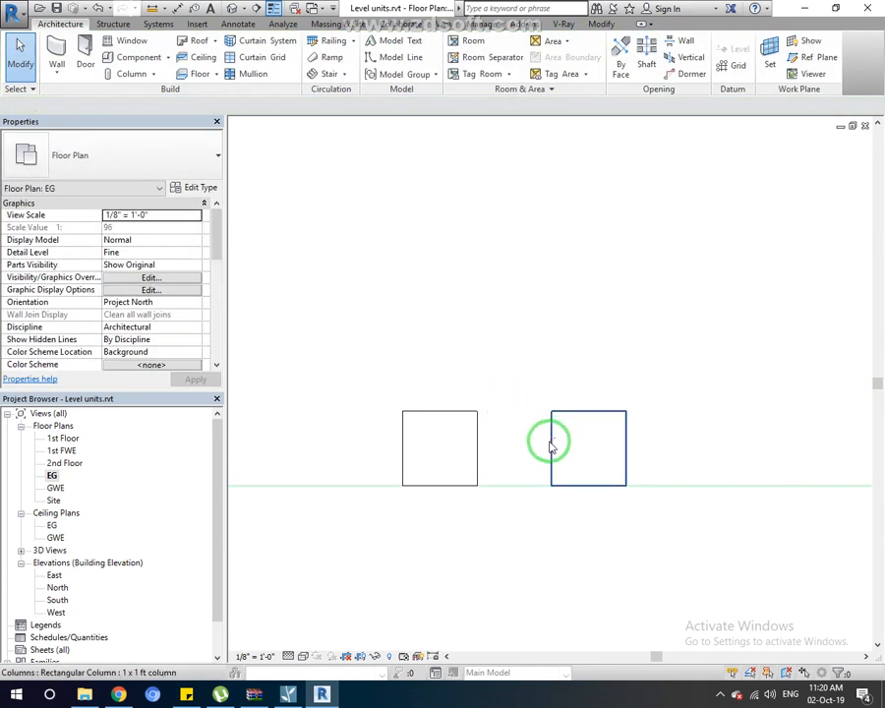
left_click(551, 448)
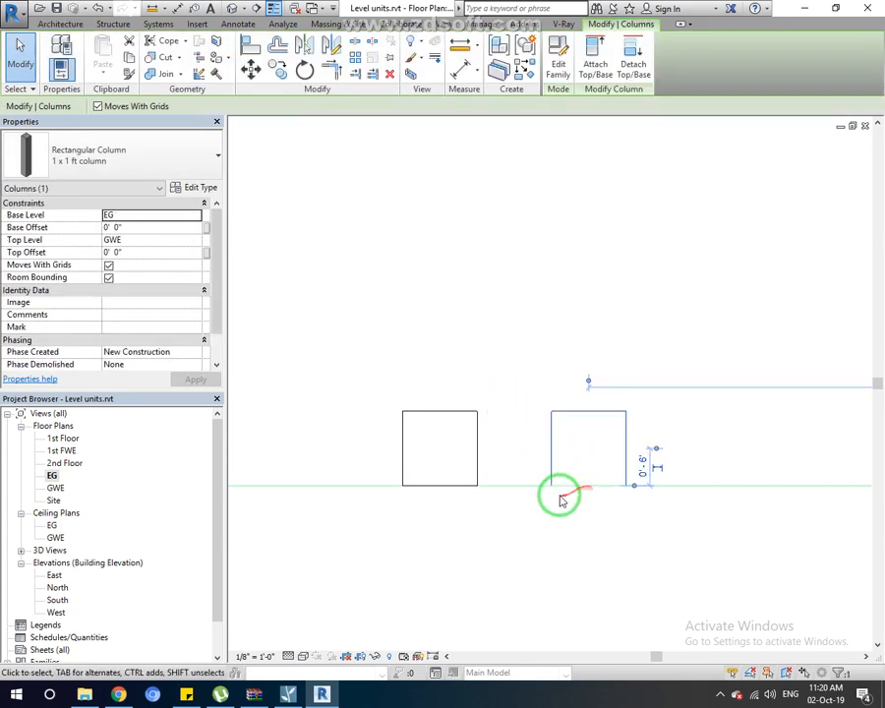
left_click(251, 69)
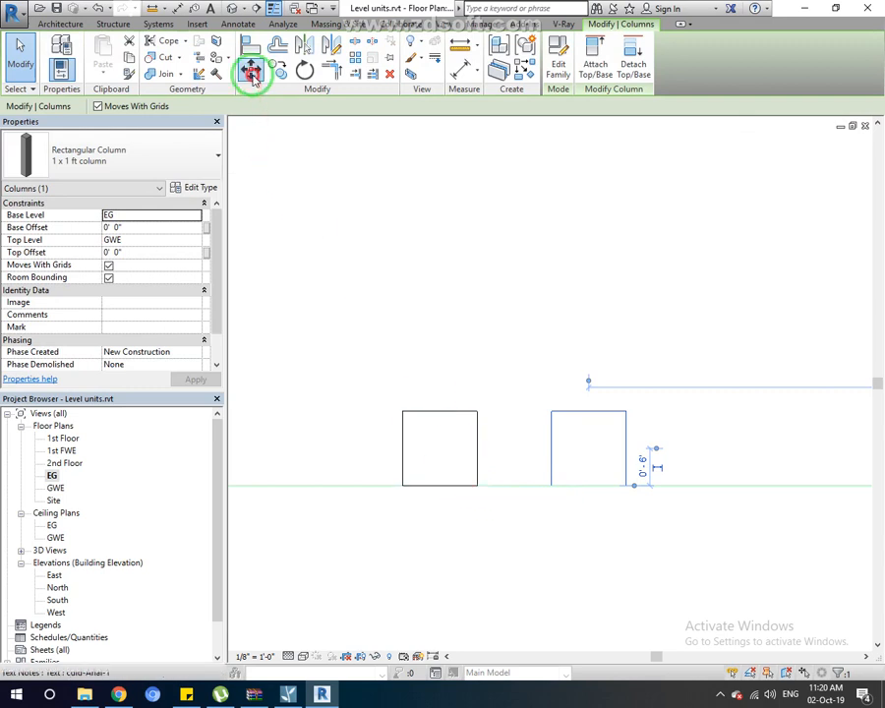
left_click(552, 451)
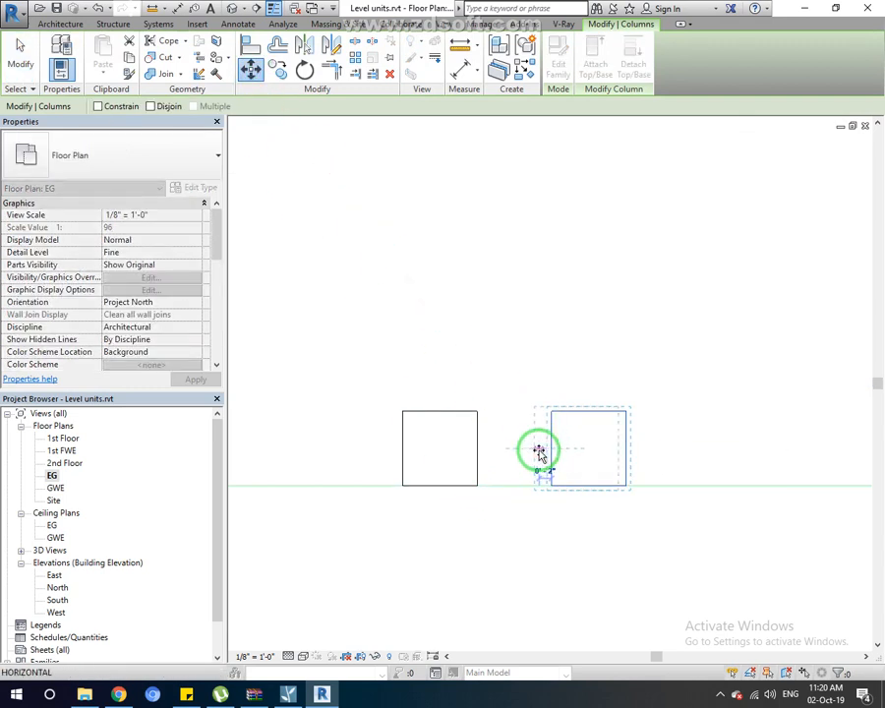
key("Escape")
scroll(539, 454, "down", 10)
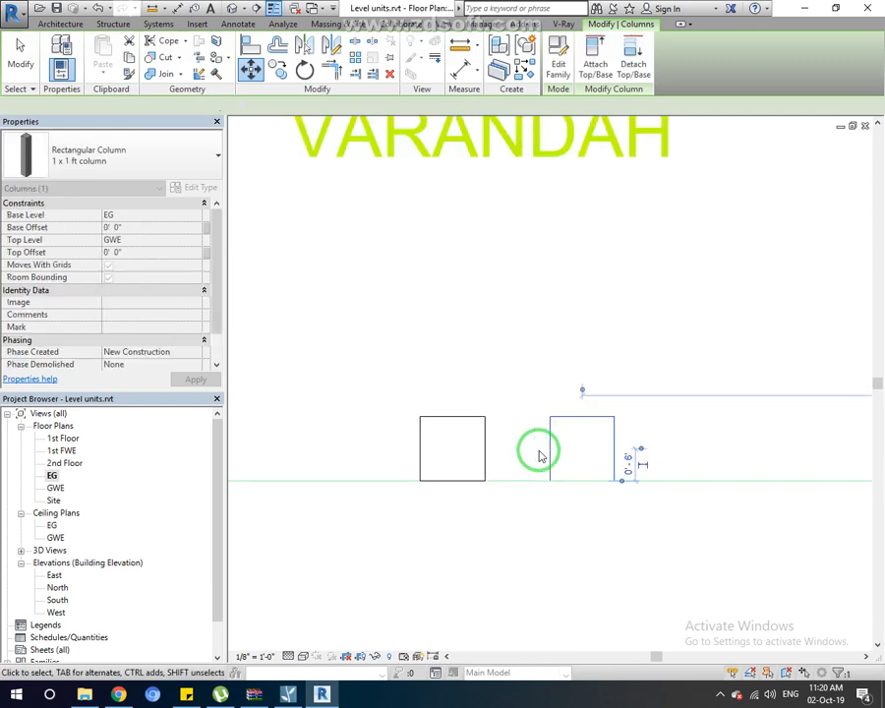
key("Escape")
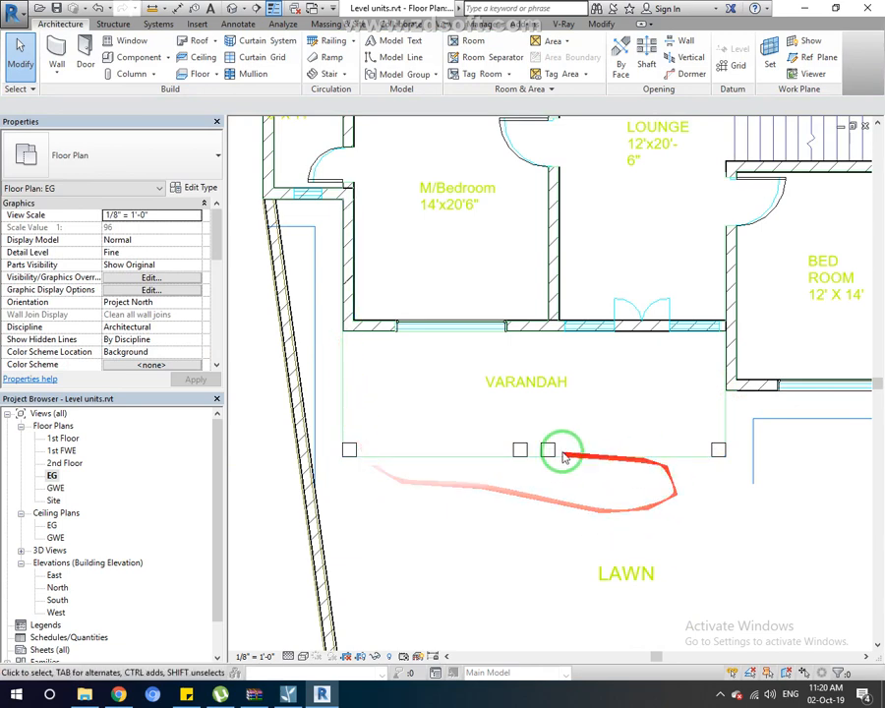
- Duplicate the 9 inch thick wall 2 basic wall type under the name beam
scroll(528, 461, "up", 2)
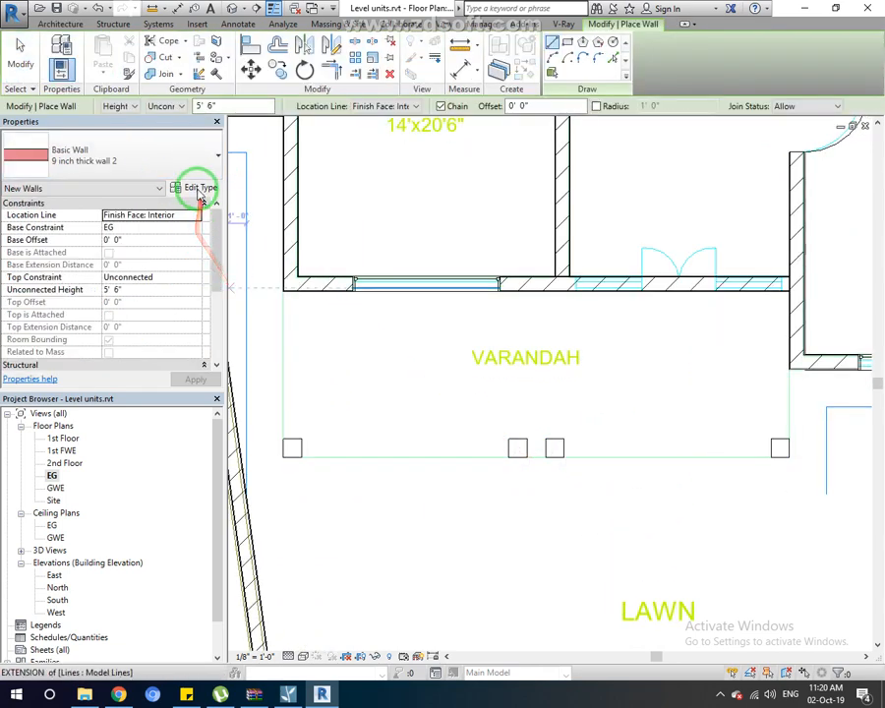
left_click(197, 187)
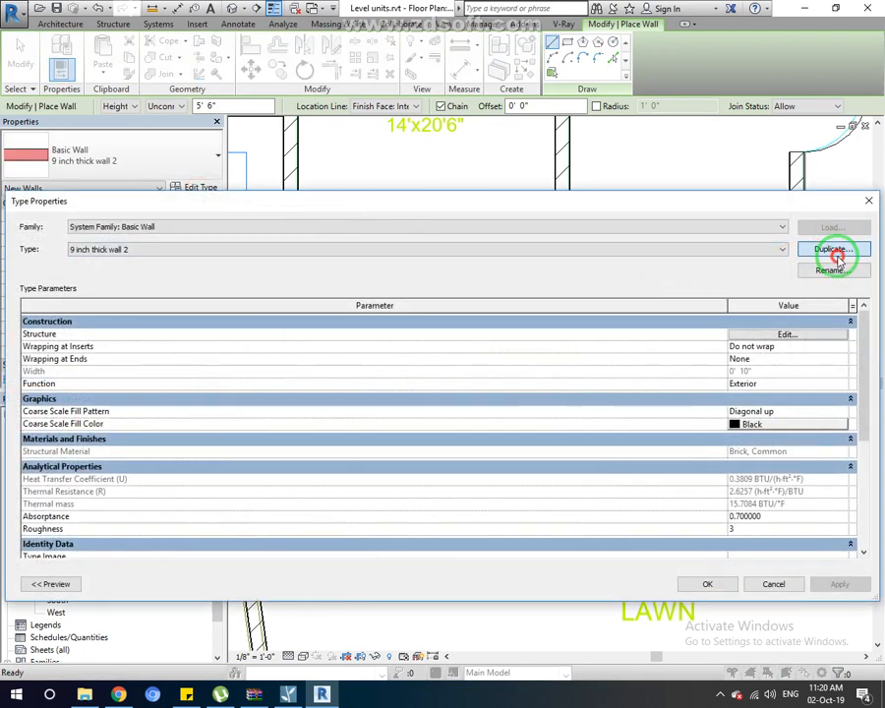
left_click(835, 253)
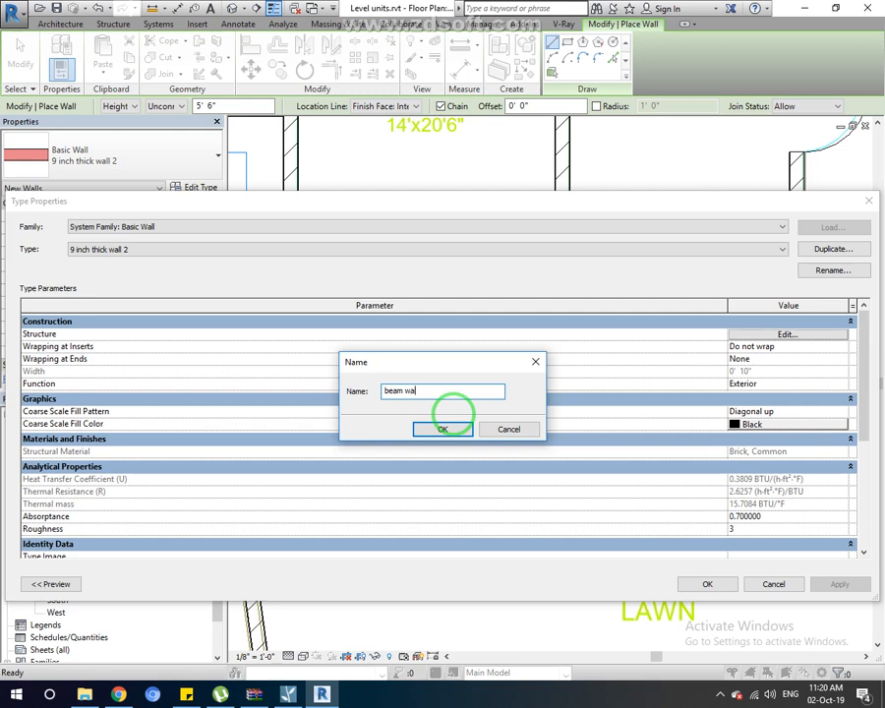
left_click(448, 426)
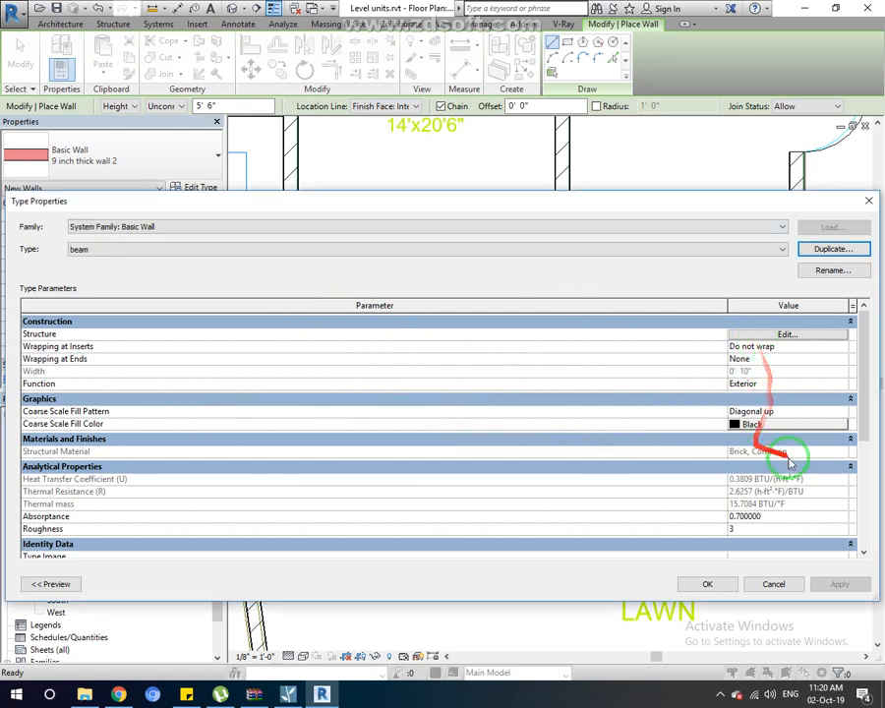
- Delete both Gypsum Wall Board layers from the beam wall type's structure
left_click(777, 338)
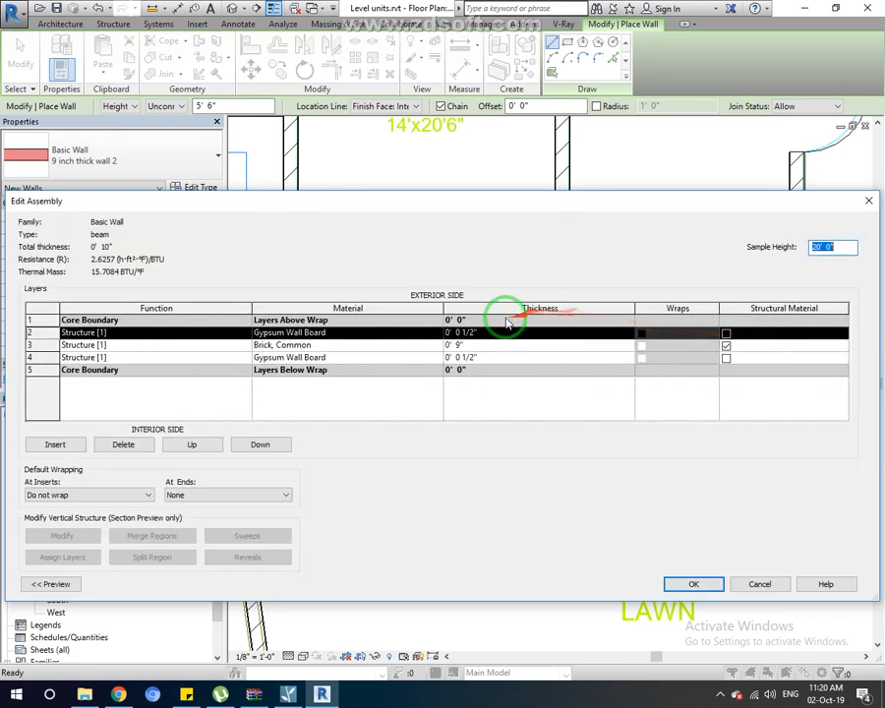
left_click(123, 445)
left_click(491, 353)
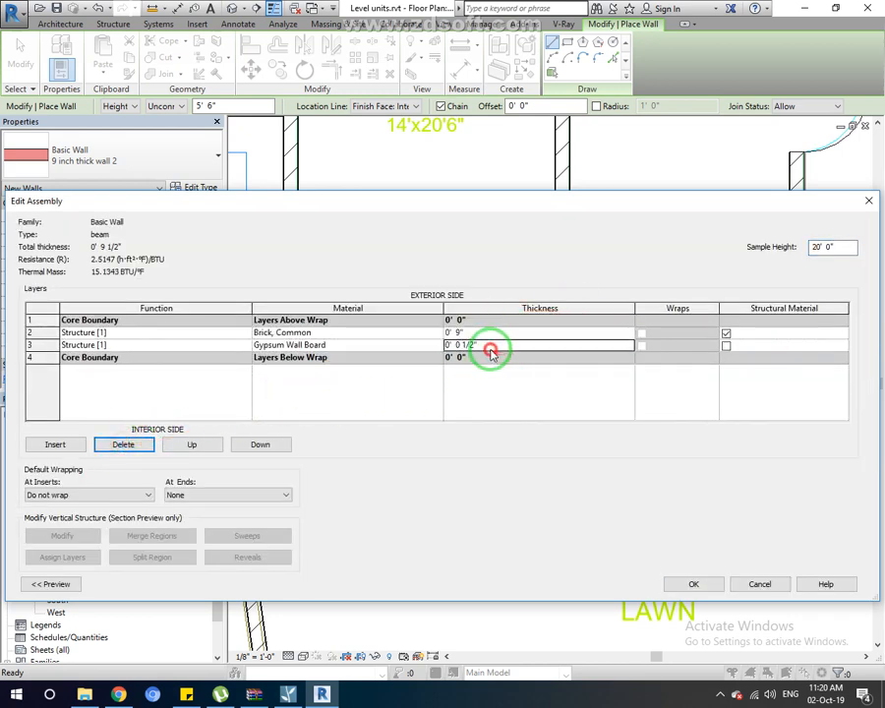
left_click(125, 445)
- Search the materials for "conc" and assign Concrete Masonry Units to the beam wall type's remaining structure layer
left_click(477, 336)
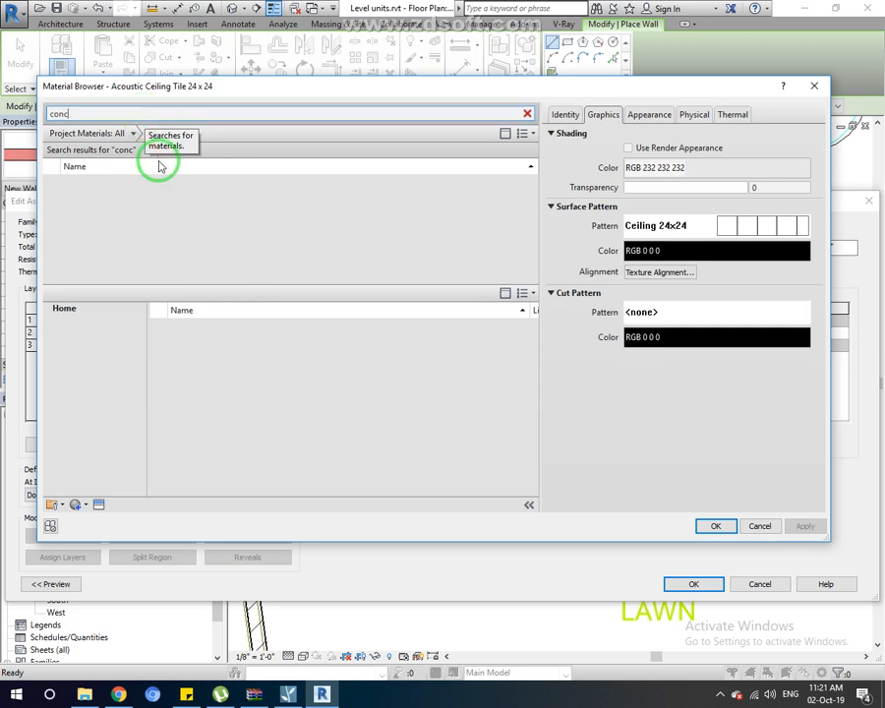
left_click(159, 187)
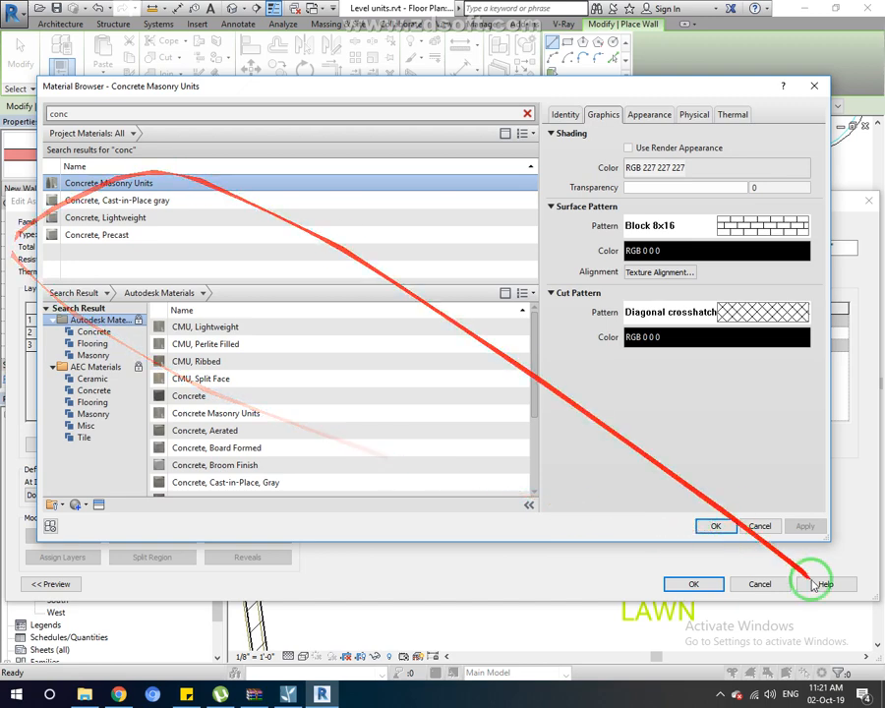
left_click(716, 527)
left_click(713, 585)
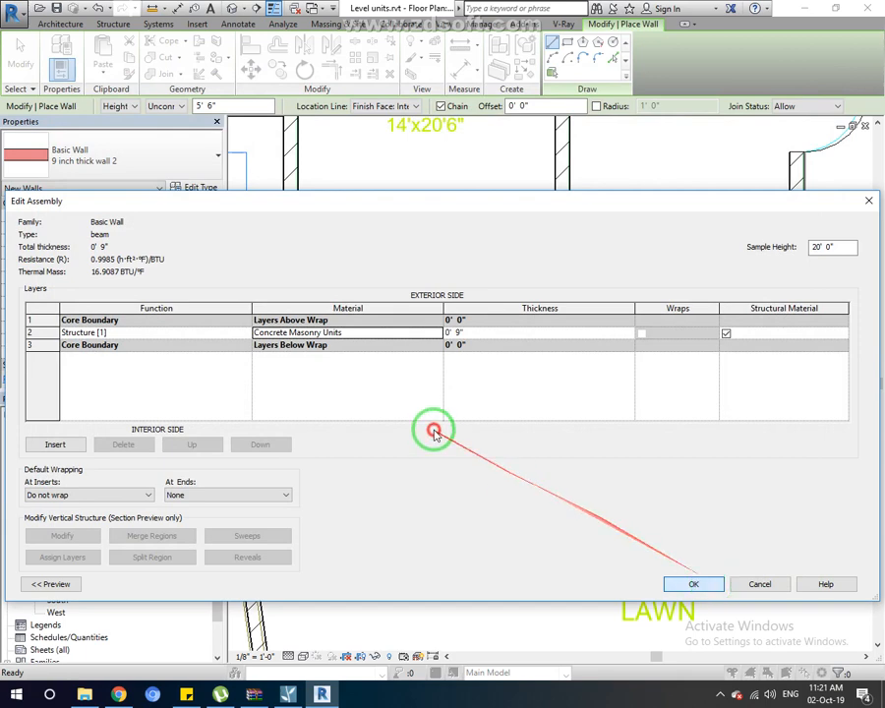
- Assign the Concrete, Precast material to the beam wall type's structure layer and accept the type settings
left_click(371, 333)
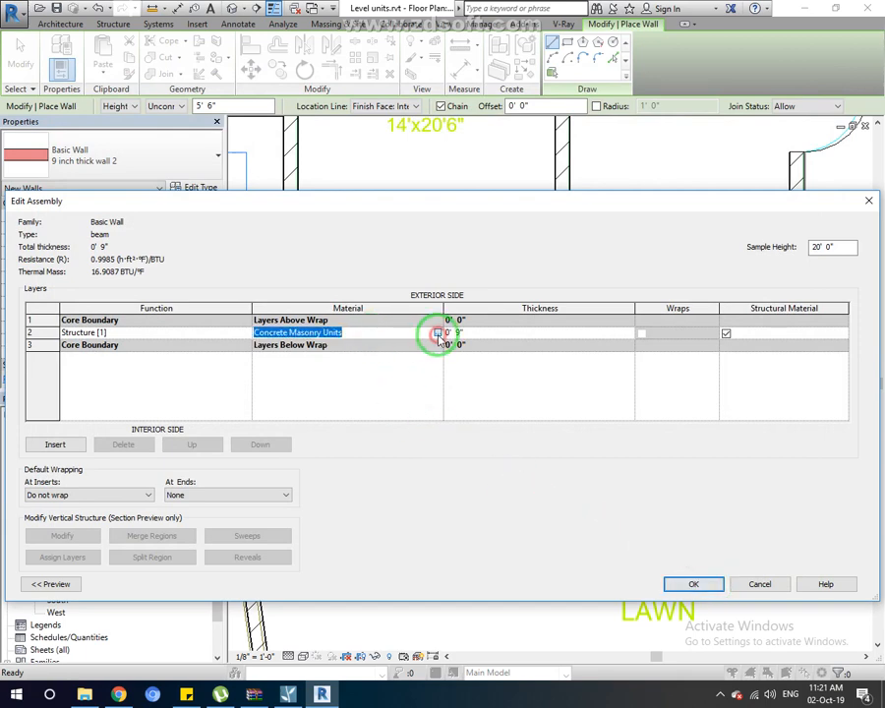
left_click(437, 333)
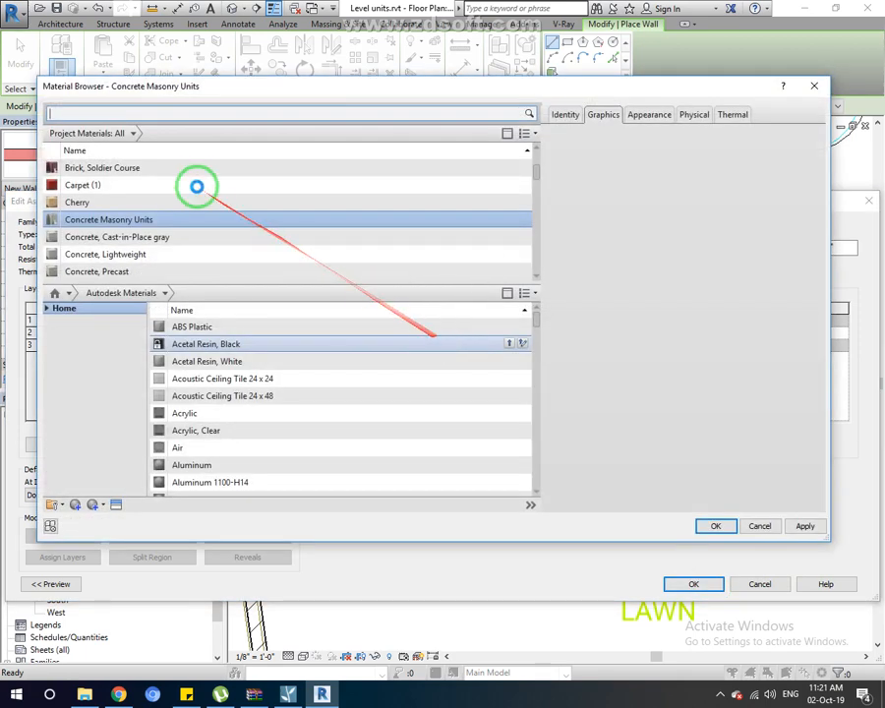
left_click(159, 254)
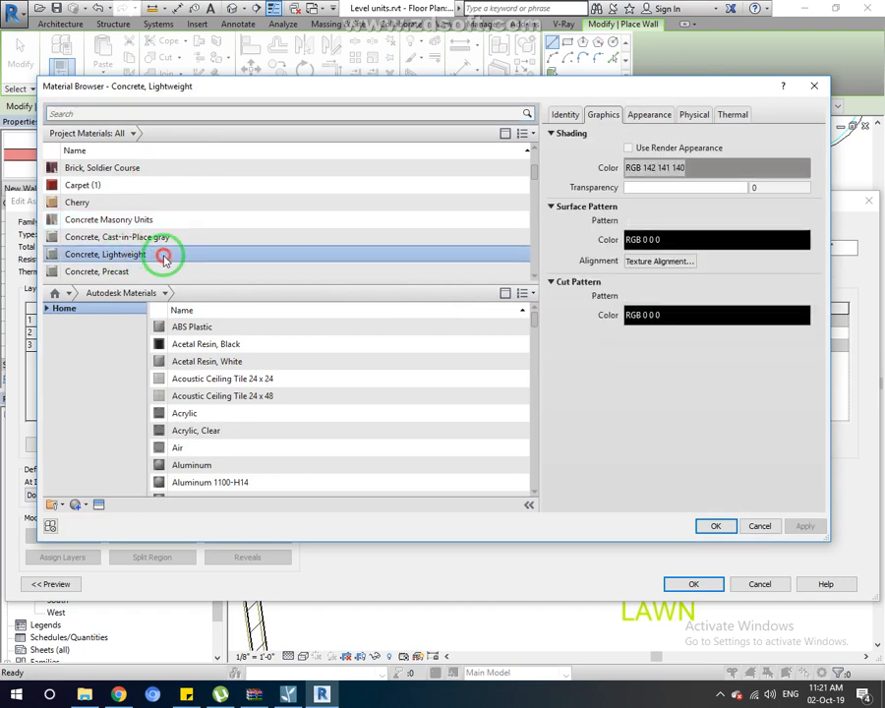
left_click(168, 273)
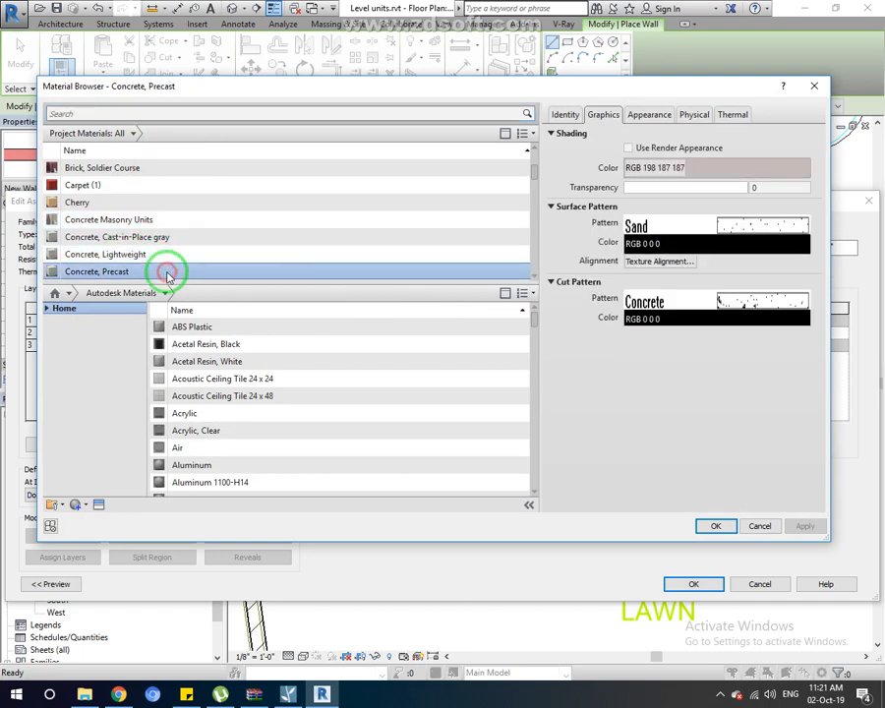
left_click(715, 527)
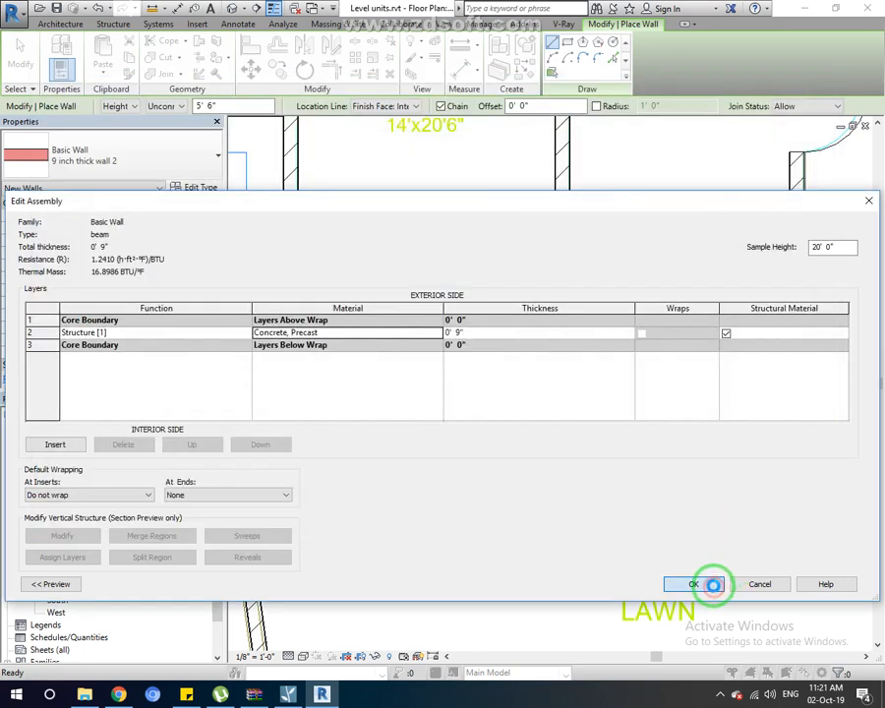
left_click(704, 584)
left_click(737, 584)
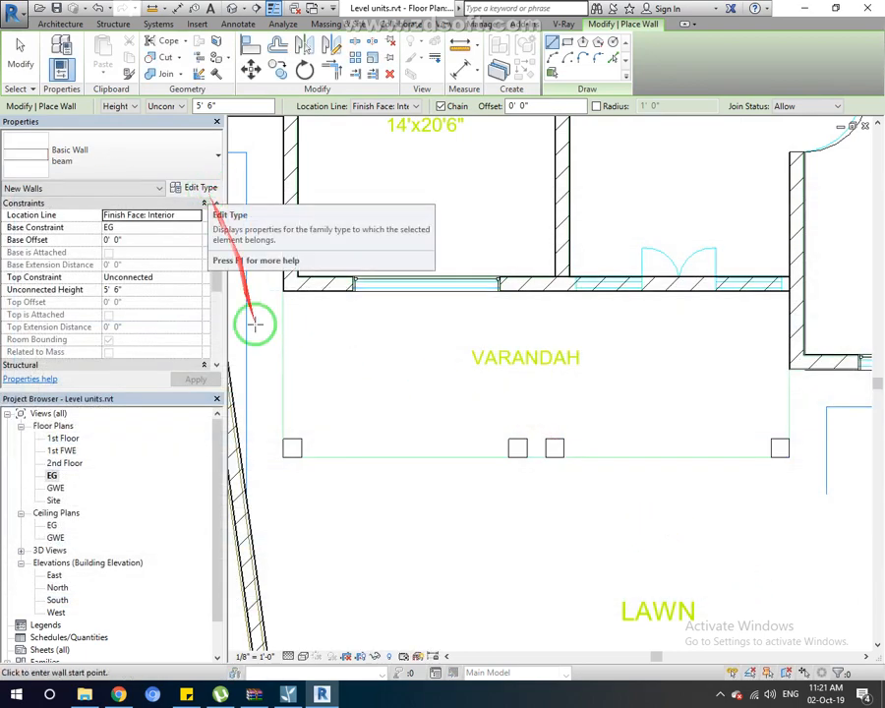
- Set the thickness of the beam wall type's Concrete, Precast layer to 1' 0"
left_click(198, 187)
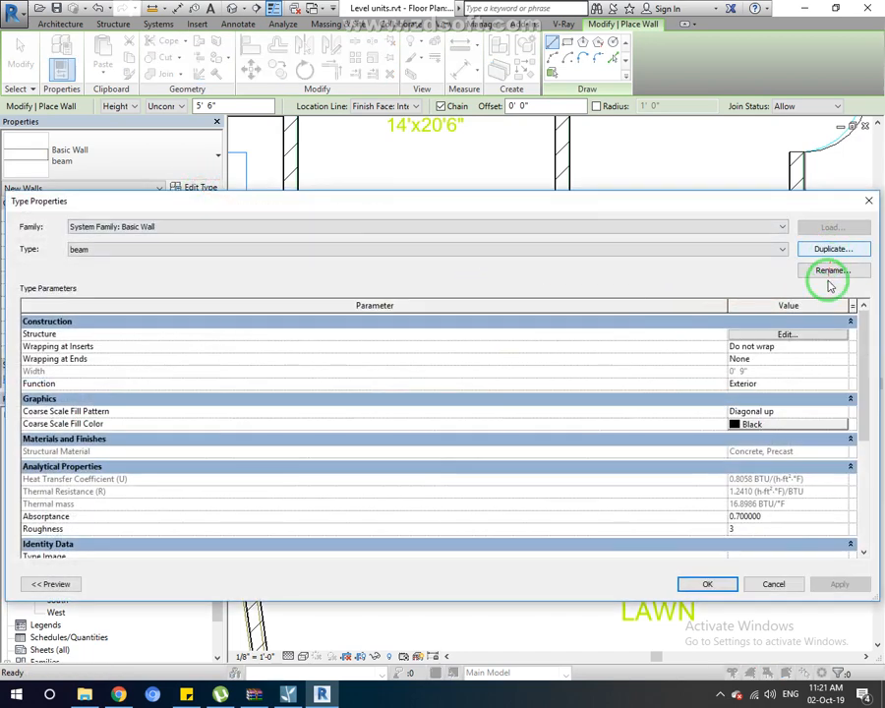
left_click(816, 334)
left_click(583, 335)
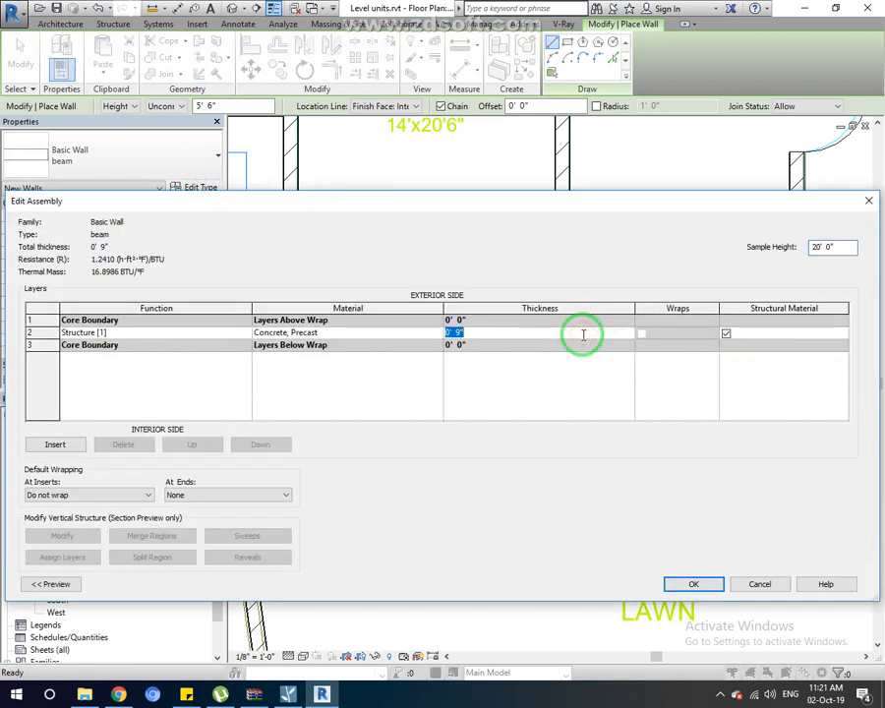
left_click(693, 584)
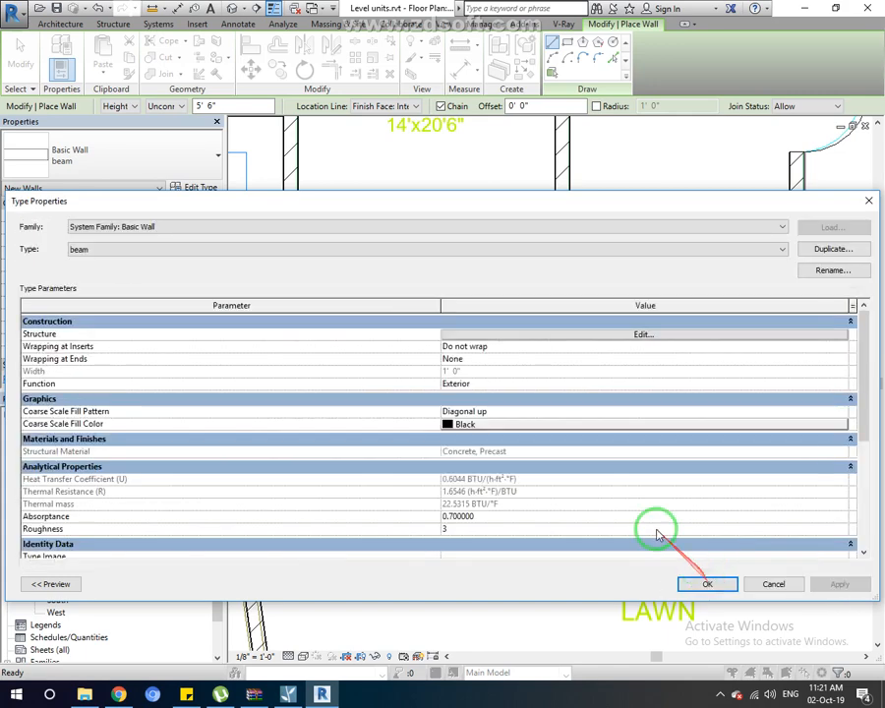
left_click(703, 583)
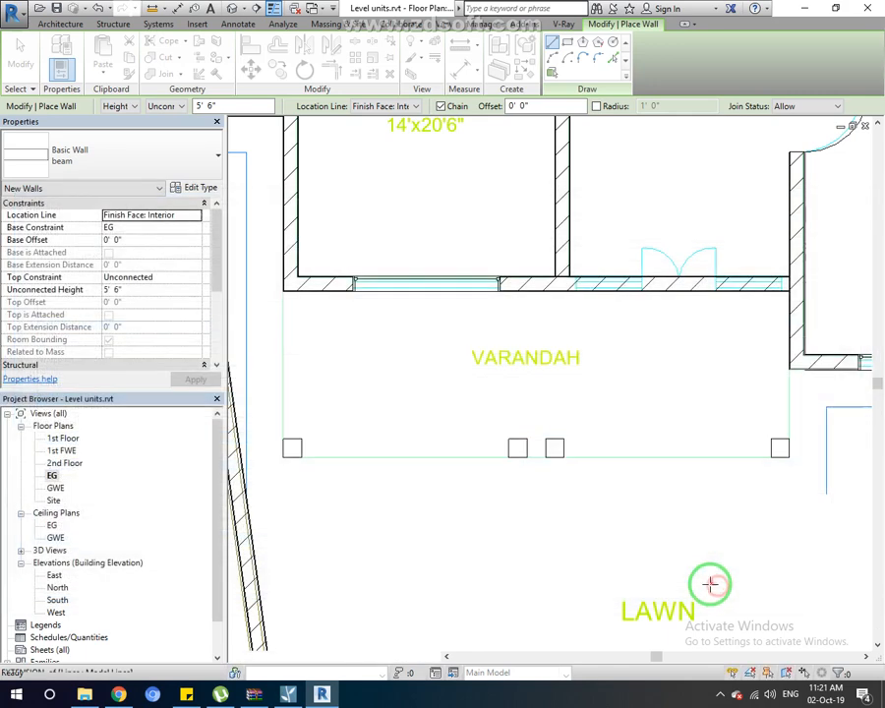
- Draw chained beam walls down the varandah's left edge, along its front edge, and up its right edge to the house wall
left_click(282, 289)
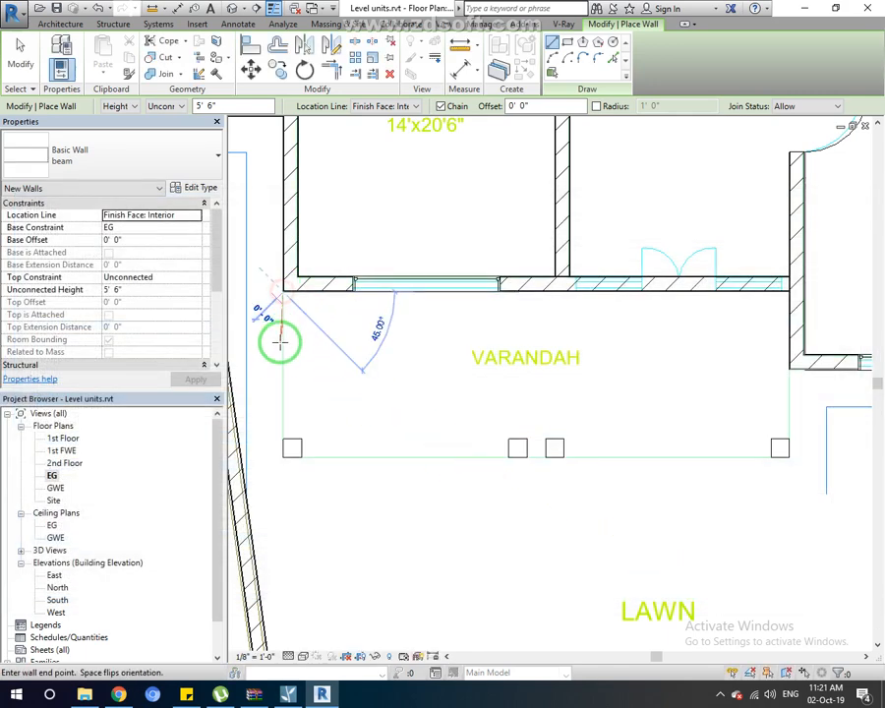
left_click(285, 447)
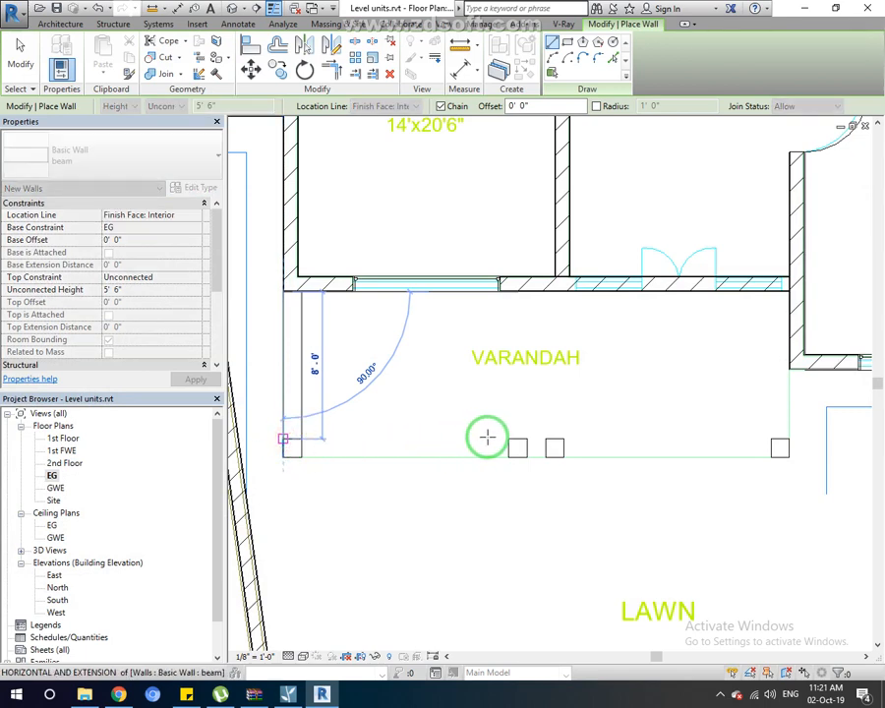
left_click(790, 437)
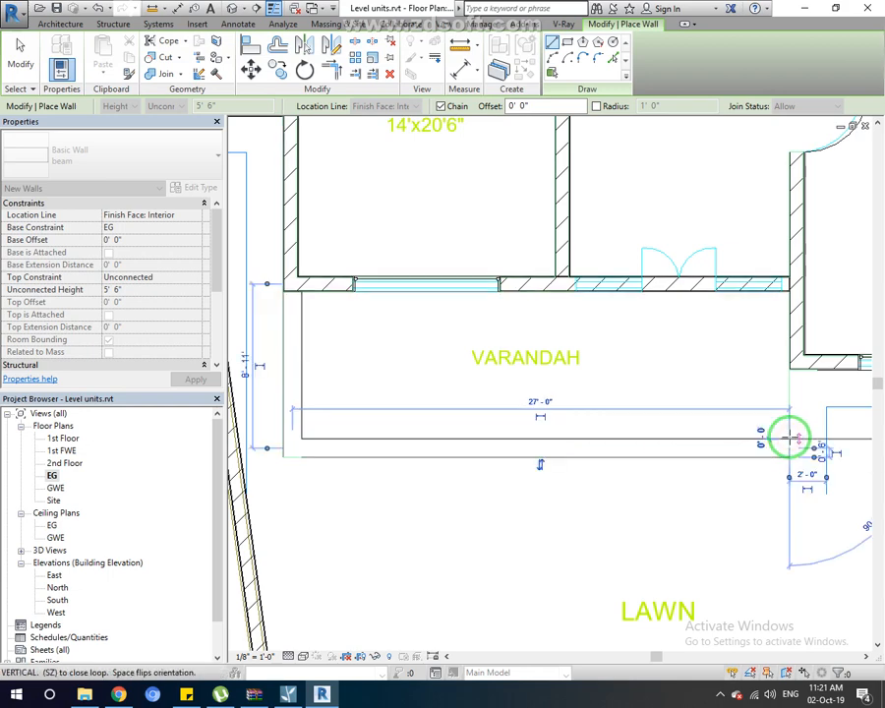
left_click(790, 369)
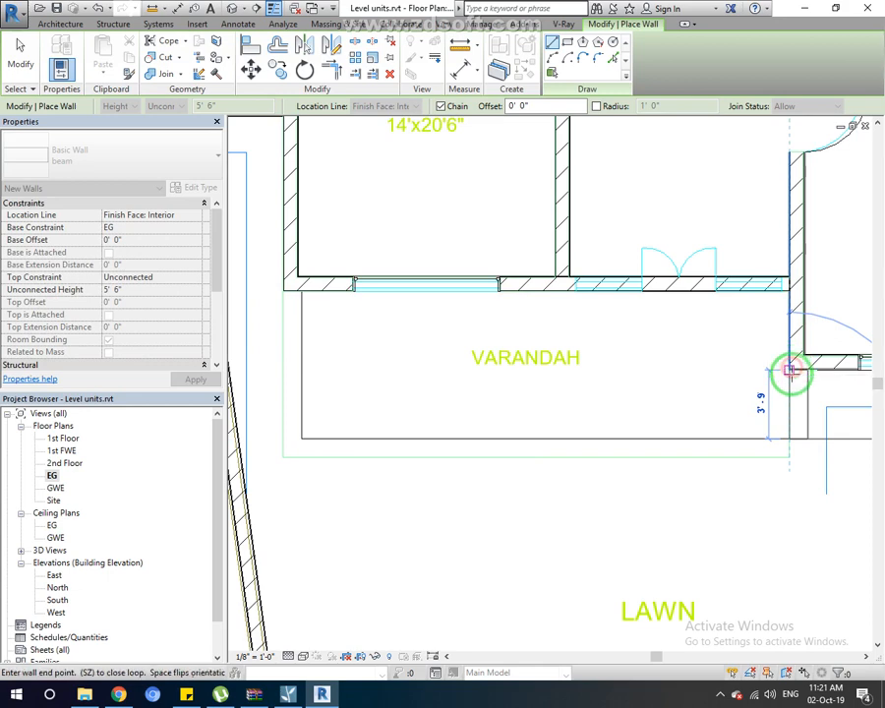
key("Escape")
key("Escape")
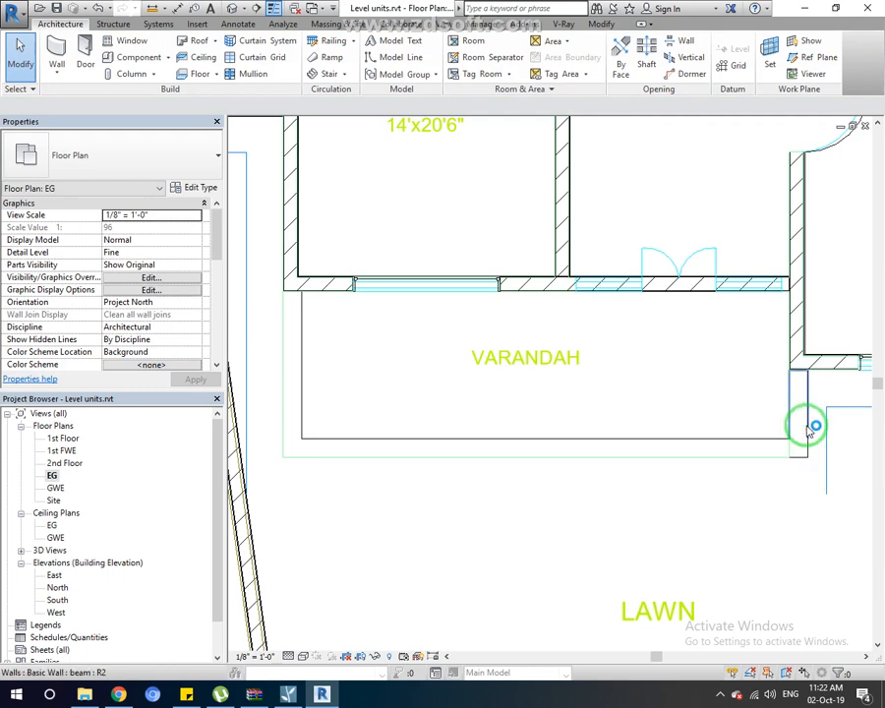
- Flip the beam wall on the varandah's right edge to the inner side, unjoining the conflicting elements
left_click(806, 428)
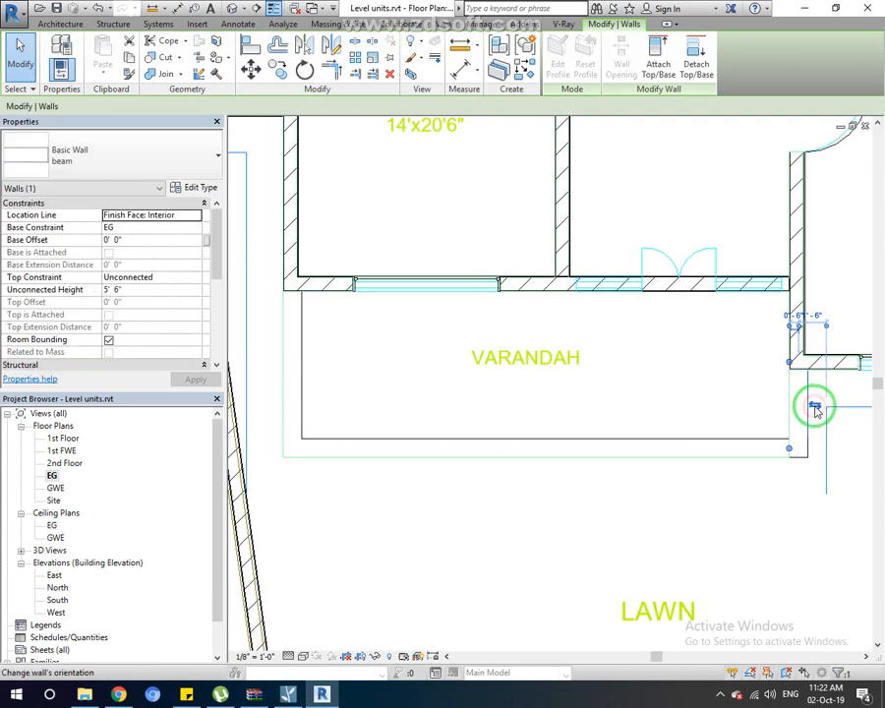
left_click(815, 408)
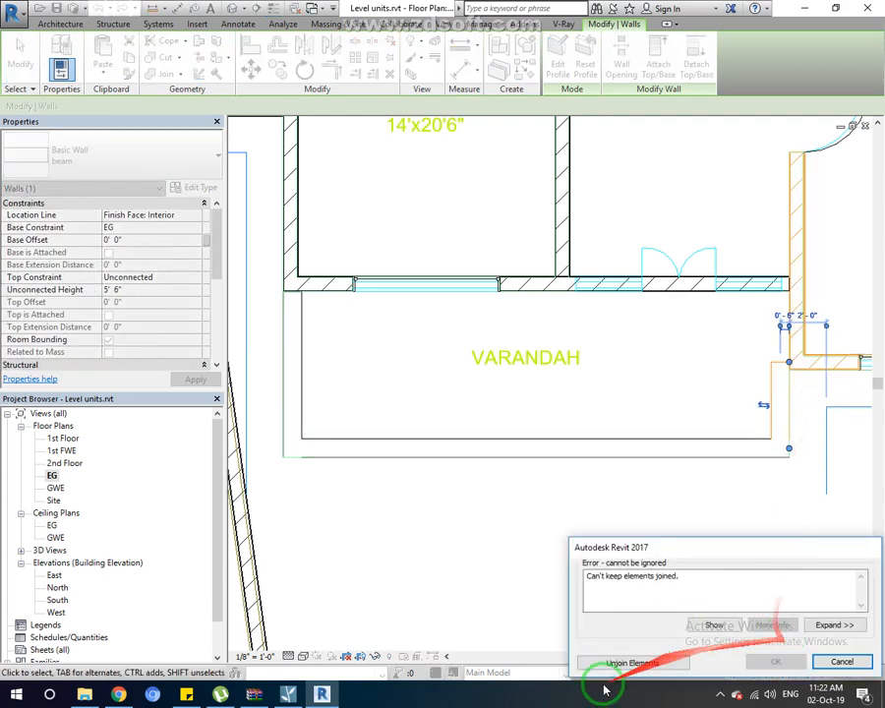
left_click(656, 661)
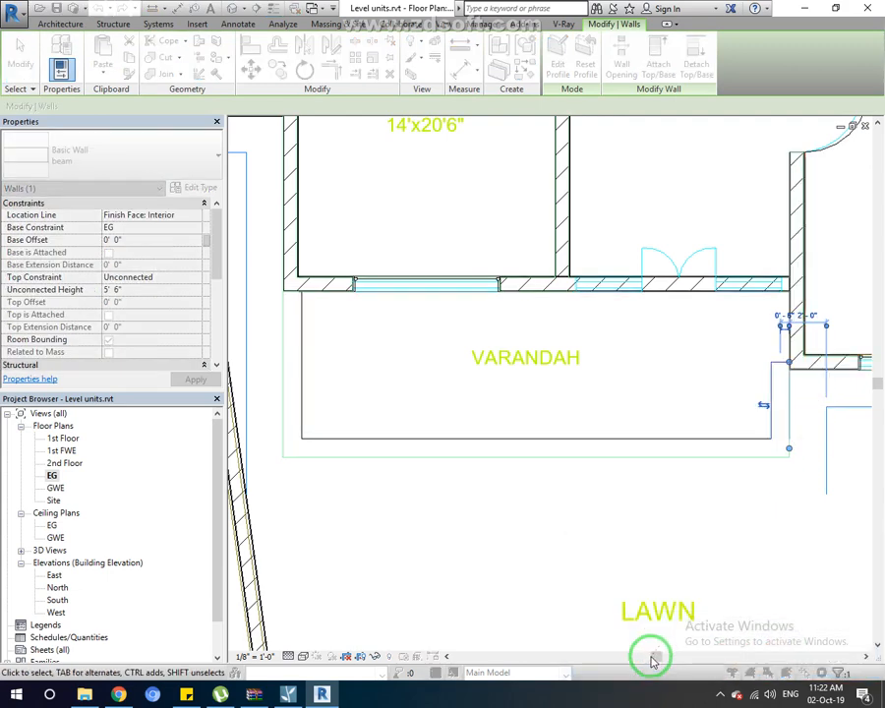
left_click(701, 533)
- Extend the upper end of the right beam wall to the house wall behind the varandah
left_click(778, 429)
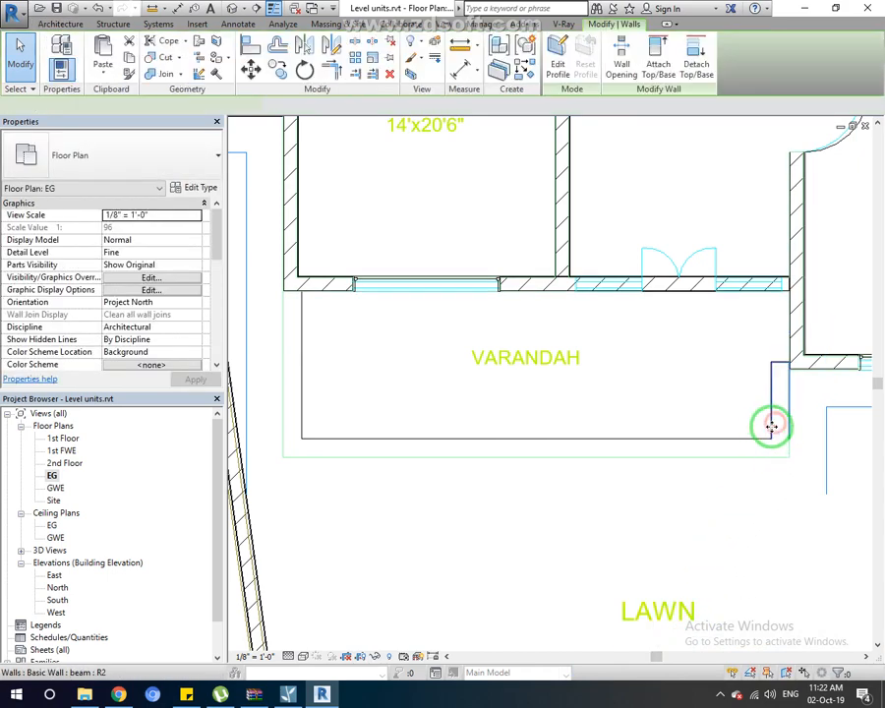
left_click(724, 440, "ctrl")
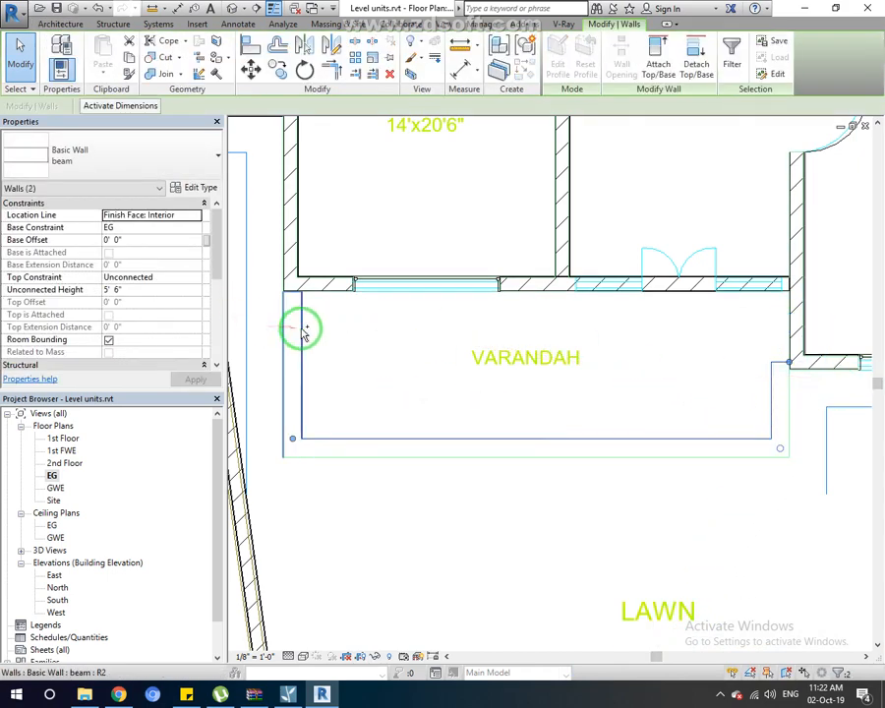
left_click(787, 373)
left_click(779, 362)
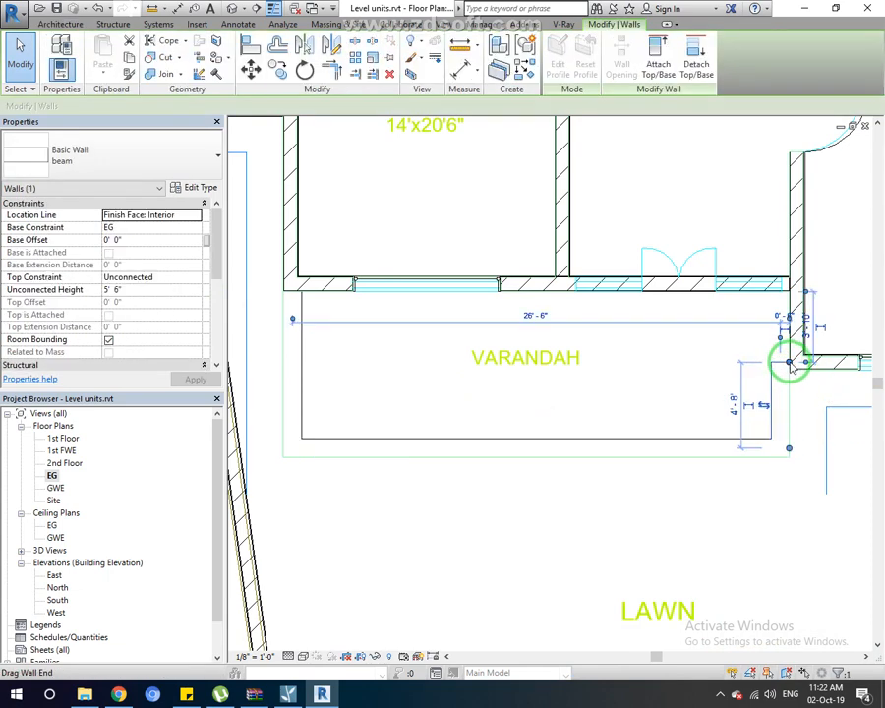
left_click_drag(790, 362, 789, 290)
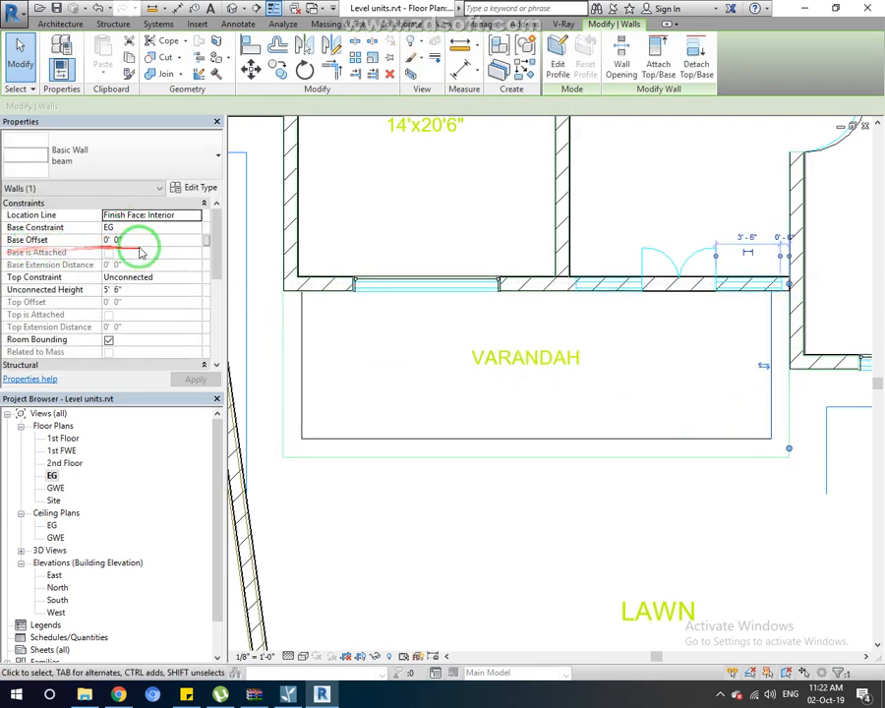
left_click(360, 352)
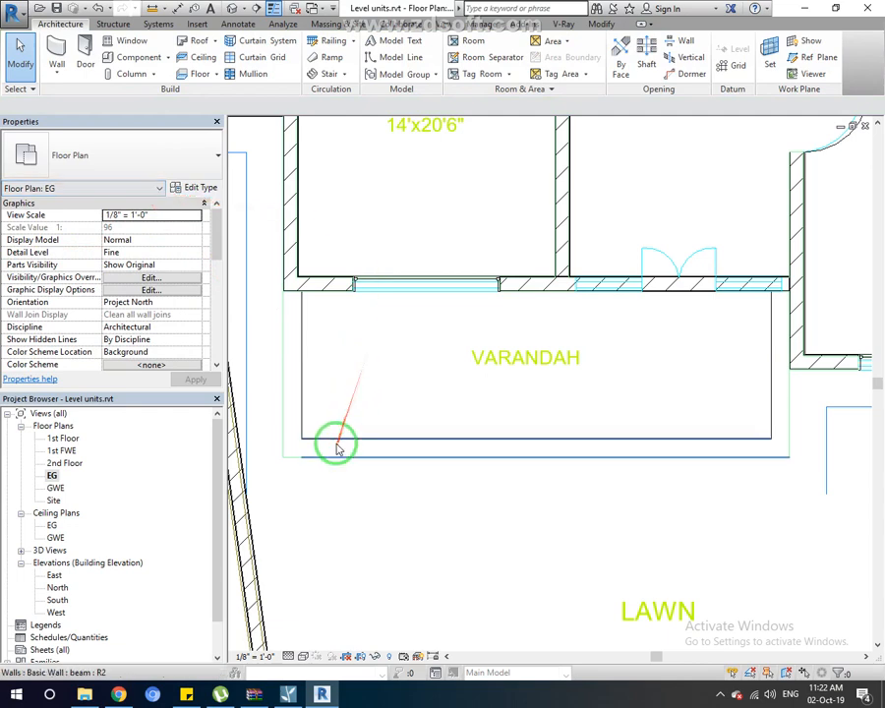
left_click(65, 47)
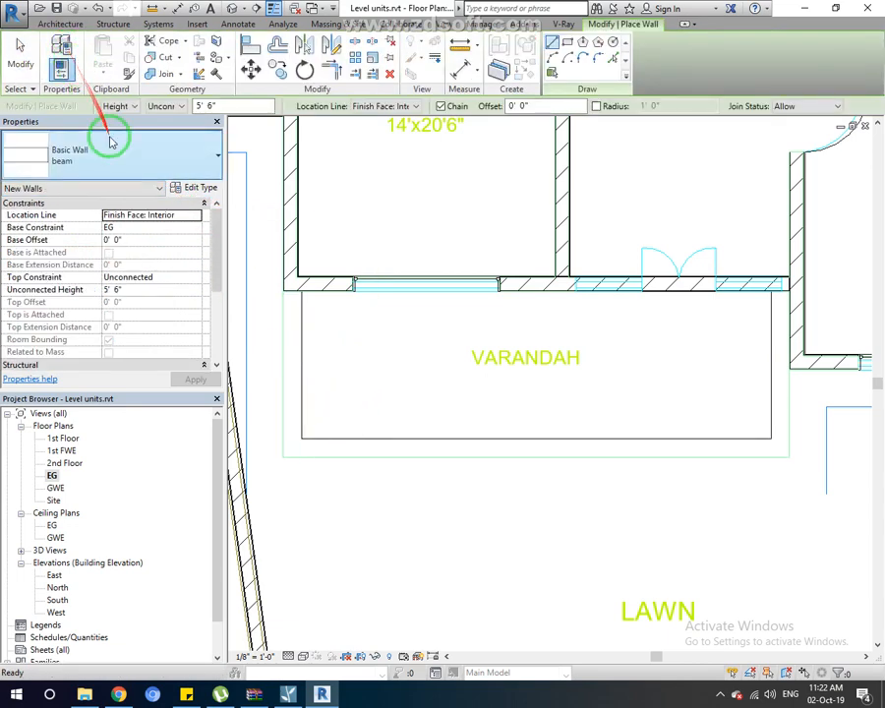
left_click(141, 240)
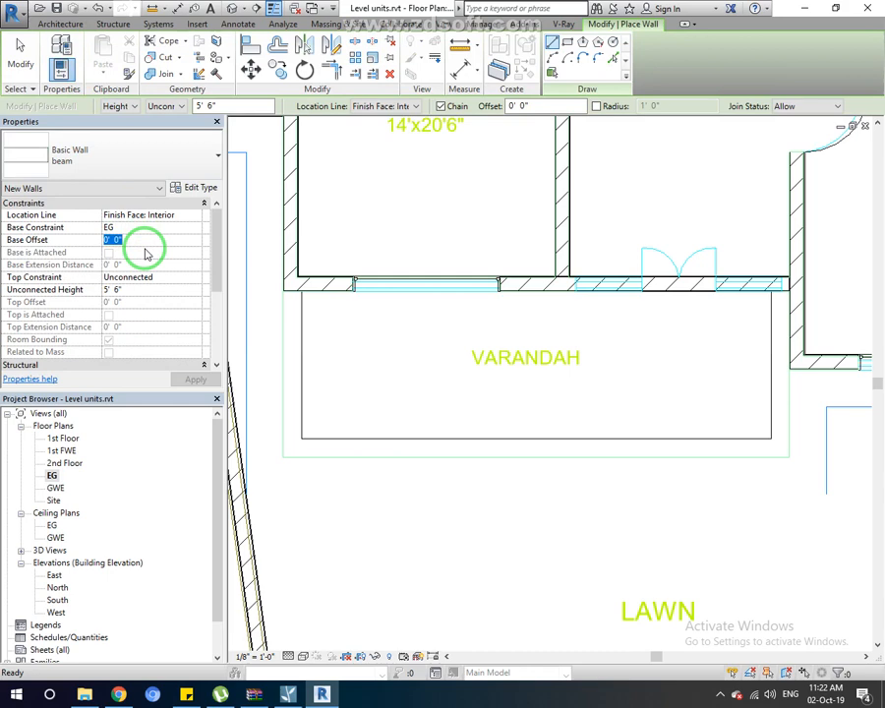
left_click(118, 290)
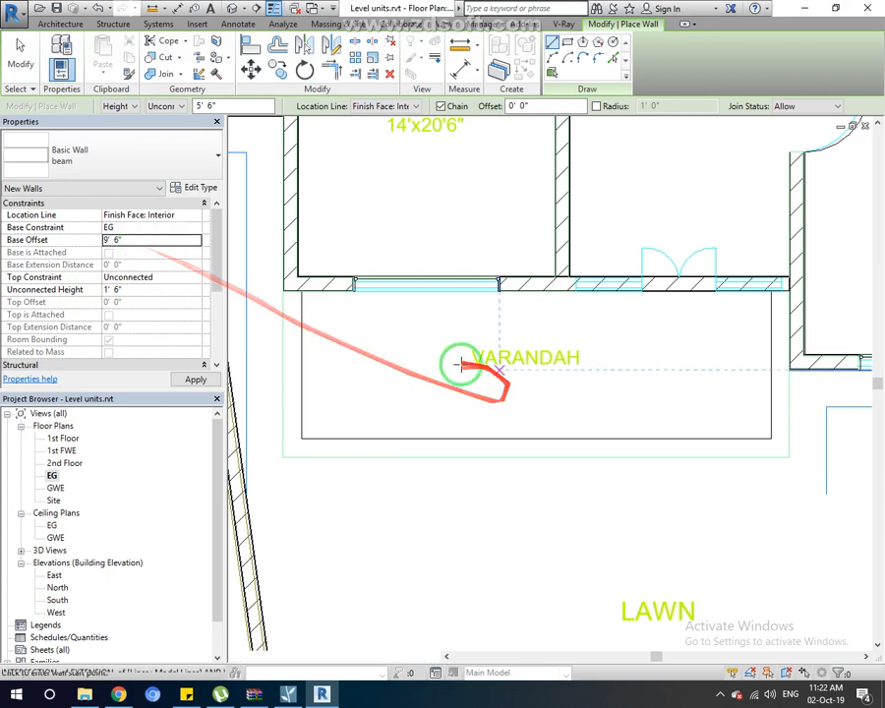
- Show the varandah in the 3D view and end the wall placement
left_click(231, 9)
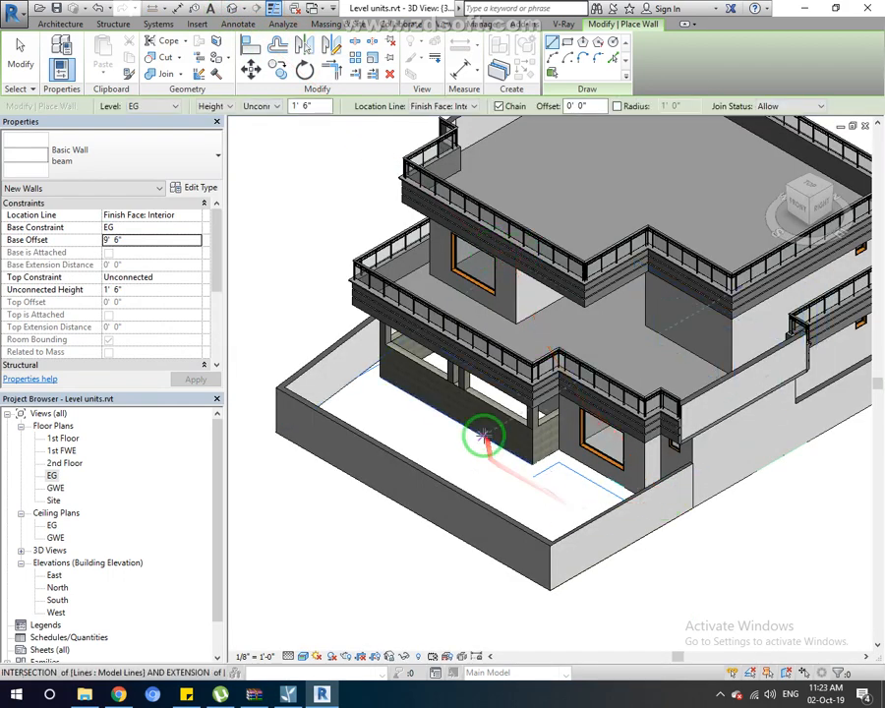
scroll(482, 433, "up", 3)
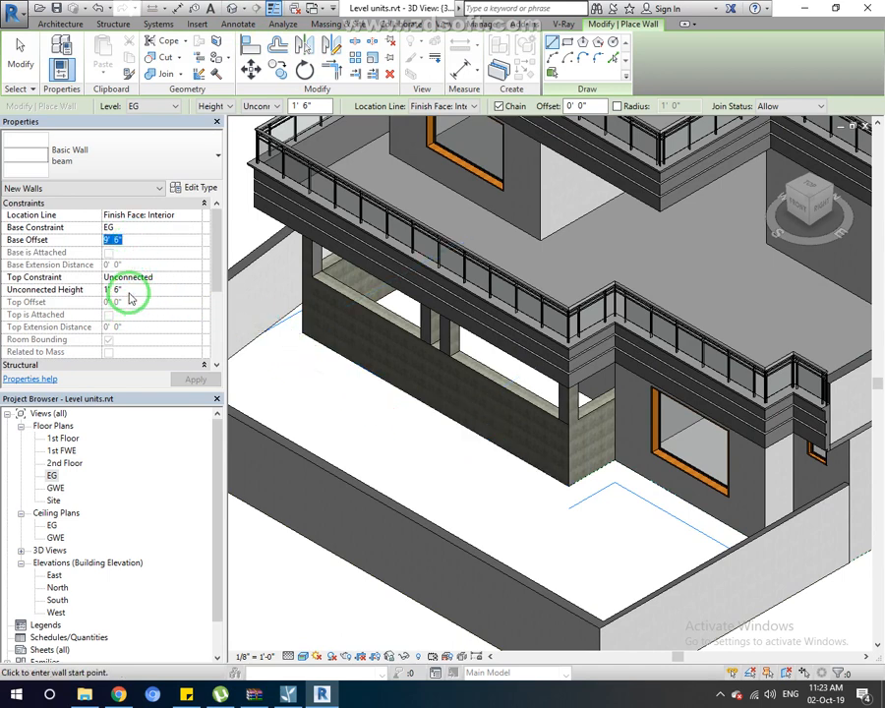
left_click_drag(139, 244, 102, 245)
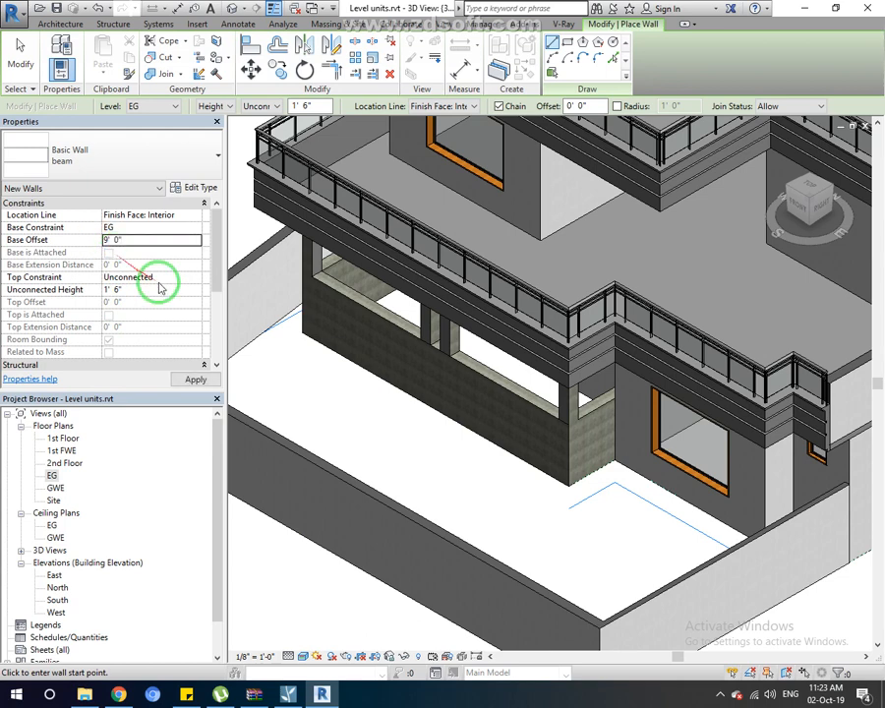
key("Escape")
key("Escape")
- Select the three varandah beam walls and set their unconnected height to 18" and base offset to 9' 6"
left_click(532, 412)
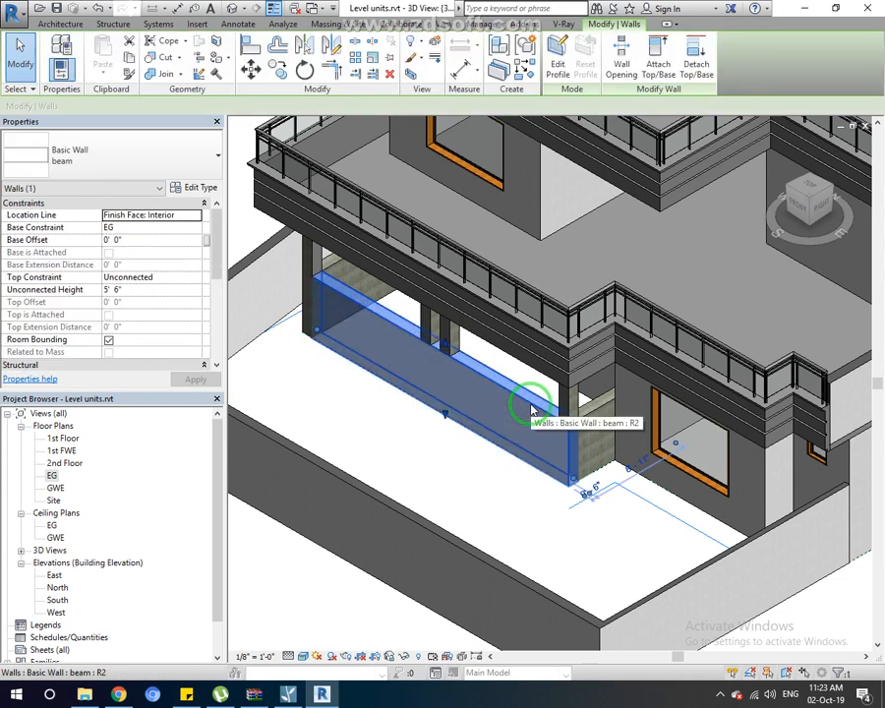
left_click(587, 411, "ctrl")
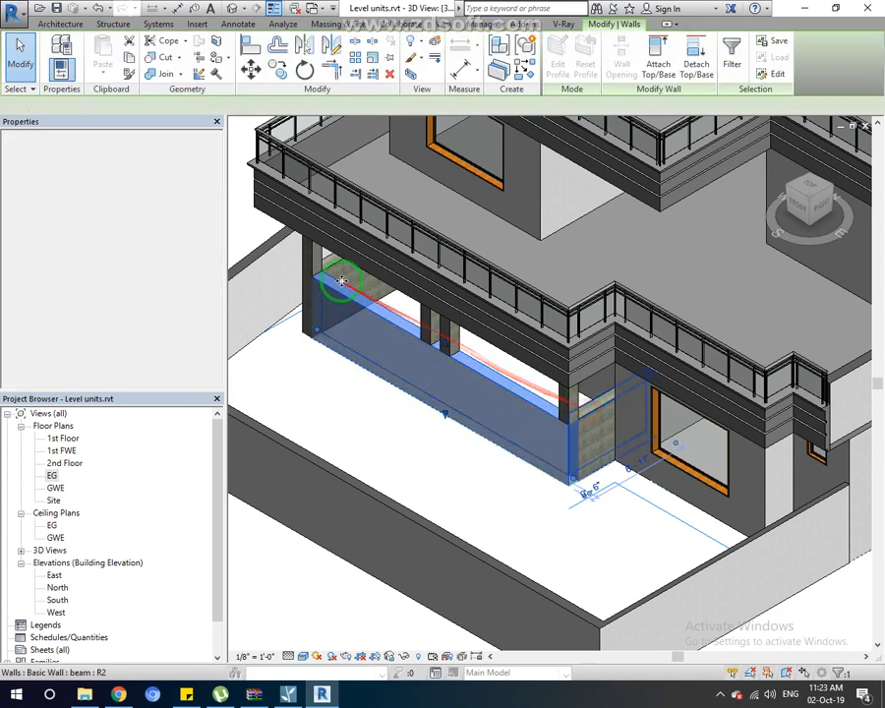
left_click(335, 261, "ctrl")
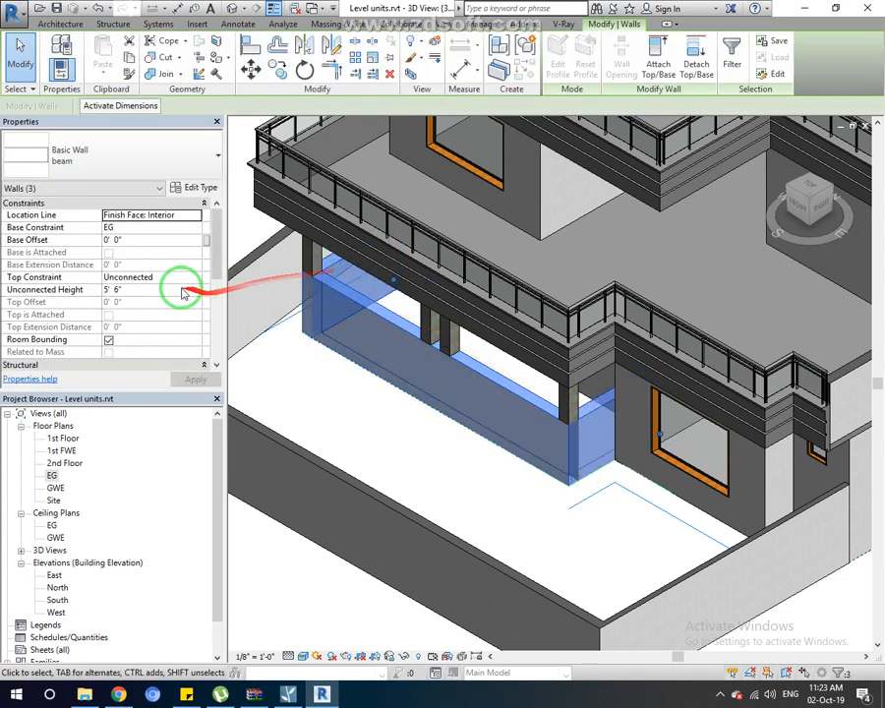
left_click(148, 290)
type("18")
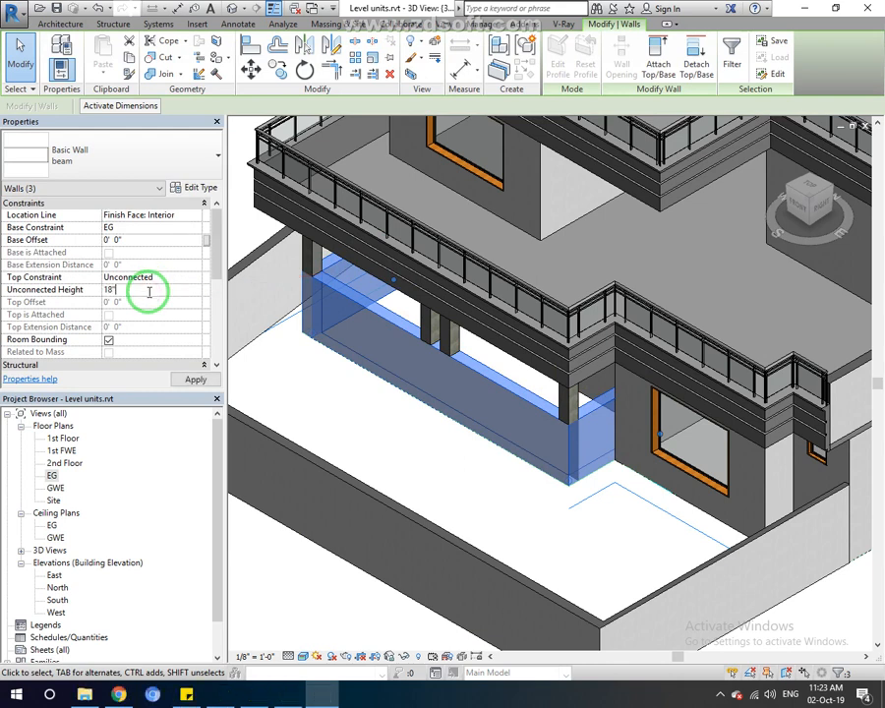
key("Return")
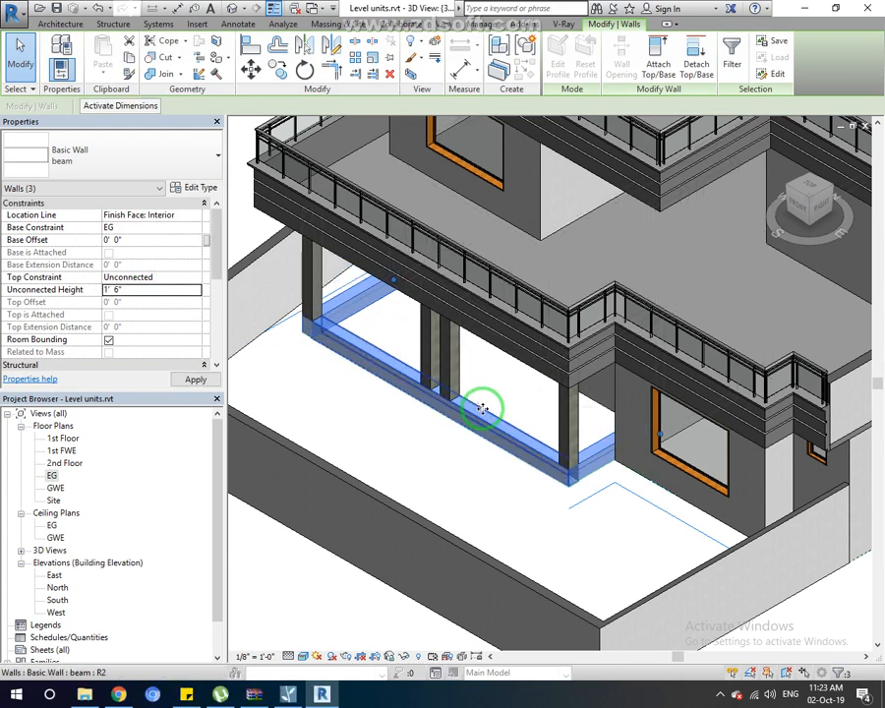
left_click(145, 239)
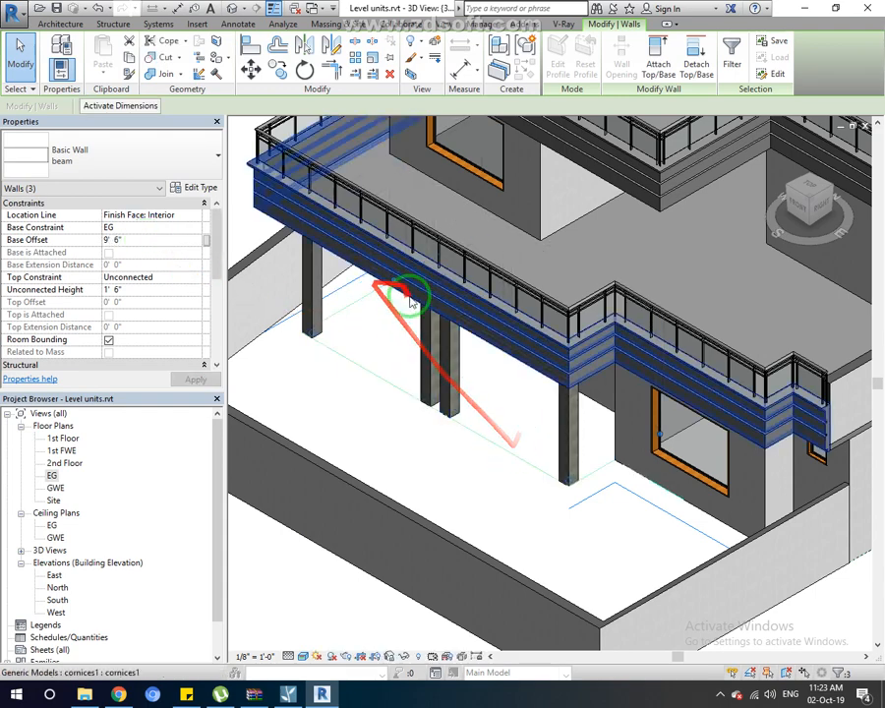
- Examine the raised beam walls from the front in 3D, deselect them, and view the North elevation
left_click(804, 208)
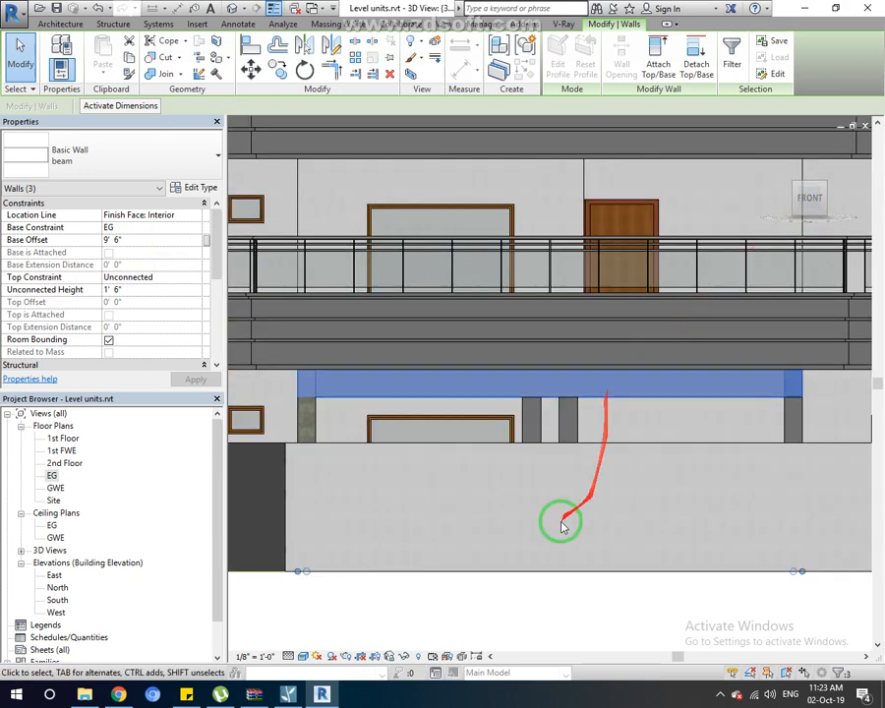
left_click(497, 625)
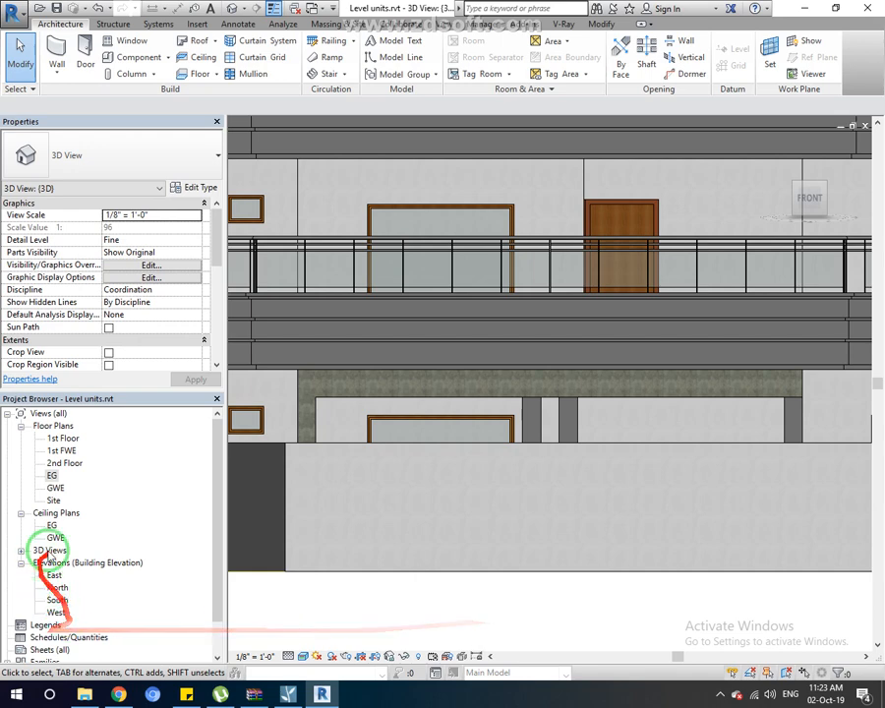
double_click(58, 586)
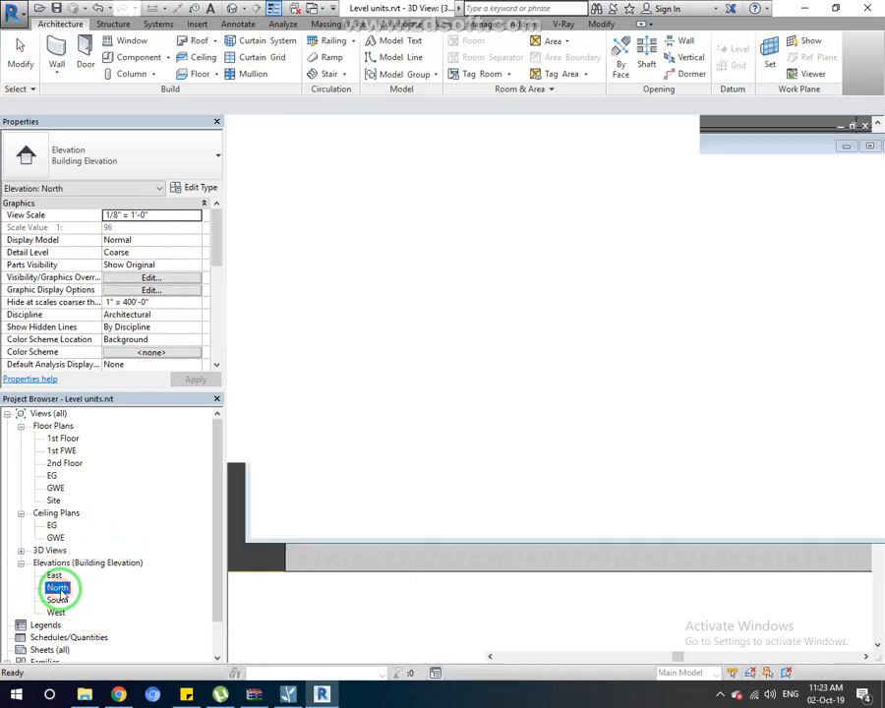
scroll(508, 417, "up", 2)
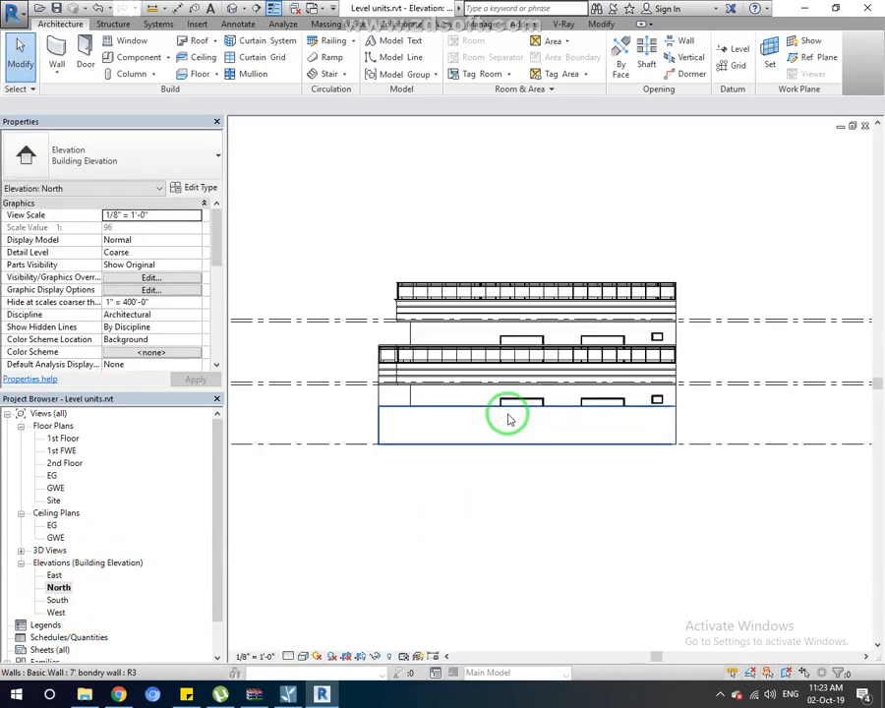
- Open the South elevation and start editing the profile of the front varandah beam wall
double_click(65, 599)
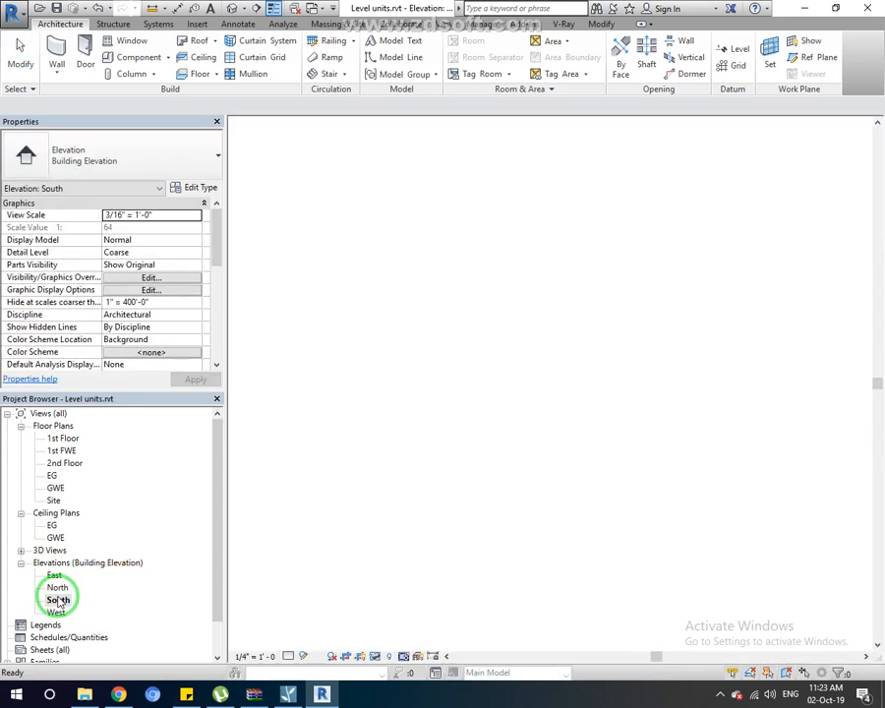
scroll(511, 398, "up", 5)
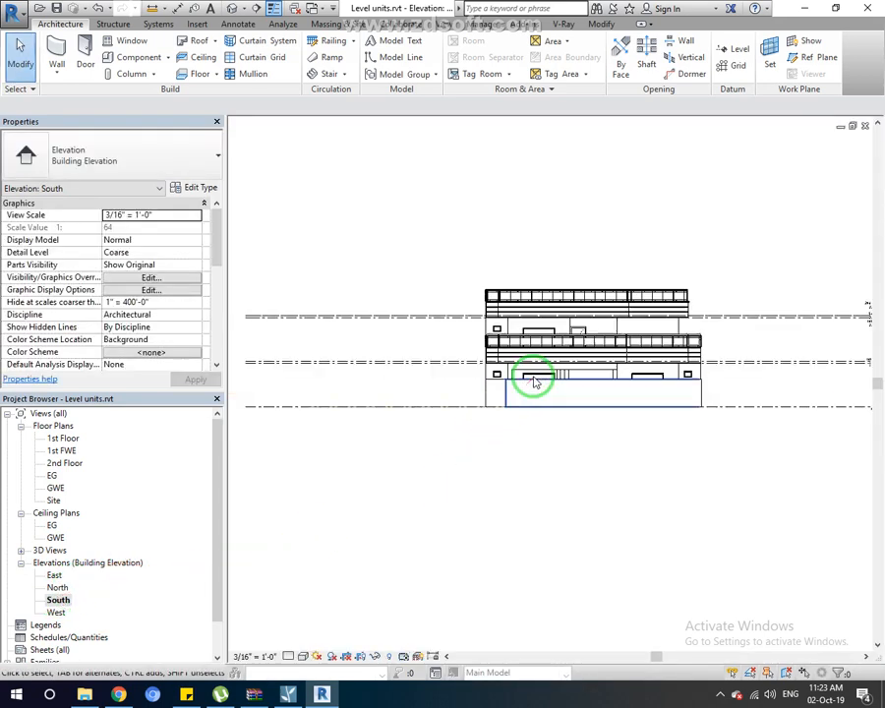
scroll(703, 358, "up", 1)
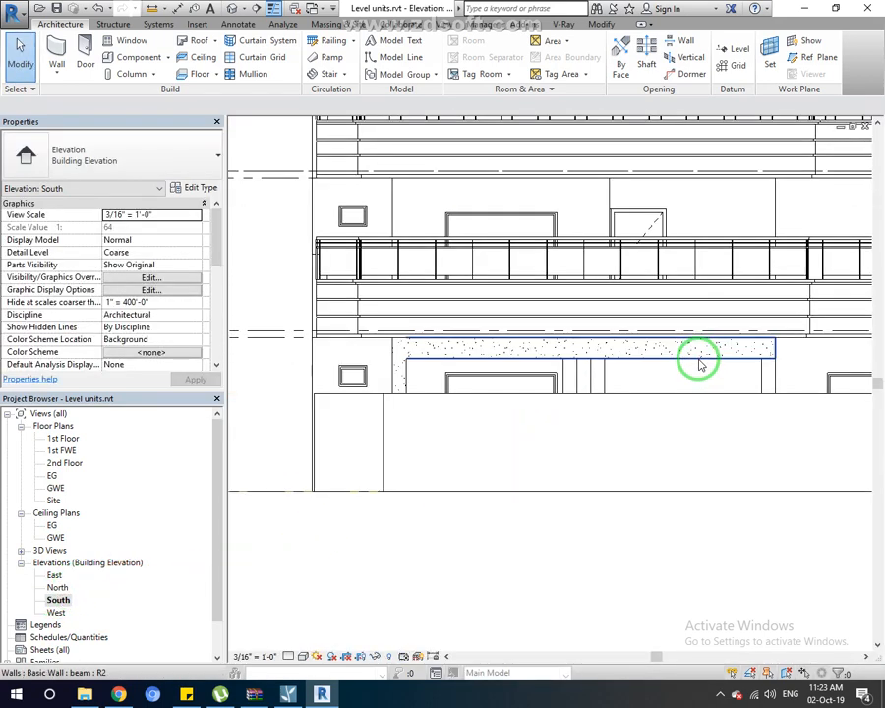
double_click(700, 362)
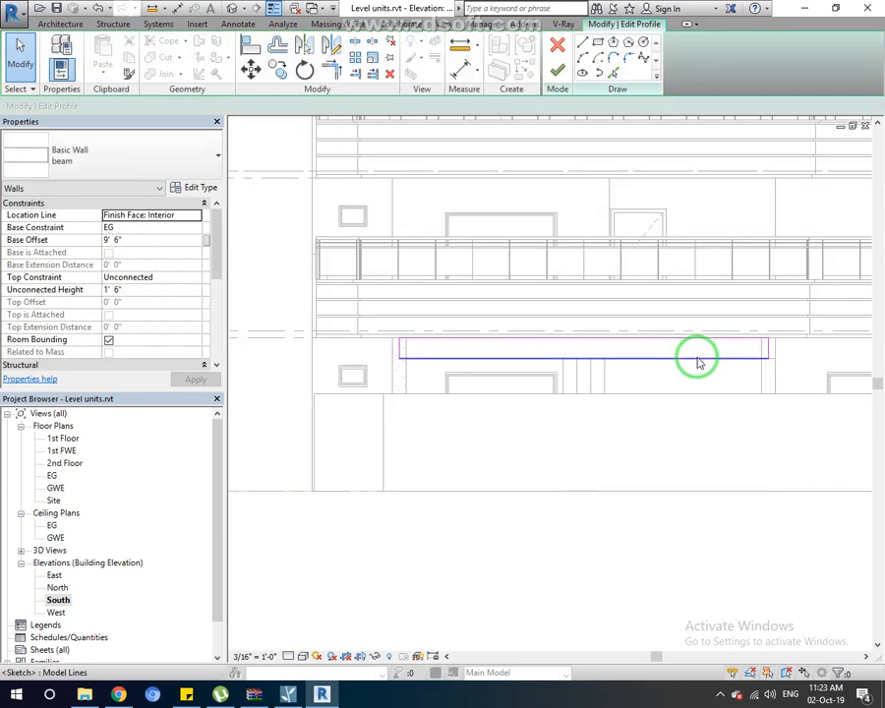
scroll(699, 363, "up", 1)
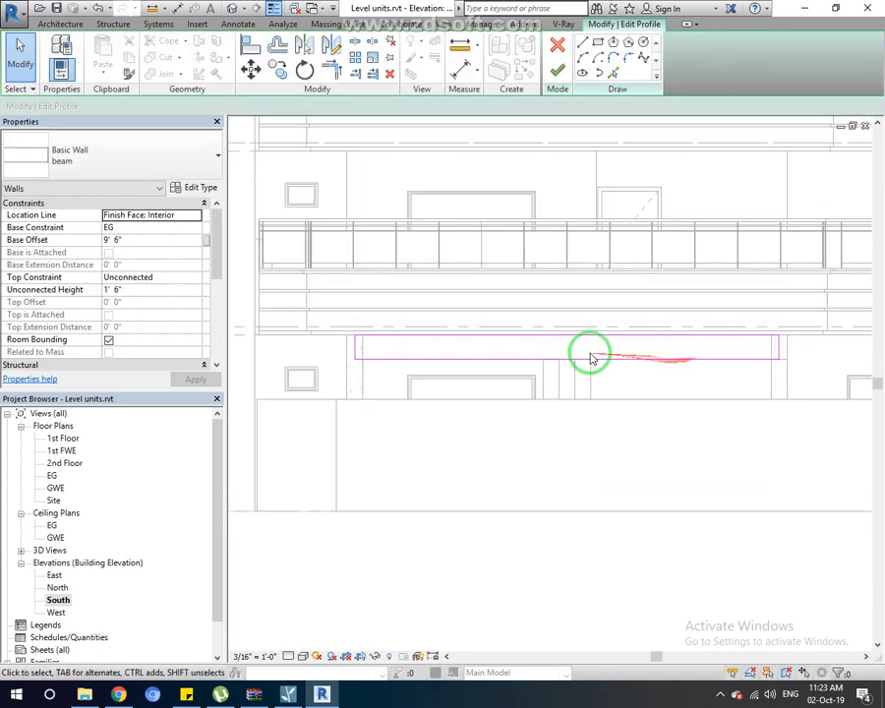
- Sketch a 3" line along the beam profile's lower edge, running inward from the right column's inner face
left_click(582, 43)
scroll(775, 360, "up", 2)
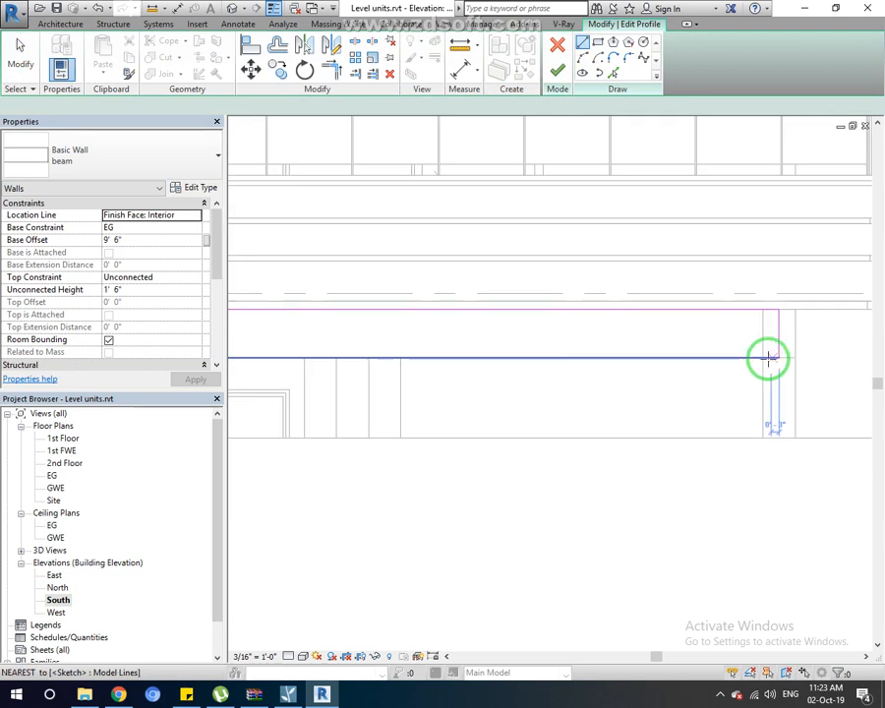
left_click(764, 358)
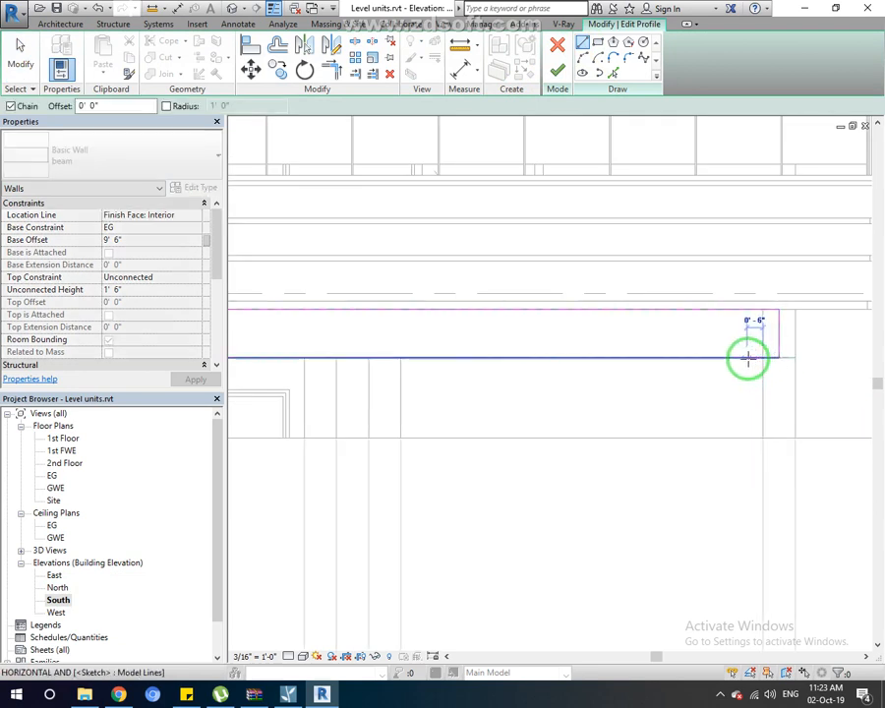
type("3")
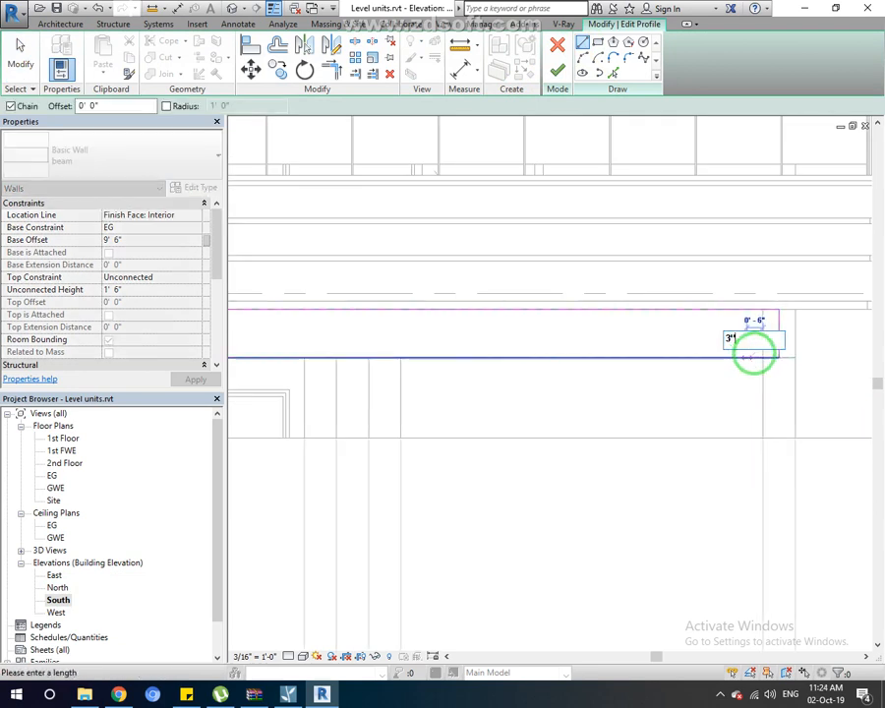
key("Return")
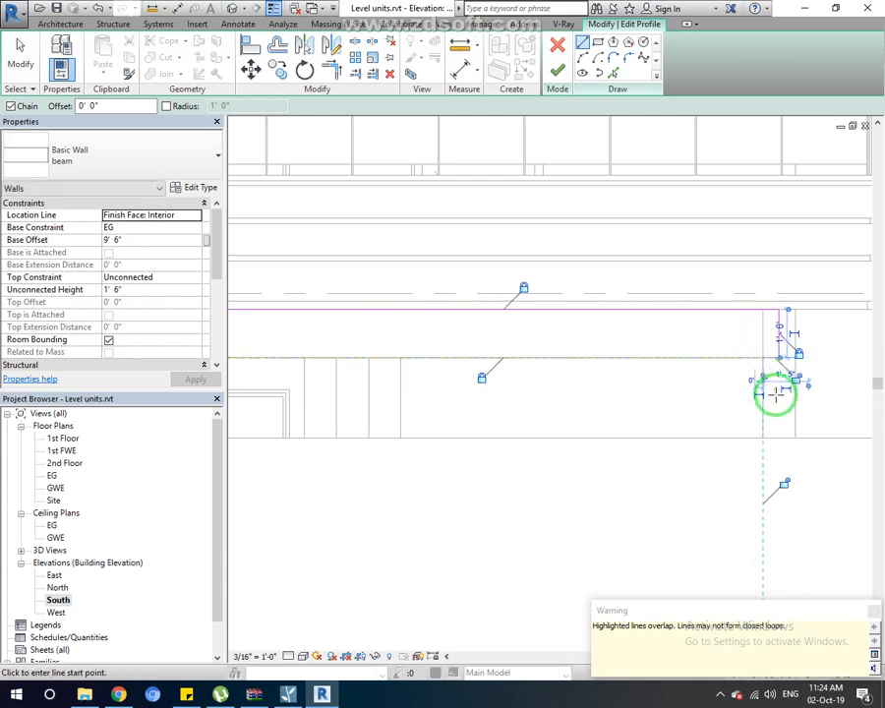
key("Escape")
key("Escape")
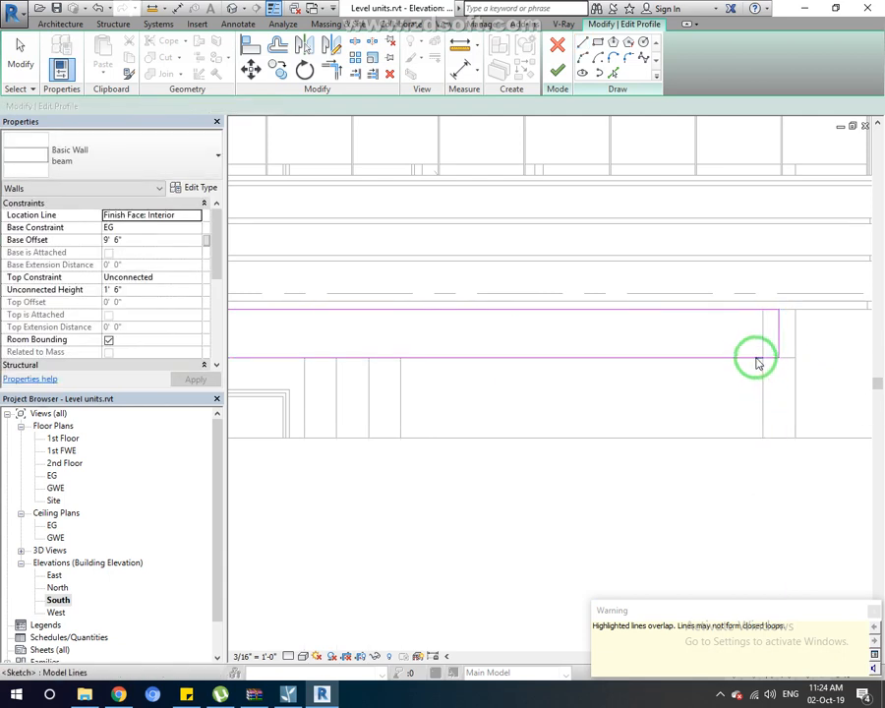
left_click(758, 362)
key("Delete")
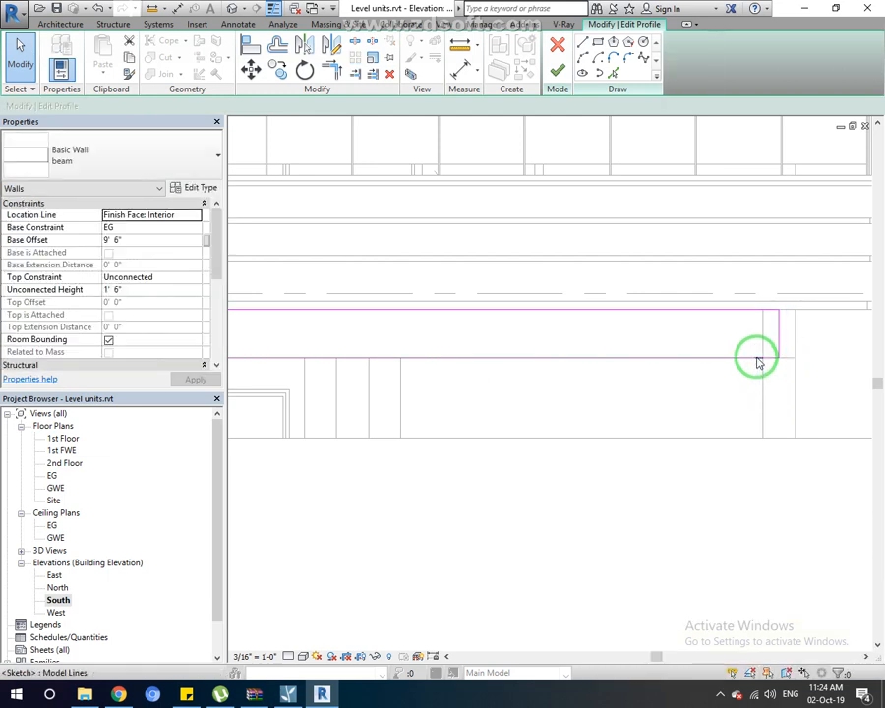
- Continue the line from its inner end as a step with 3" segments going up, inward, and up again
scroll(758, 362, "up", 3)
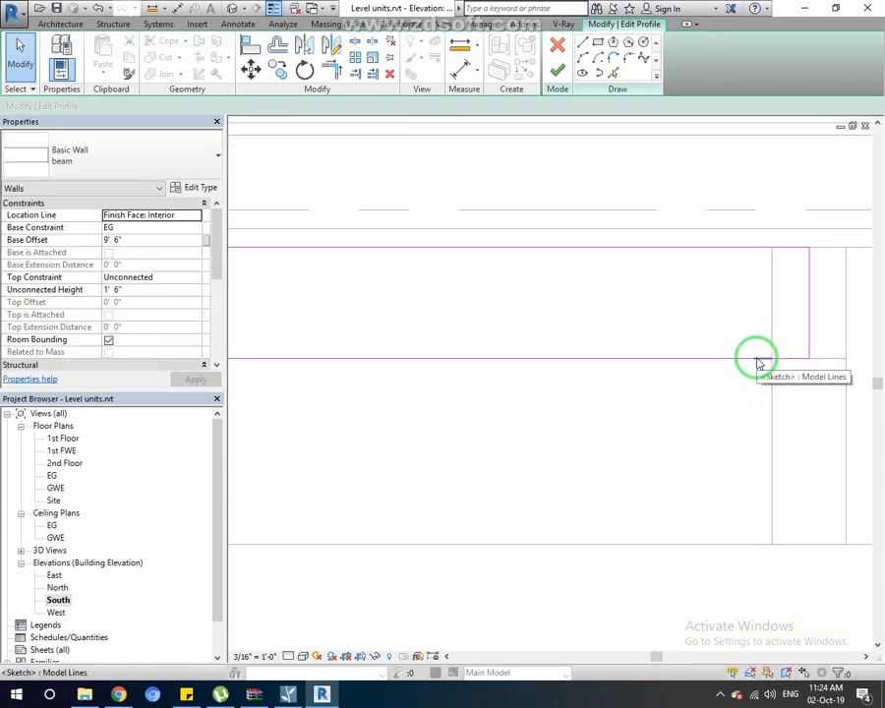
left_click(585, 42)
left_click(754, 357)
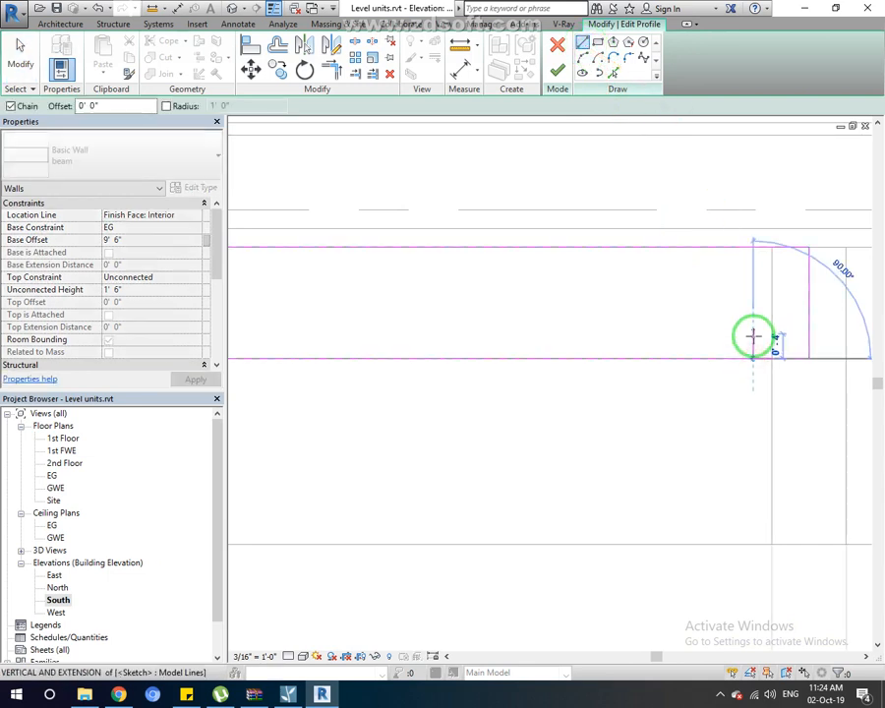
type("3")
key("Return")
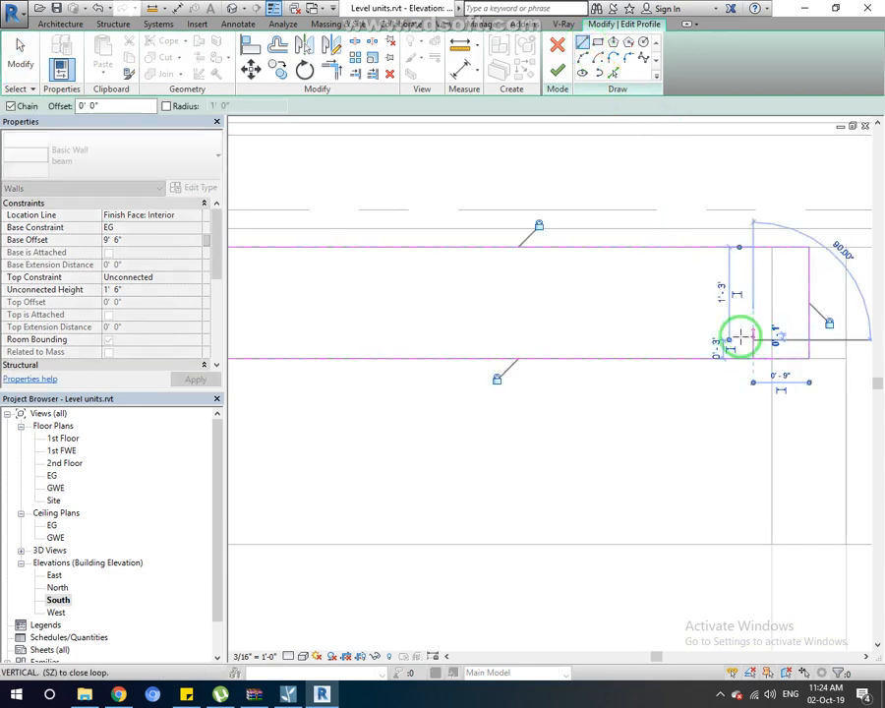
type("3")
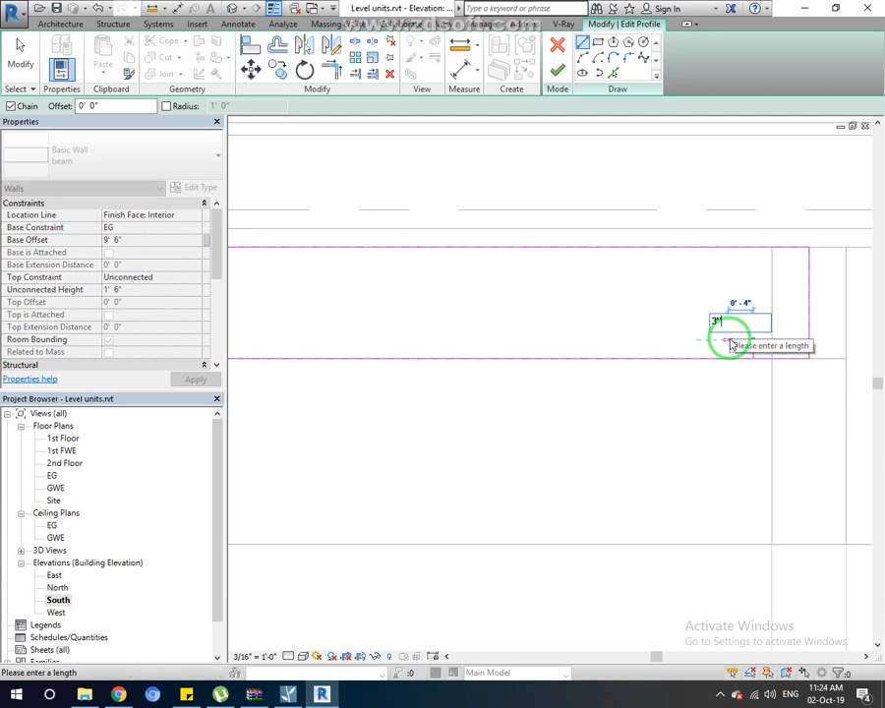
key("Return")
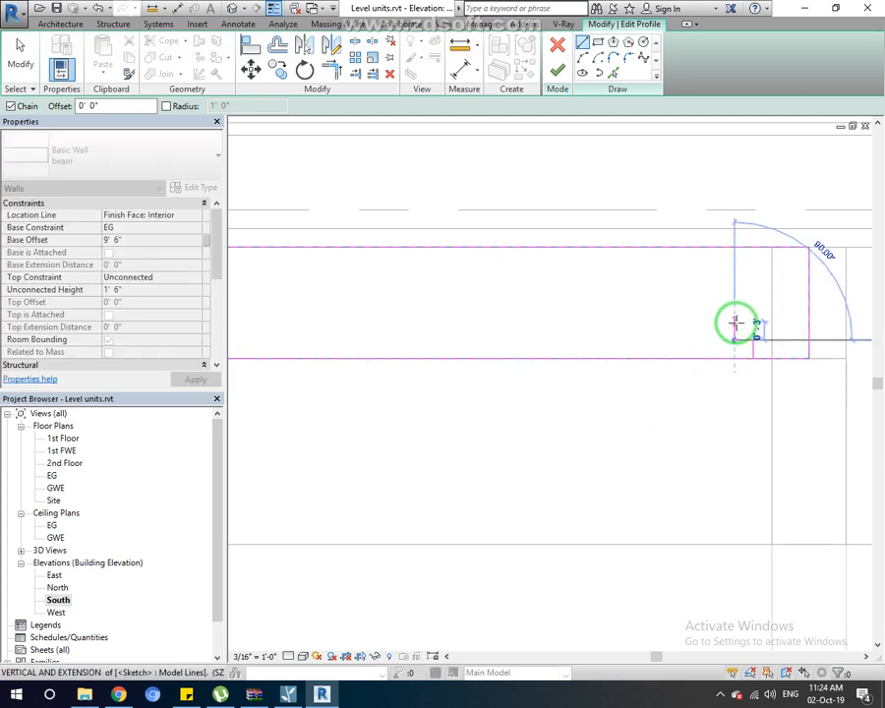
key("Escape")
key("Escape")
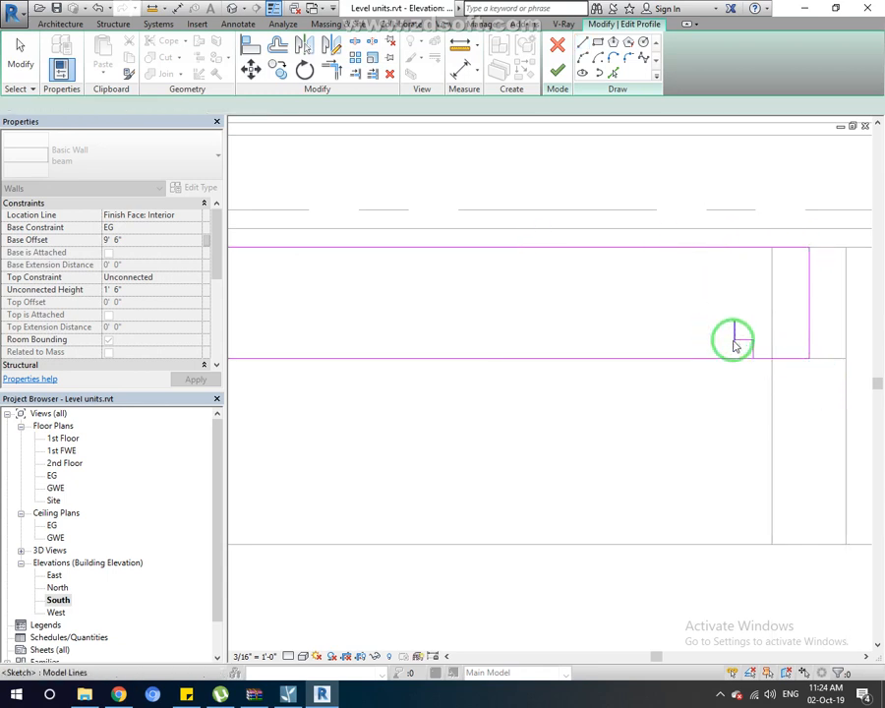
- Mirror the four stepped lines about a drawn vertical axis near the middle of the right bay
mouse_move(708, 310)
left_mouse_down()
mouse_move(754, 347)
mouse_move(775, 382)
left_mouse_up()
scroll(775, 382, "down", 2)
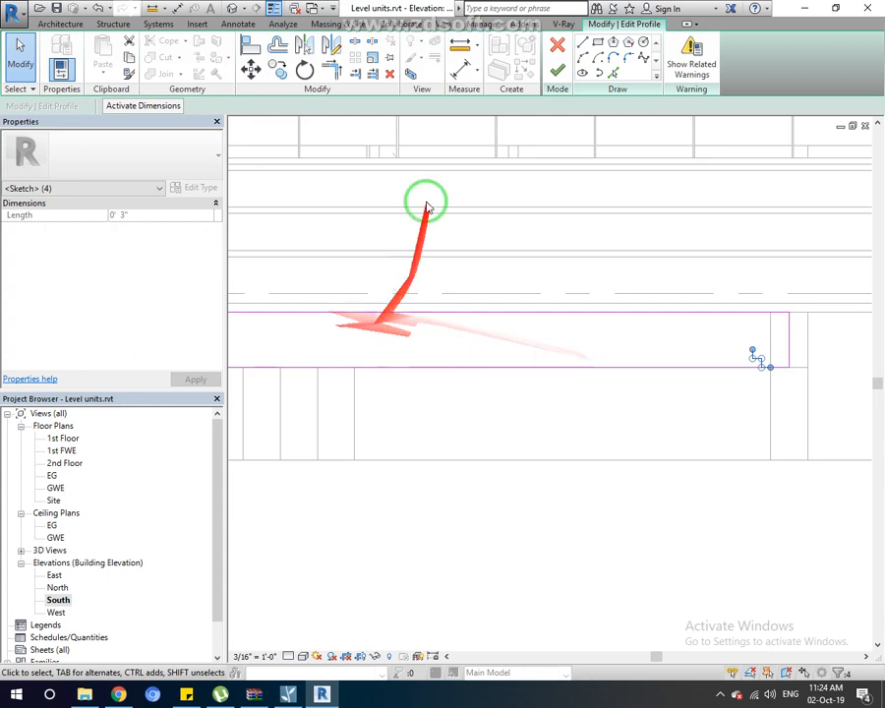
left_click(329, 47)
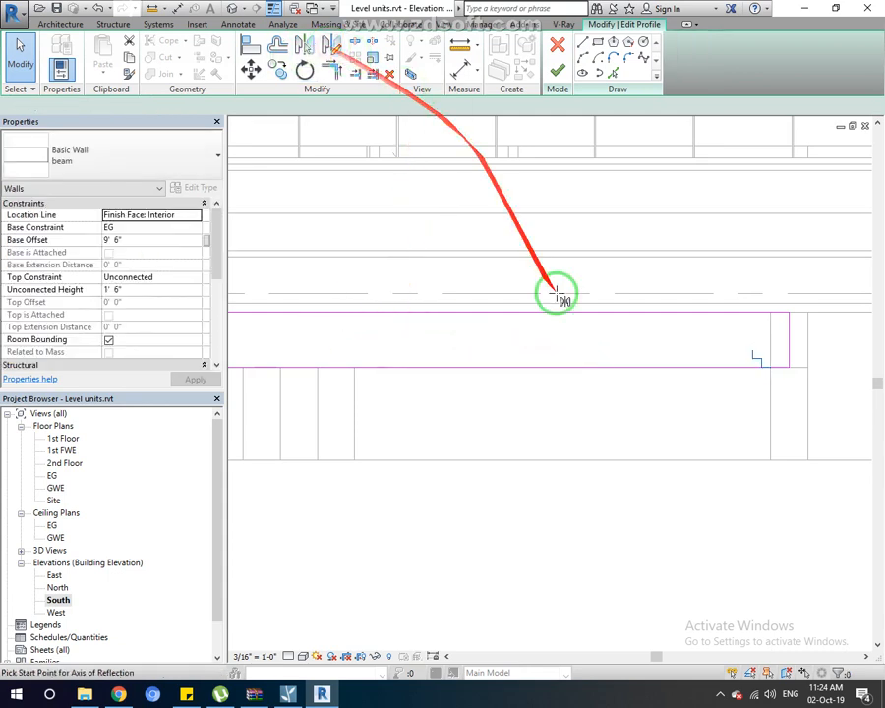
left_click(569, 367)
left_click(570, 345)
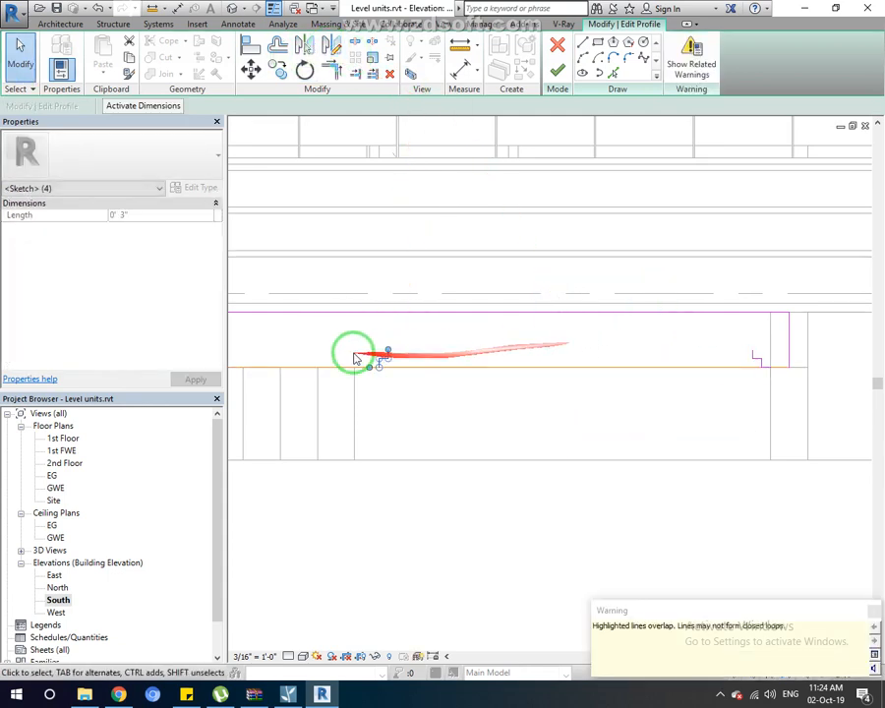
- Move the mirrored stepped lines so their outer end meets the inner face of the column at the bay's left side
left_click(354, 357)
scroll(360, 369, "up", 4)
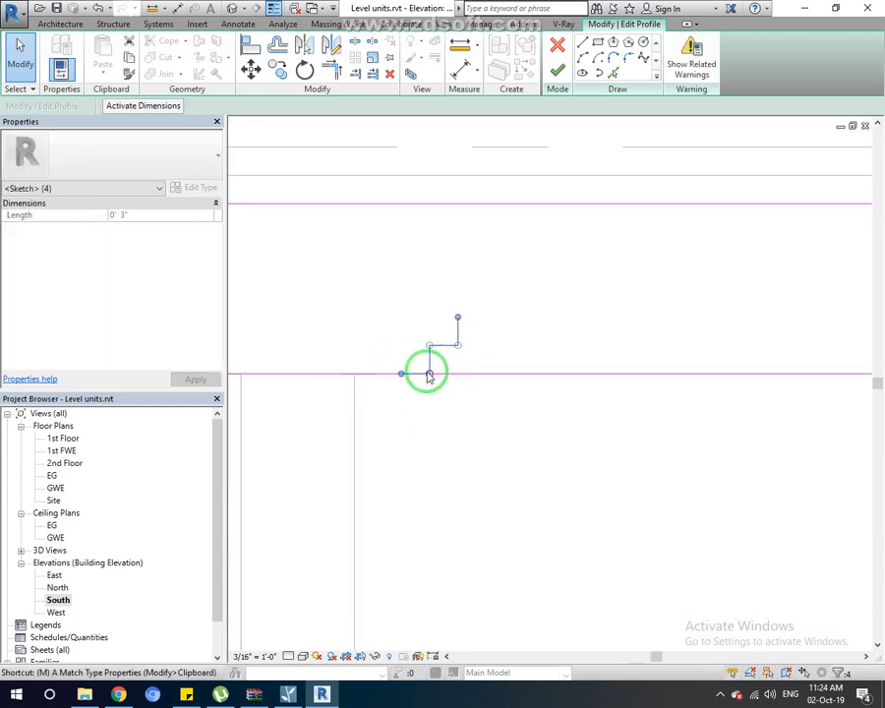
left_click_drag(429, 376, 355, 374)
scroll(420, 400, "down", 3)
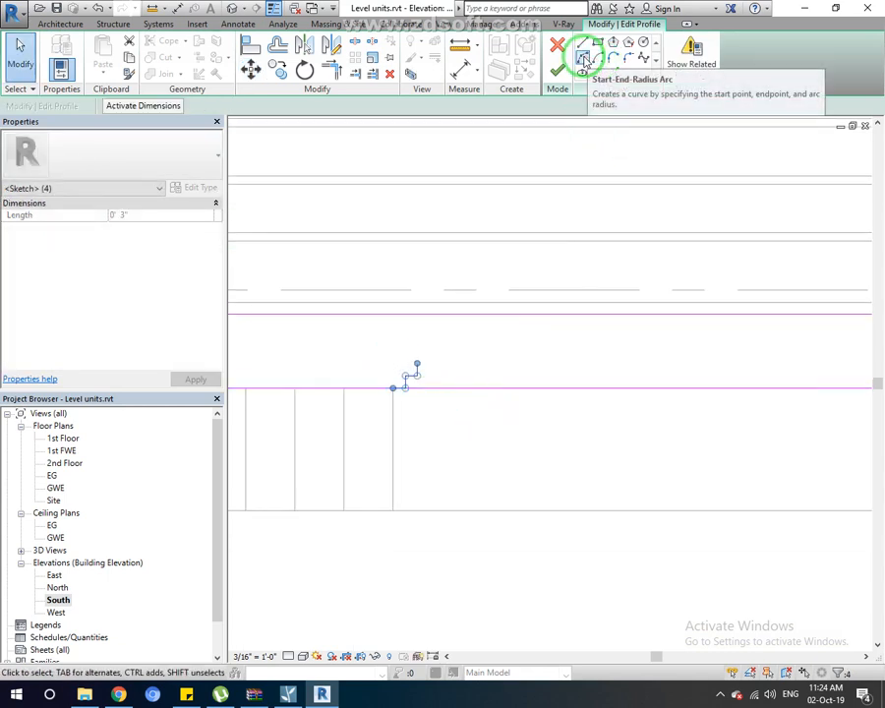
- Draw a shallow upward-curving Start-End-Radius Arc between the upper ends of the two stepped line sets
left_click(585, 61)
middle_click_drag(613, 310, 415, 332)
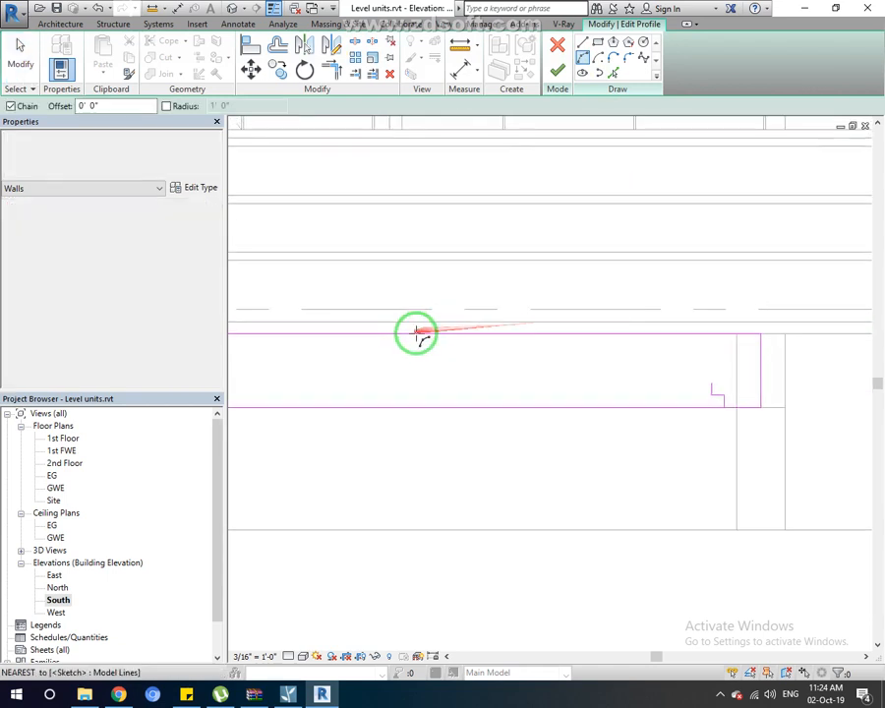
scroll(408, 337, "down", 1)
scroll(410, 339, "down", 1)
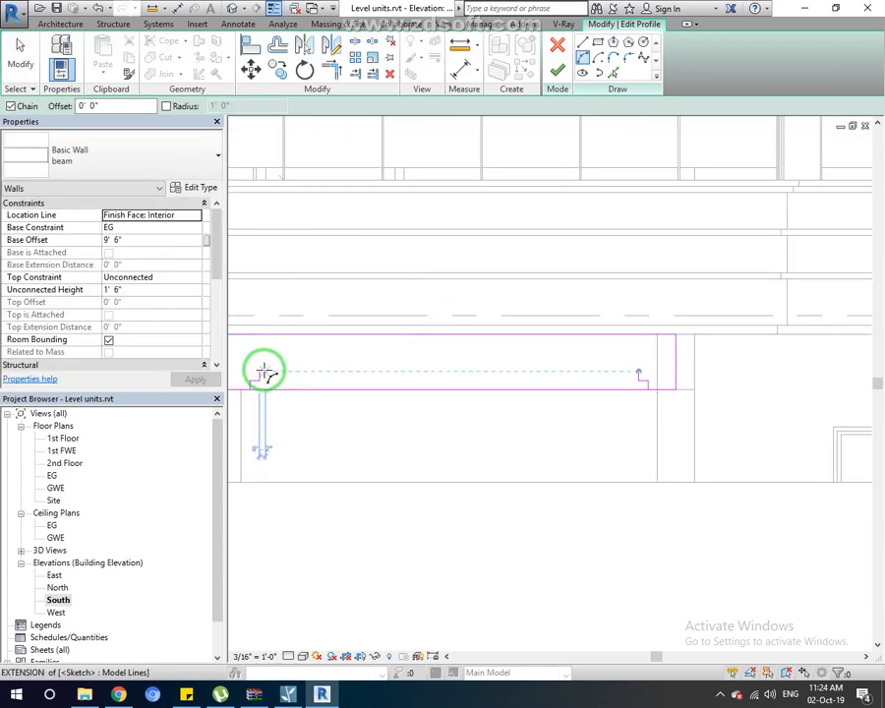
left_click(260, 372)
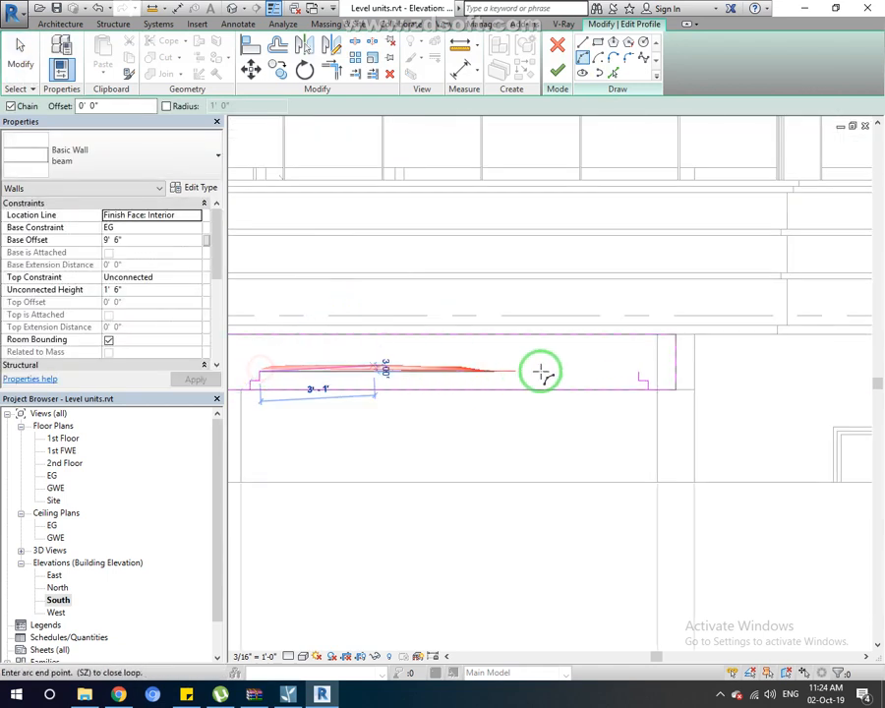
left_click(638, 372)
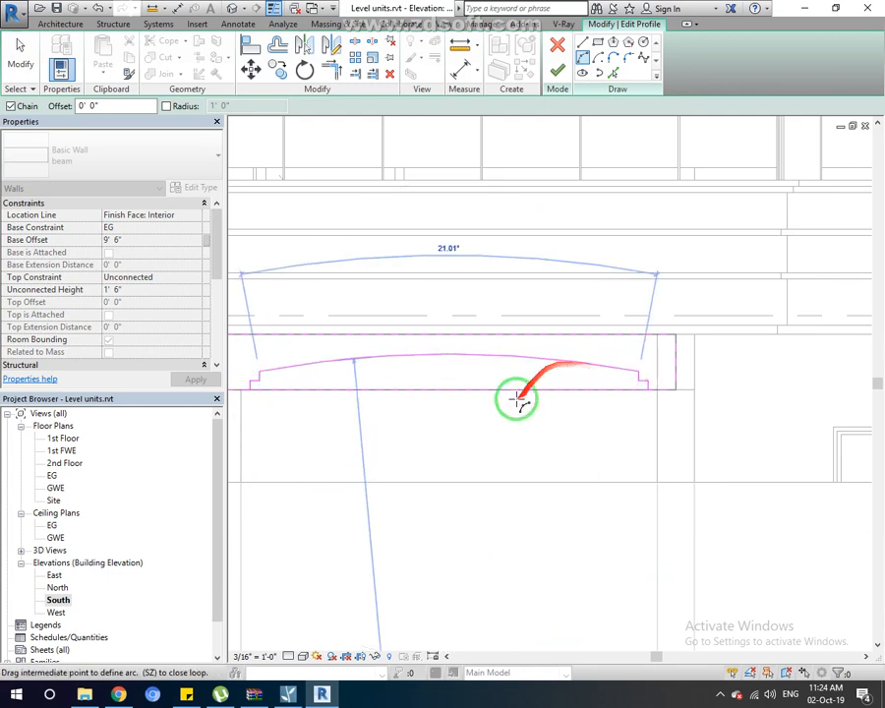
left_click(440, 351)
key("Escape")
key("Escape")
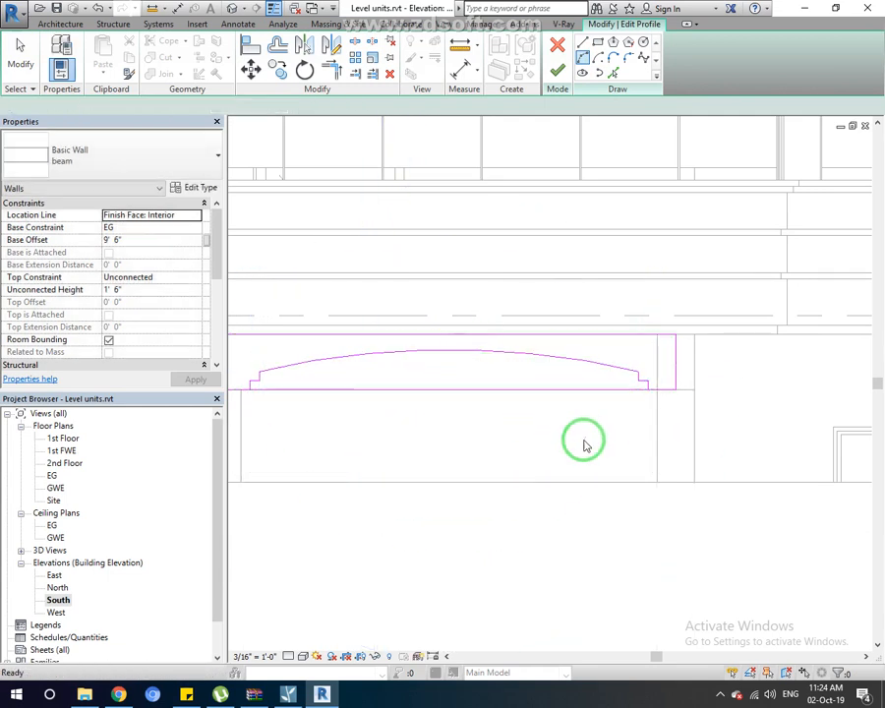
- Split the beam profile's lower edge below the middle of the arch
middle_click_drag(531, 393, 550, 403)
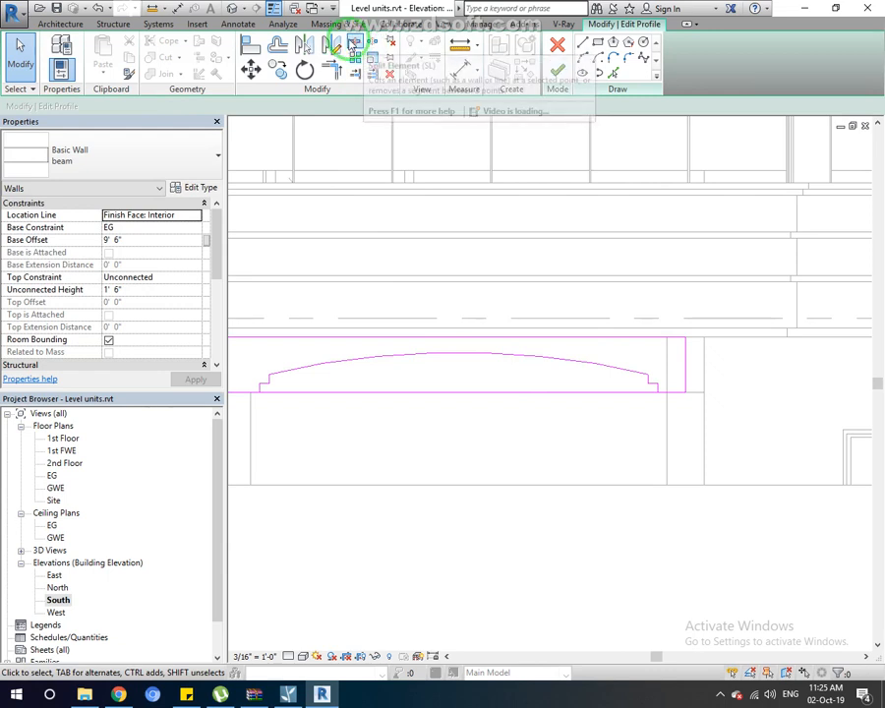
left_click(355, 43)
left_click(468, 391)
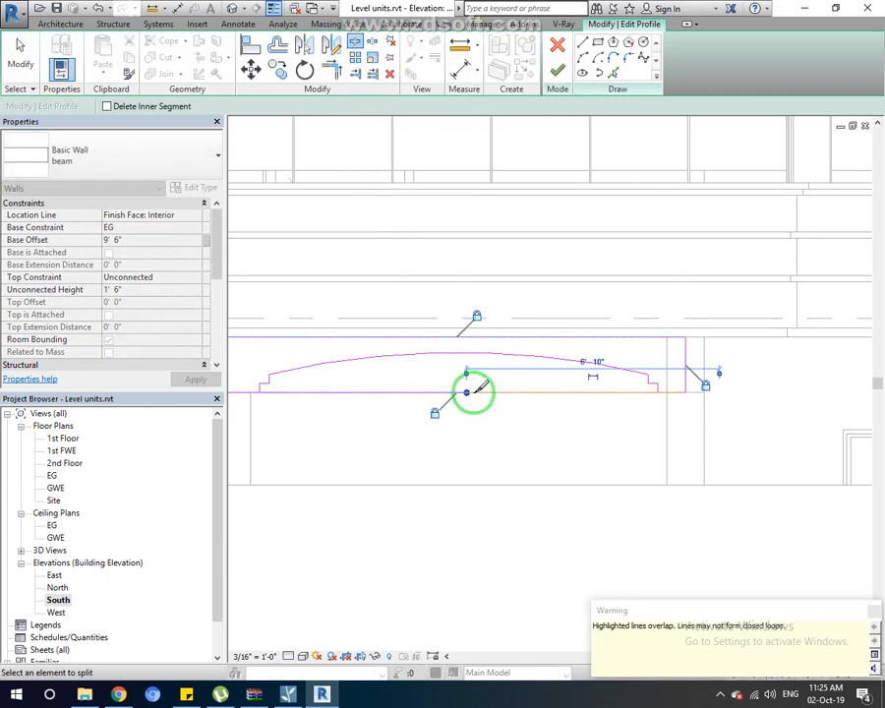
- Trim both halves of the lower edge to the stepped lines beside the arch and try to finish the profile edit
left_click(329, 71)
scroll(649, 391, "up", 3)
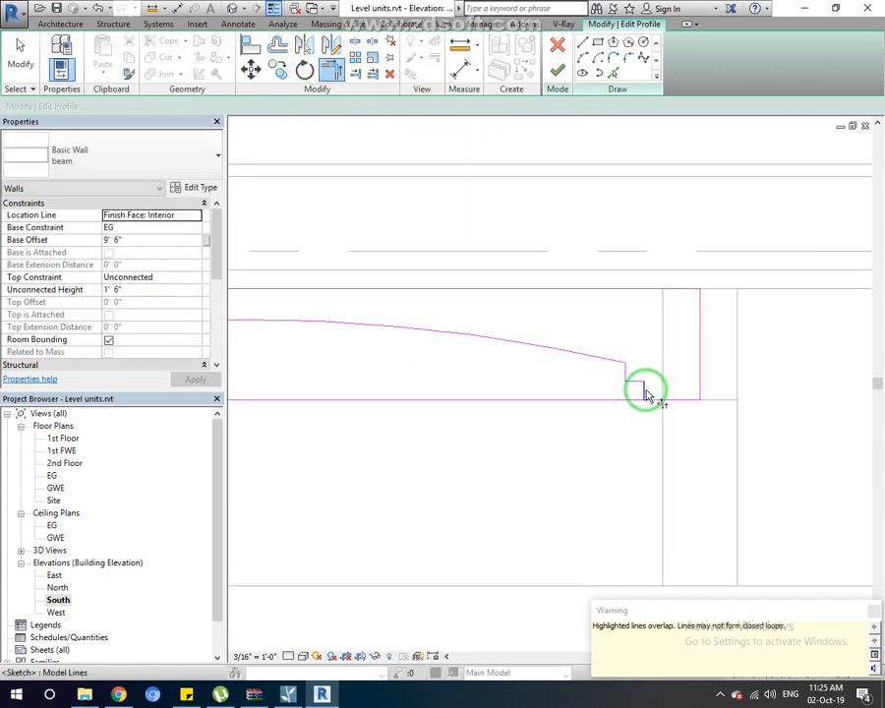
left_click(653, 401)
scroll(659, 413, "down", 4)
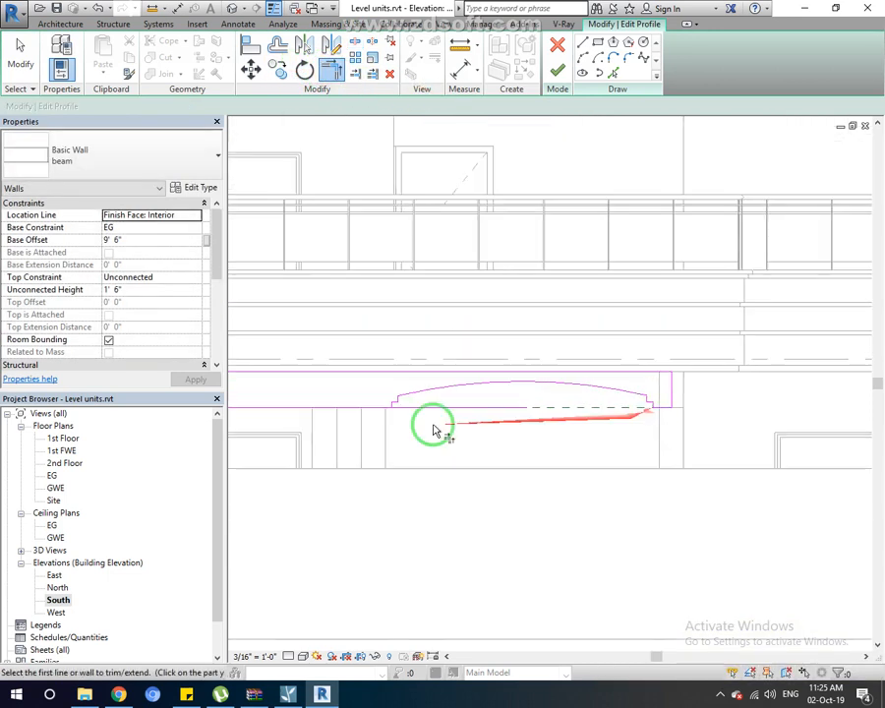
scroll(391, 408, "up", 5)
left_click(395, 390)
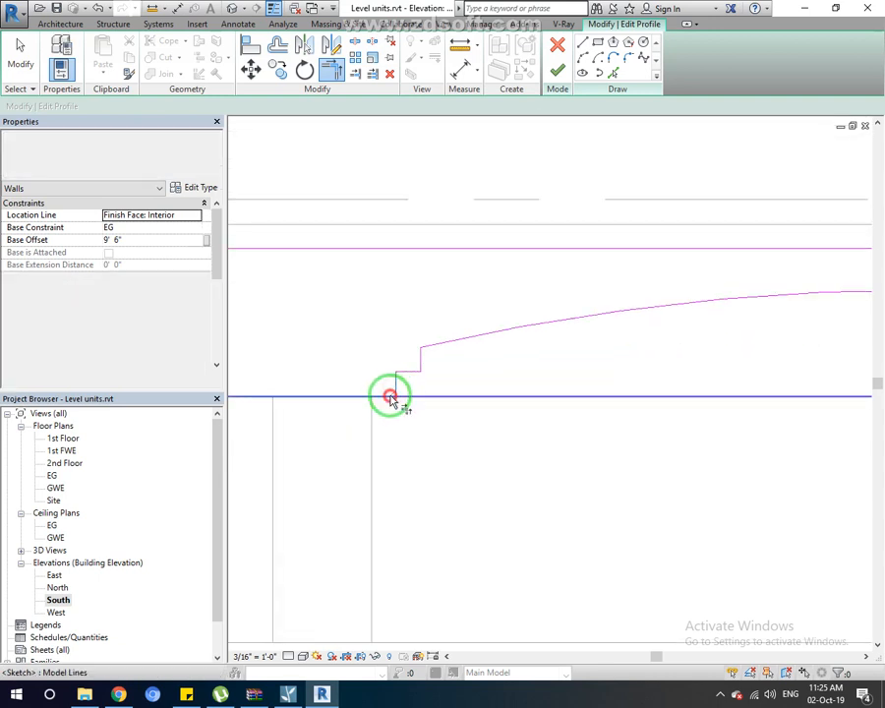
scroll(489, 444, "down", 5)
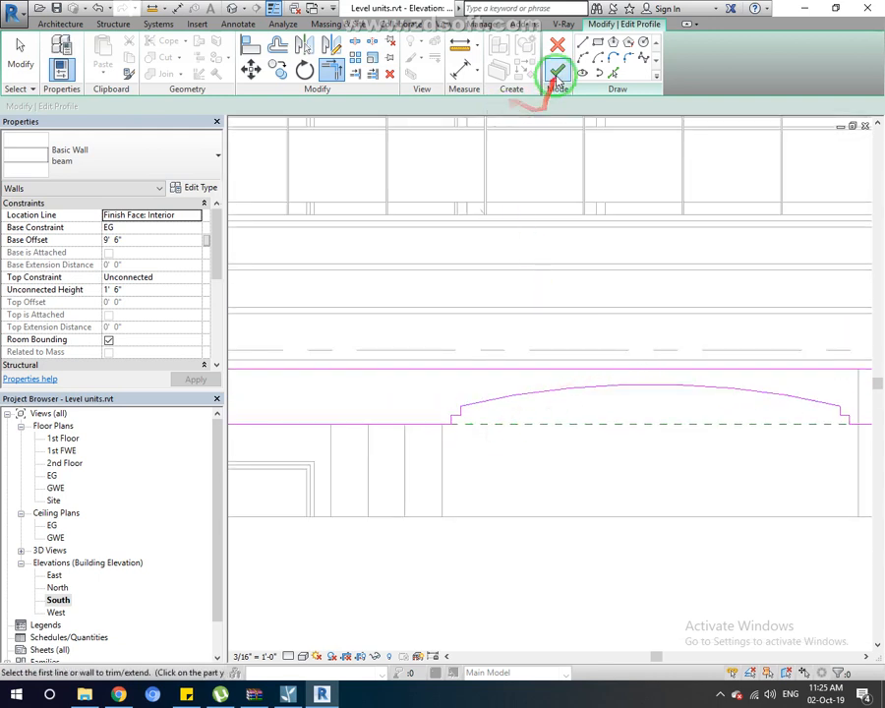
left_click(558, 72)
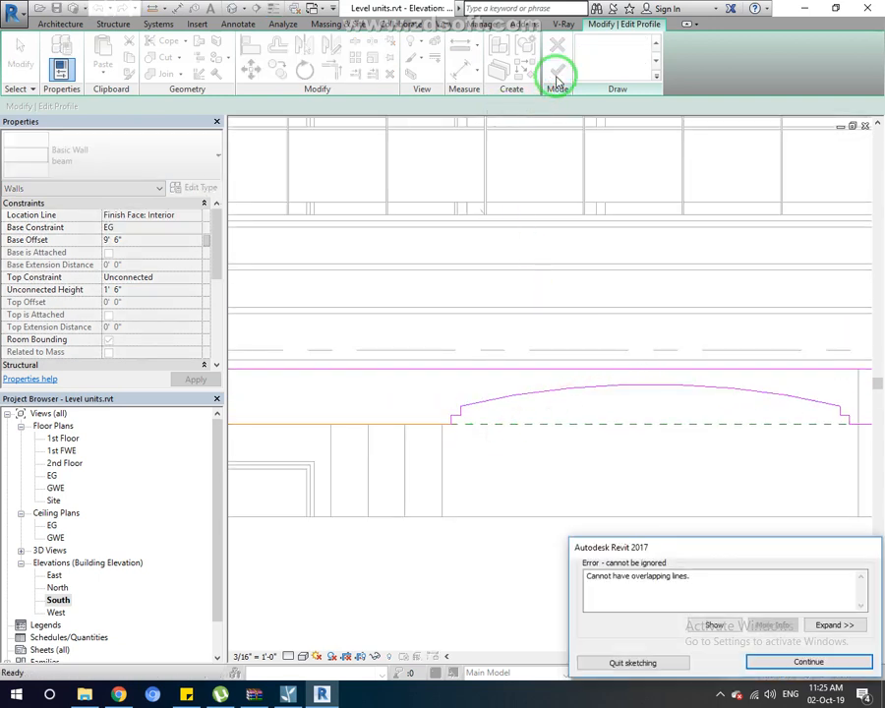
left_click(806, 662)
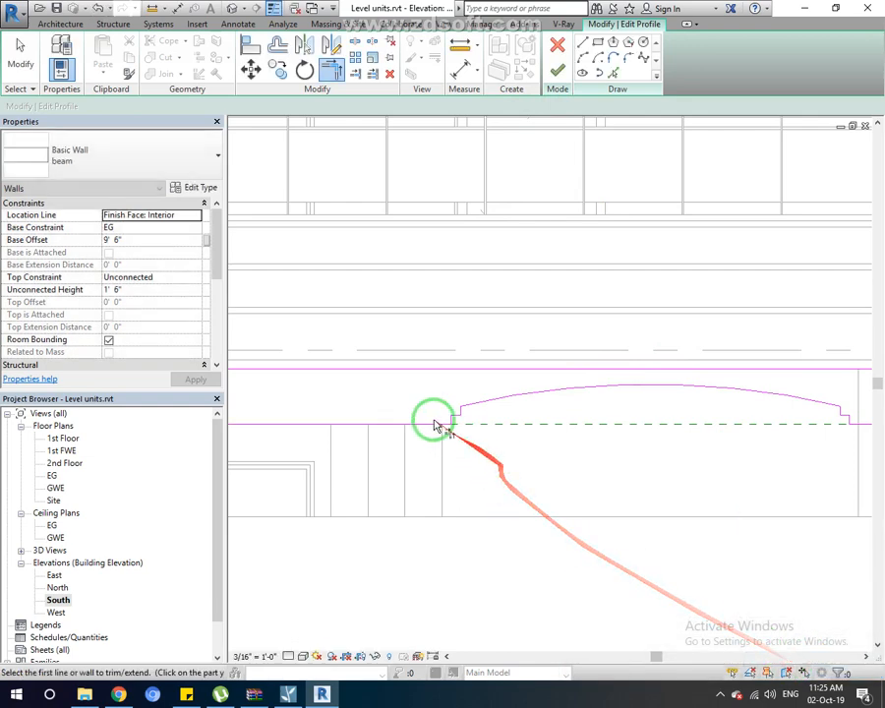
- Delete the overlapping 3" line at the foot of the arch's left stepped end and try to finish the profile edit
scroll(439, 425, "up", 4)
left_click(475, 438)
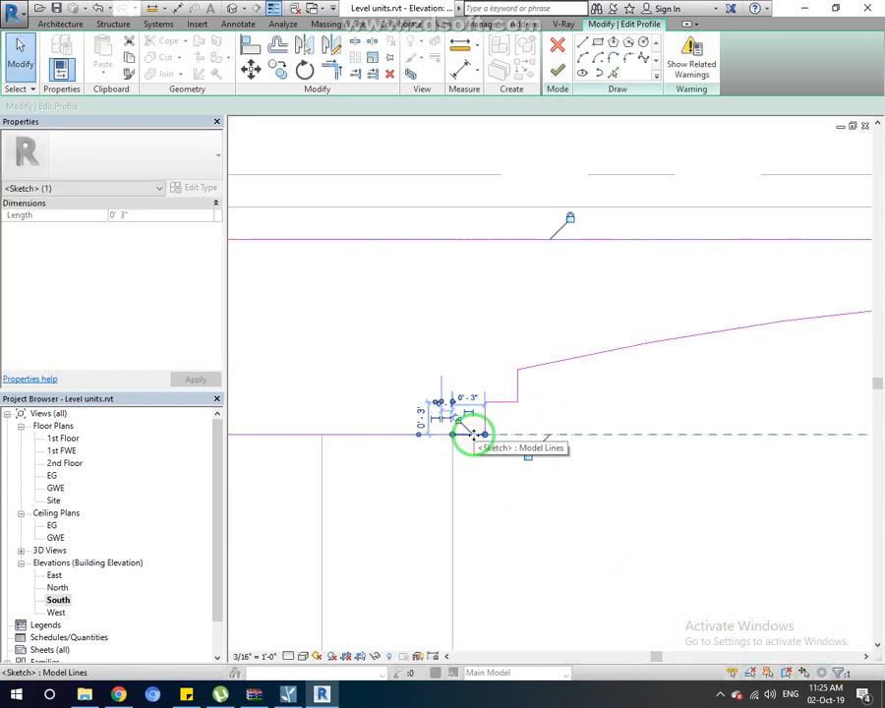
key("Delete")
scroll(474, 438, "down", 5)
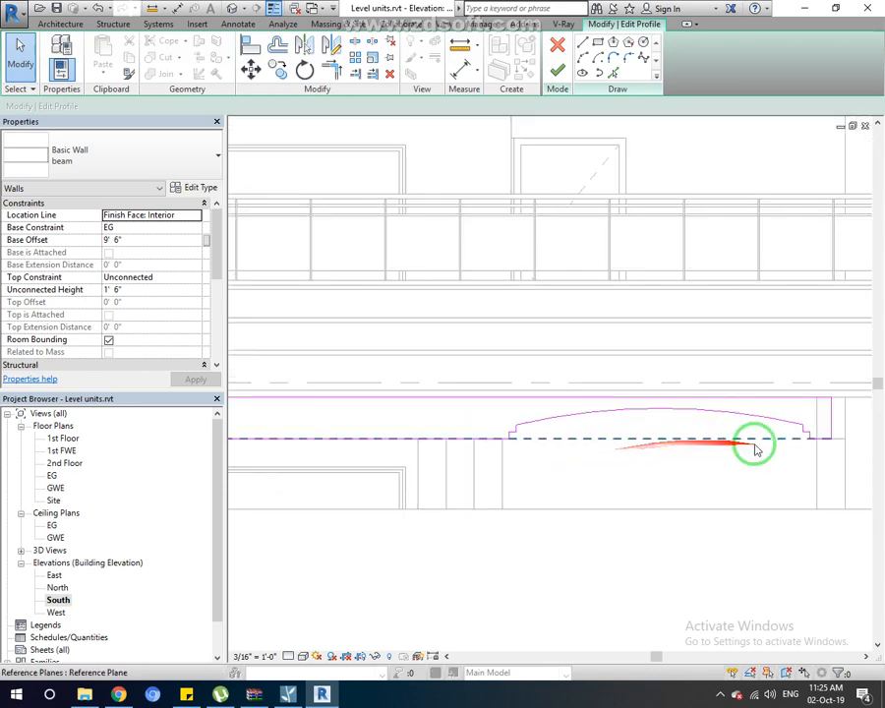
scroll(811, 438, "up", 5)
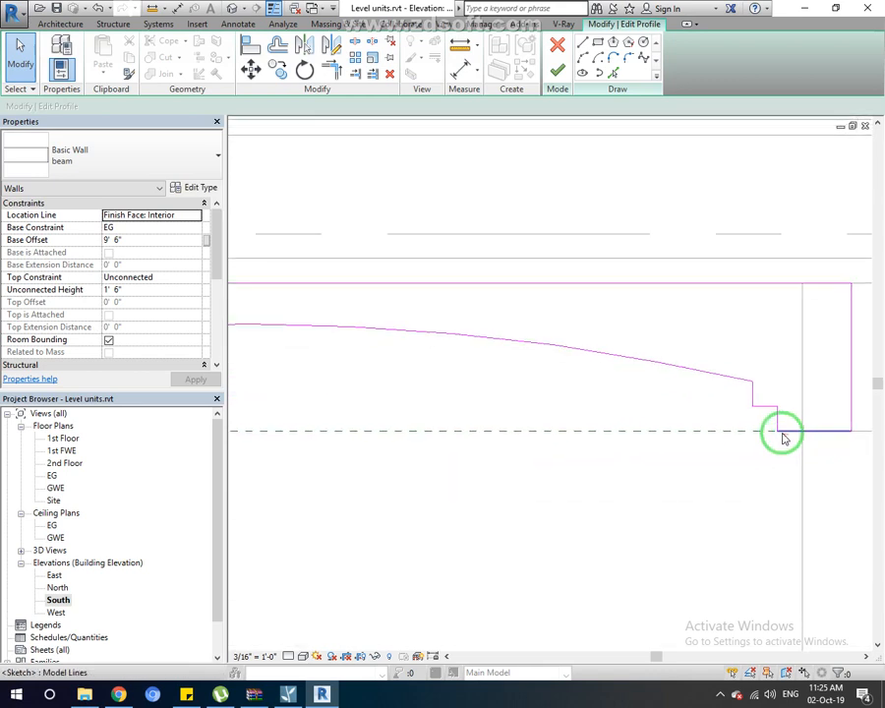
scroll(782, 435, "down", 5)
left_click(558, 72)
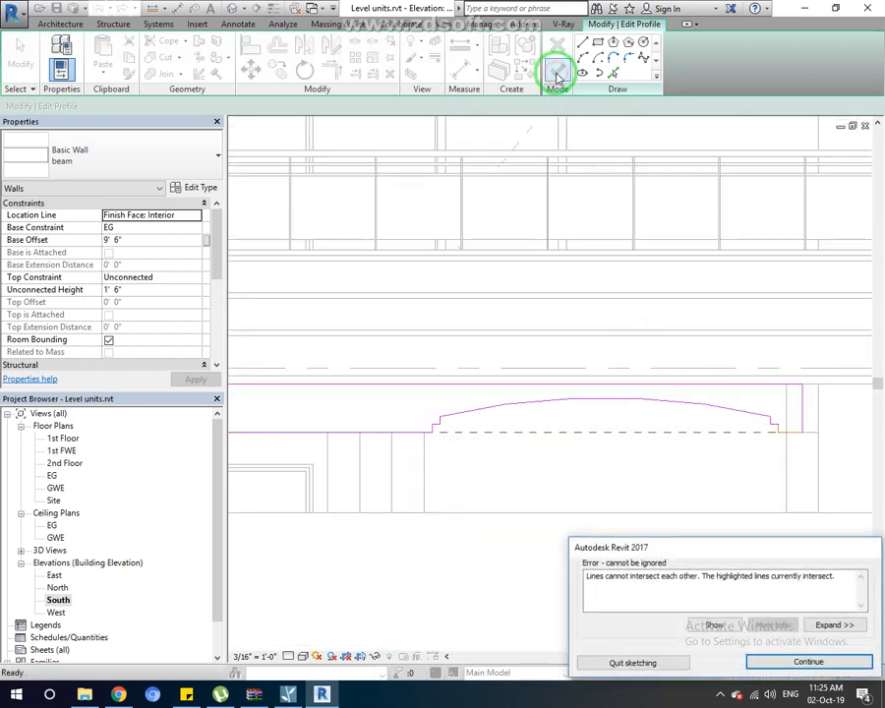
left_click(808, 661)
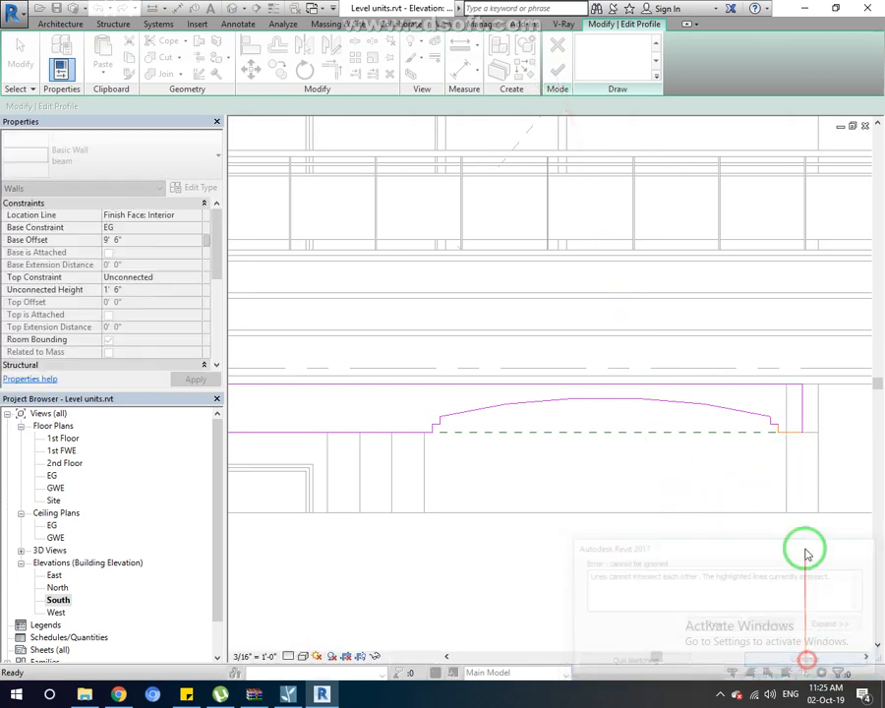
- Delete the overlapping 3" line at the foot of the arch's right stepped end and finish the beam's profile edit
scroll(780, 434, "up", 3)
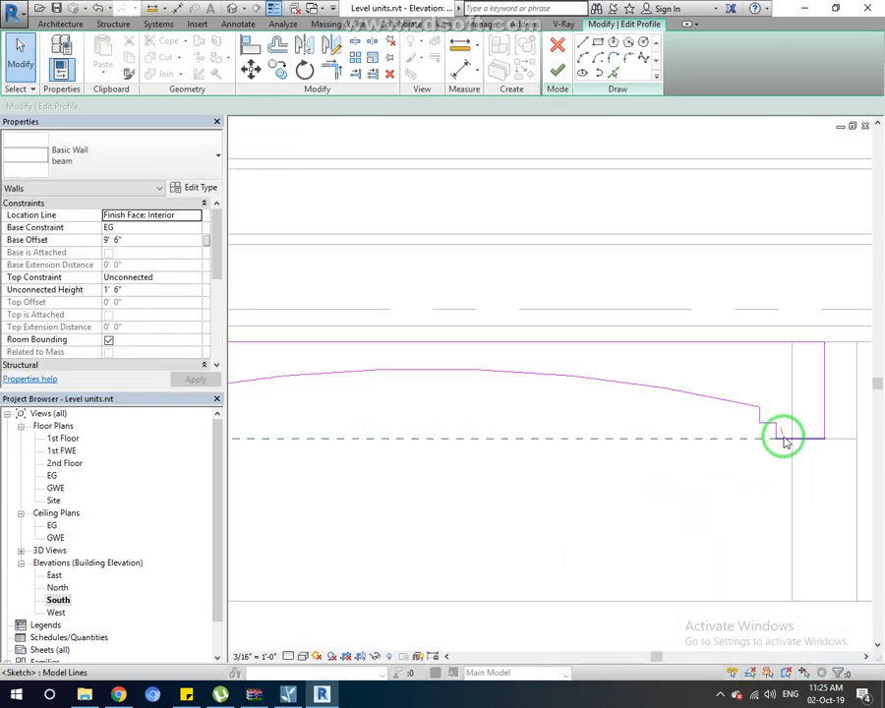
left_click(823, 462)
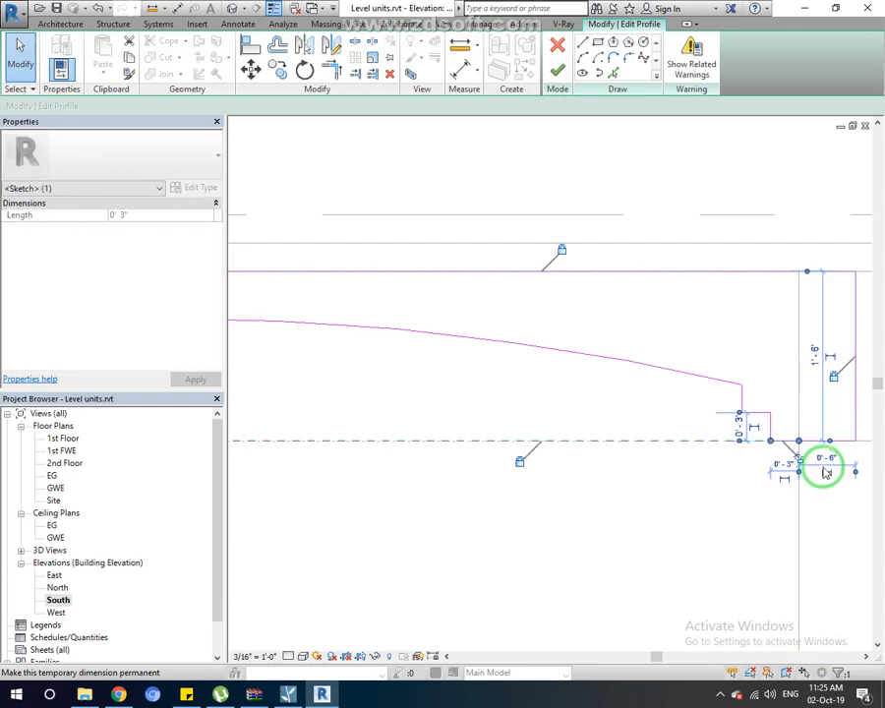
key("Escape")
key("Escape")
scroll(747, 474, "down", 5)
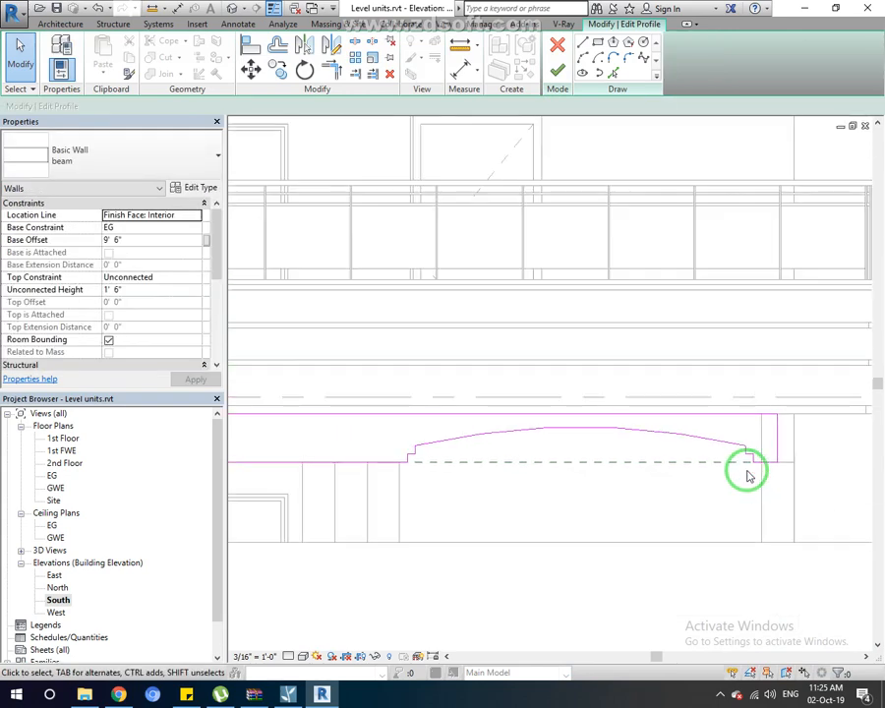
left_click(558, 71)
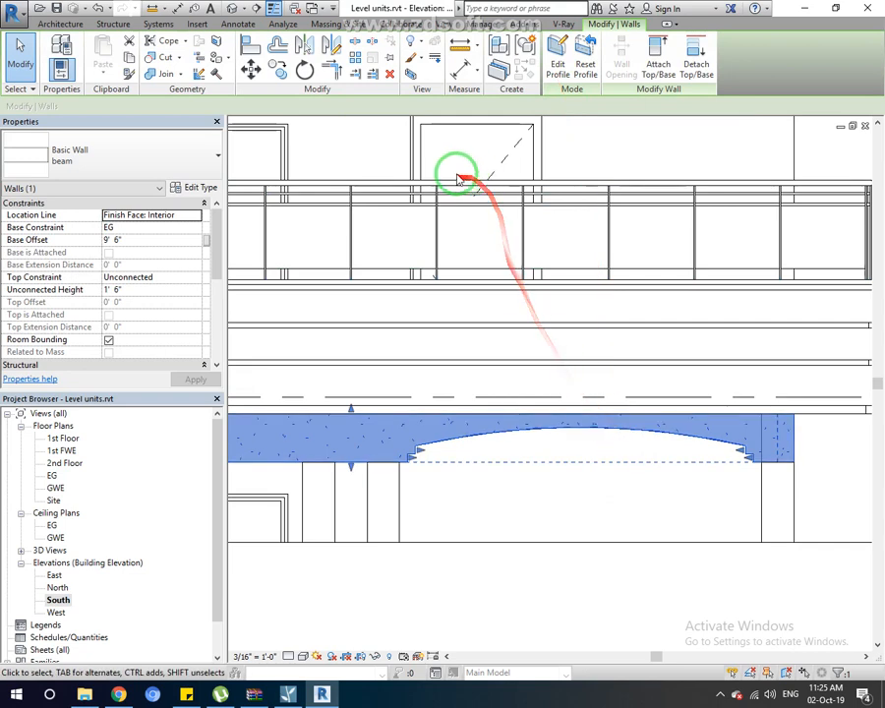
- Check the arched beam in the default 3D view and return to the South elevation
left_click(235, 10)
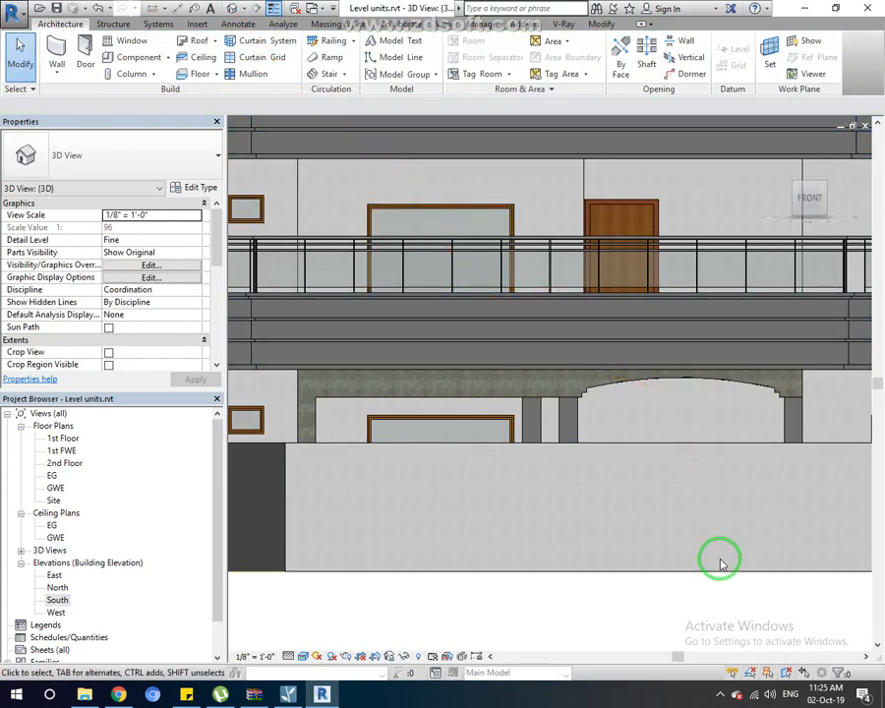
double_click(57, 600)
scroll(531, 382, "down", 2)
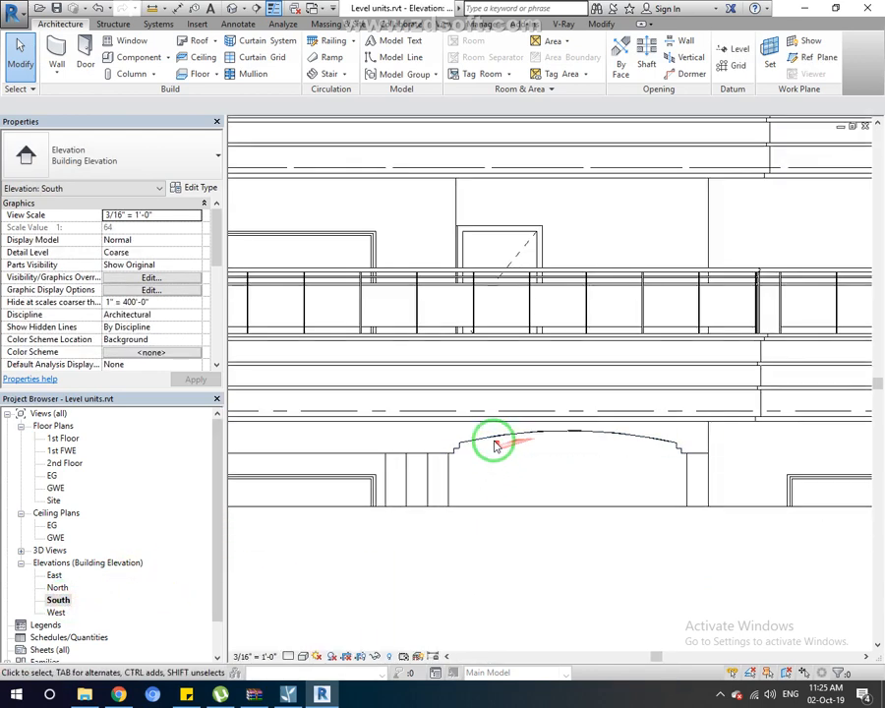
- Reopen the beam's profile and copy the stepped arch 14'-3" into the left bay, ending at the inner face of its right column
double_click(494, 444)
mouse_move(470, 445)
middle_mouse_down()
mouse_move(585, 438)
mouse_move(581, 453)
middle_mouse_up()
mouse_move(550, 459)
left_mouse_down()
mouse_move(625, 417)
mouse_move(803, 413)
left_mouse_up()
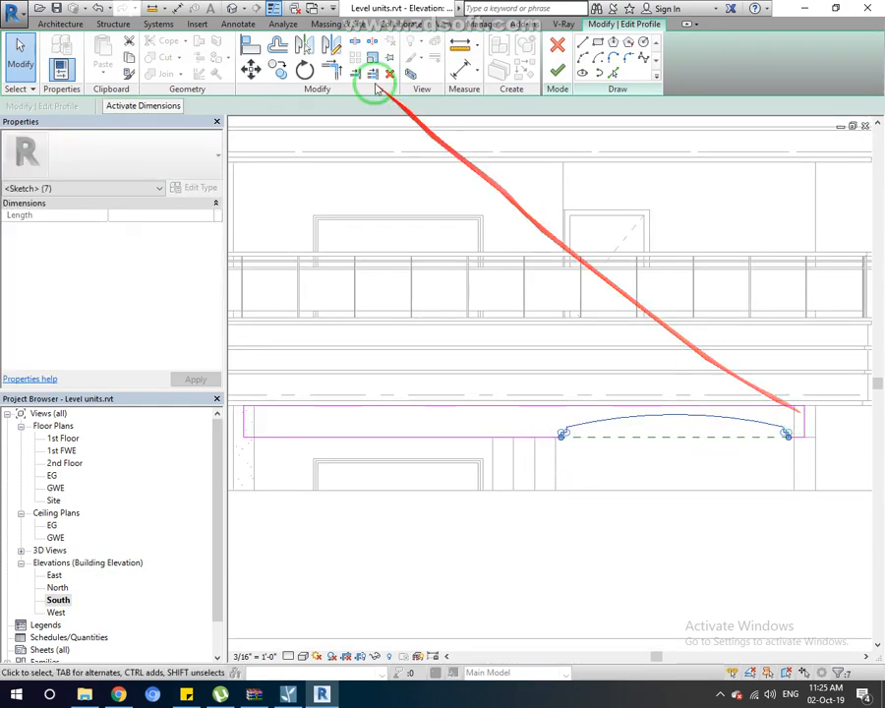
left_click(279, 71)
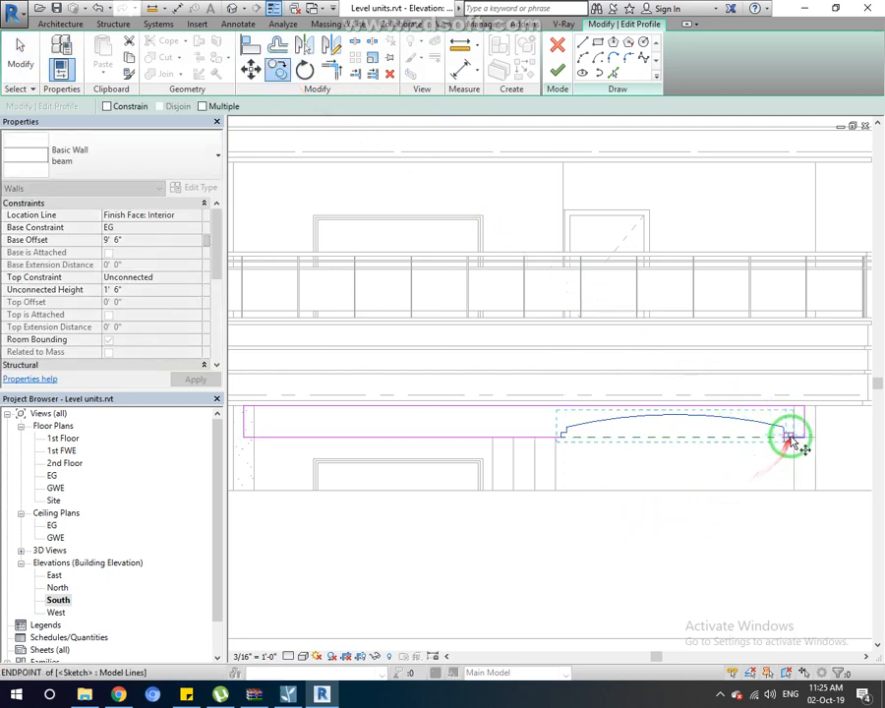
left_click(793, 432)
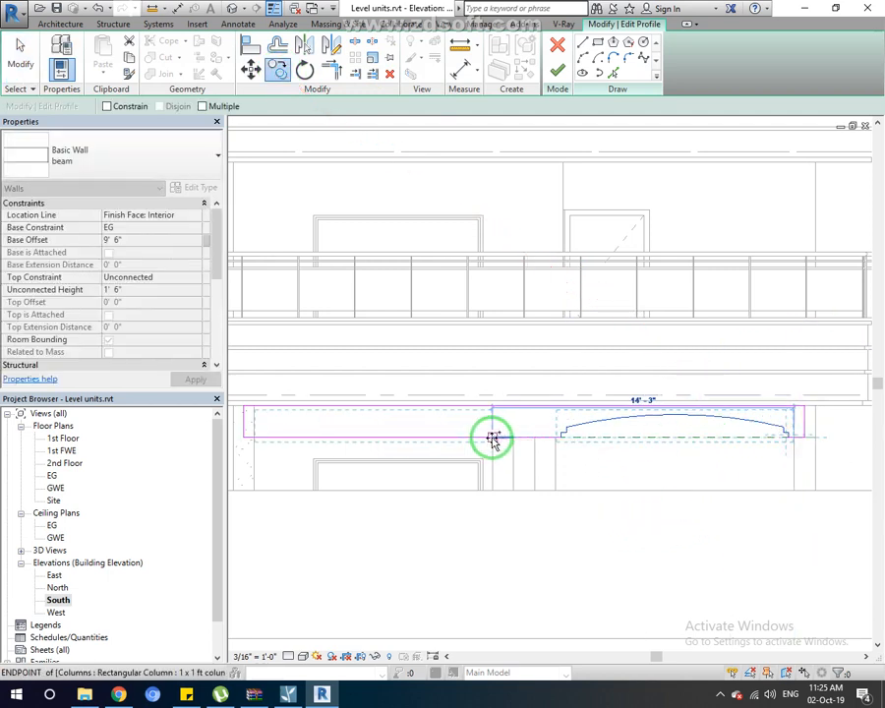
left_click(489, 435)
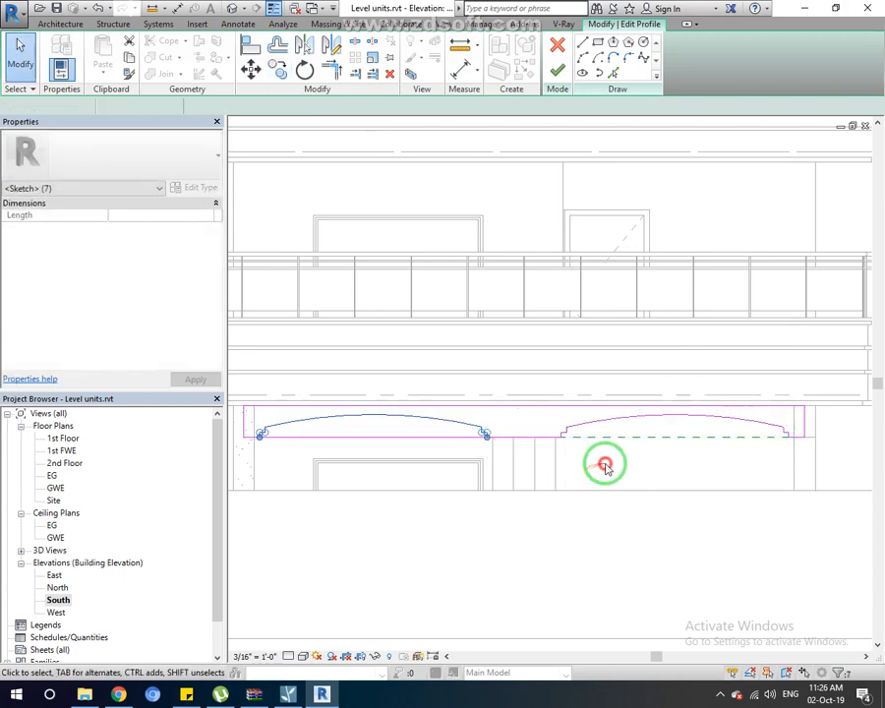
left_click(605, 464)
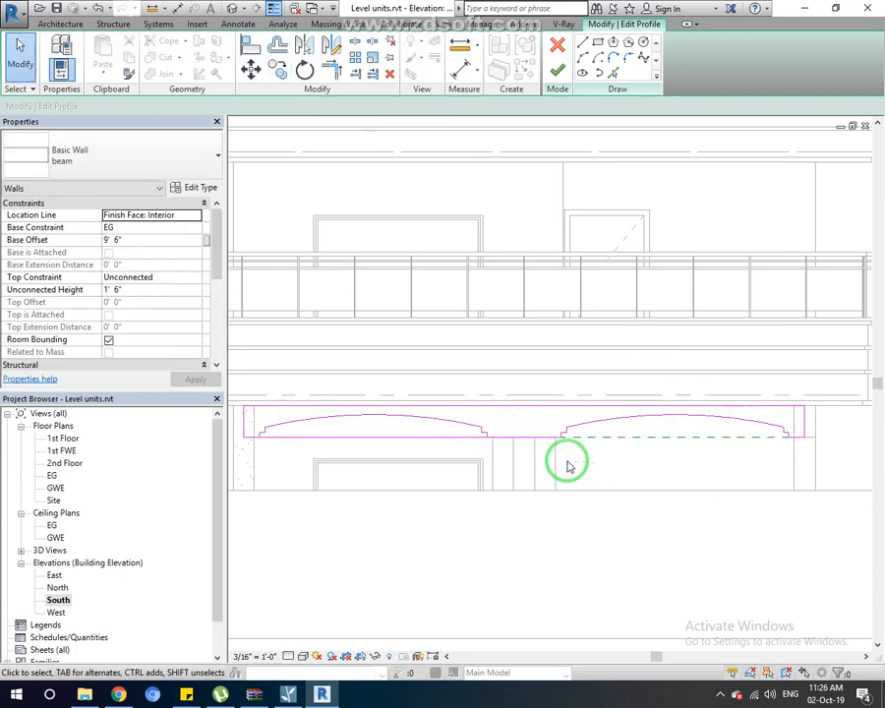
- Split the beam's lower edge beneath the copied arch, trim both halves to its stepped ends and finish the profile edit
left_click(355, 41)
left_click(426, 421)
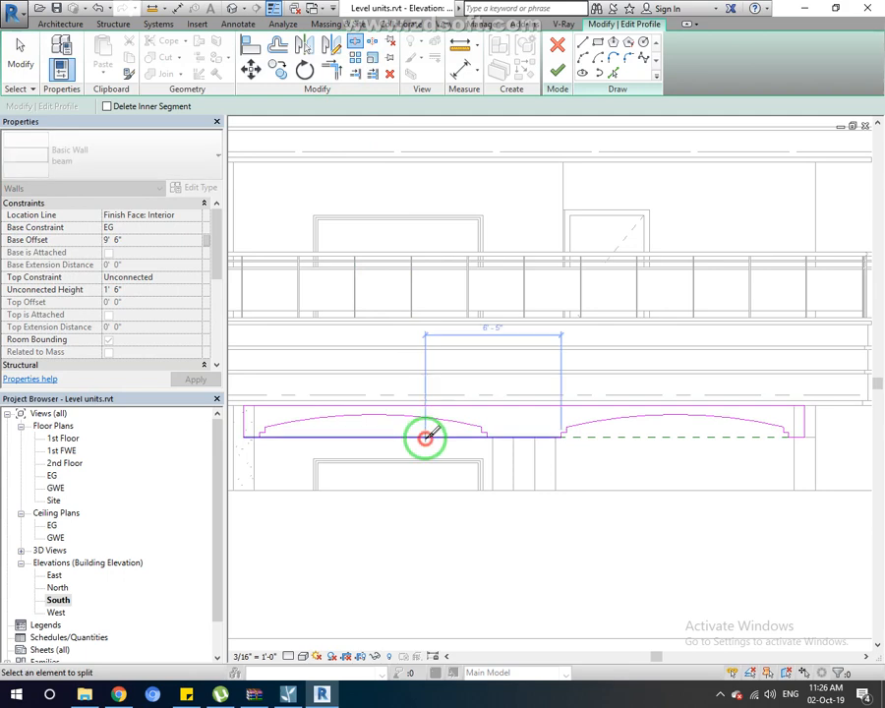
left_click(332, 69)
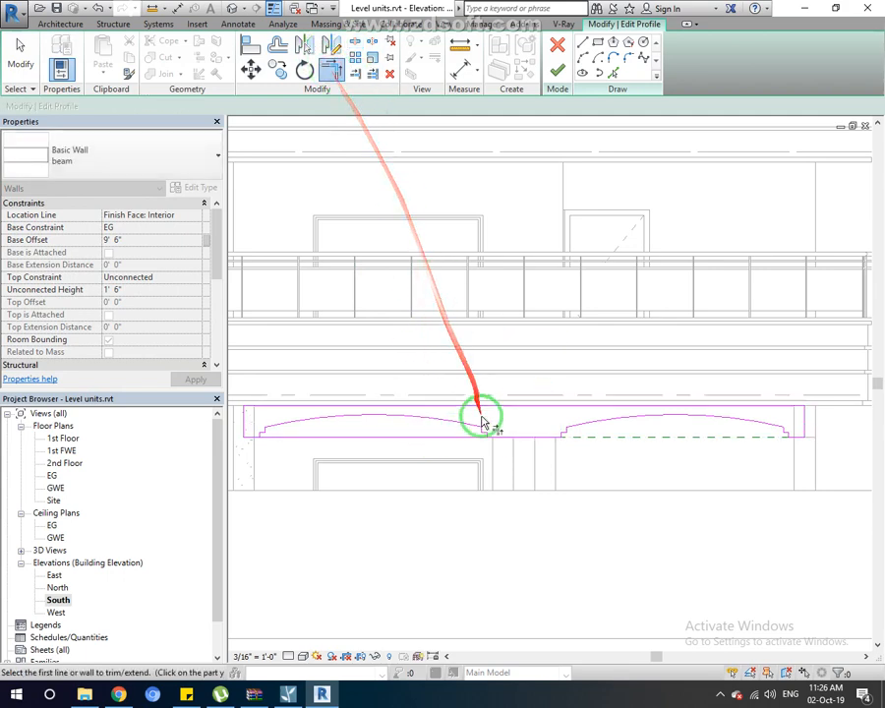
scroll(482, 423, "up", 4)
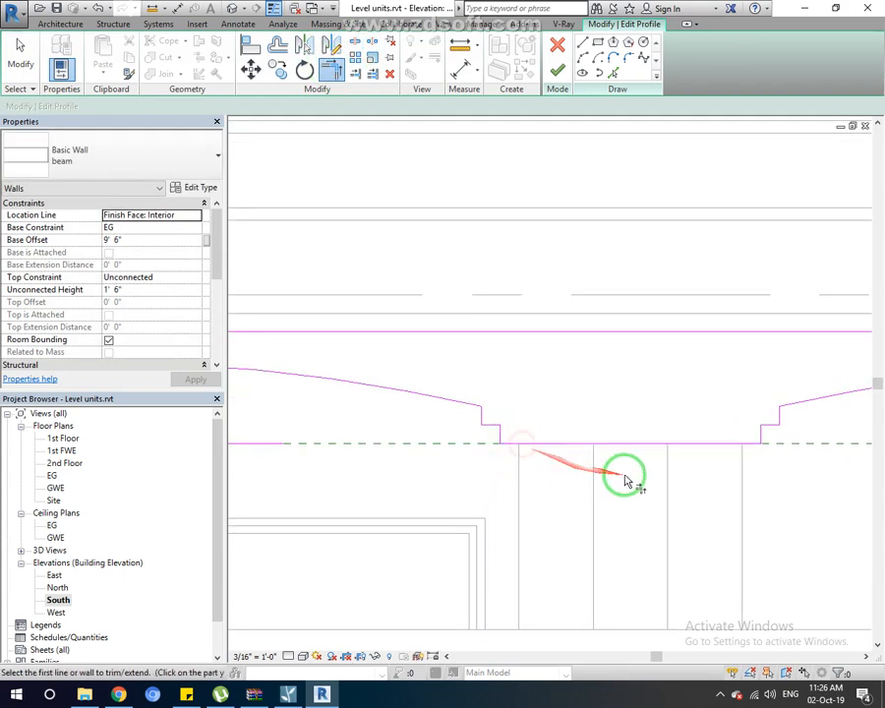
scroll(623, 479, "down", 3)
scroll(383, 448, "down", 2)
scroll(346, 468, "up", 3)
scroll(349, 468, "up", 2)
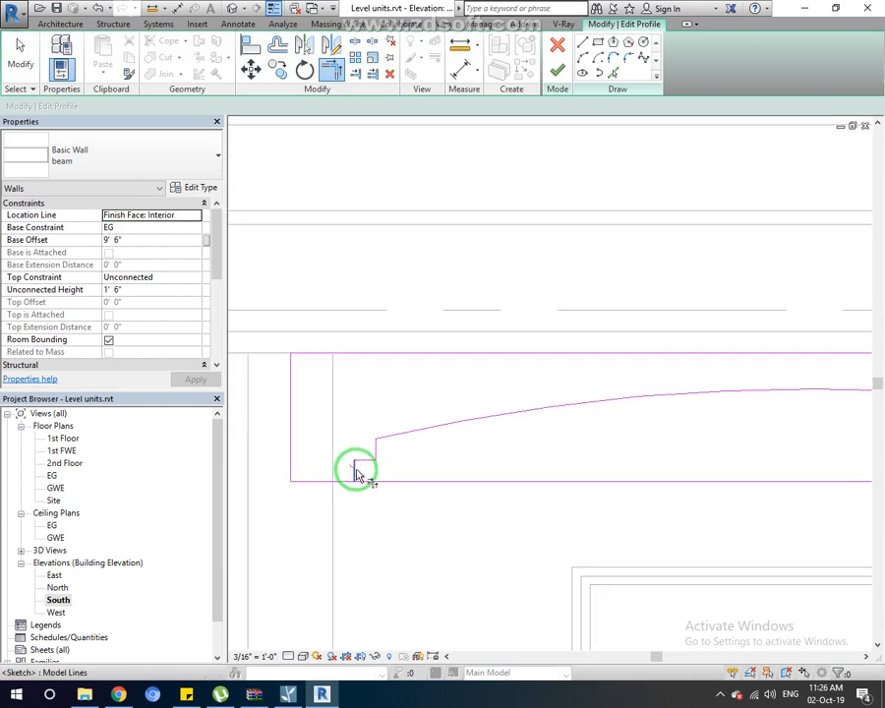
left_click(347, 485)
scroll(411, 492, "down", 3)
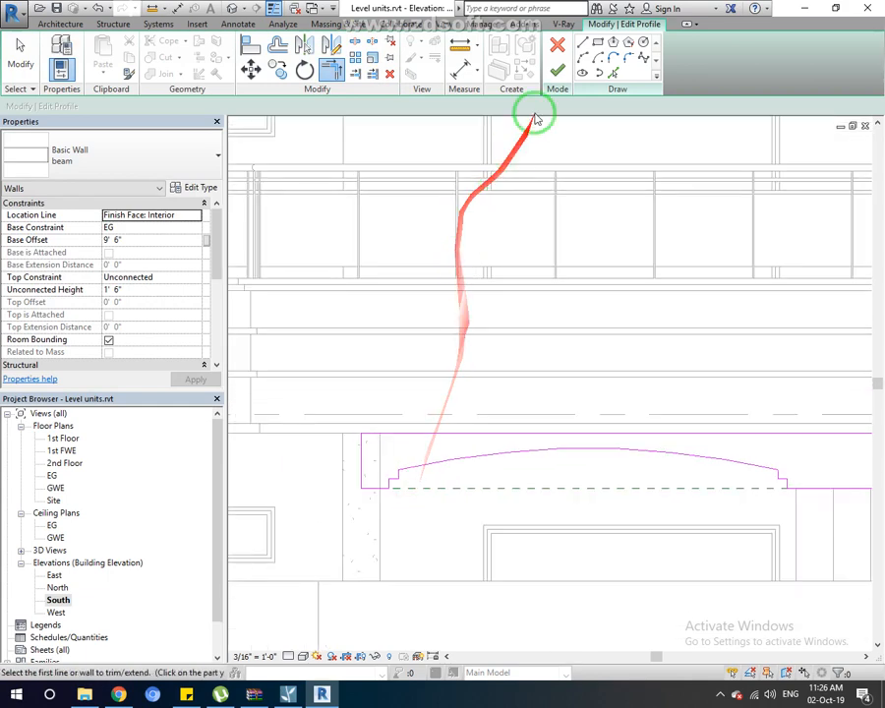
left_click(558, 70)
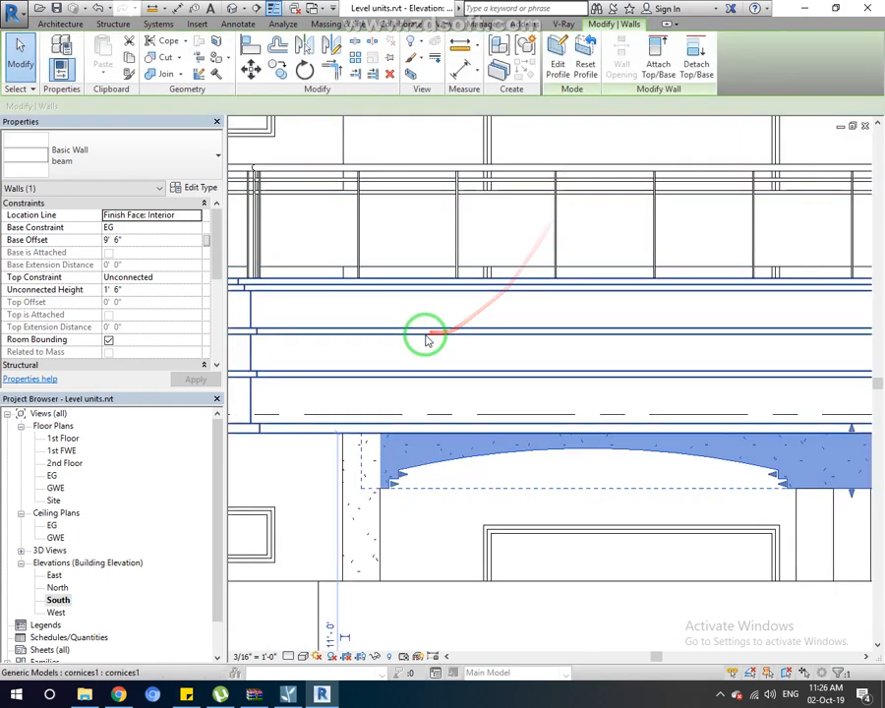
- Inspect the building with its two-arched varandah beam in the default 3D view from the upper front-left corner
scroll(425, 337, "down", 4)
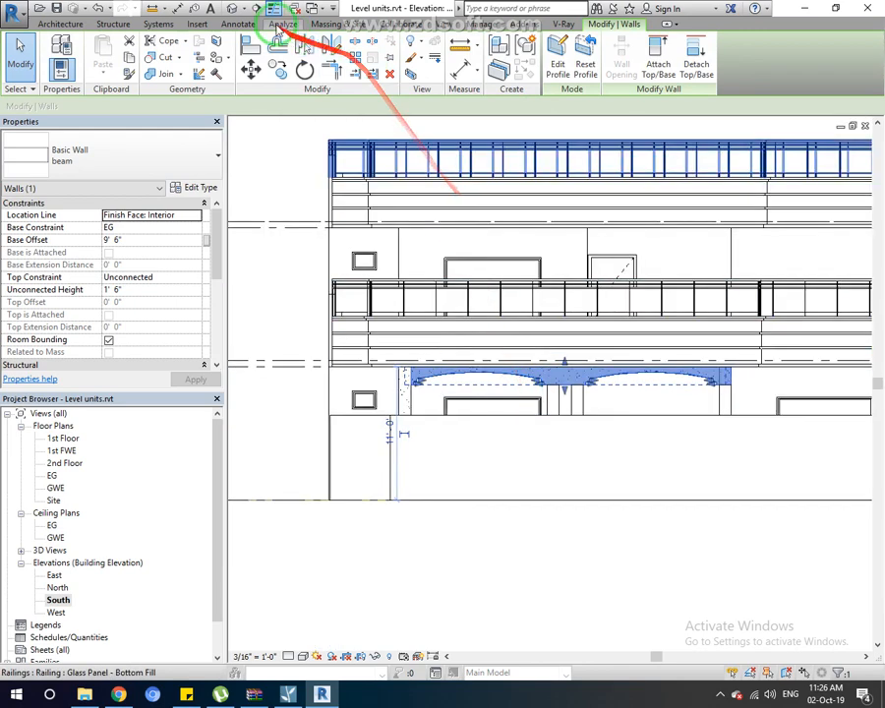
left_click(237, 9)
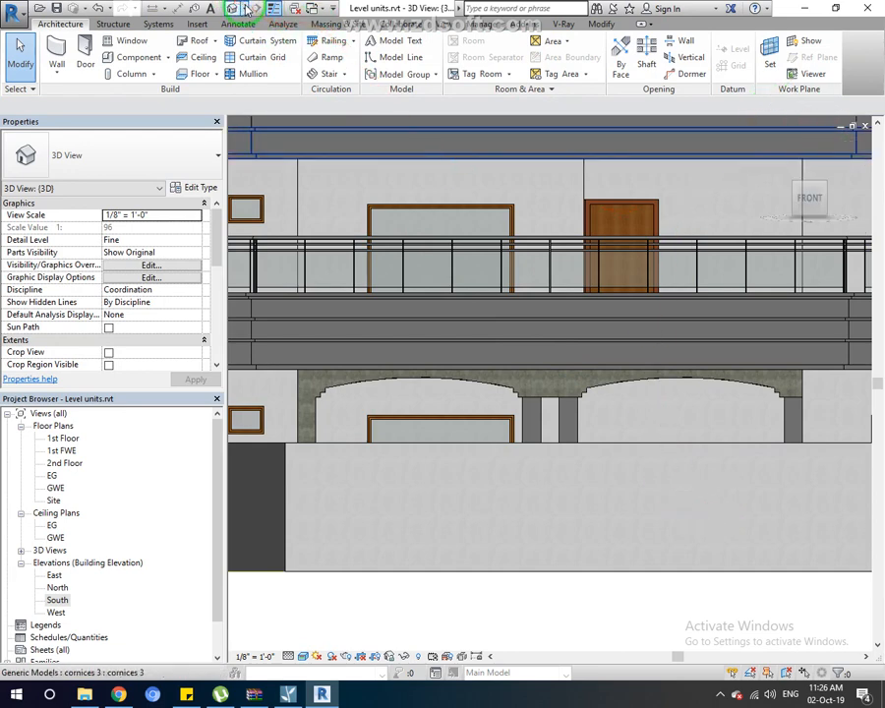
left_click(796, 187)
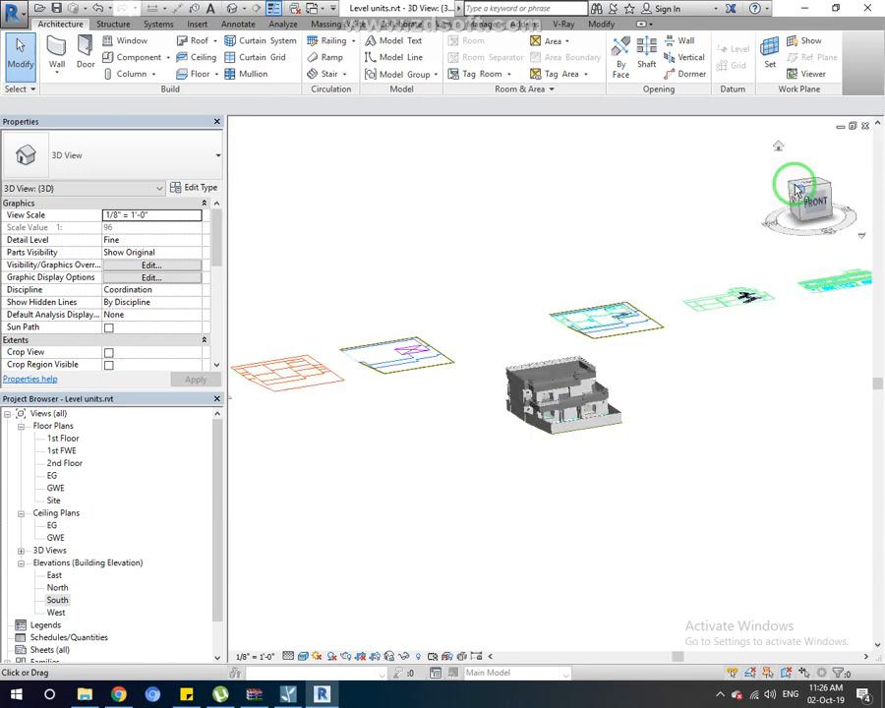
scroll(602, 437, "up", 3)
scroll(605, 437, "up", 6)
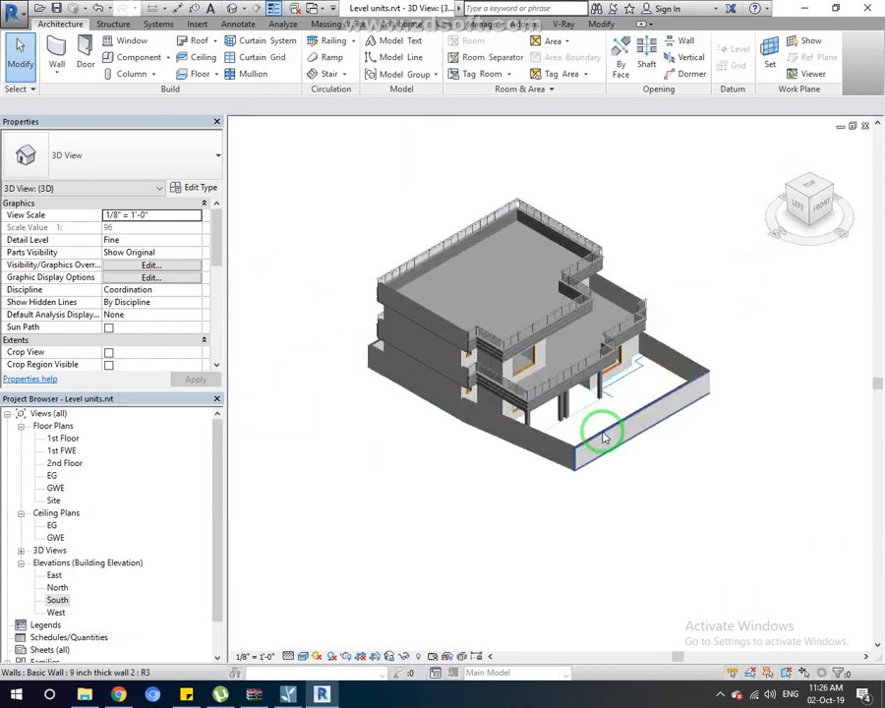
scroll(681, 394, "down", 2)
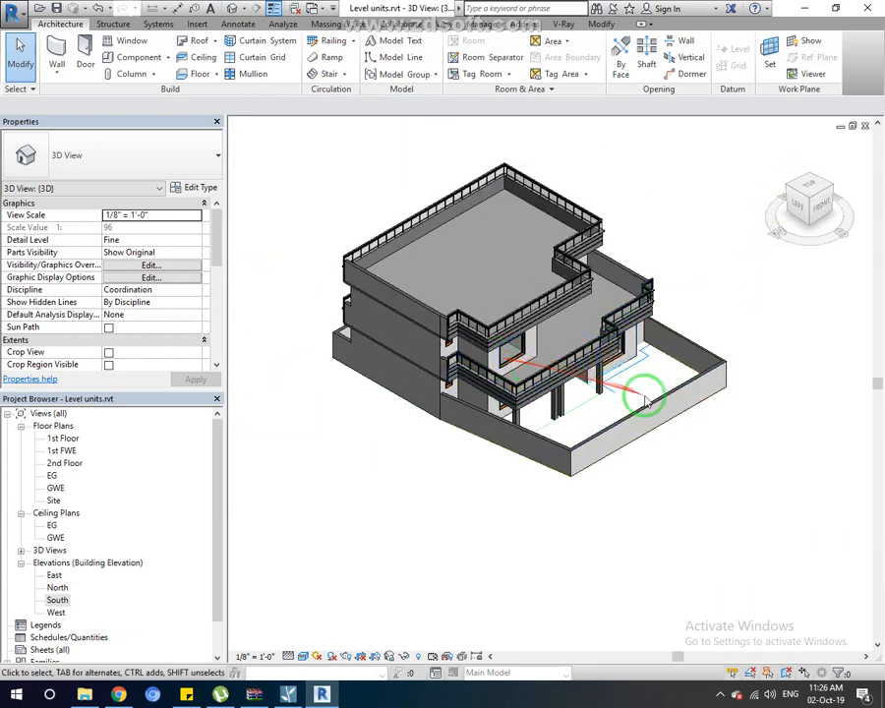
scroll(531, 362, "up", 2)
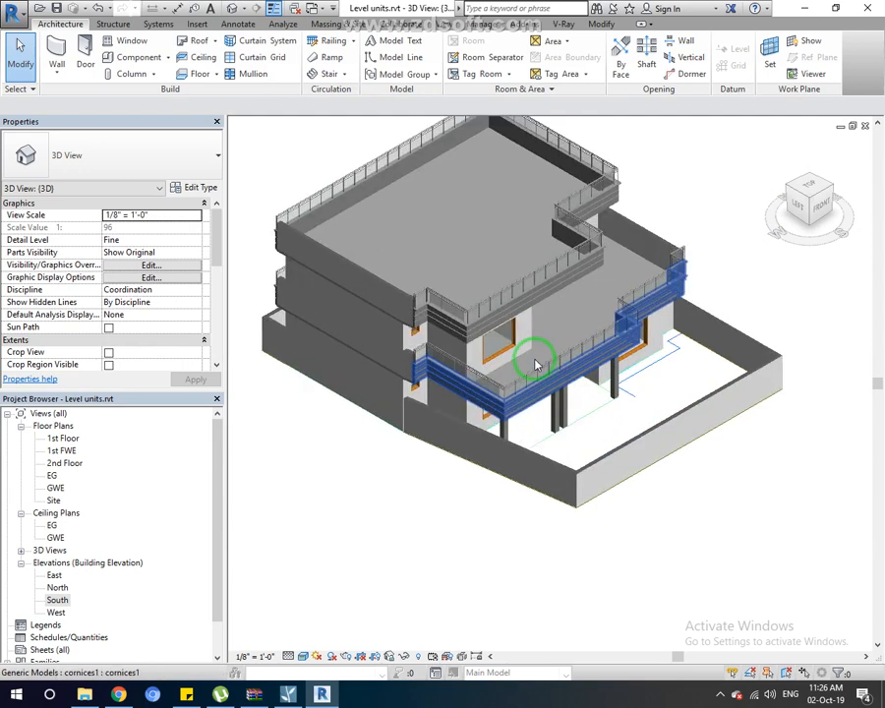
- In the EG floor plan, place a camera at the lawn's front-left corner, targeted diagonally across the varandah beyond the kitchen
double_click(55, 477)
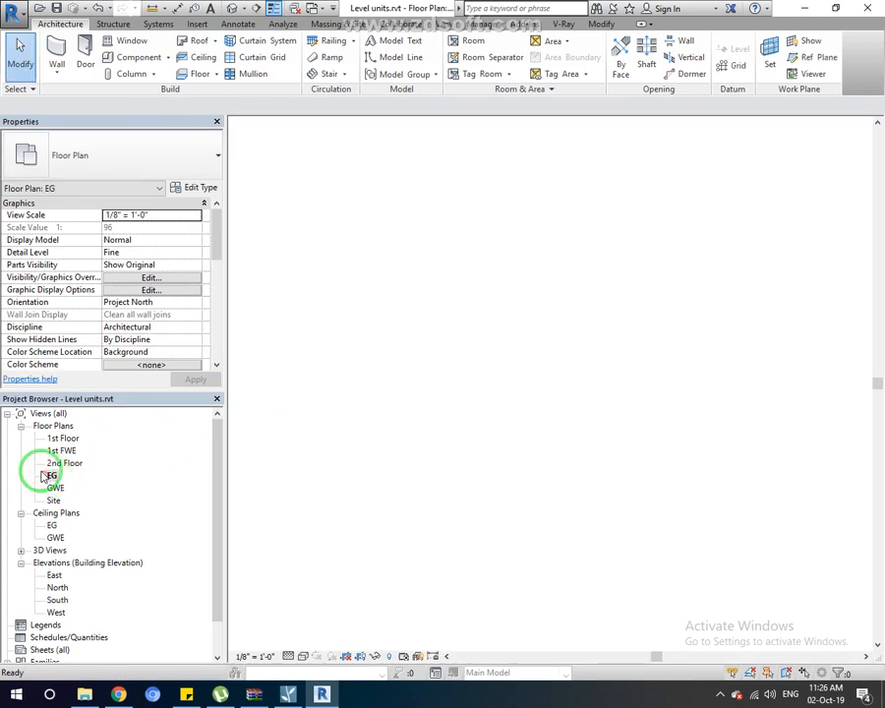
scroll(390, 390, "down", 3)
scroll(391, 390, "down", 1)
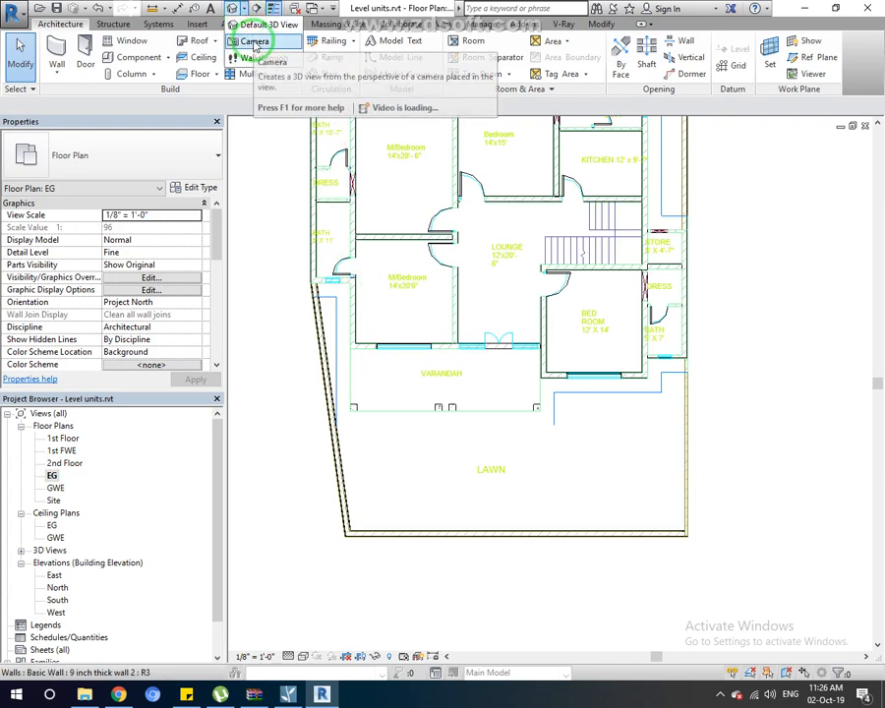
left_click(254, 43)
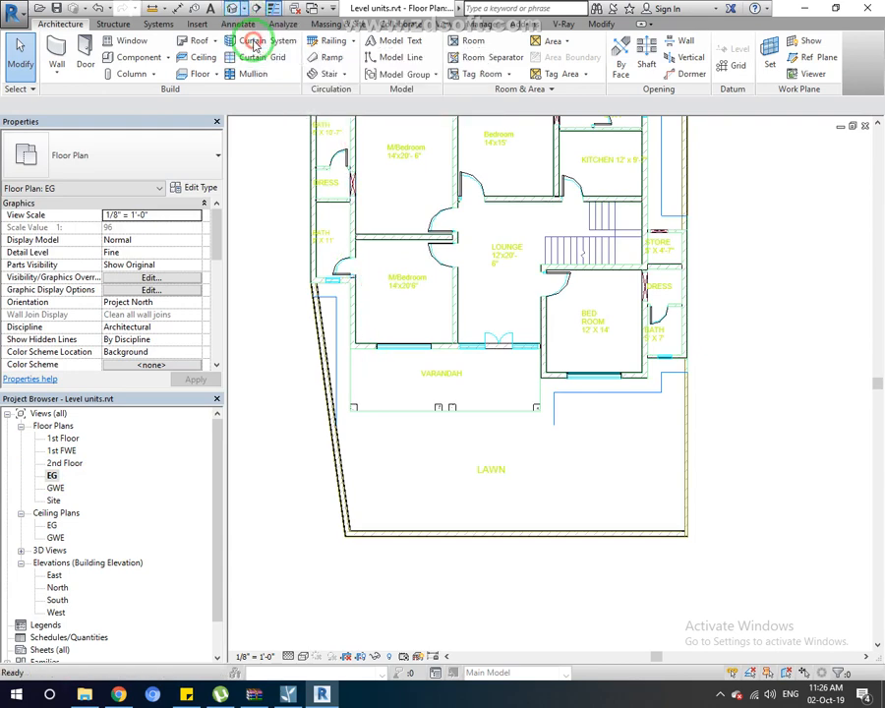
left_click(363, 513)
scroll(363, 514, "down", 1)
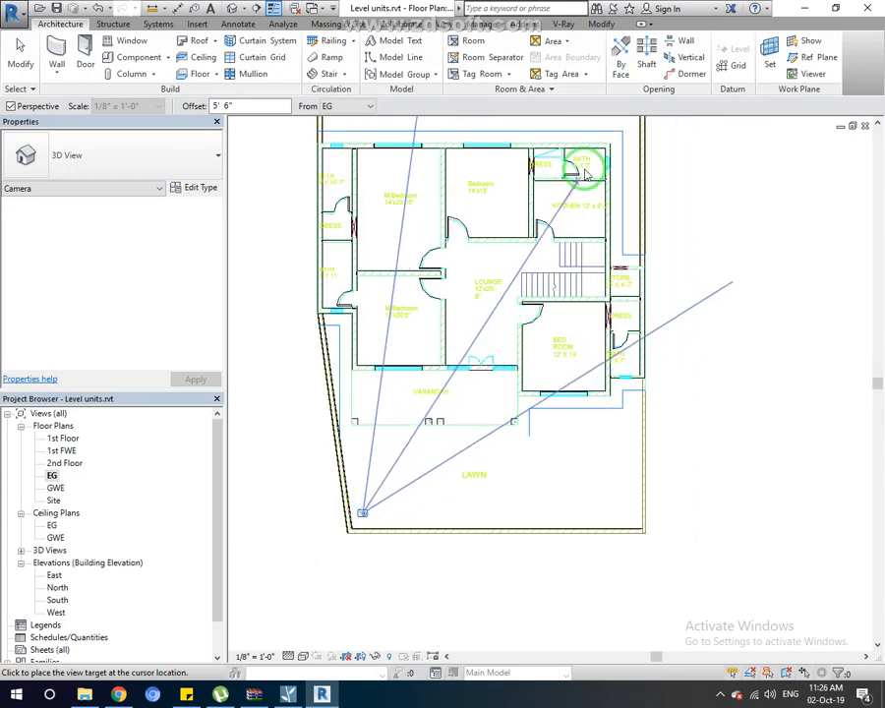
left_click(616, 128)
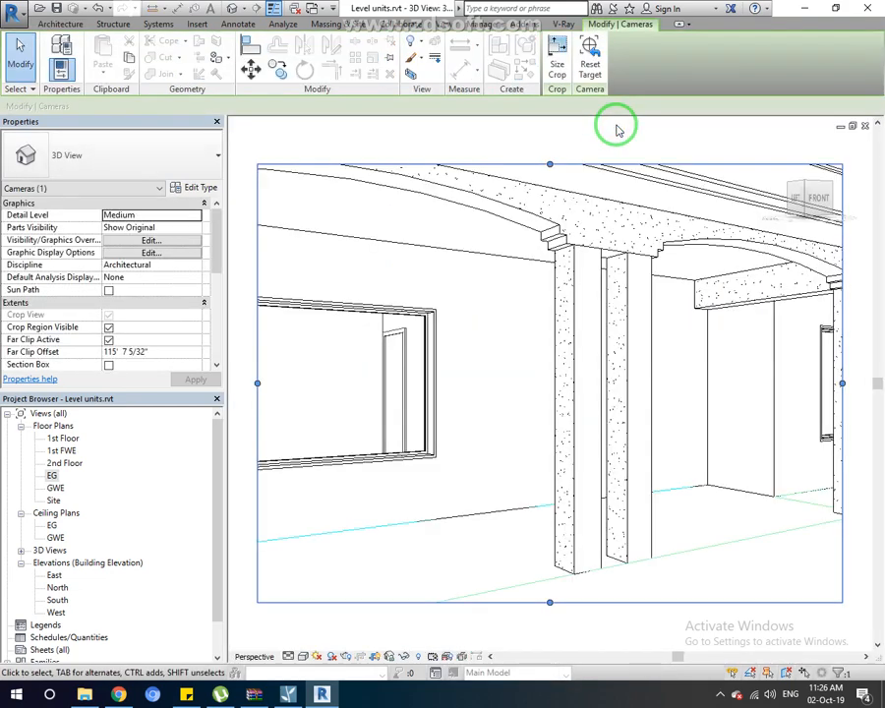
- Extend the camera view's crop boundary on all four sides to take in the varandah's left column, the floor and the balcony above
scroll(492, 392, "down", 5)
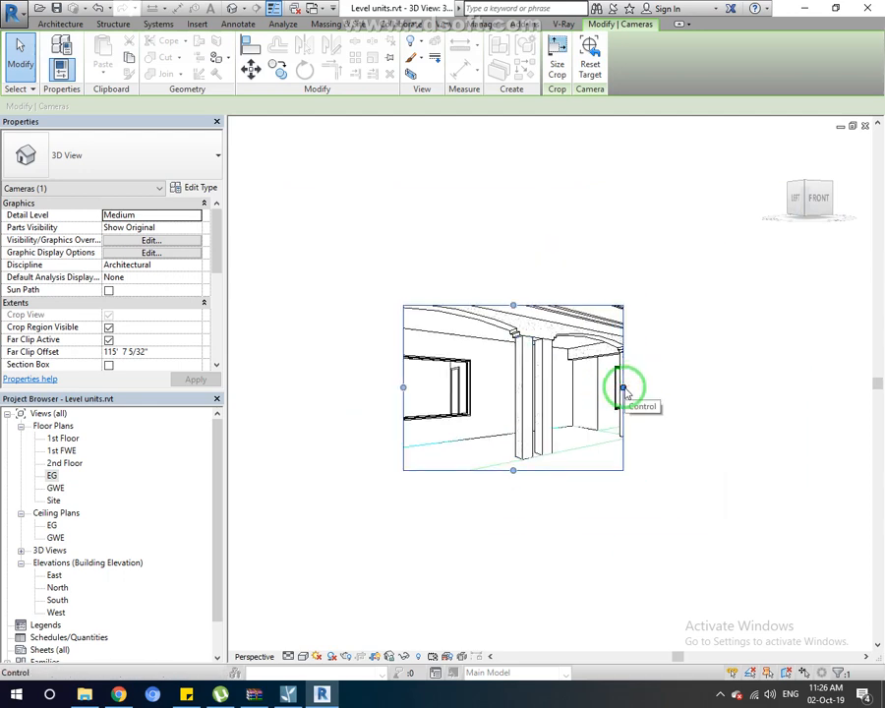
left_click_drag(644, 387, 657, 388)
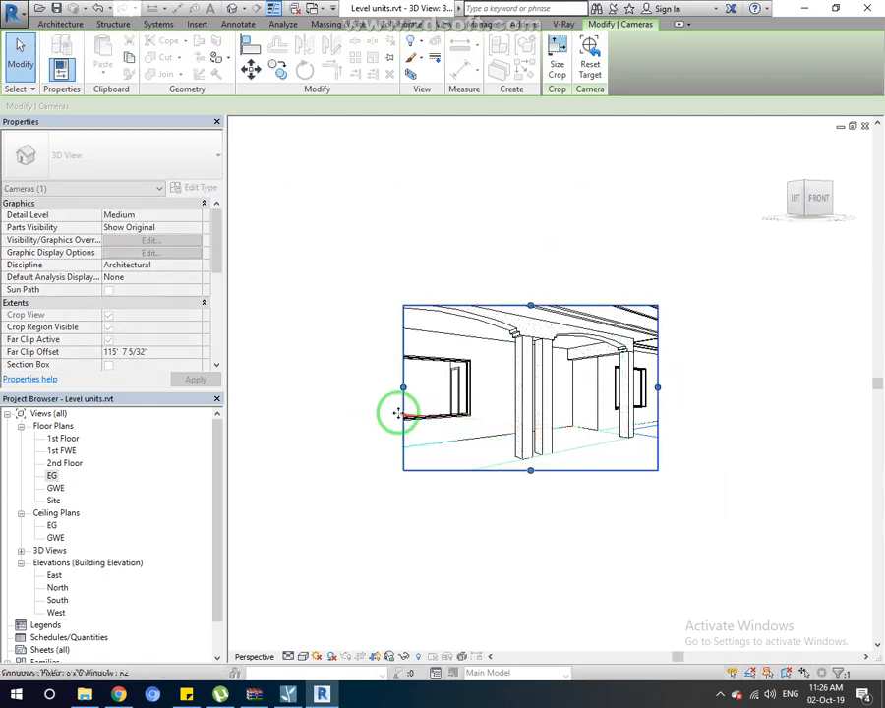
left_click_drag(403, 389, 368, 399)
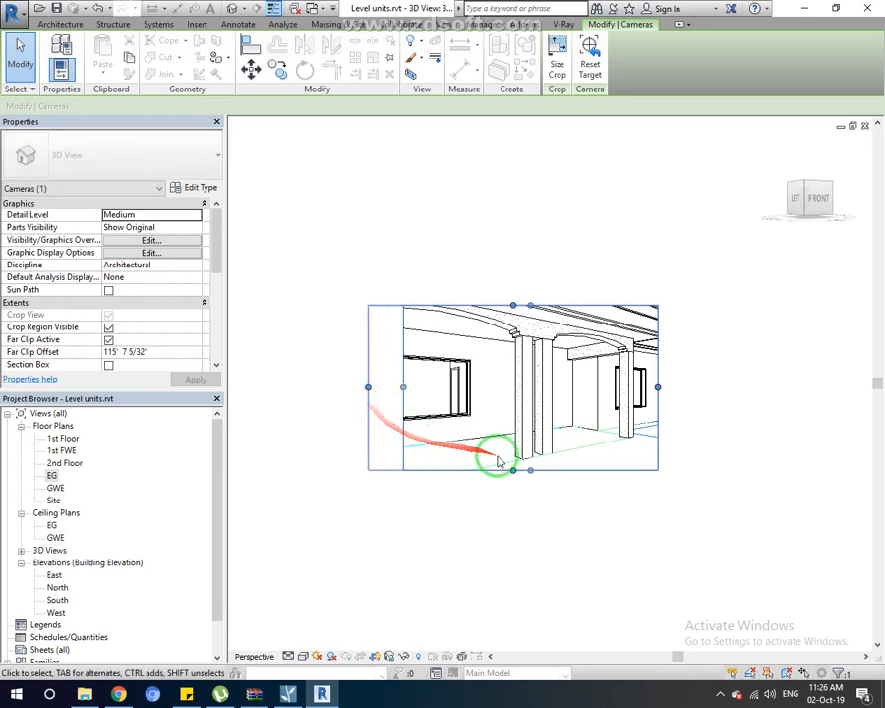
left_click_drag(512, 478, 512, 497)
left_click_drag(513, 305, 514, 252)
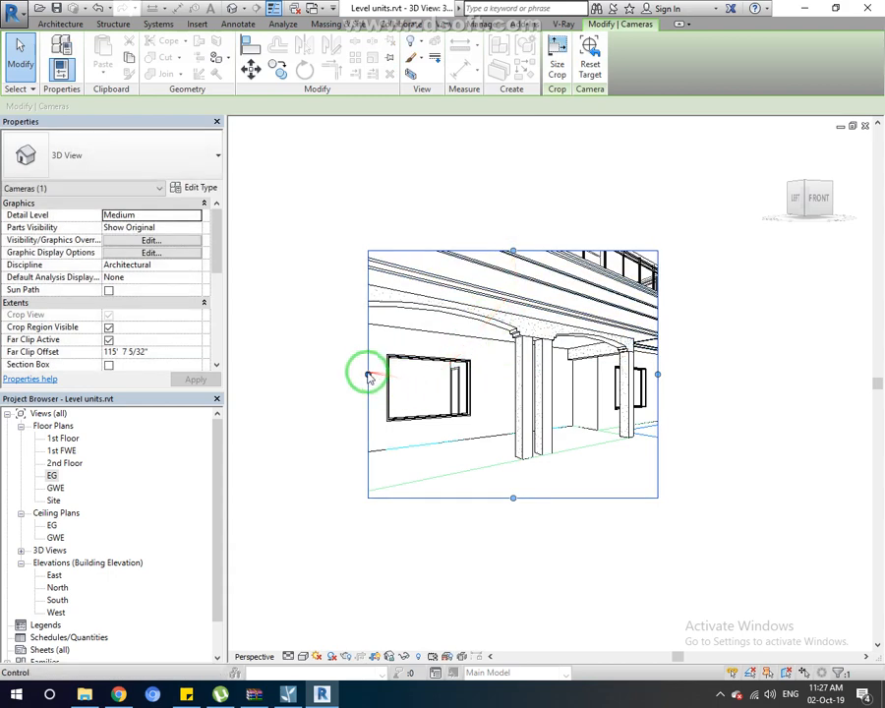
left_click_drag(336, 388, 299, 388)
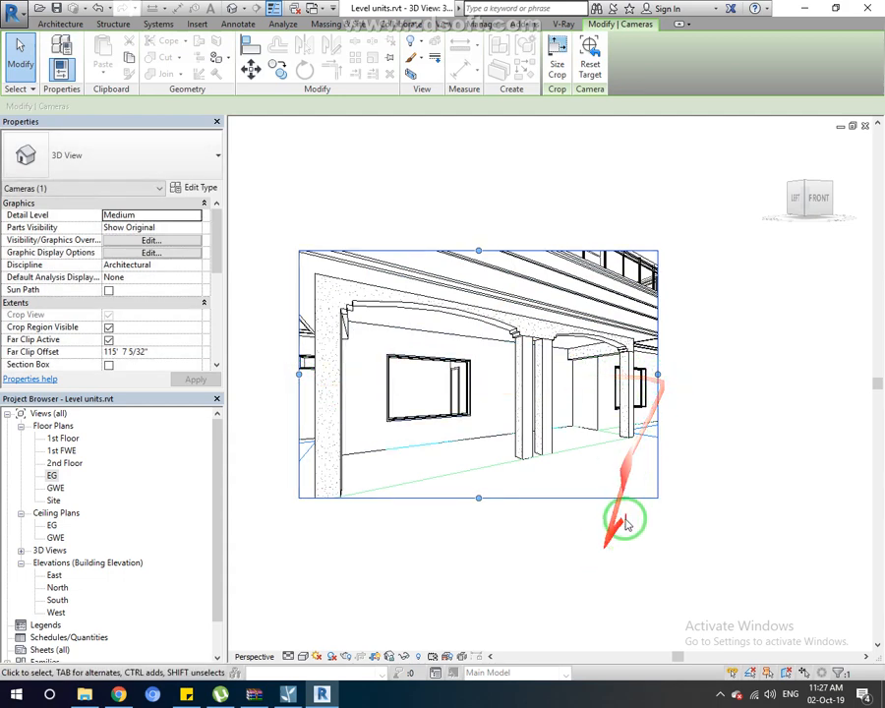
- Set the camera view's visual style to Realistic and inspect the arched concrete beam up close
left_click(307, 657)
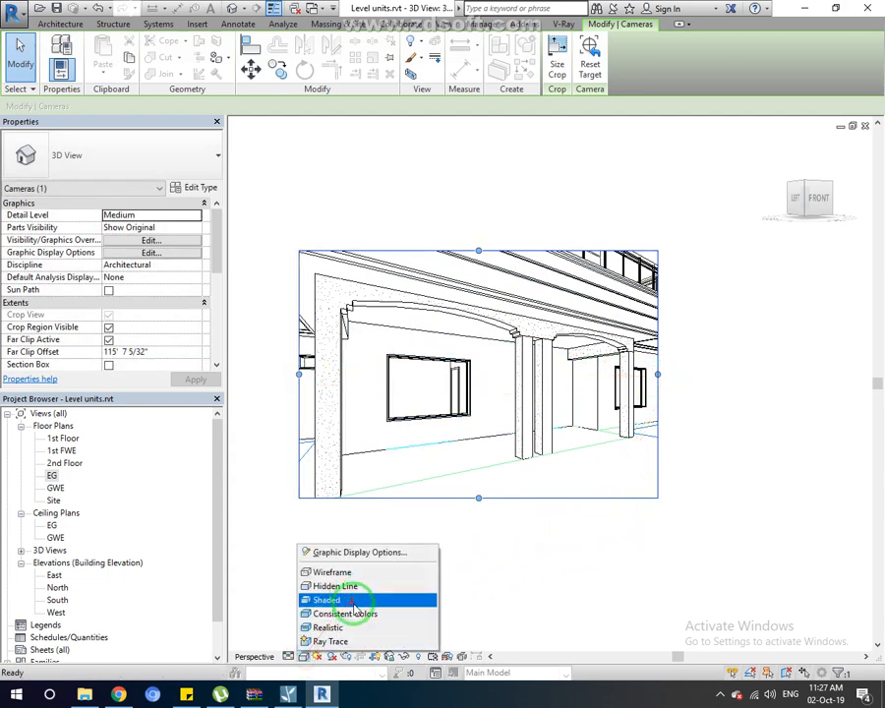
left_click(349, 626)
left_click(471, 617)
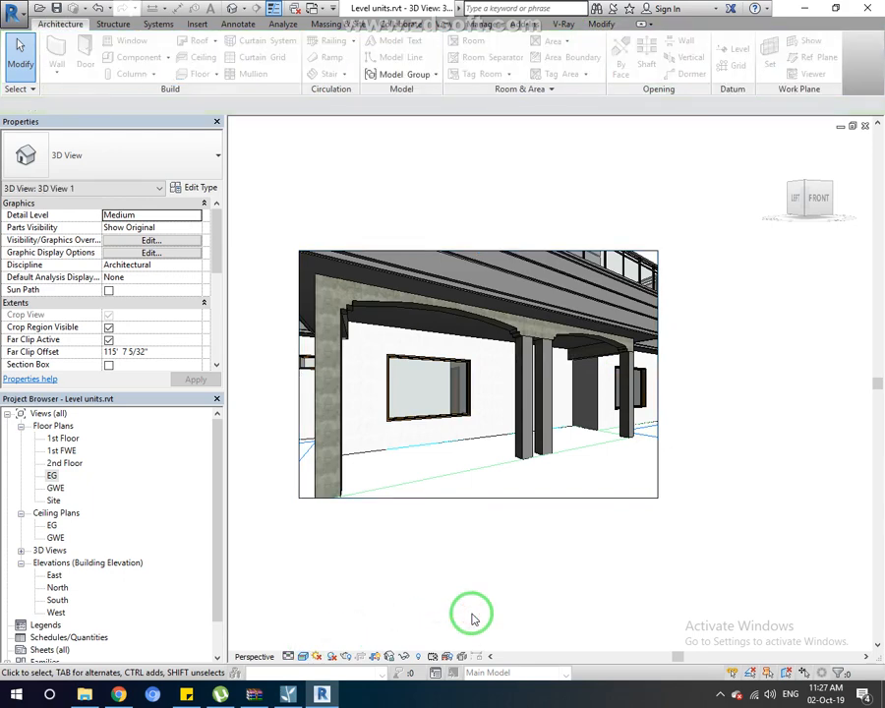
scroll(561, 324, "up", 4)
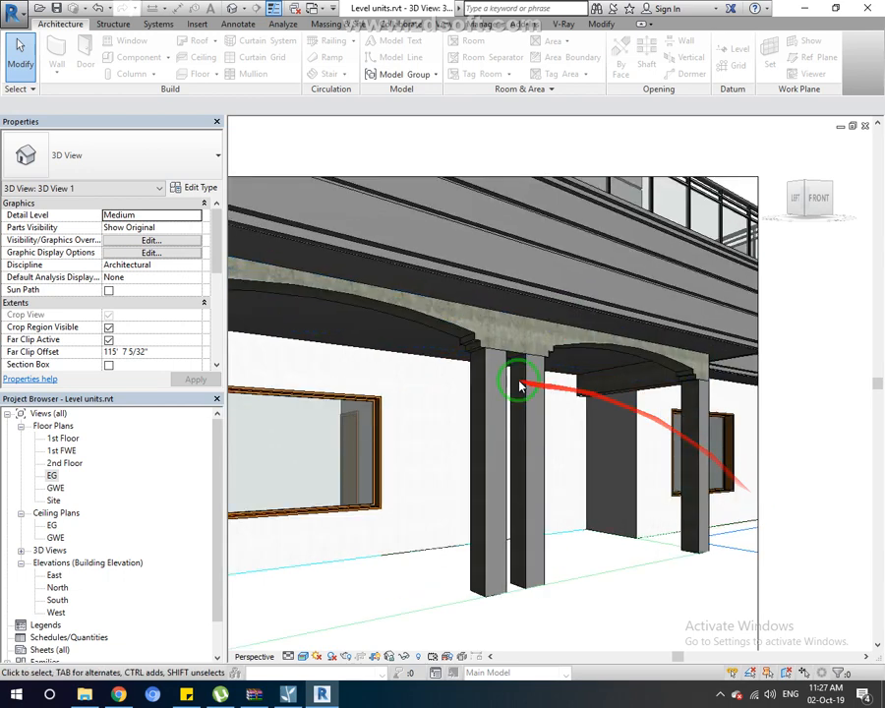
scroll(522, 385, "up", 3)
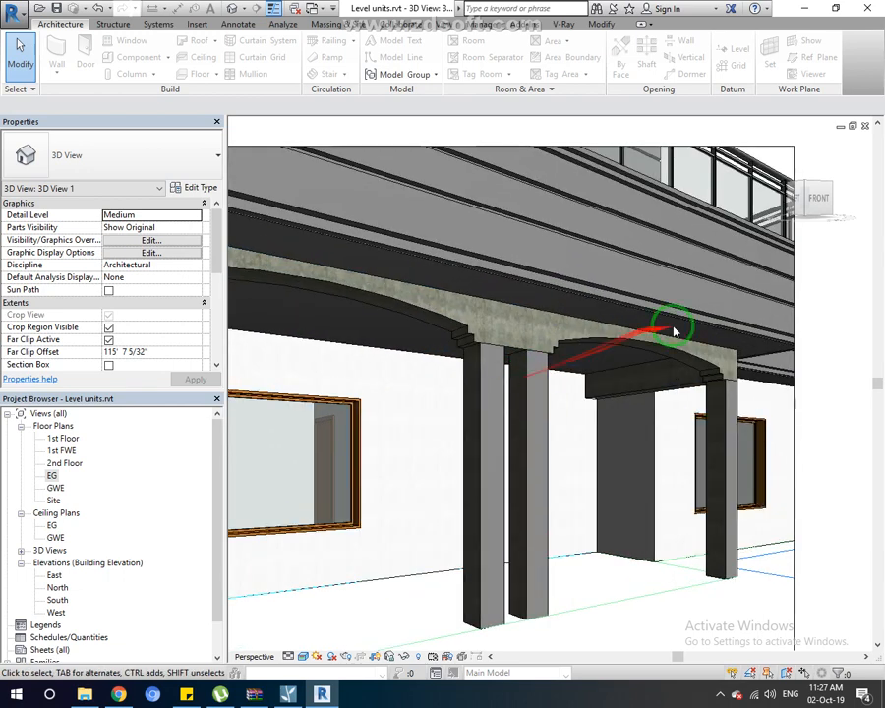
scroll(679, 340, "up", 5)
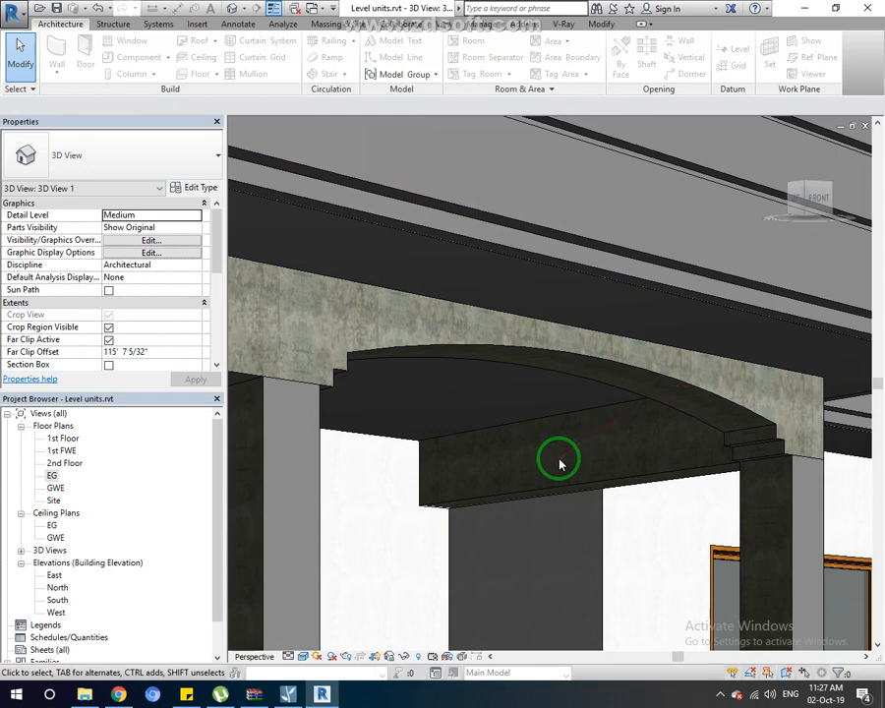
scroll(567, 470, "down", 6)
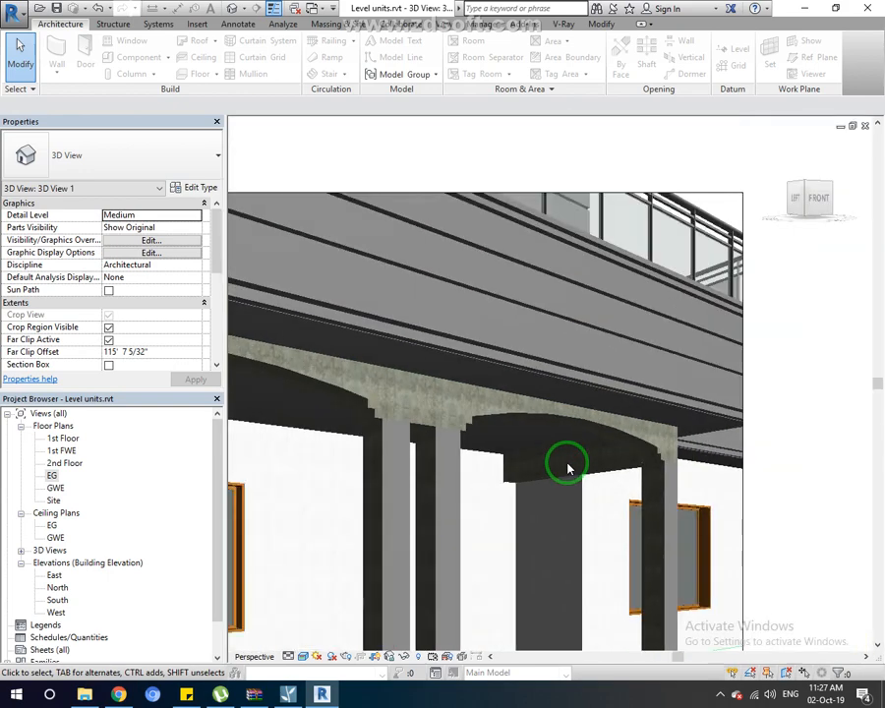
middle_click_drag(322, 456, 450, 449)
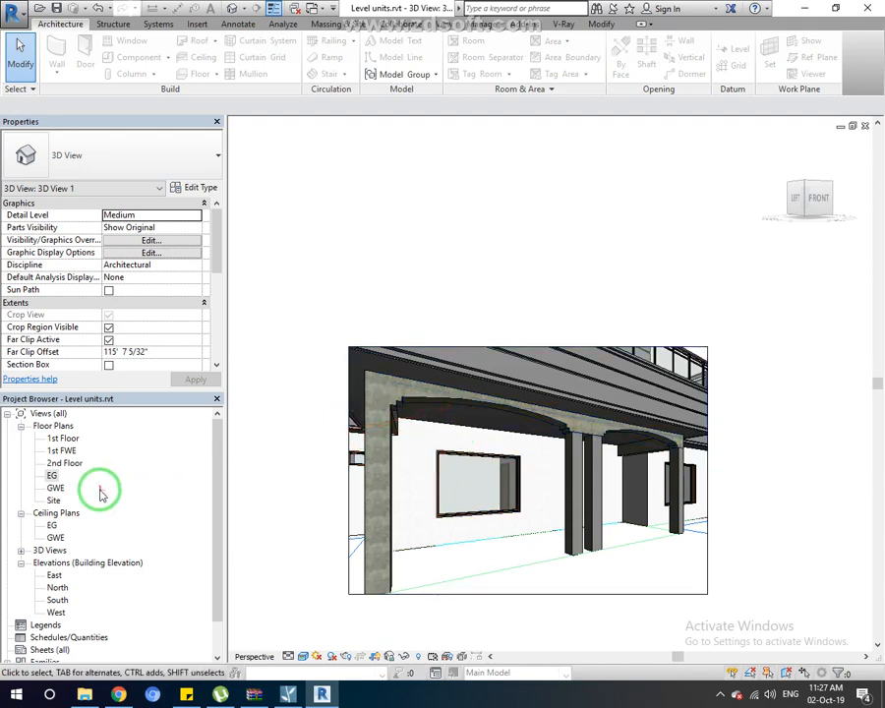
- In the EG floor plan, place a second camera at the lawn's front-right corner, targeted diagonally across the varandah beyond the house's left side
double_click(52, 477)
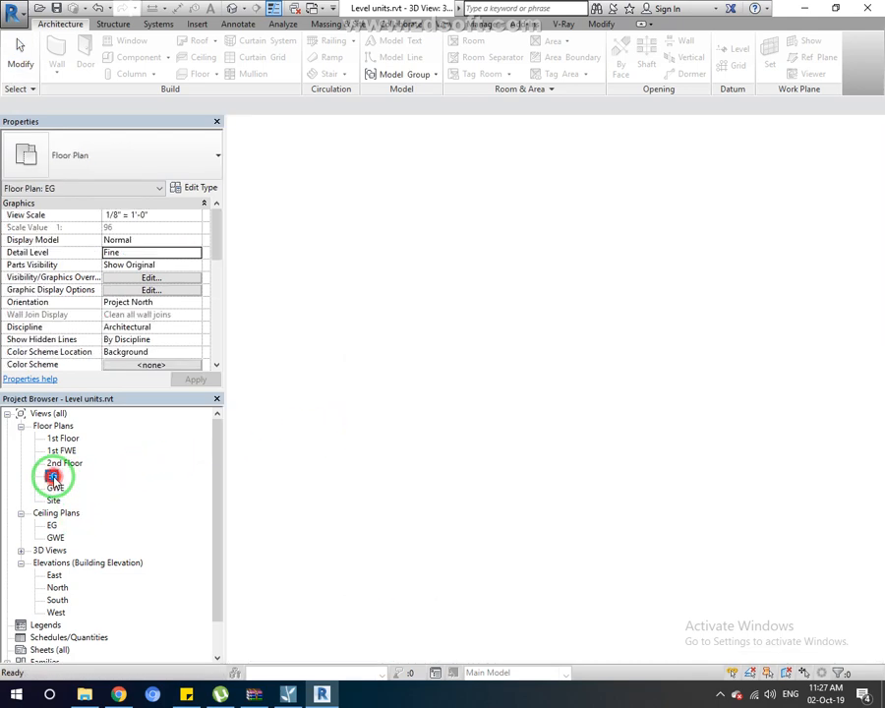
left_click(246, 10)
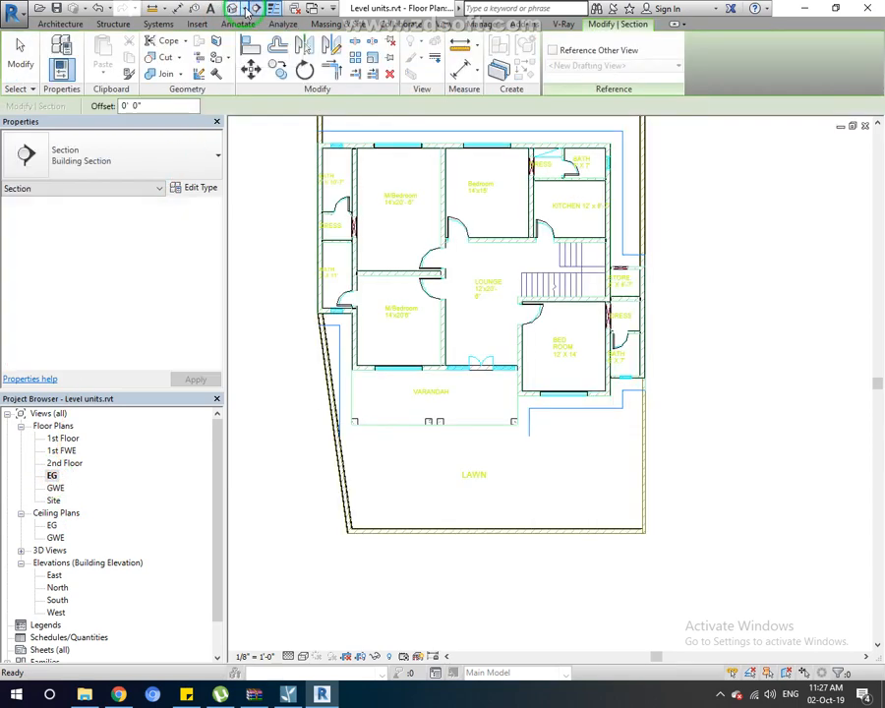
left_click(248, 44)
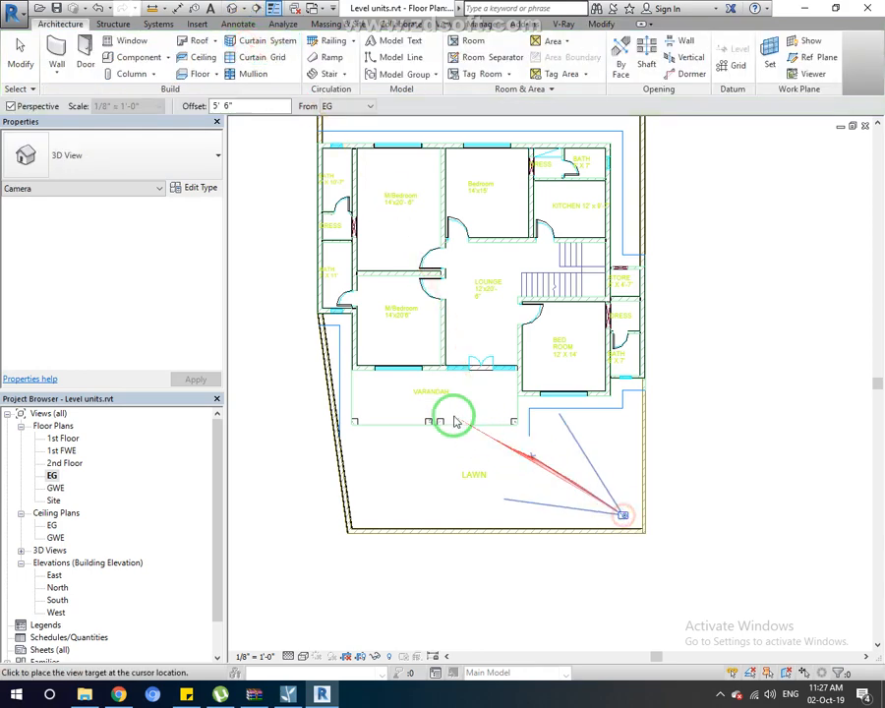
left_click(299, 265)
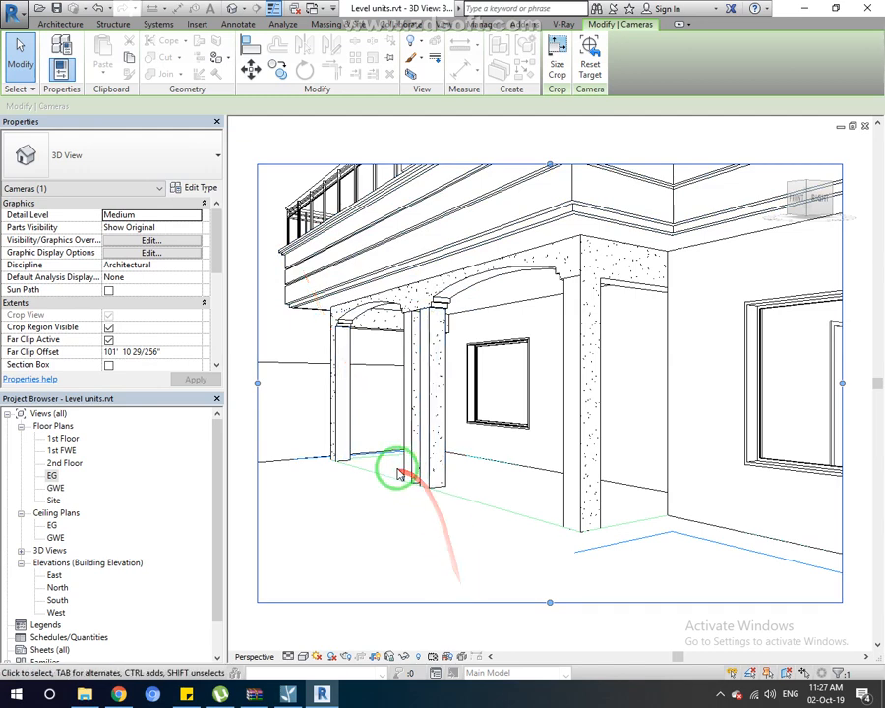
- Set the second camera view's visual style to Realistic and deselect its crop boundary
scroll(397, 475, "down", 2)
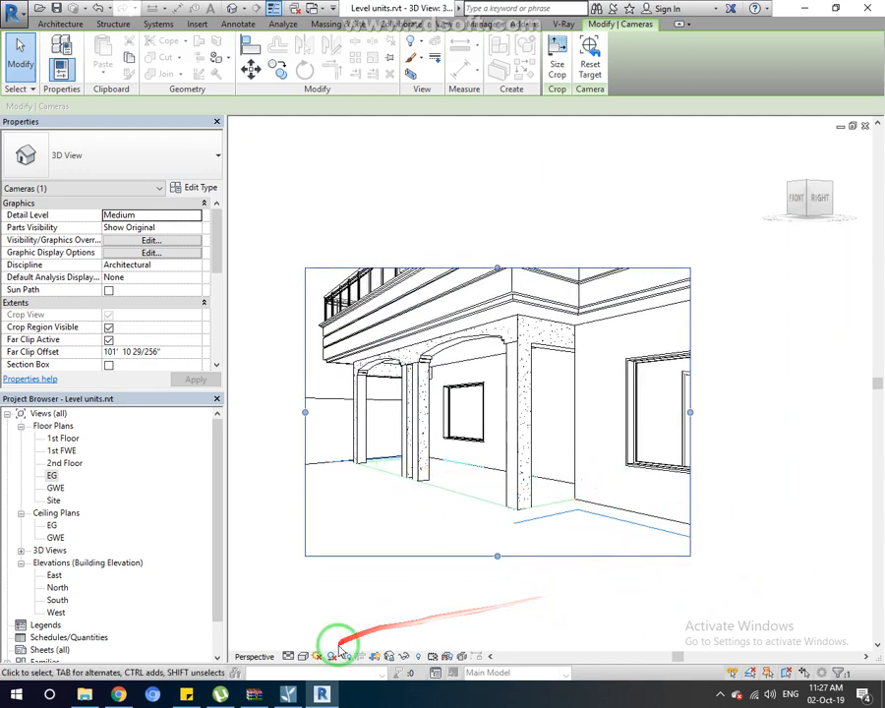
left_click(303, 656)
left_click(328, 628)
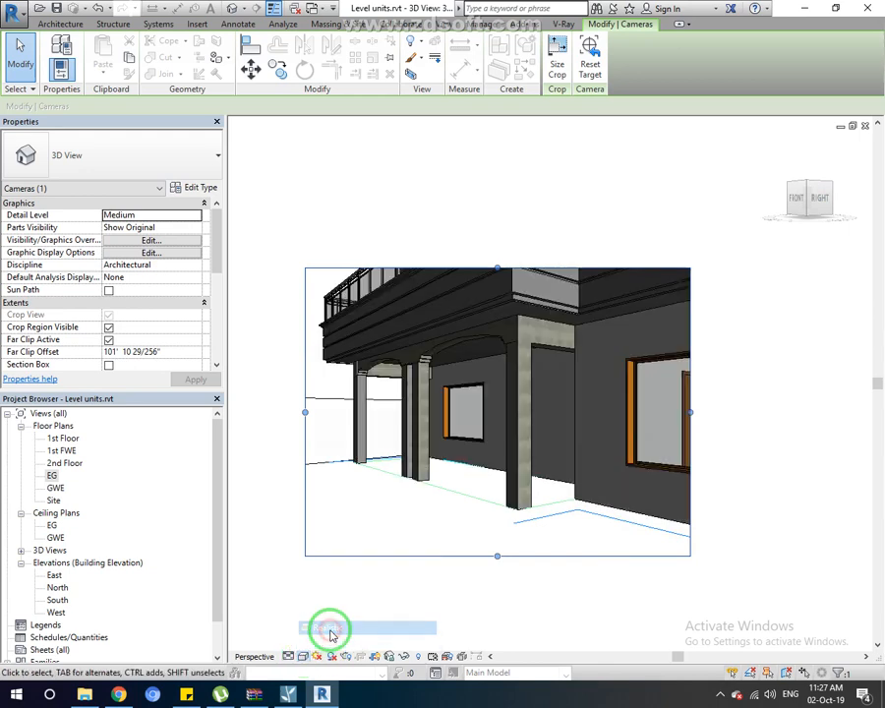
left_click(414, 610)
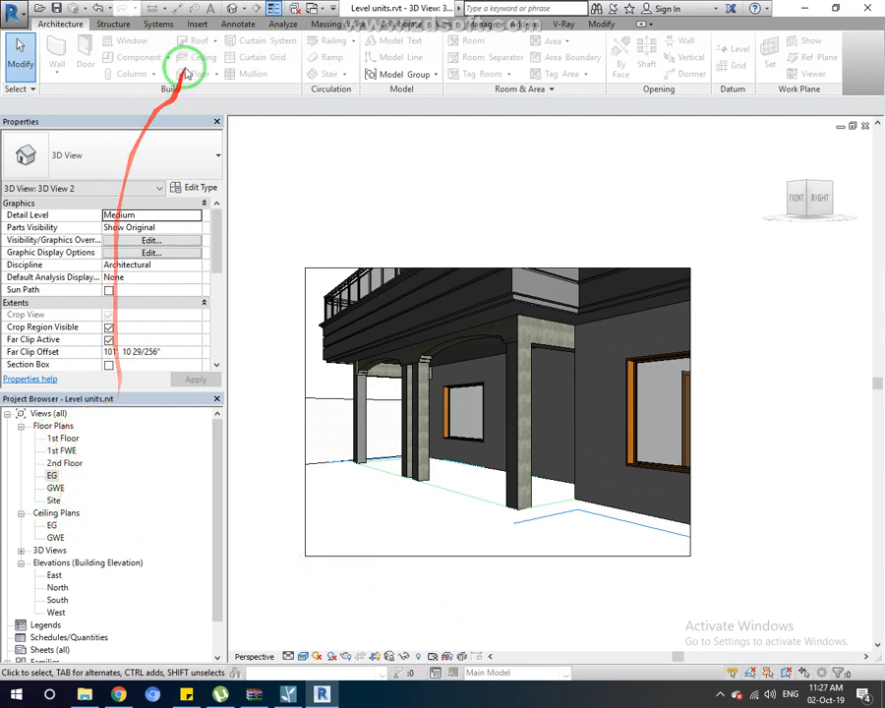
- Inspect the building in the default 3D view from the upper front-right corner
left_click(227, 9)
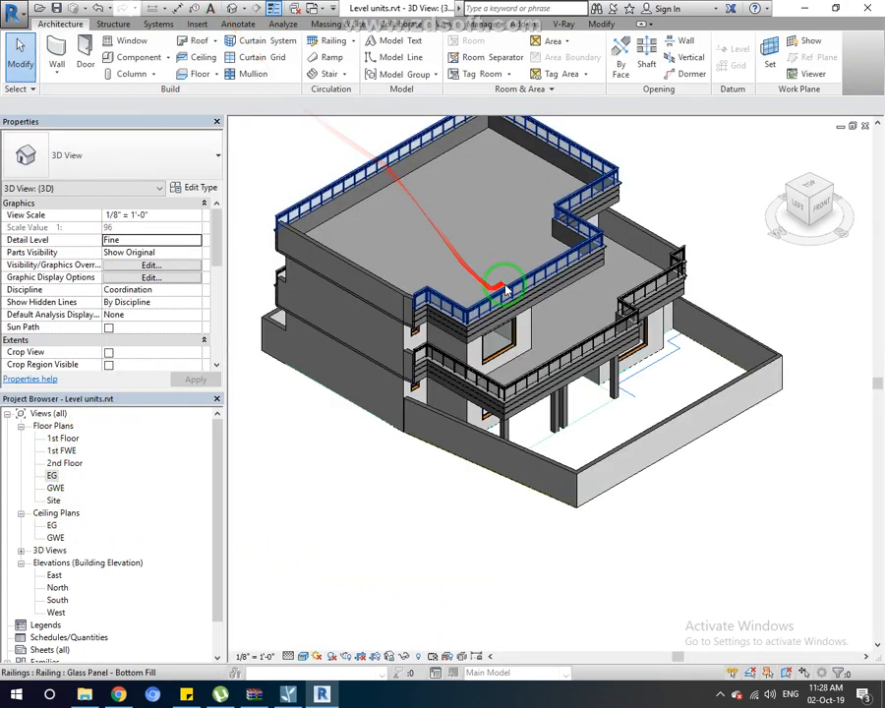
scroll(619, 252, "up", 5)
left_click(831, 186)
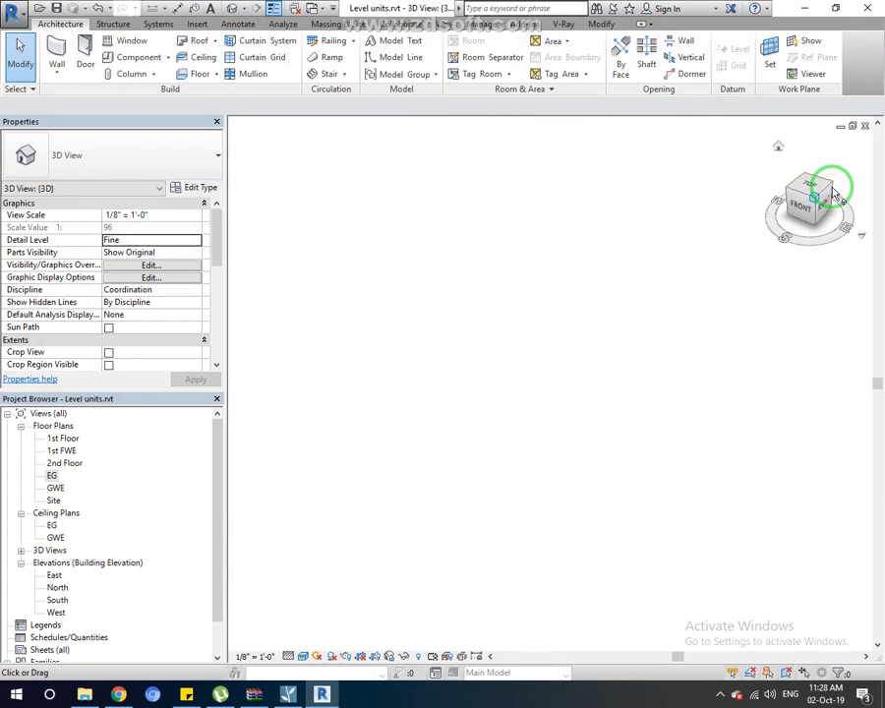
scroll(497, 423, "up", 10)
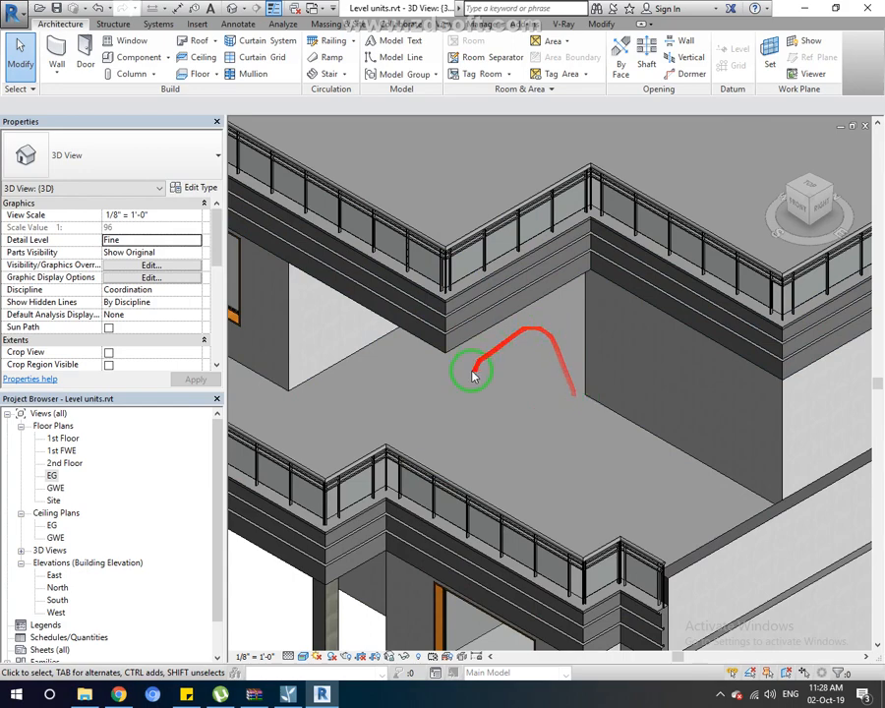
middle_click_drag(468, 370, 248, 477)
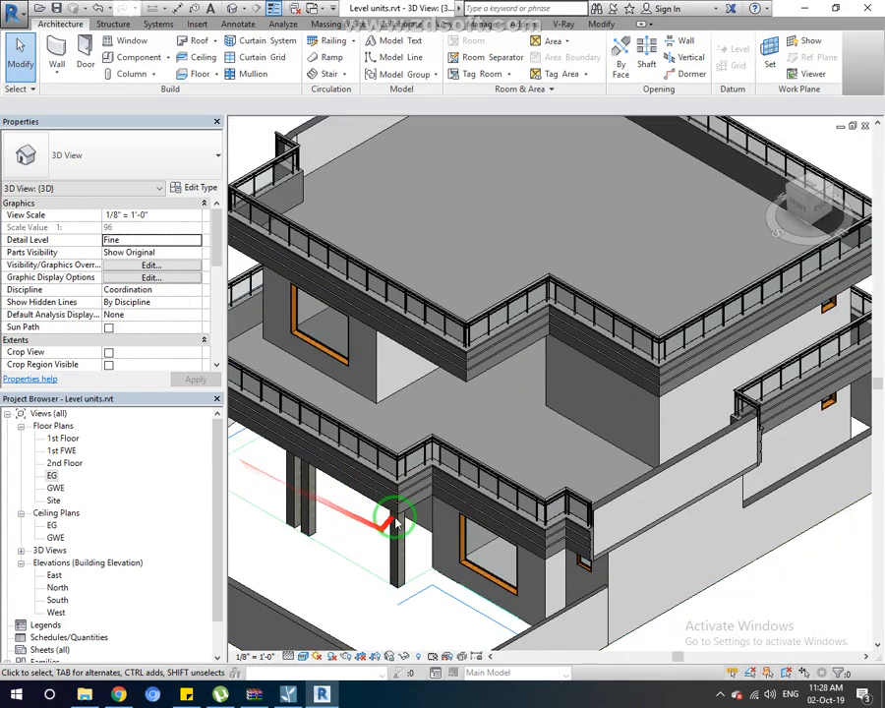
scroll(626, 347, "down", 4)
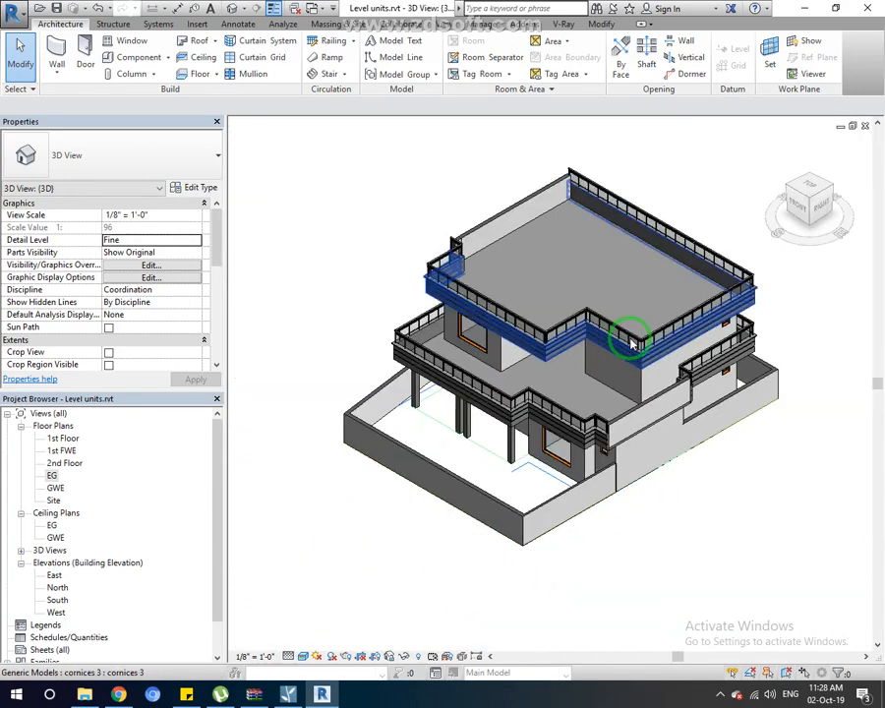
- In the EG floor plan, measure the tread depth of the drawn staircase's upper flight beside the lounge
double_click(51, 477)
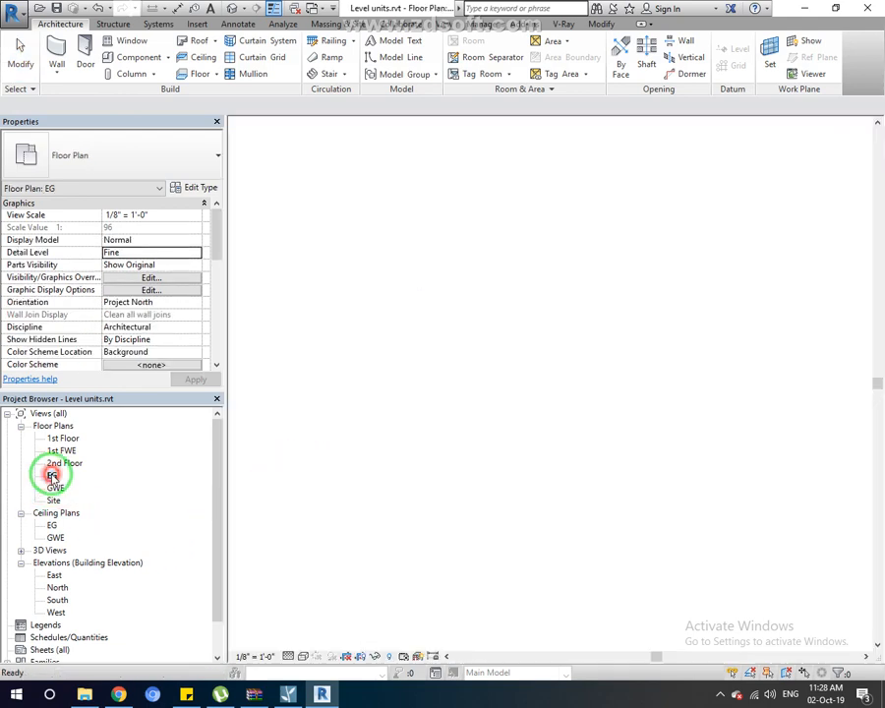
scroll(610, 246, "up", 5)
scroll(587, 241, "up", 5)
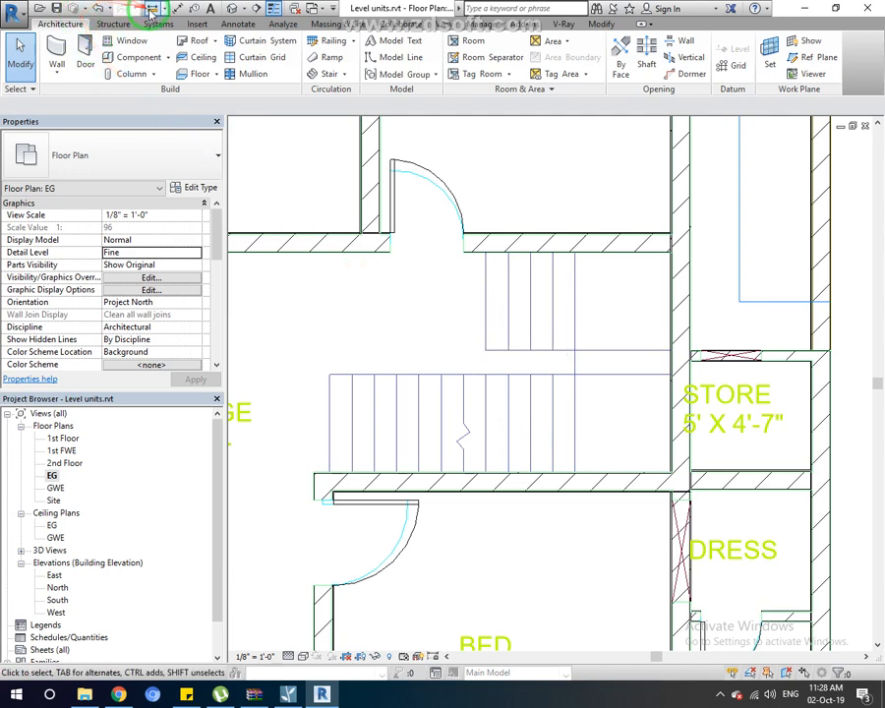
left_click(487, 292)
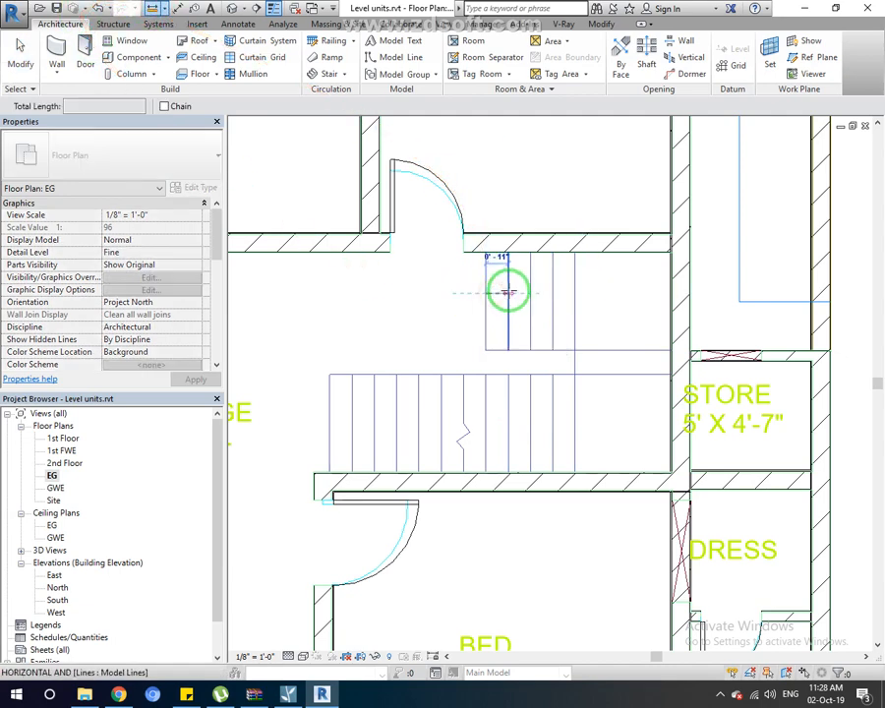
key("Escape")
key("Escape")
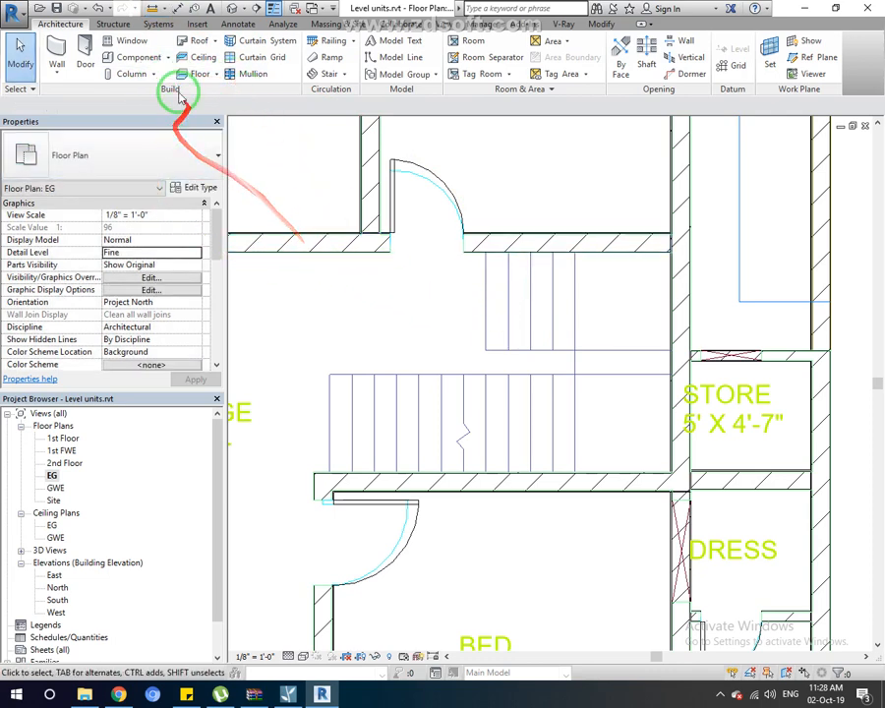
- Start a stair with location line Run: Left and run width 4'-0", and draw its first 10'-1" run over the plan's lower flight
left_click(328, 77)
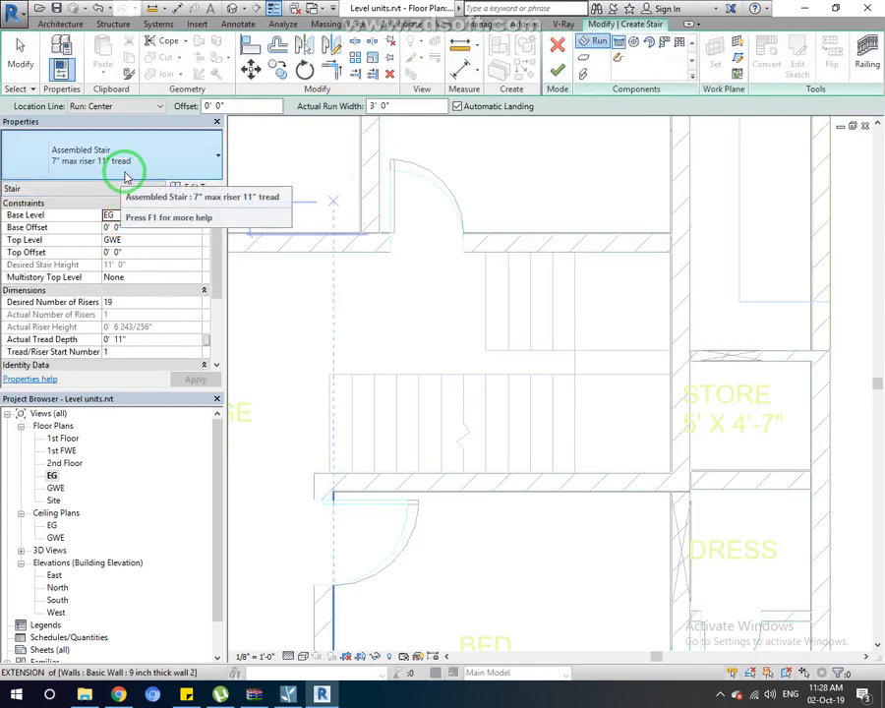
left_click(144, 107)
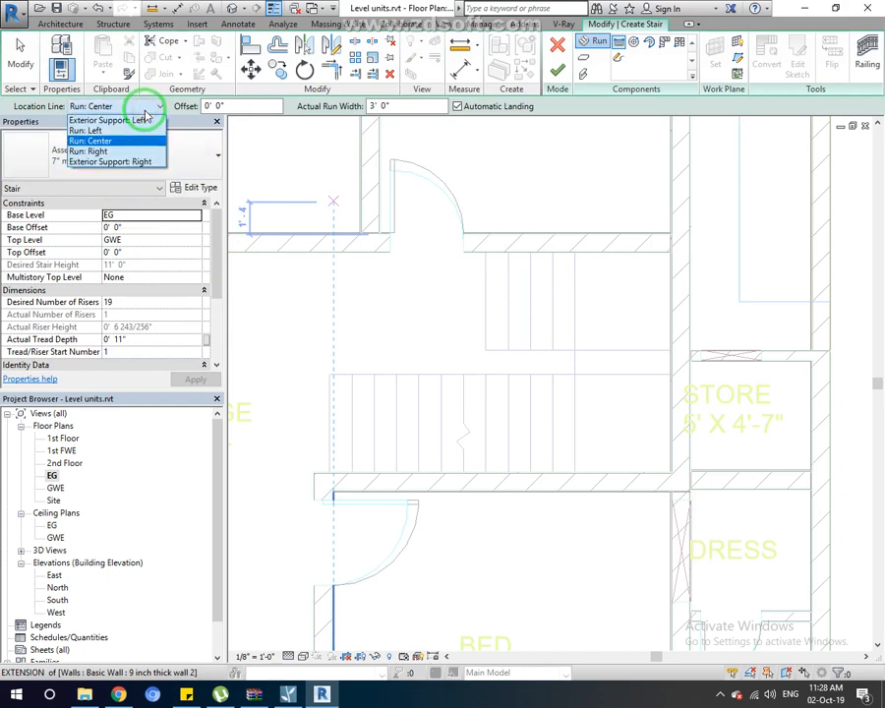
left_click(134, 130)
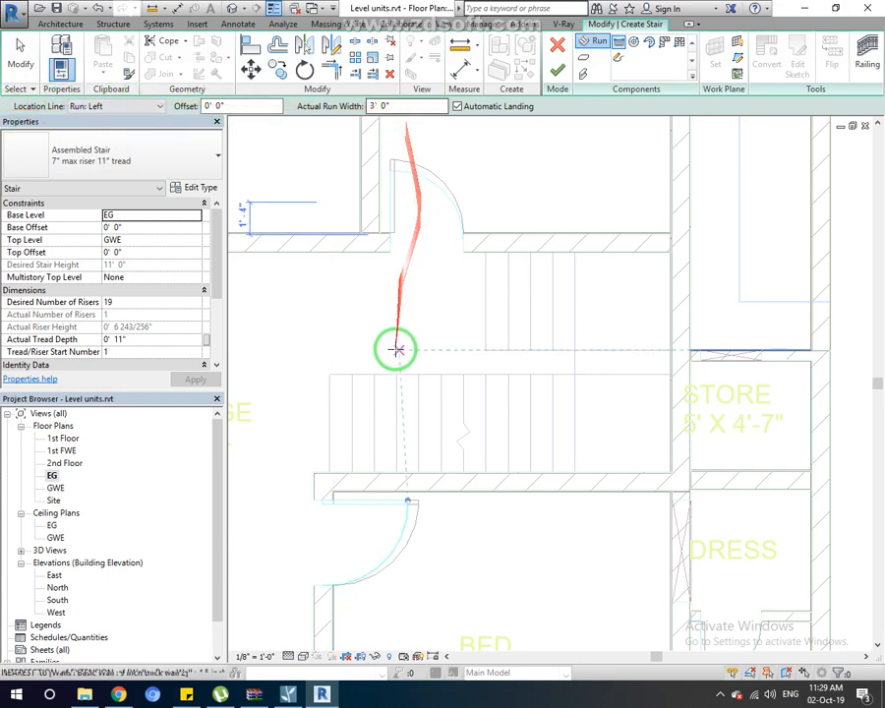
left_click(384, 106)
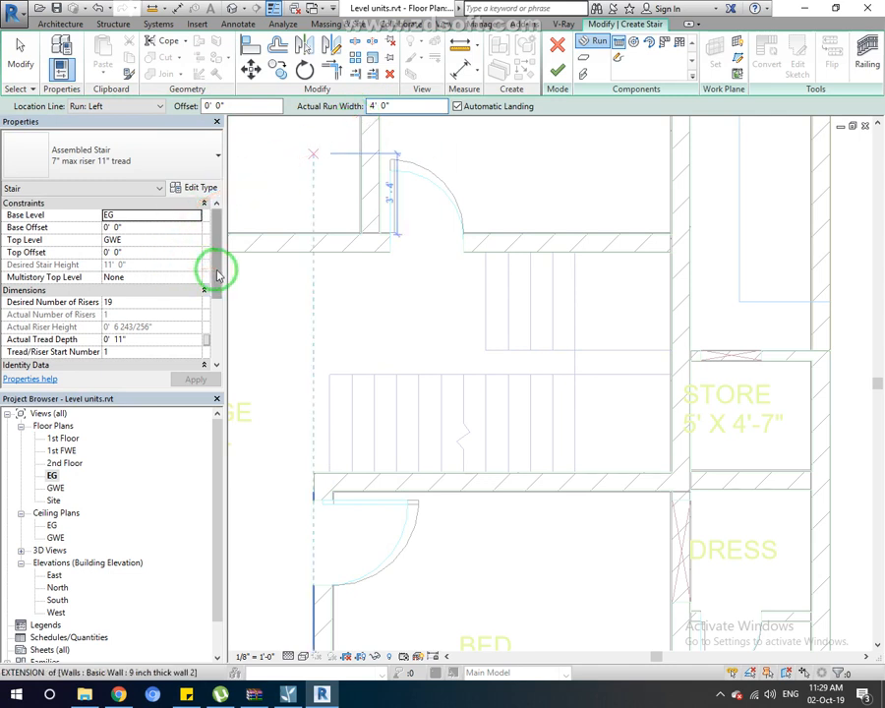
left_click_drag(218, 277, 217, 296)
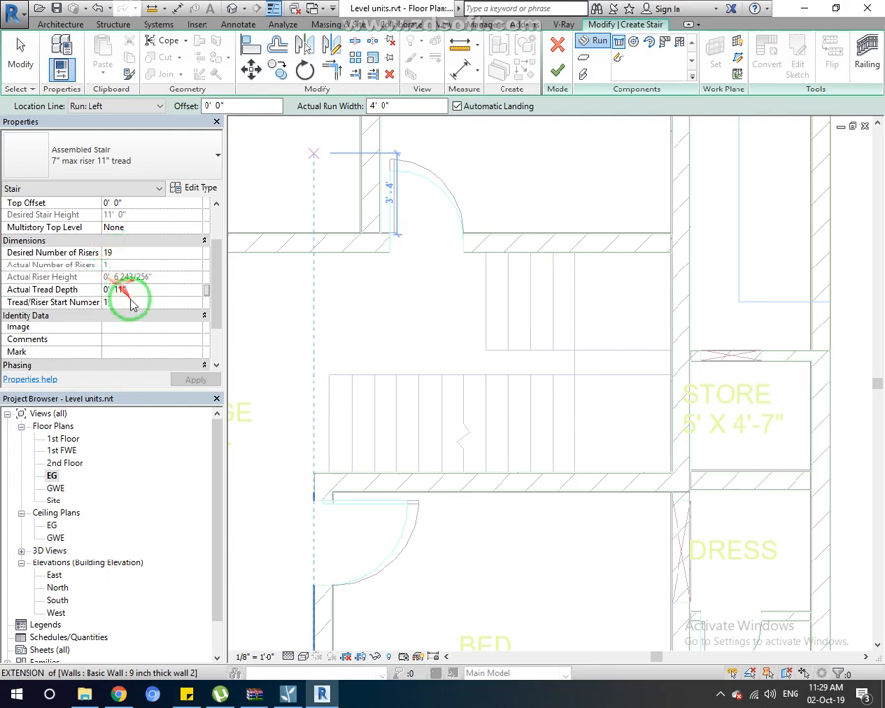
left_click(330, 374)
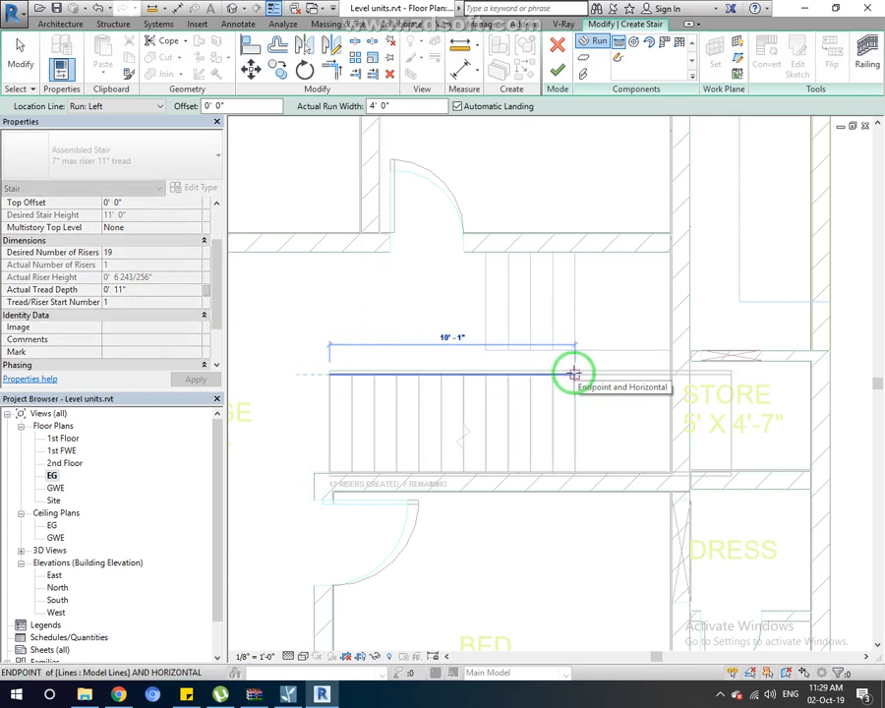
left_click(575, 374)
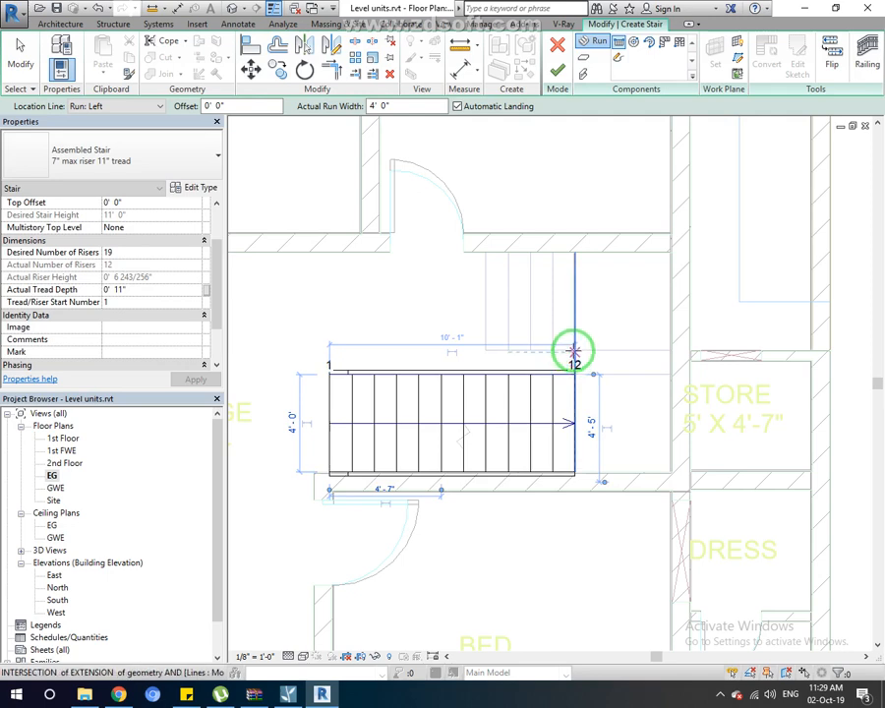
- Draw the stair's second run back over the plan's upper flight and finish the assembled stair
left_click(574, 352)
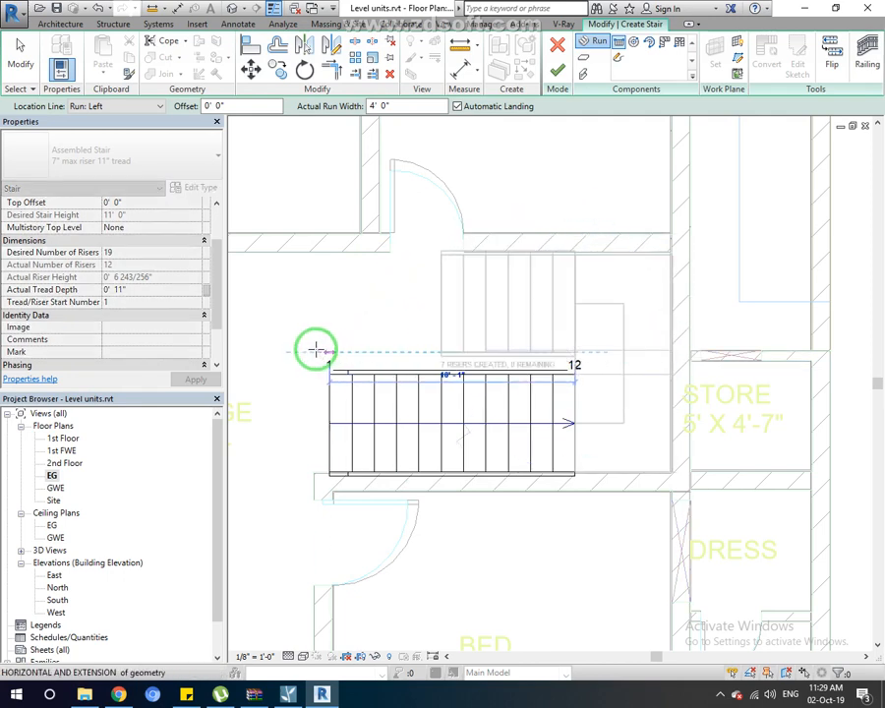
left_click(277, 347)
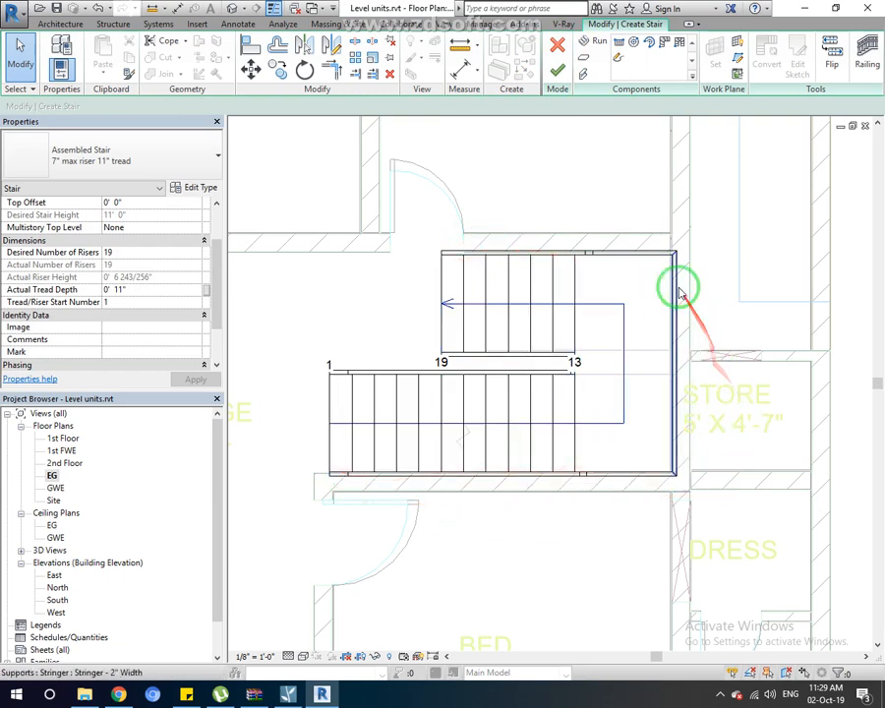
left_click(557, 70)
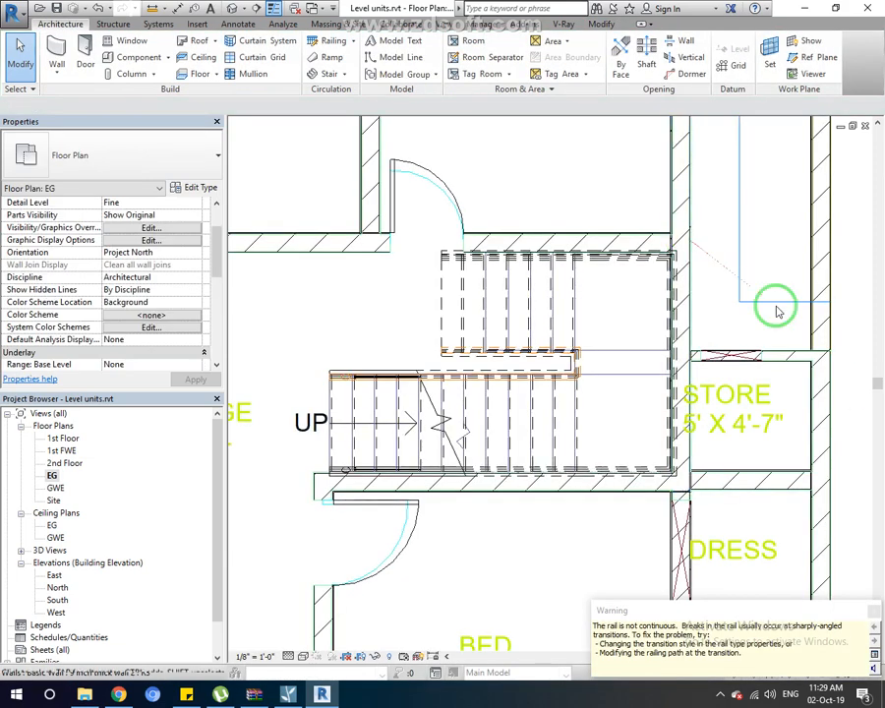
left_click(874, 612)
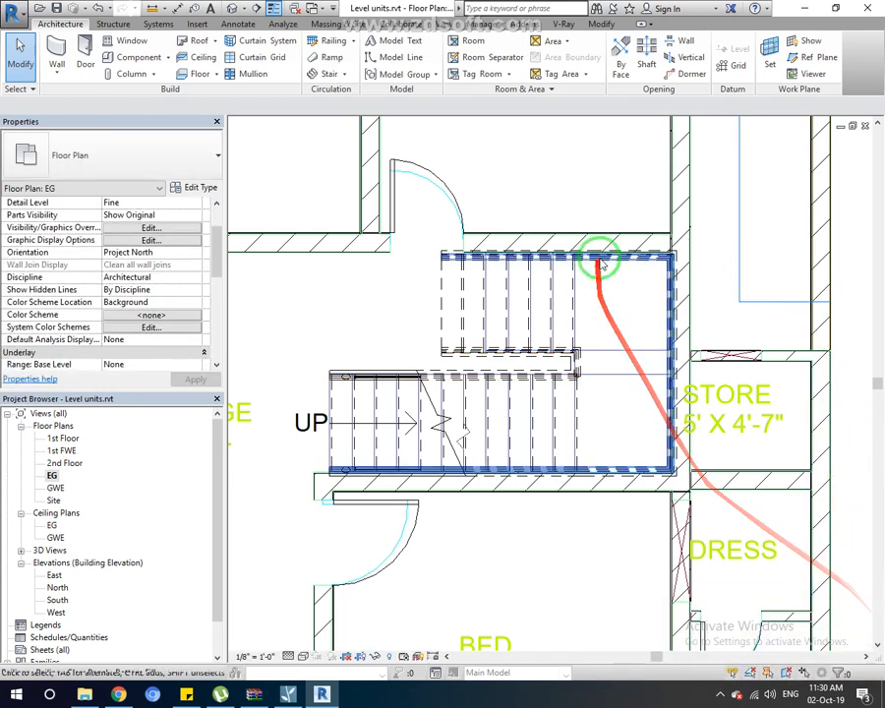
- Delete the assembled stair's wall-side railing and the whole stair beside the lounge
left_click(638, 255)
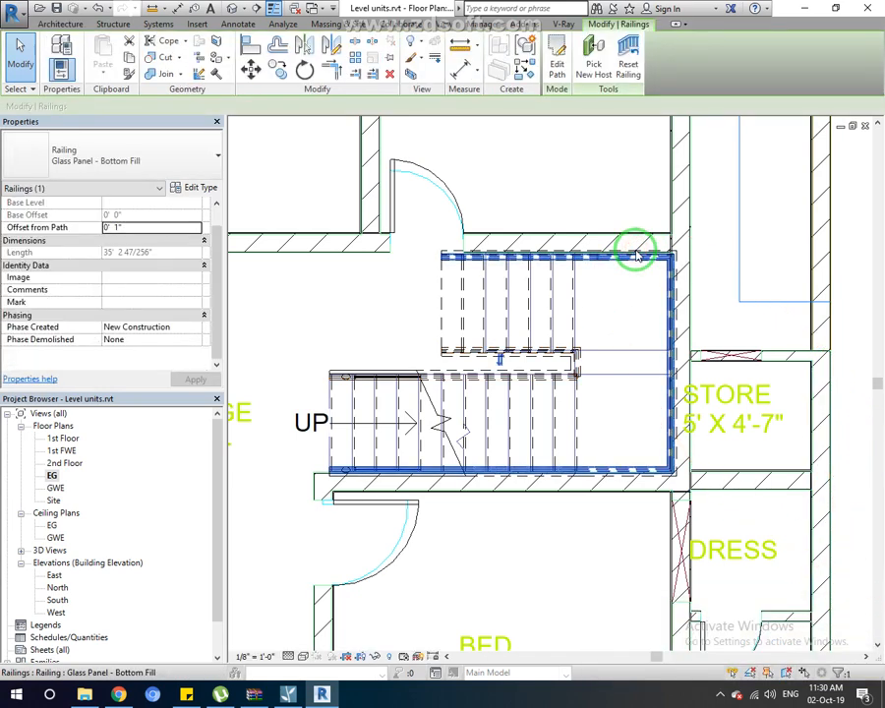
key("Delete")
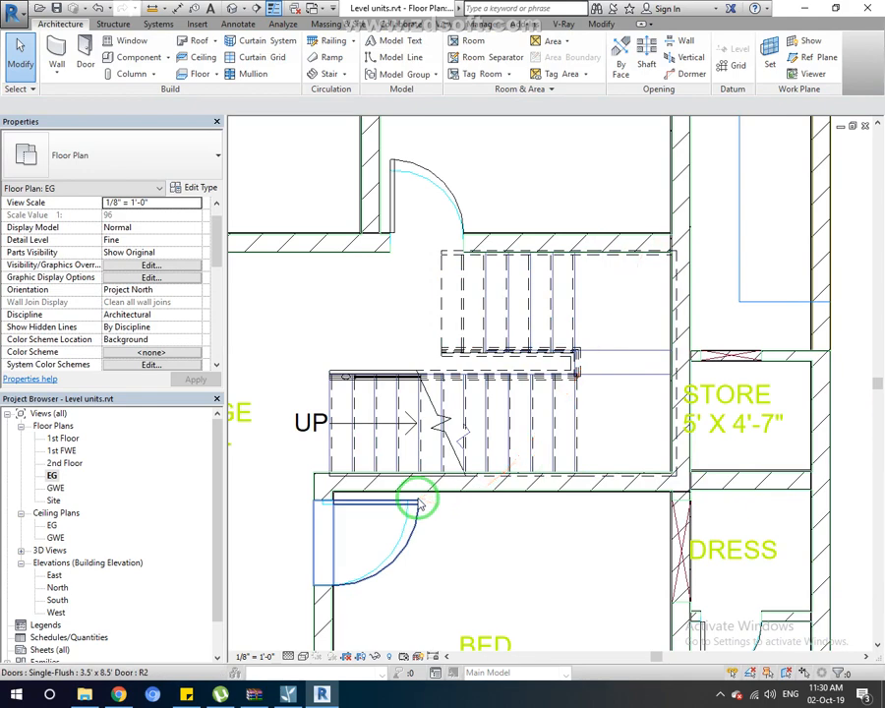
scroll(669, 484, "up", 4)
left_click(673, 482)
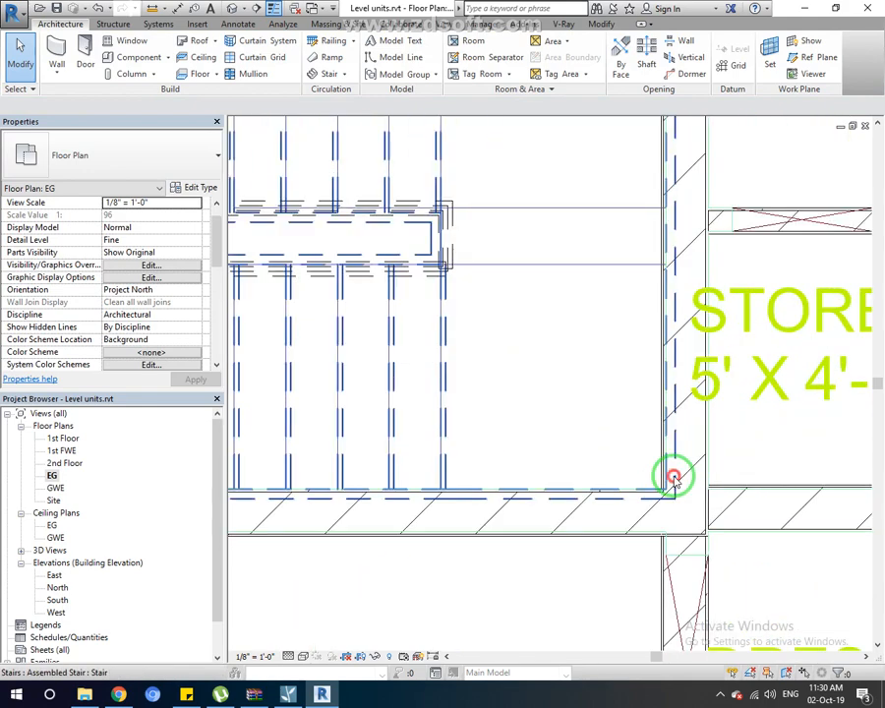
scroll(673, 480, "down", 2)
scroll(673, 477, "down", 2)
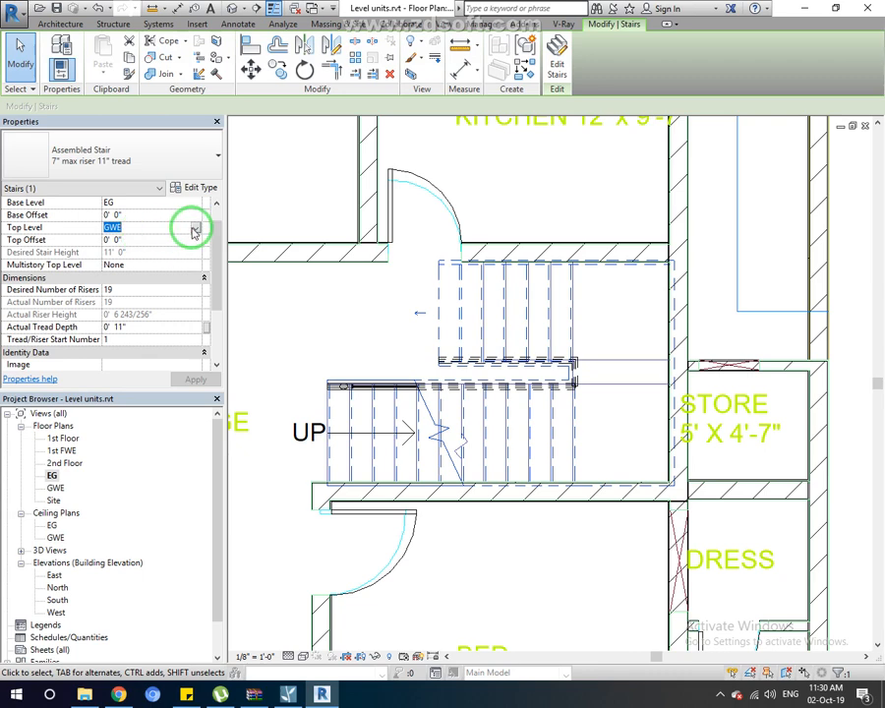
key("Escape")
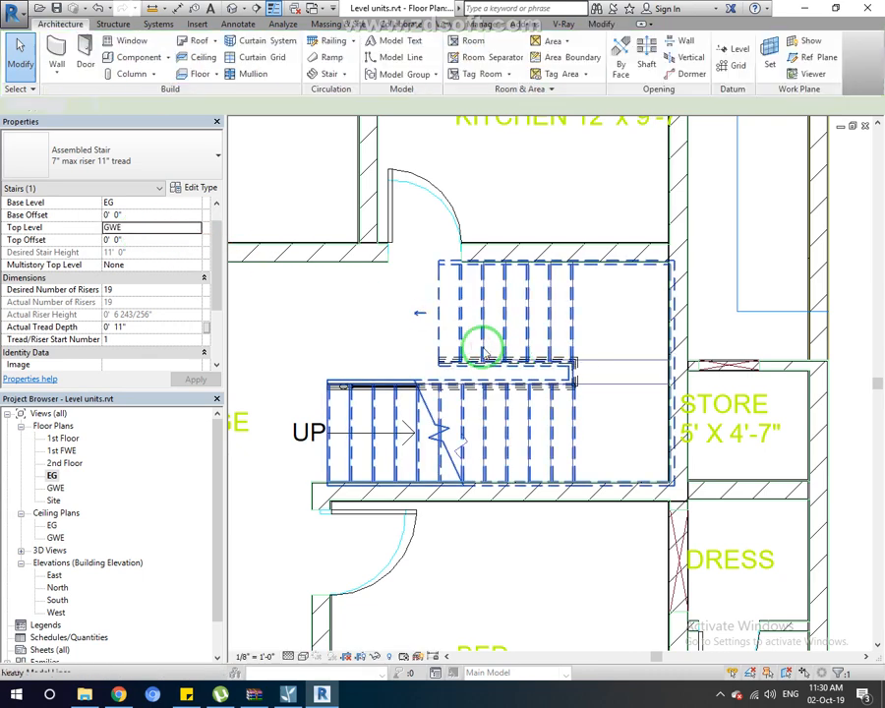
key("Escape")
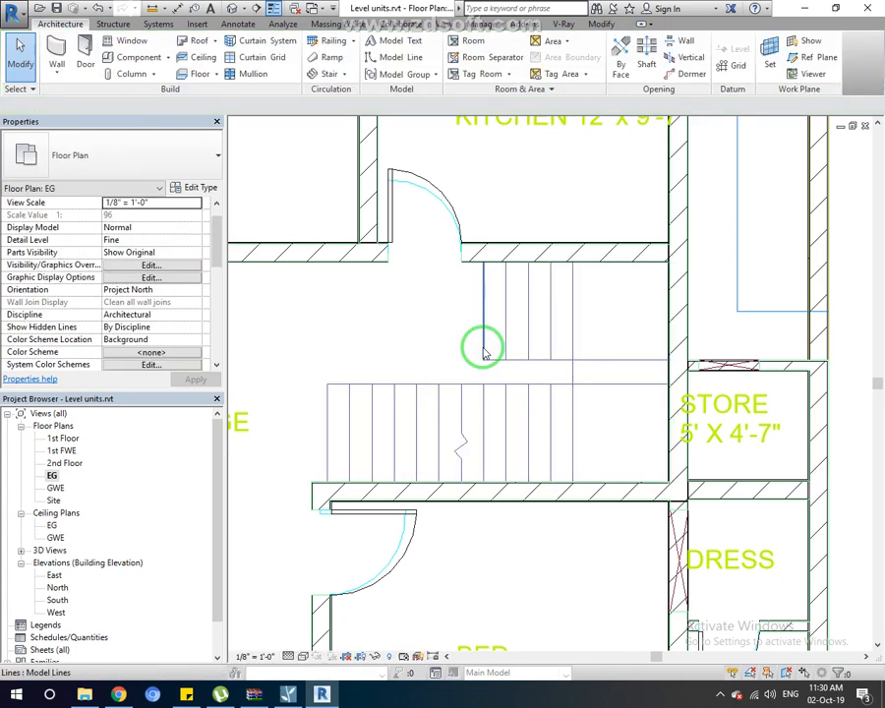
- Start a Cast-In-Place Monolithic Stair from EG to 1st Floor with 18 risers and an 11" tread depth
left_click(331, 79)
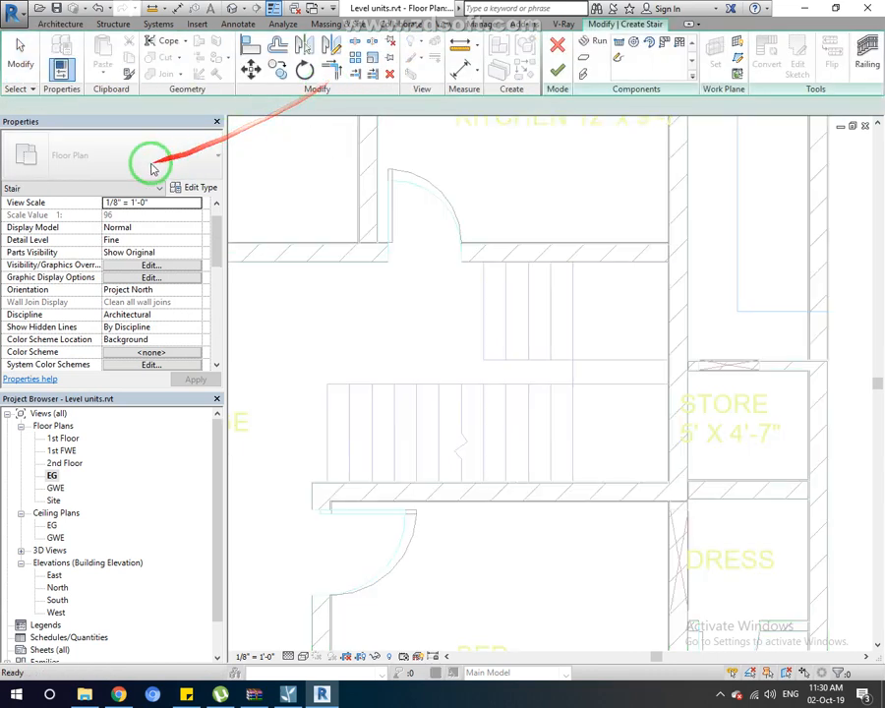
left_click(127, 163)
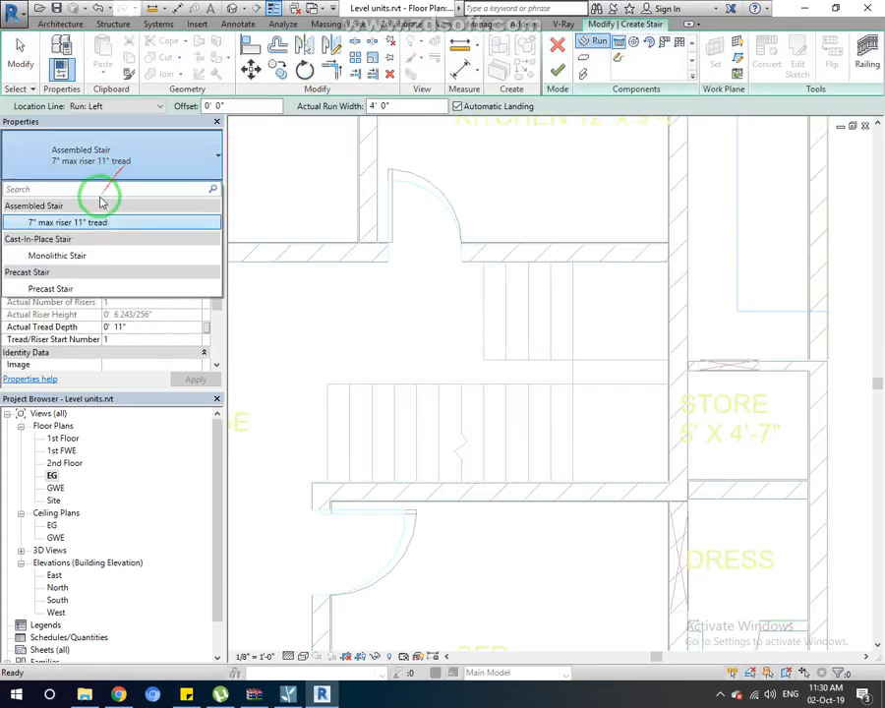
left_click(70, 259)
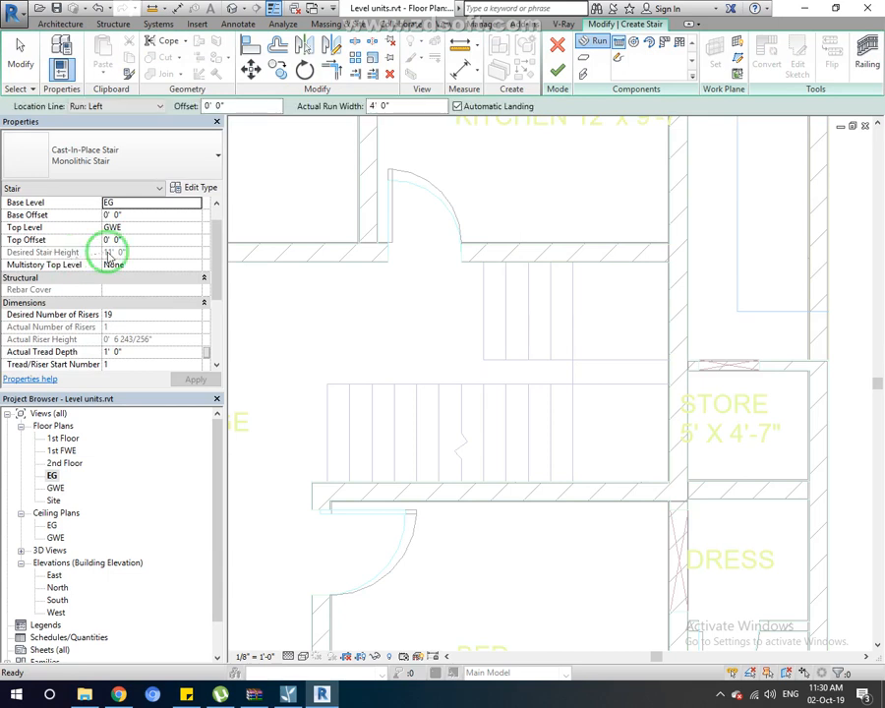
left_click(162, 228)
left_click(193, 230)
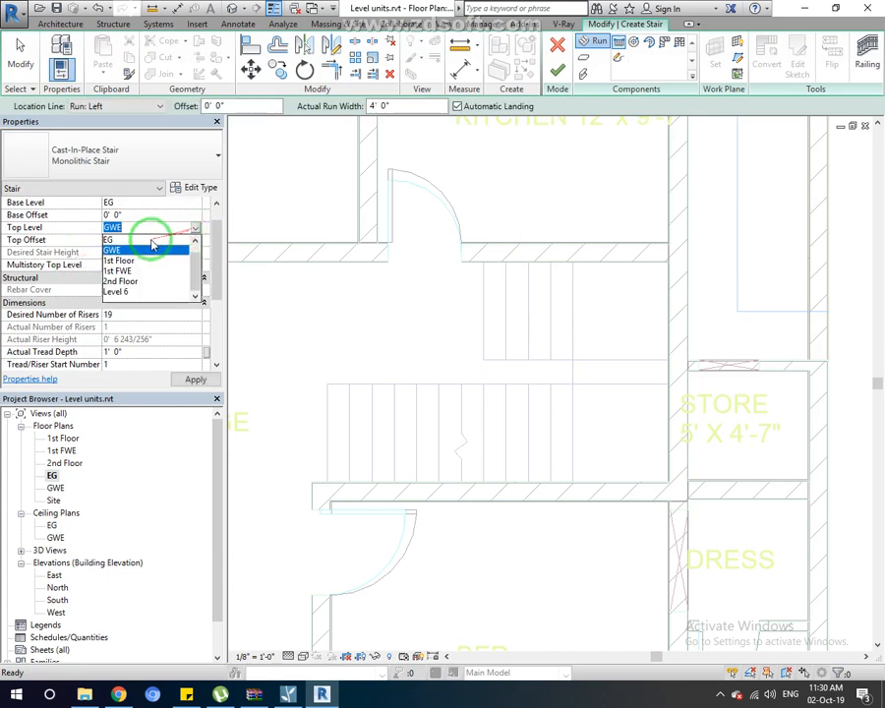
left_click(120, 260)
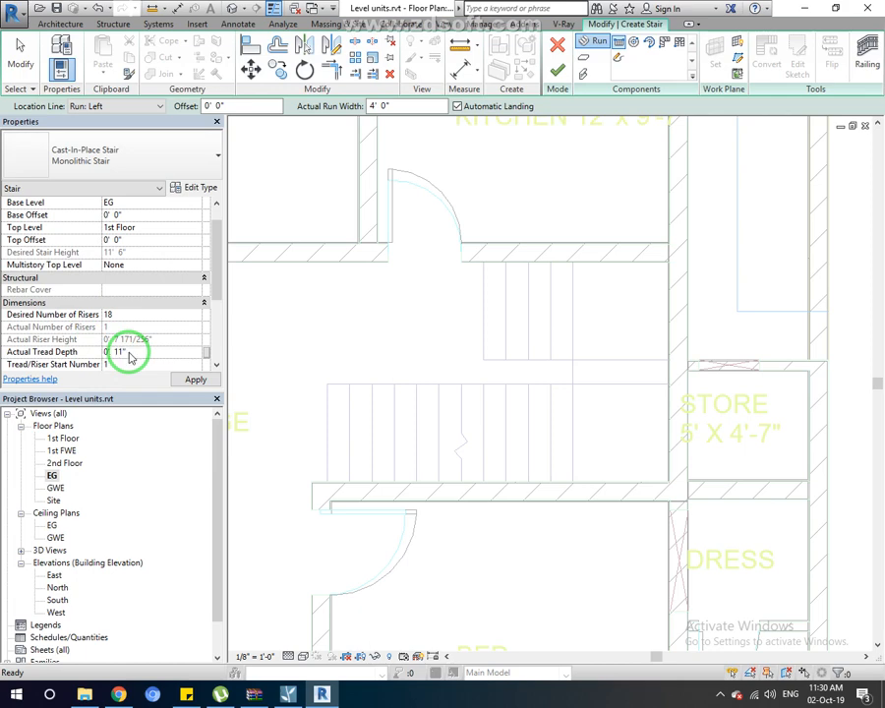
- Draw the monolithic stair's first 10'-1" run along the upper edge of the plan's lower flight
left_click(475, 391)
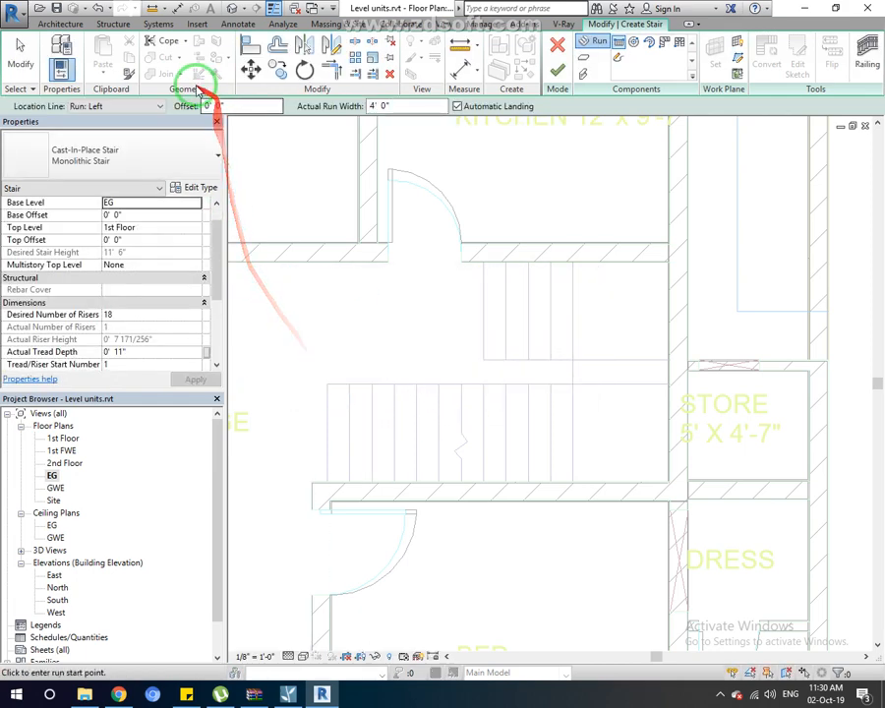
left_click(326, 383)
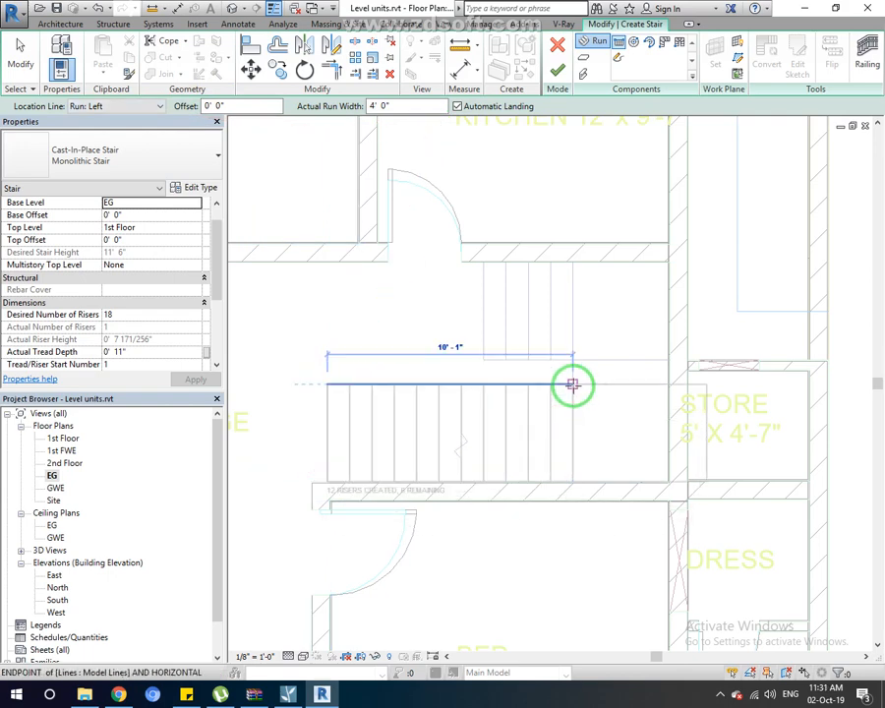
left_click(572, 383)
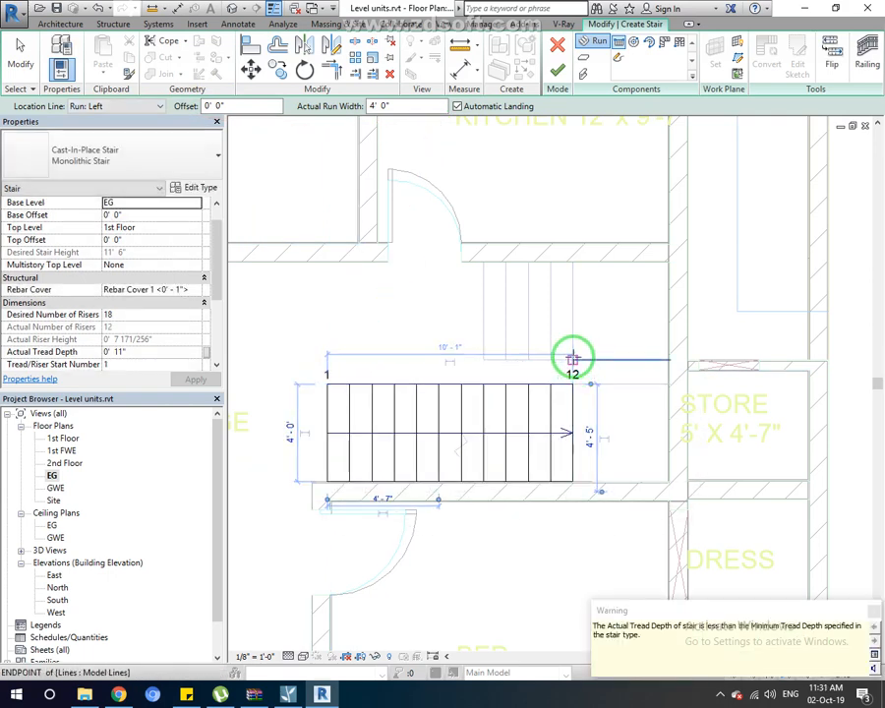
- Try to draw the monolithic stair's second run back over the plan's upper flight
left_click(572, 359)
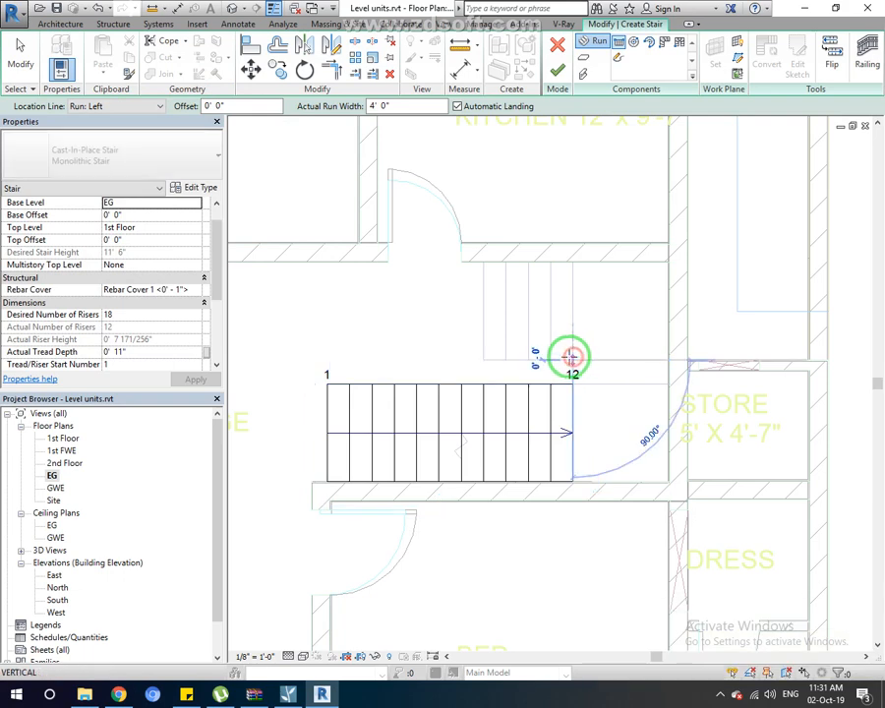
left_click(390, 357)
key("Escape")
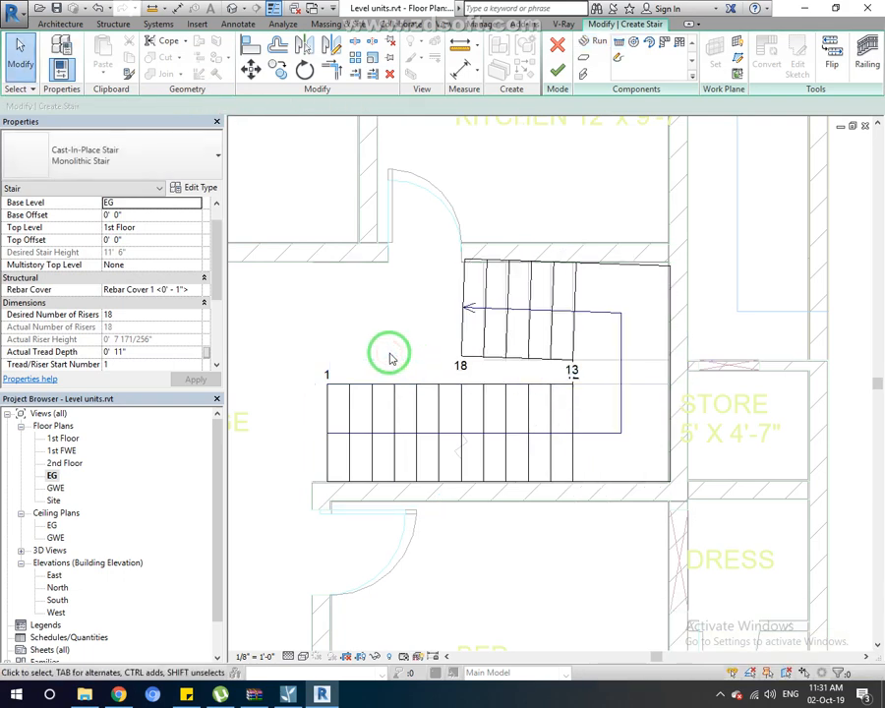
left_click(568, 366)
key("Escape")
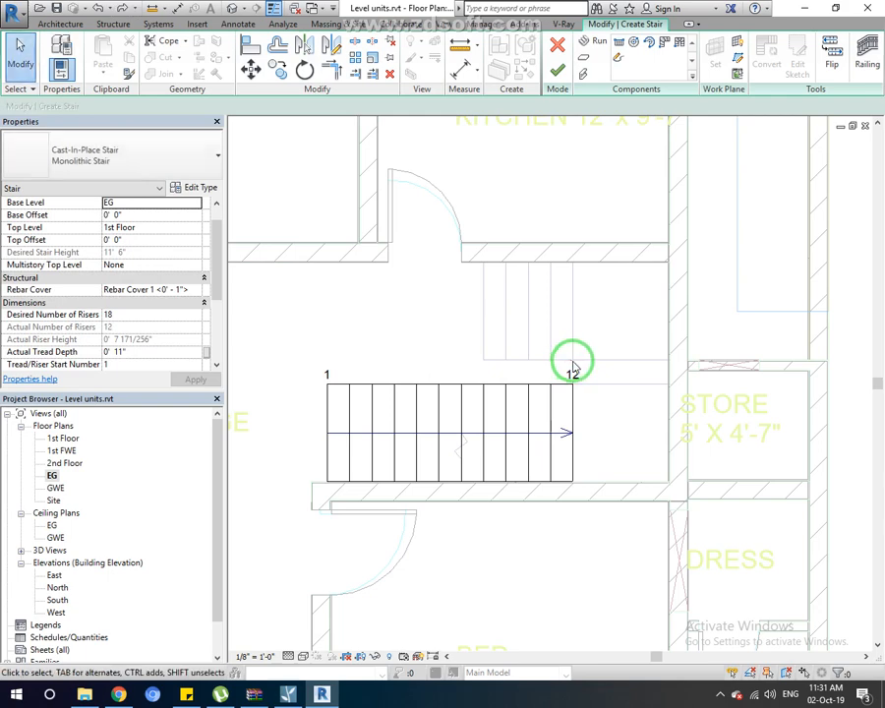
- Draw a straight horizontal second run with the remaining six risers over the plan's upper flight, and finish the stair
left_click(618, 48)
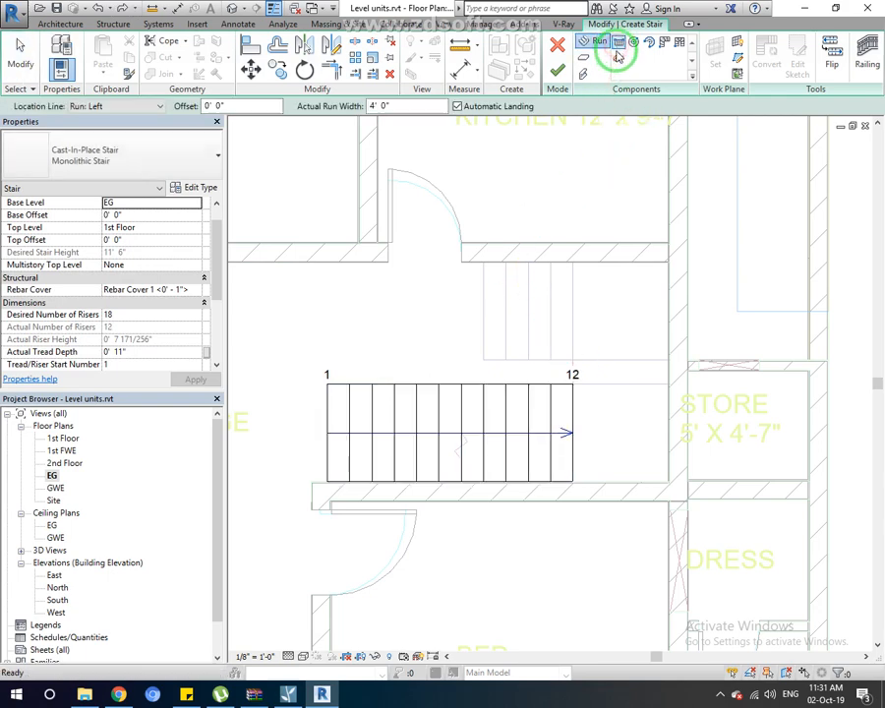
left_click(573, 354)
key("Escape")
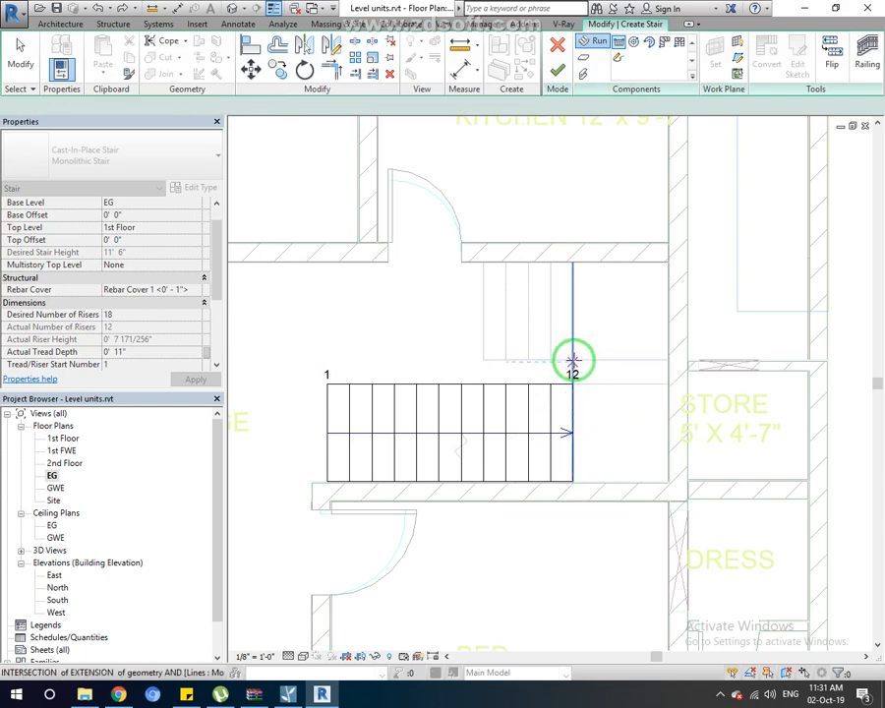
left_click(573, 358)
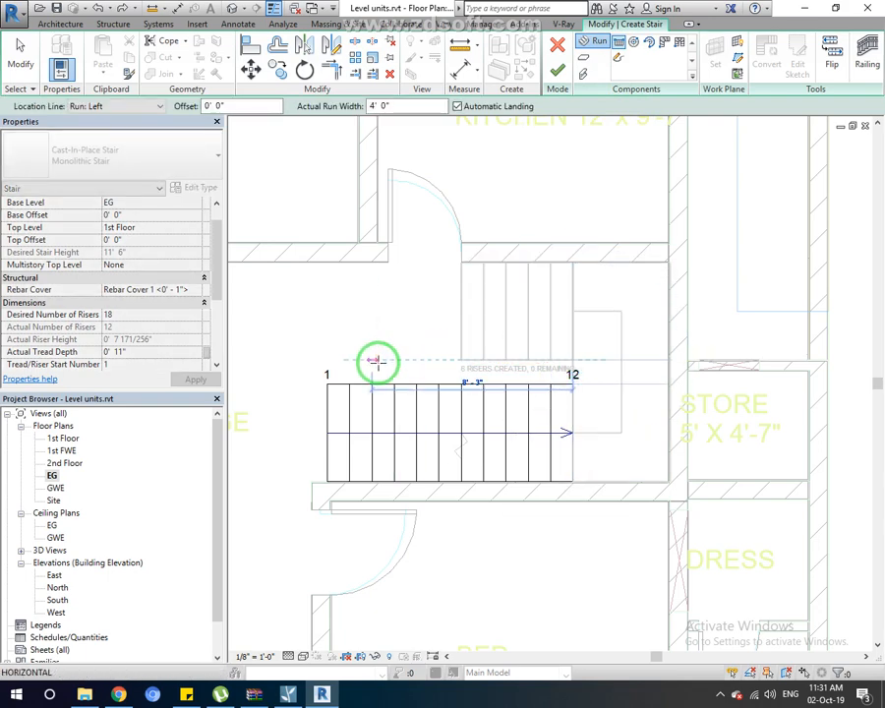
left_click(377, 363)
key("Escape")
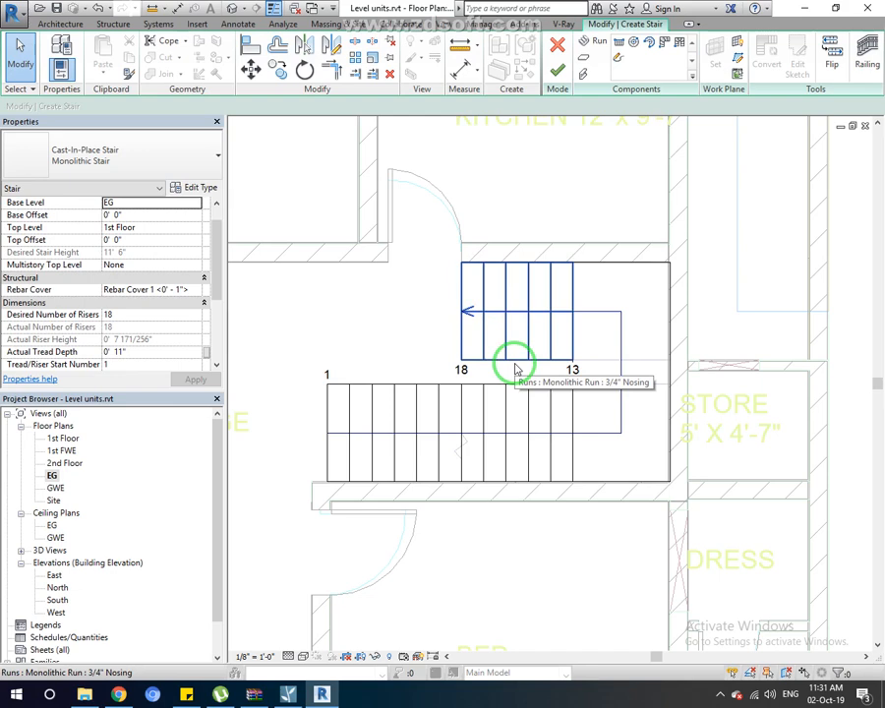
left_click(560, 72)
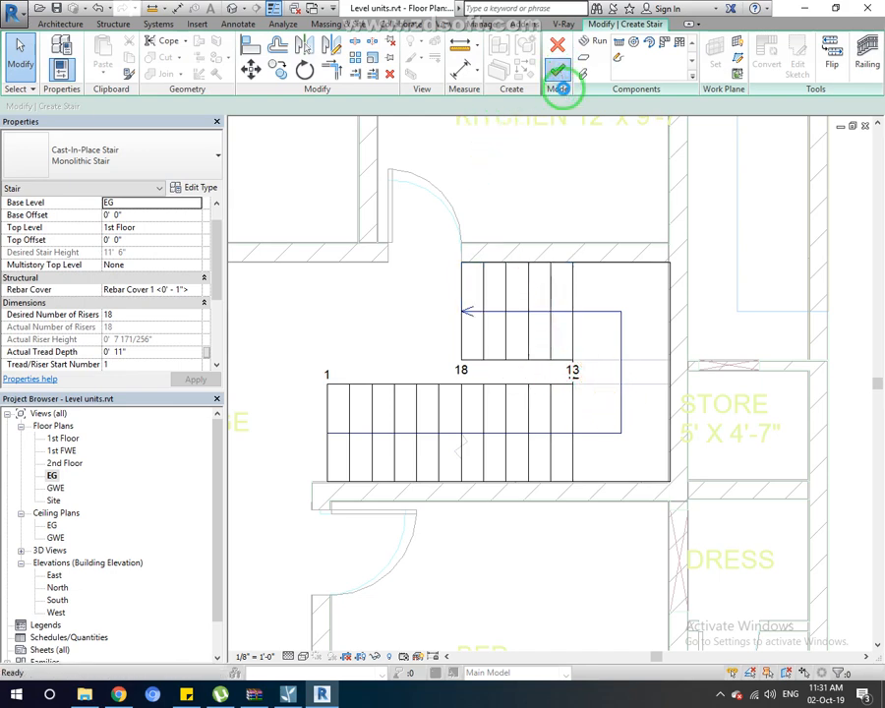
- Delete the monolithic stair's outer railing along the surrounding walls
left_click(637, 269)
key("Escape")
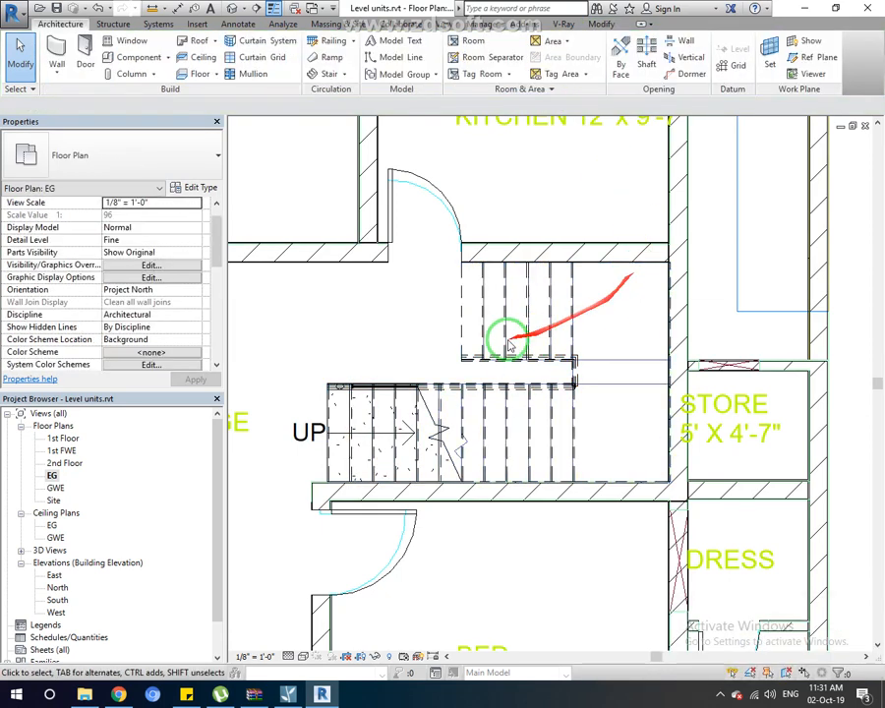
left_click(395, 318)
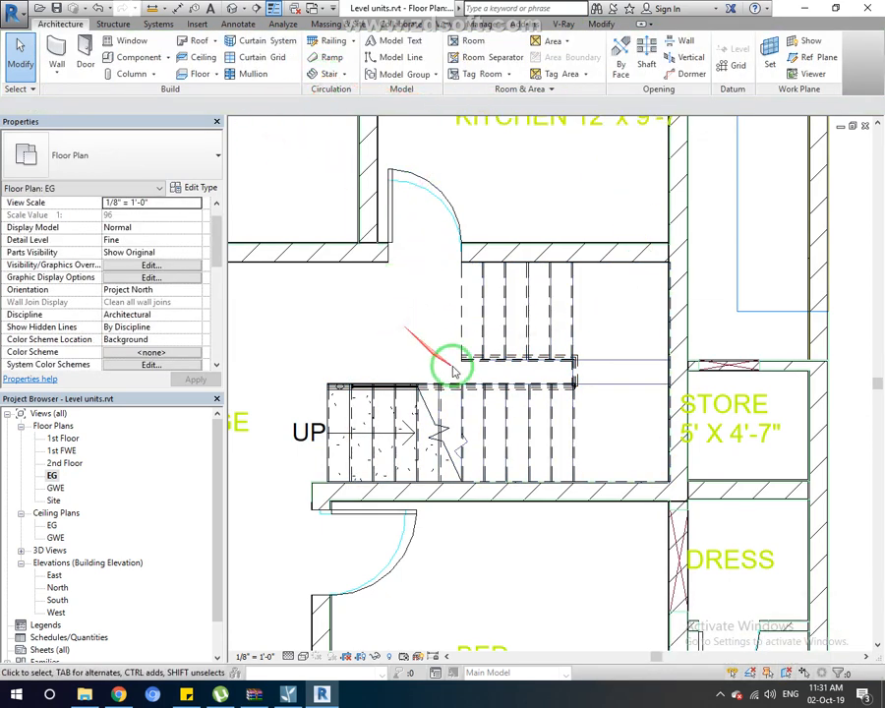
- Turn on the section box in the default 3D view and return to the EG floor plan
scroll(455, 369, "down", 5)
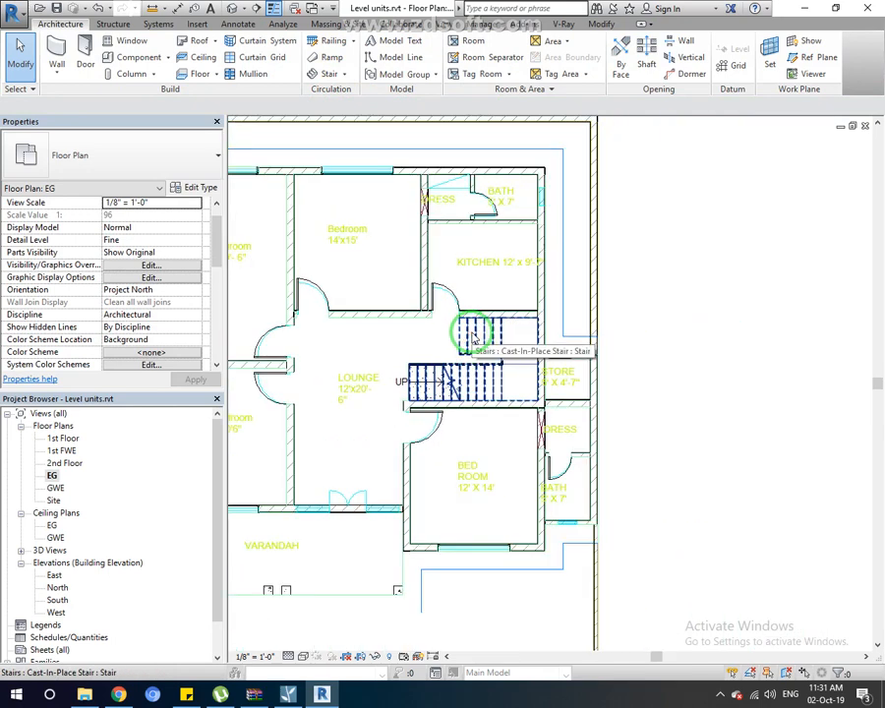
left_click(231, 8)
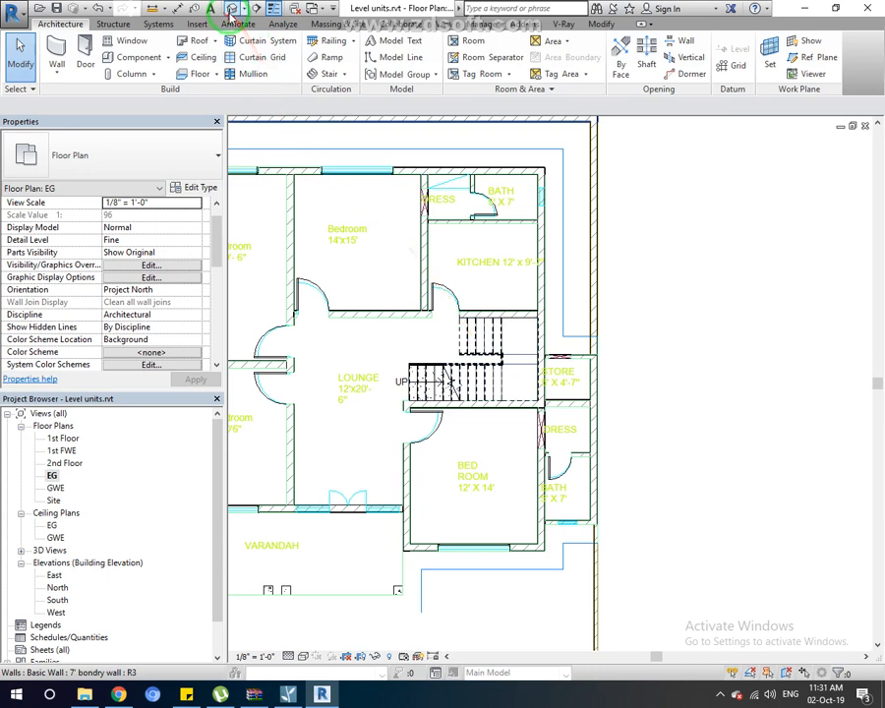
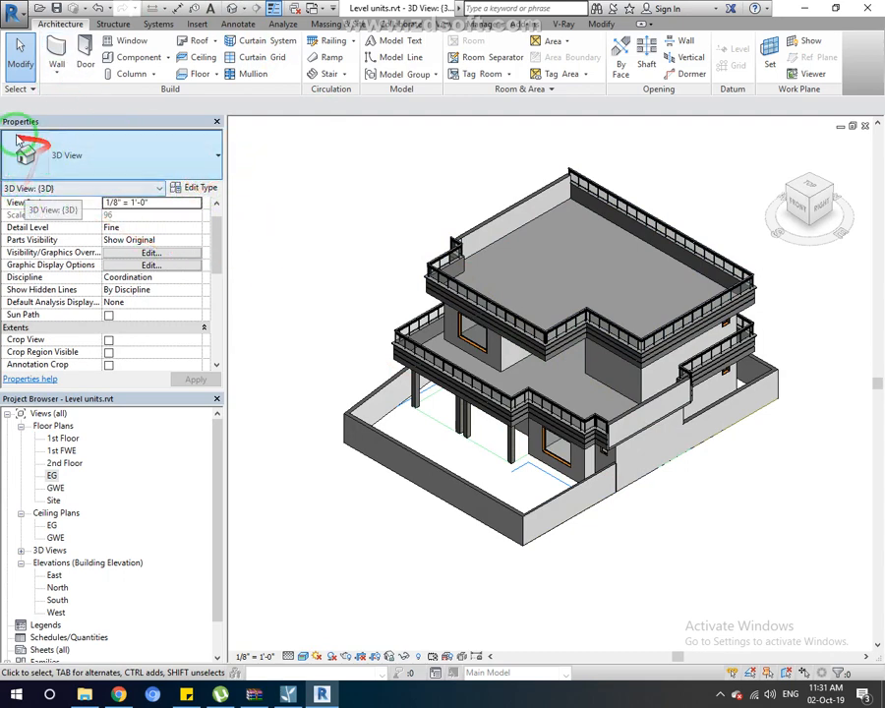
left_click_drag(215, 234, 189, 264)
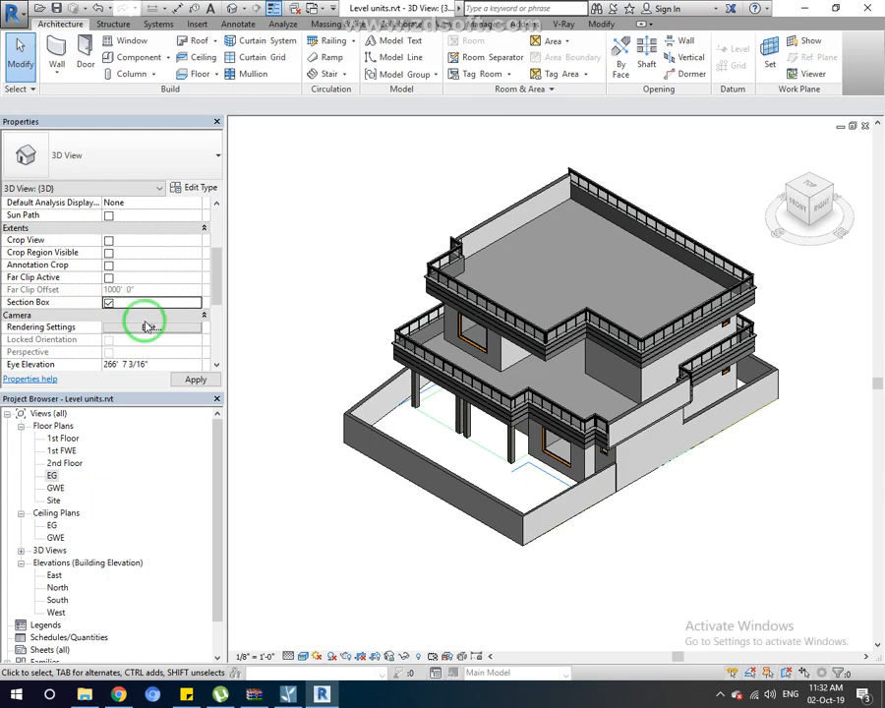
scroll(567, 336, "down", 3)
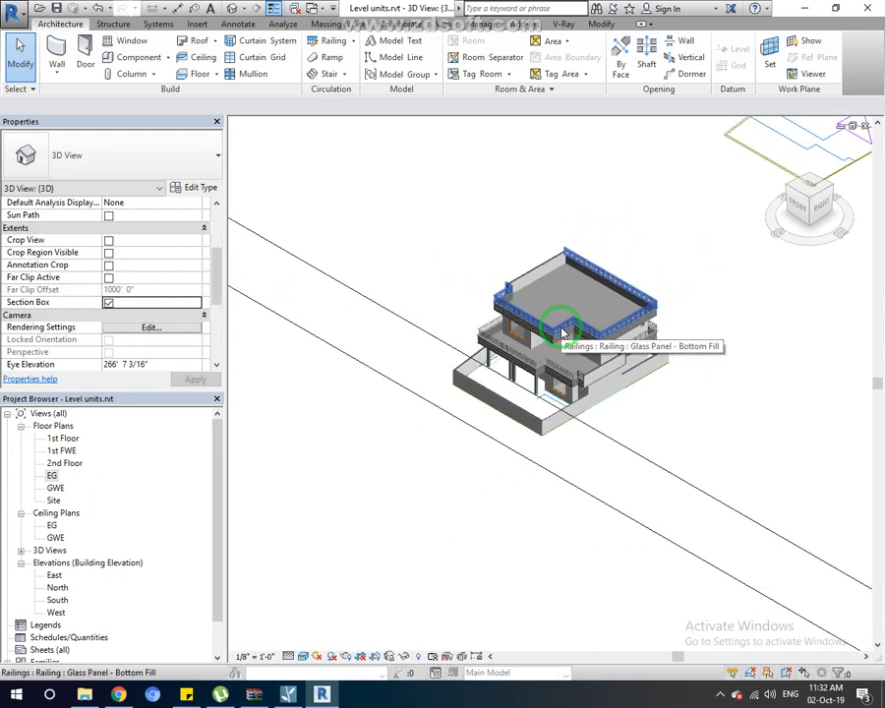
scroll(566, 335, "down", 4)
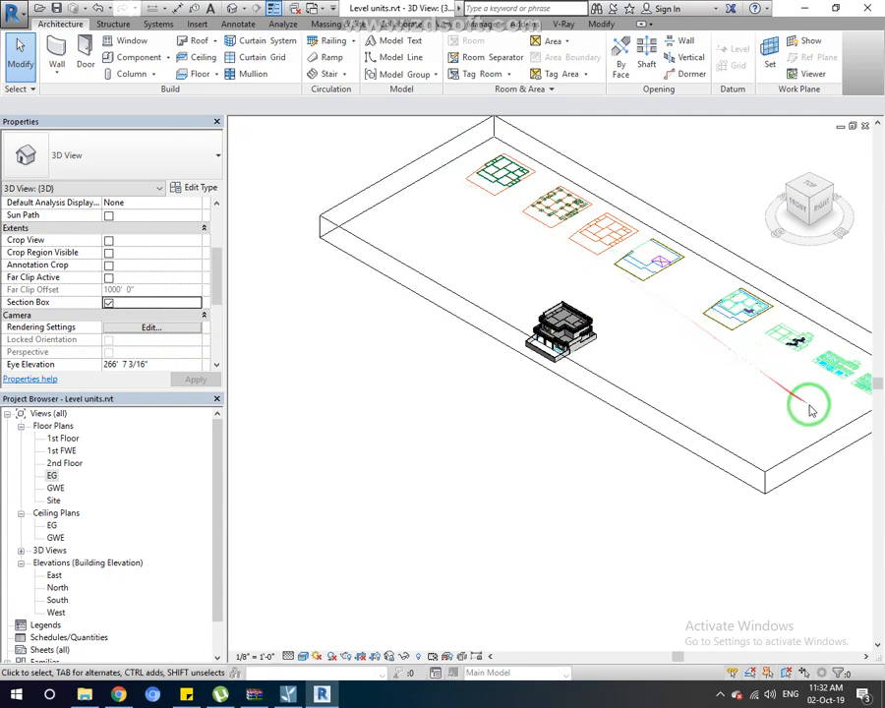
double_click(52, 475)
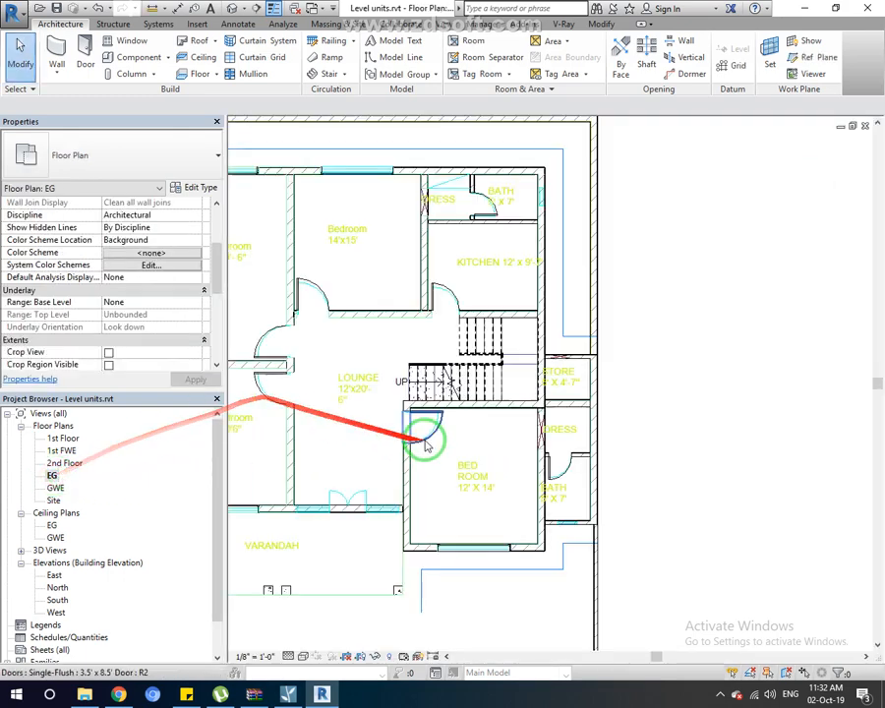
- Delete the row of surplus imported drawings lying outside the house plan in the EG floor plan
scroll(427, 446, "down", 10)
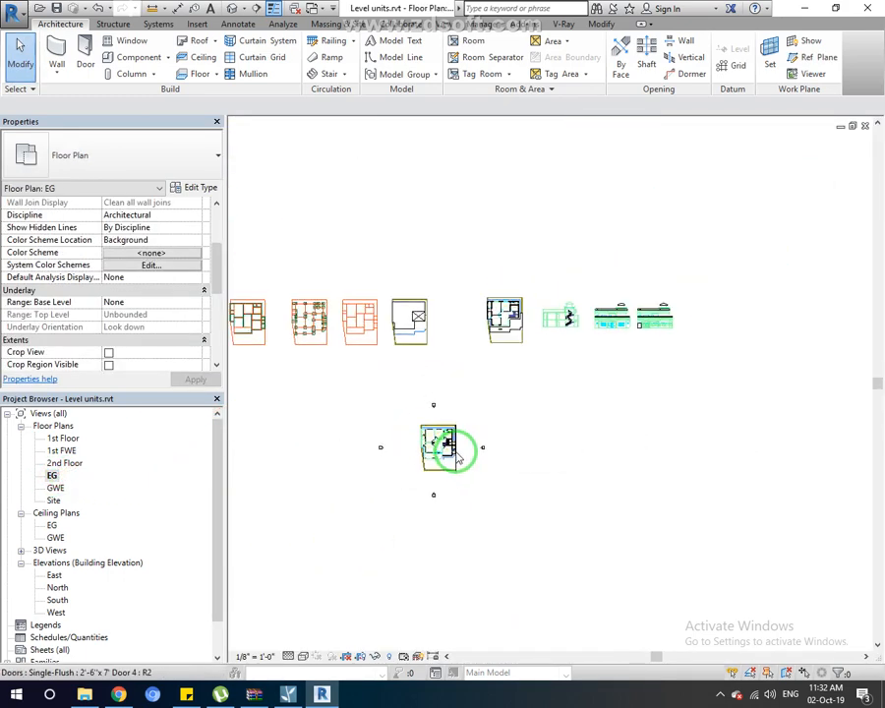
left_click_drag(643, 317, 317, 410)
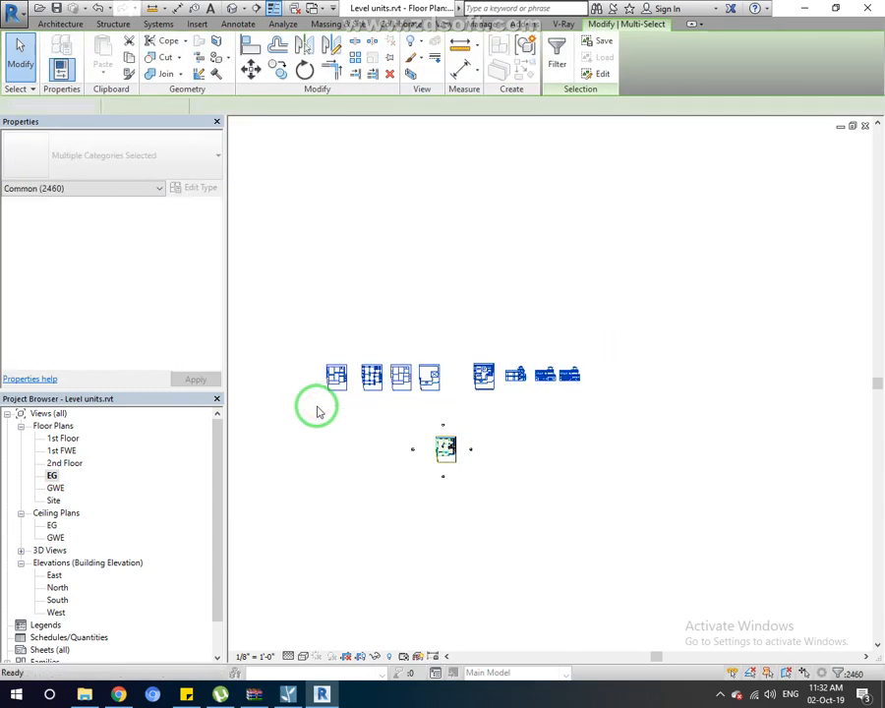
key("Delete")
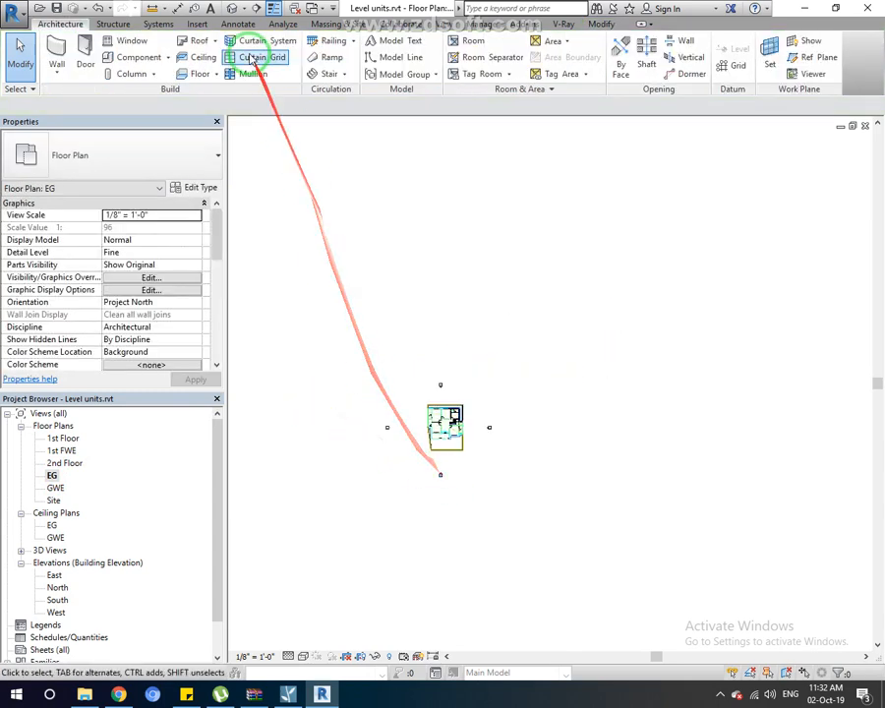
- In the default 3D view, shrink the section box's sides to fit more closely around the house
left_click(229, 8)
left_click(589, 372)
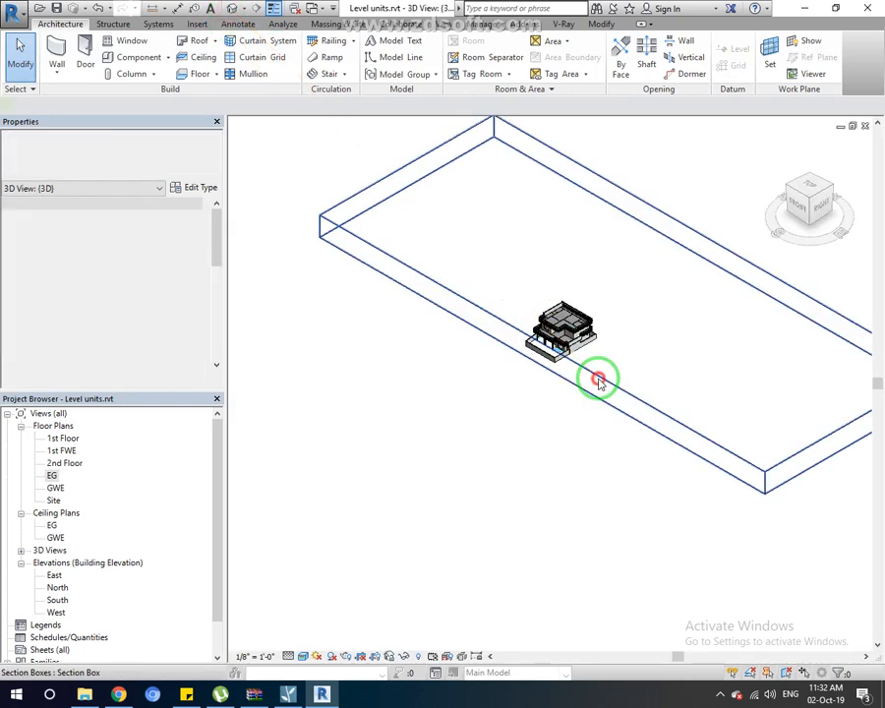
left_click_drag(716, 257, 611, 316)
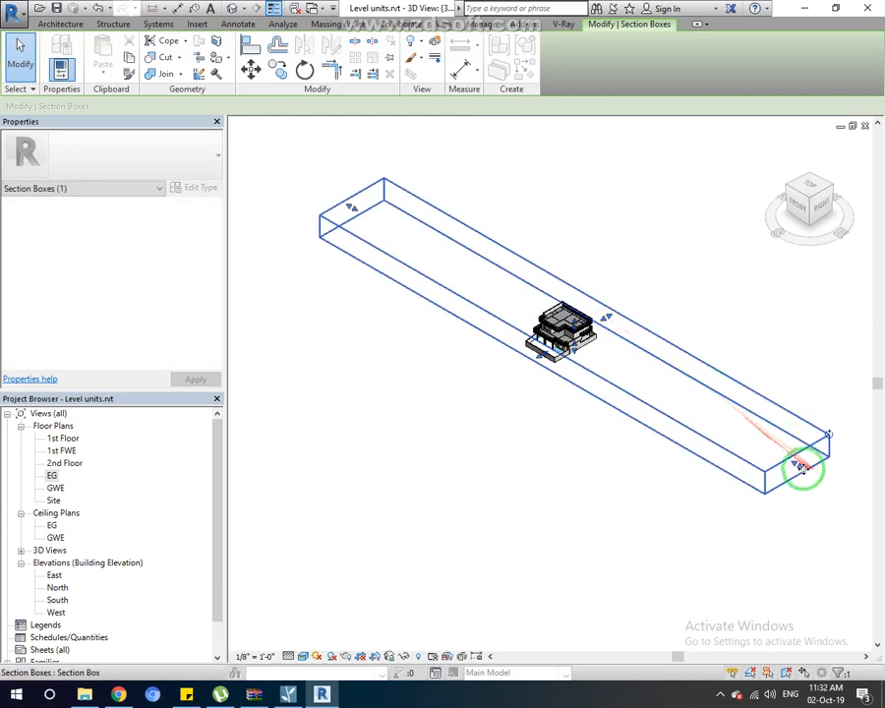
left_click_drag(794, 465, 583, 370)
left_click_drag(352, 211, 514, 340)
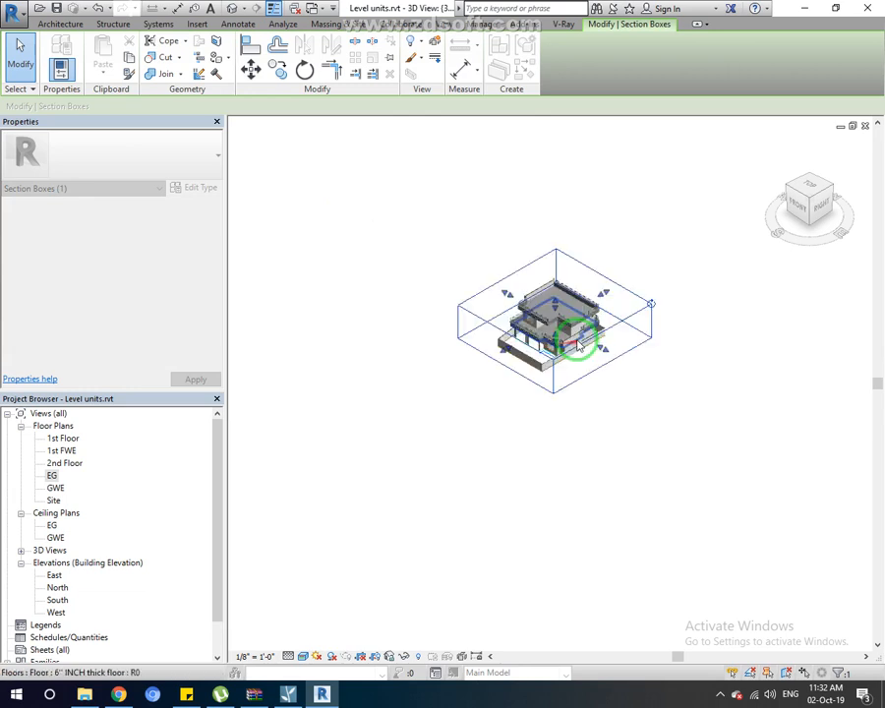
- Lower the section box's top through the upper storey to just above the first-floor slab
scroll(569, 328, "up", 5)
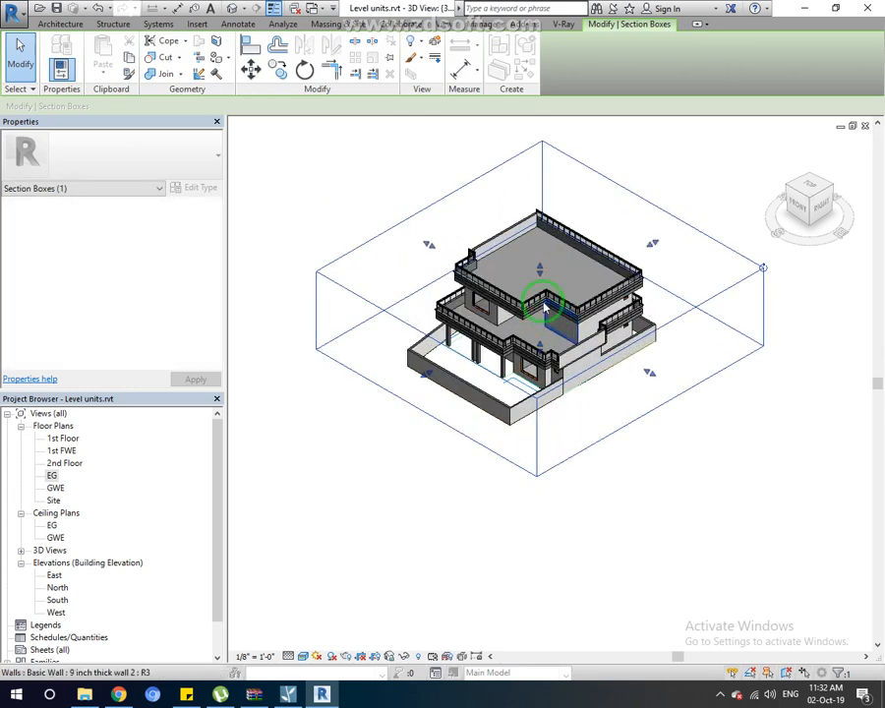
left_click_drag(539, 274, 539, 305)
scroll(541, 305, "up", 5)
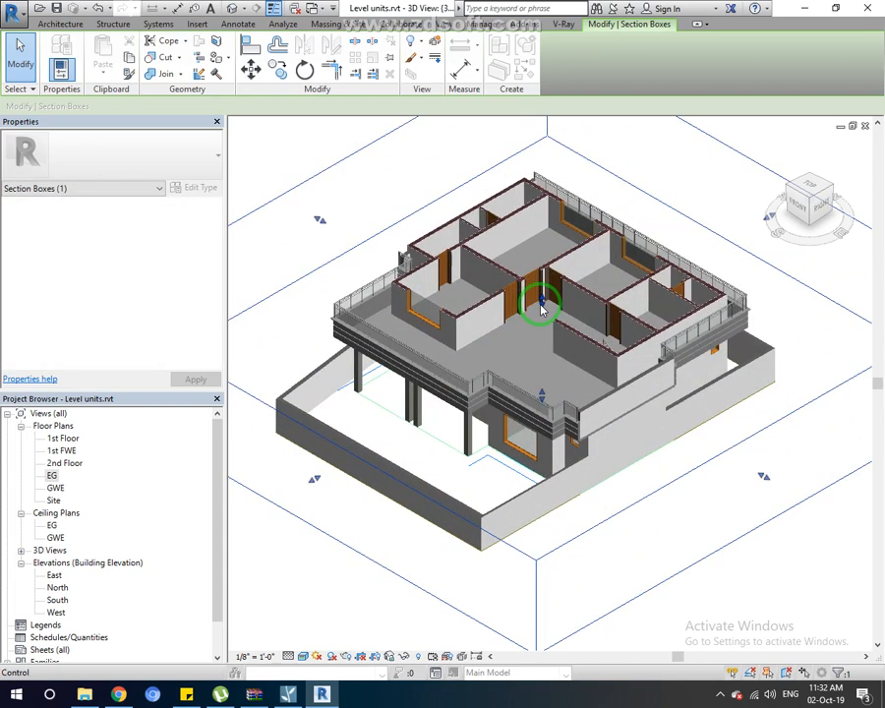
scroll(572, 370, "up", 3)
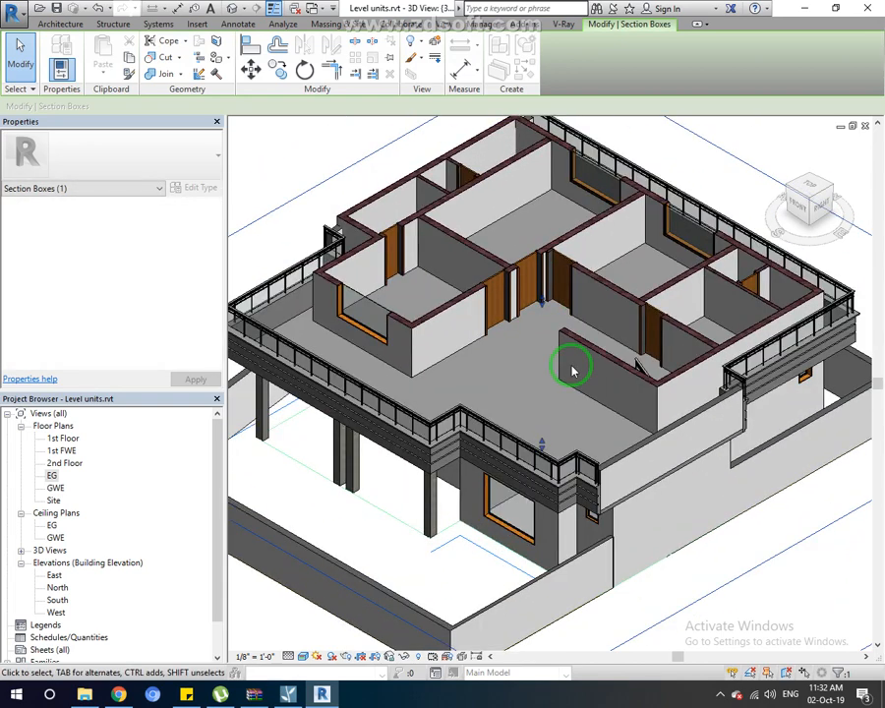
left_click_drag(542, 301, 541, 300)
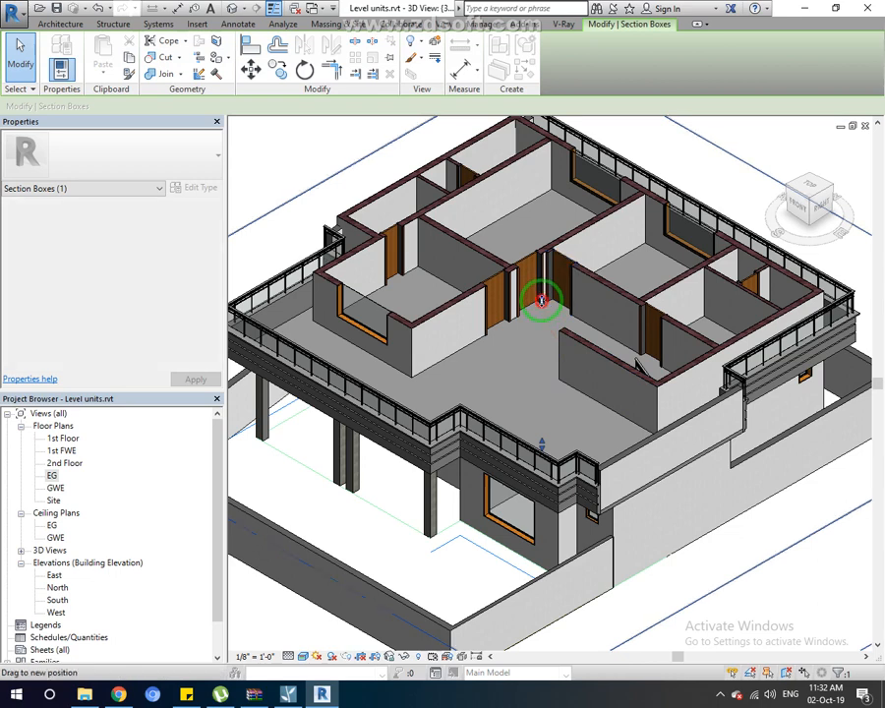
left_click_drag(542, 344, 533, 341)
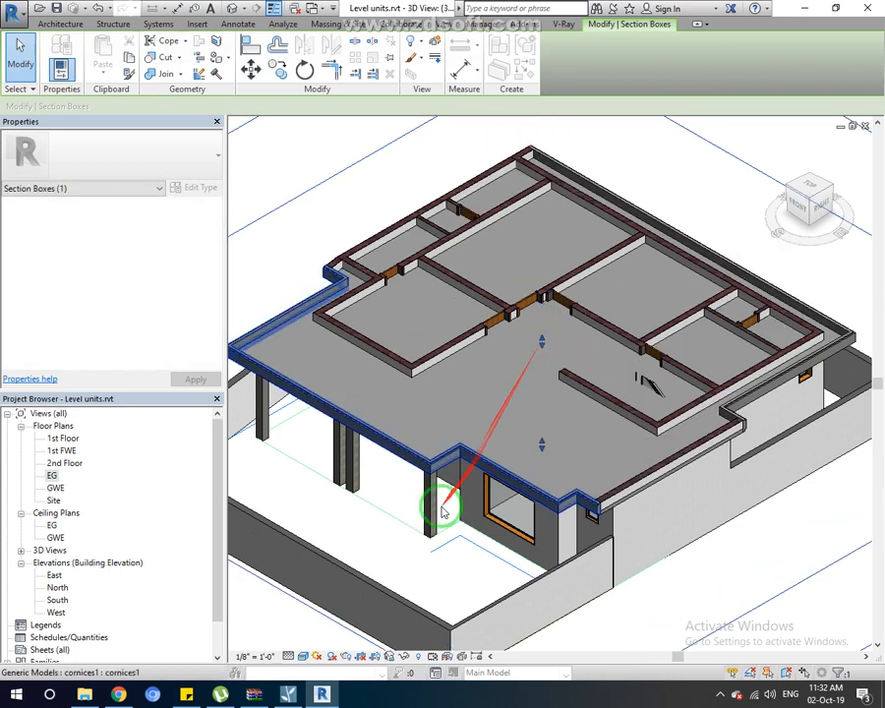
- Show the front of the model in Wireframe and lower the section box's top to the upper face of the first-floor slab
left_click(800, 210)
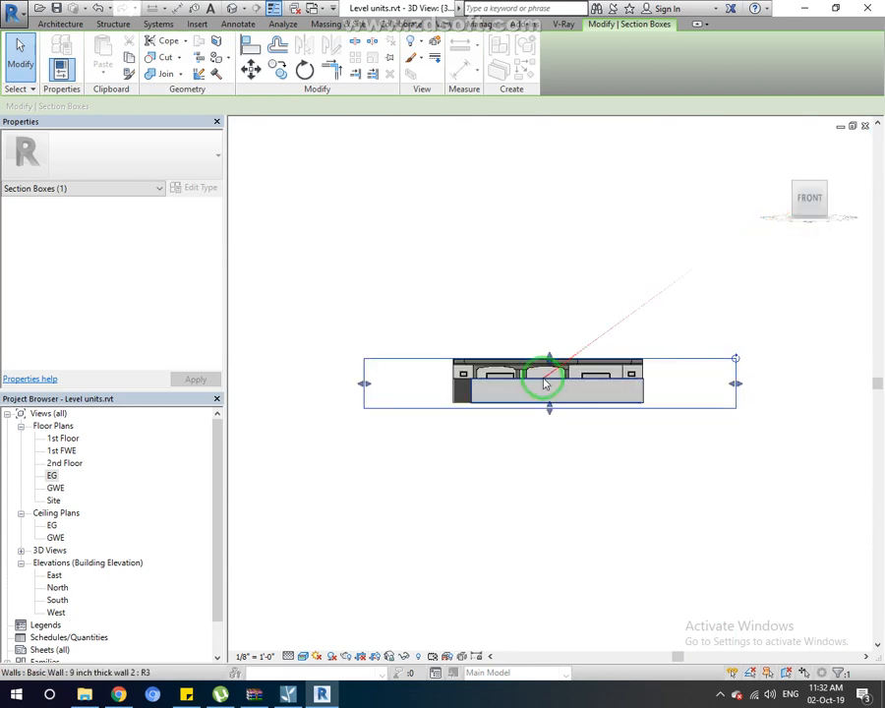
scroll(546, 384, "up", 5)
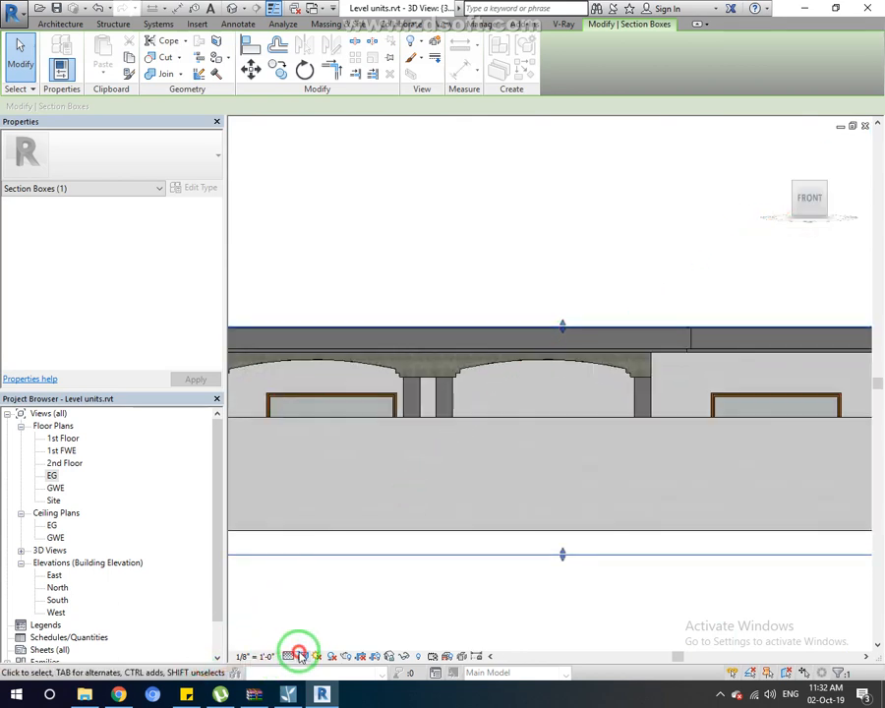
left_click(300, 656)
left_click(336, 572)
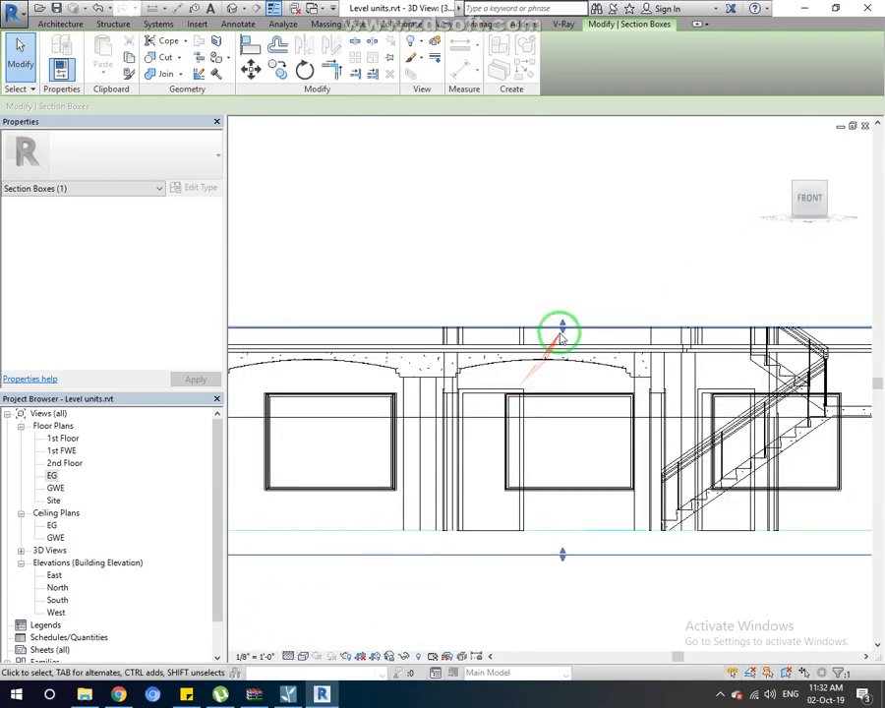
scroll(561, 329, "up", 4)
middle_click_drag(725, 425, 508, 392)
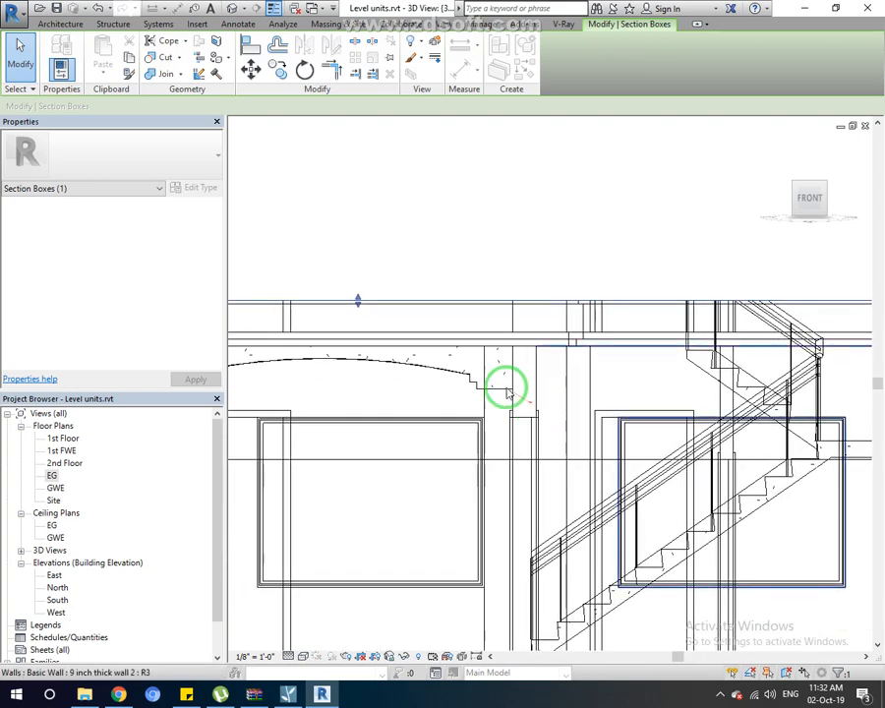
left_click_drag(358, 300, 358, 336)
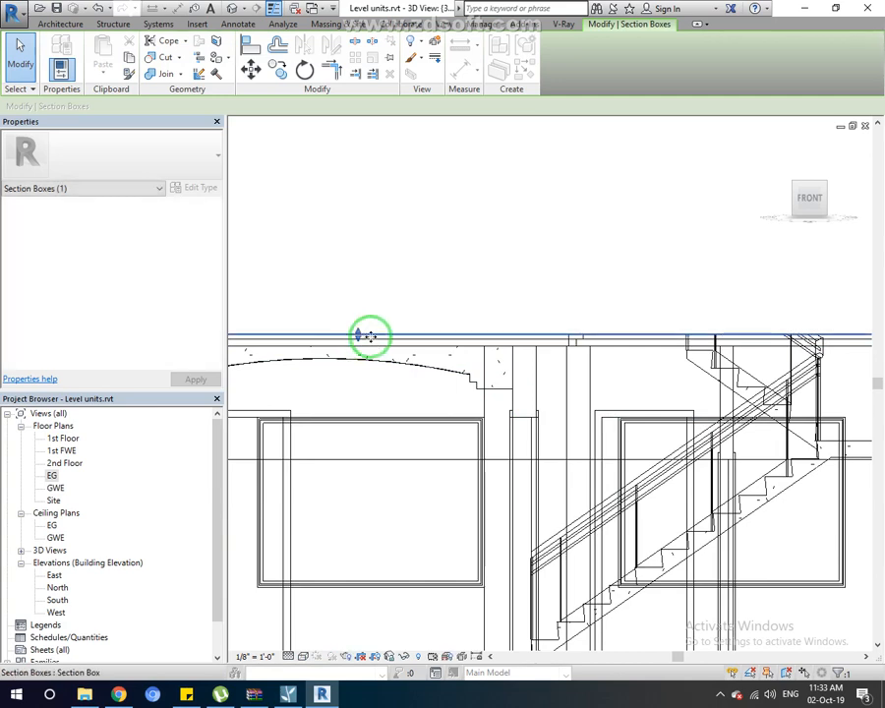
- Switch the 3D view to an isometric angle with the Realistic visual style, and save the project
left_click(799, 191)
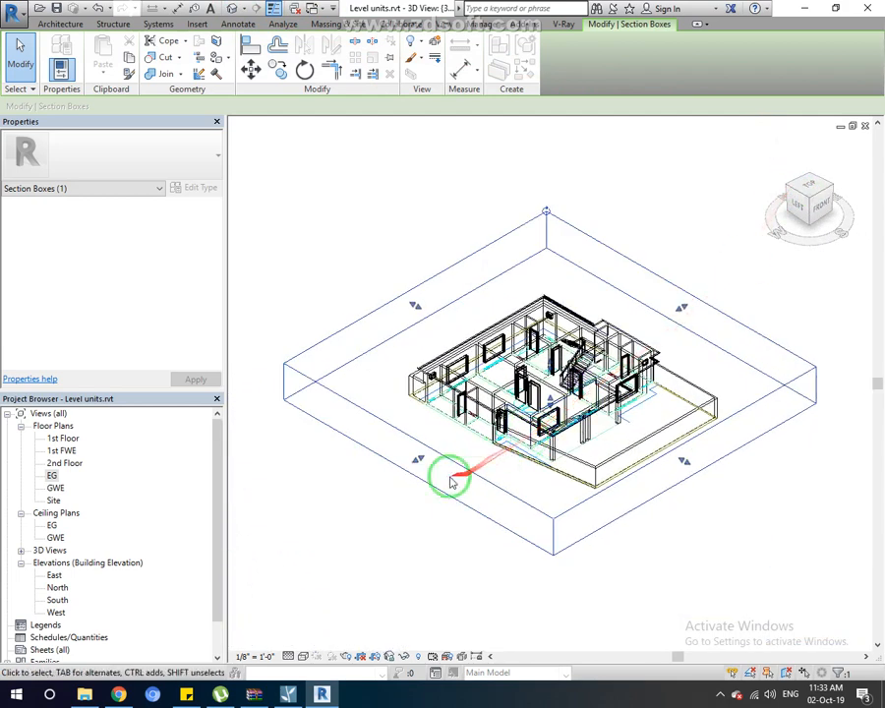
scroll(493, 413, "up", 3)
left_click(300, 658)
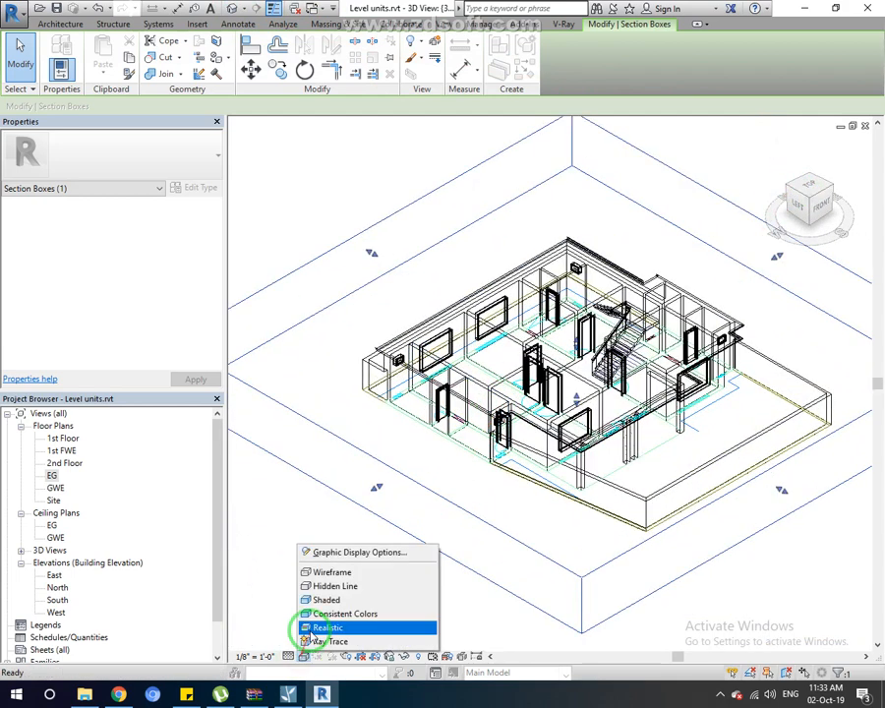
left_click(356, 635)
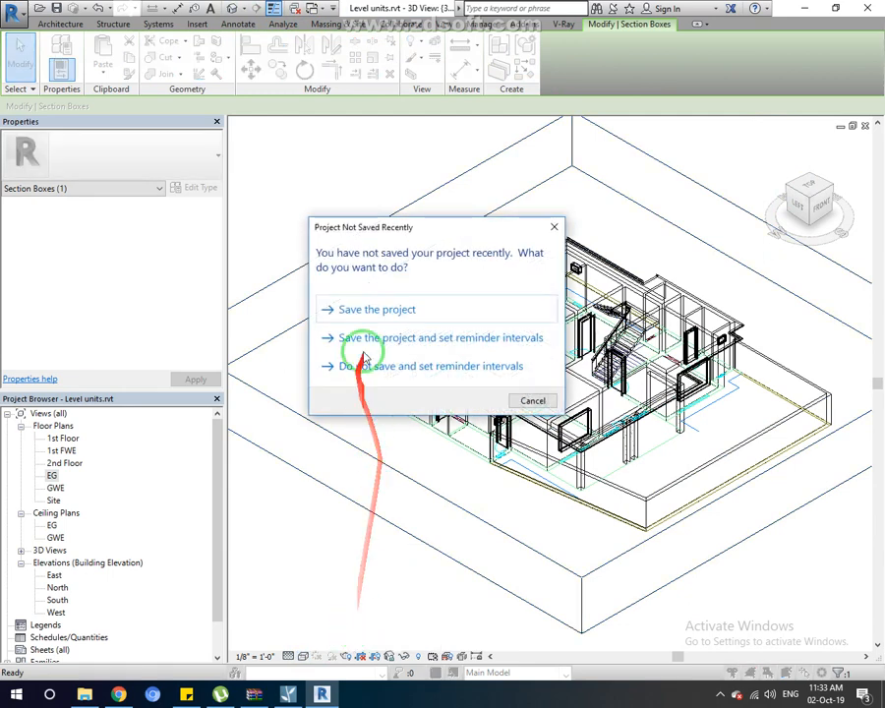
left_click(333, 311)
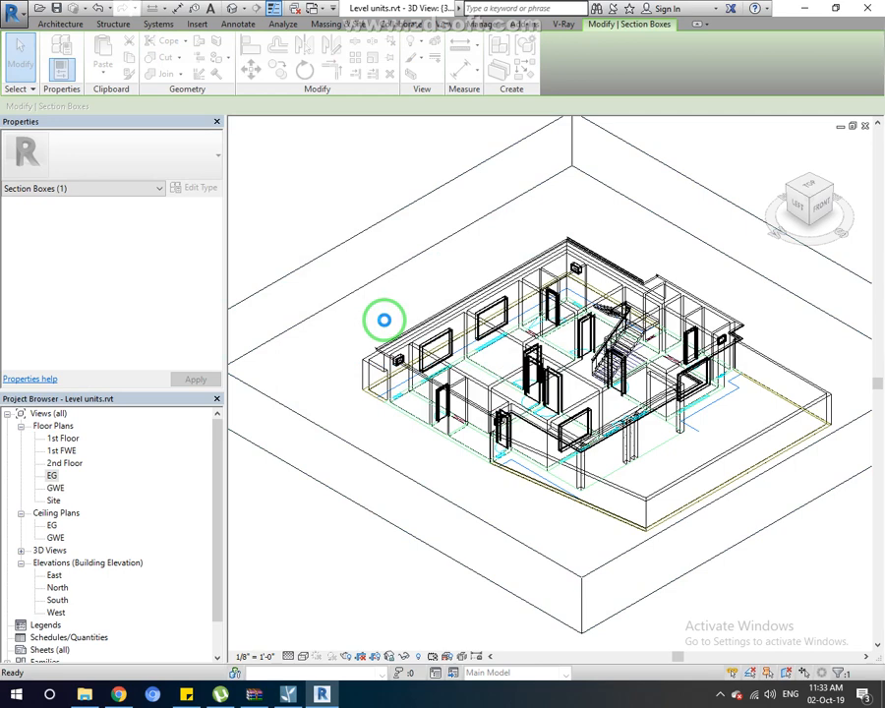
left_click(384, 320)
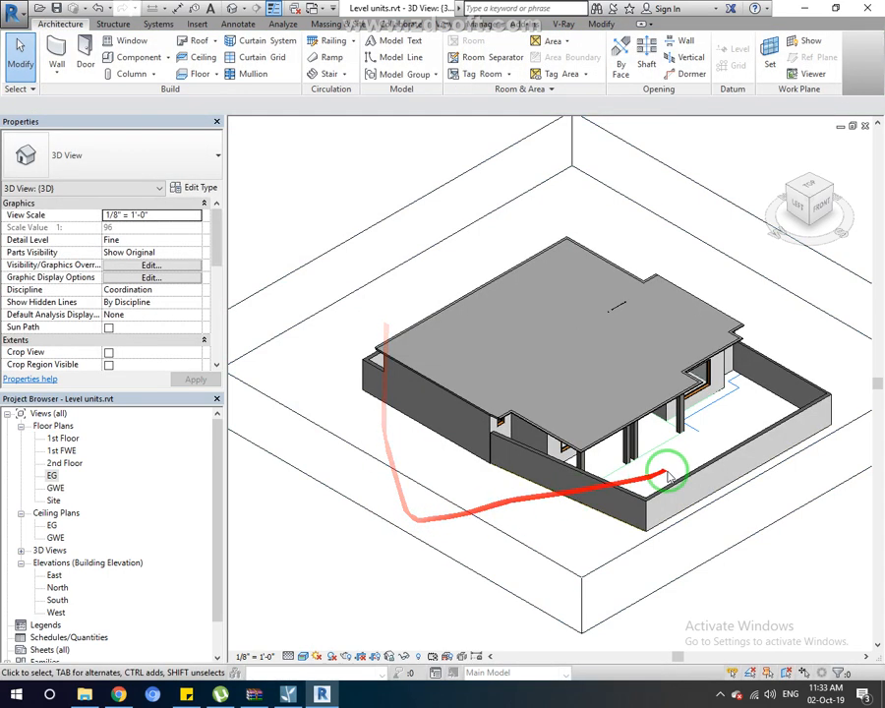
- Lower the section box's top below the first-floor slab to expose the ground-floor rooms and staircase
left_click(413, 203)
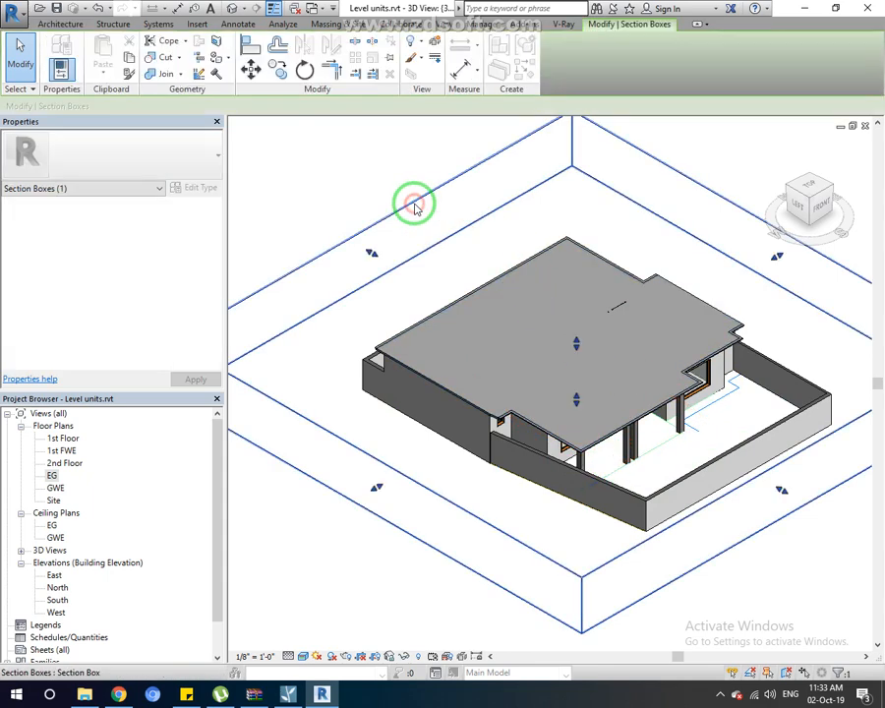
left_click(577, 344)
left_click_drag(576, 346, 578, 354)
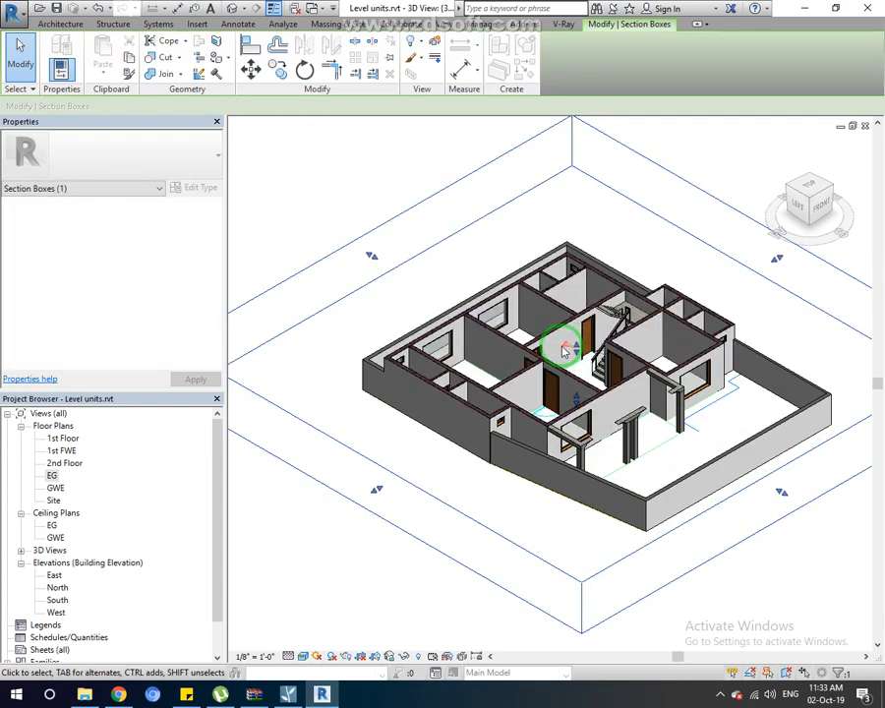
- Examine the staircase's upper flight, landing and railing, and how the steps meet the adjoining wall
scroll(645, 425, "up", 6)
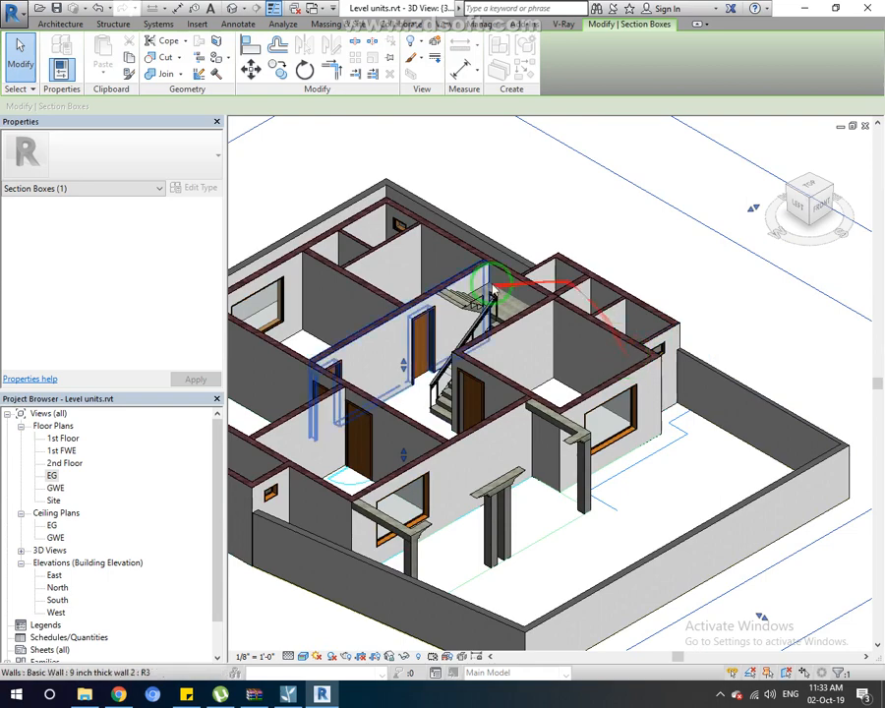
scroll(497, 333, "up", 4)
scroll(504, 340, "up", 5)
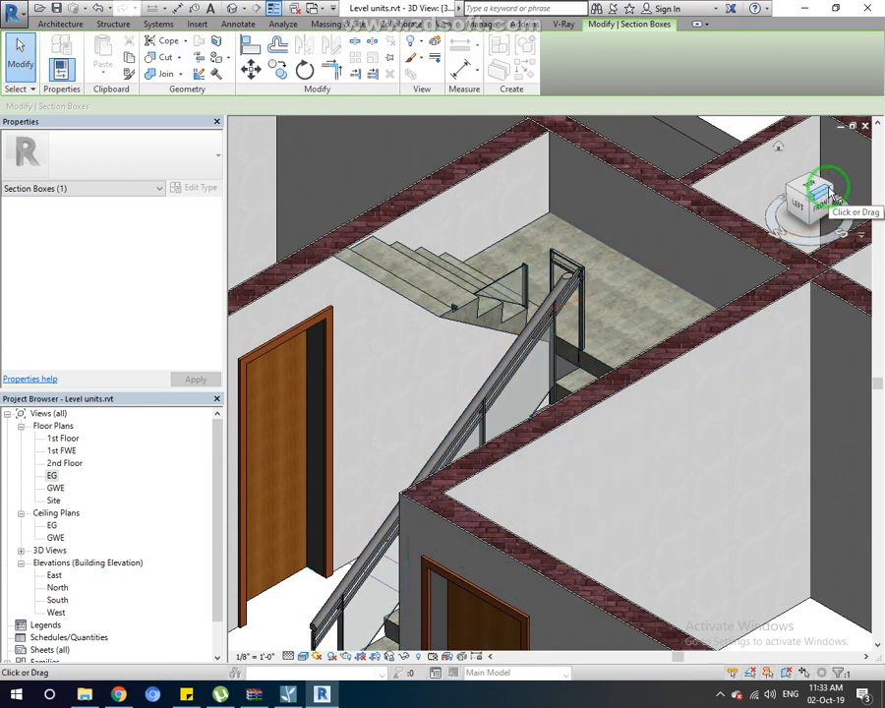
scroll(344, 246, "up", 5)
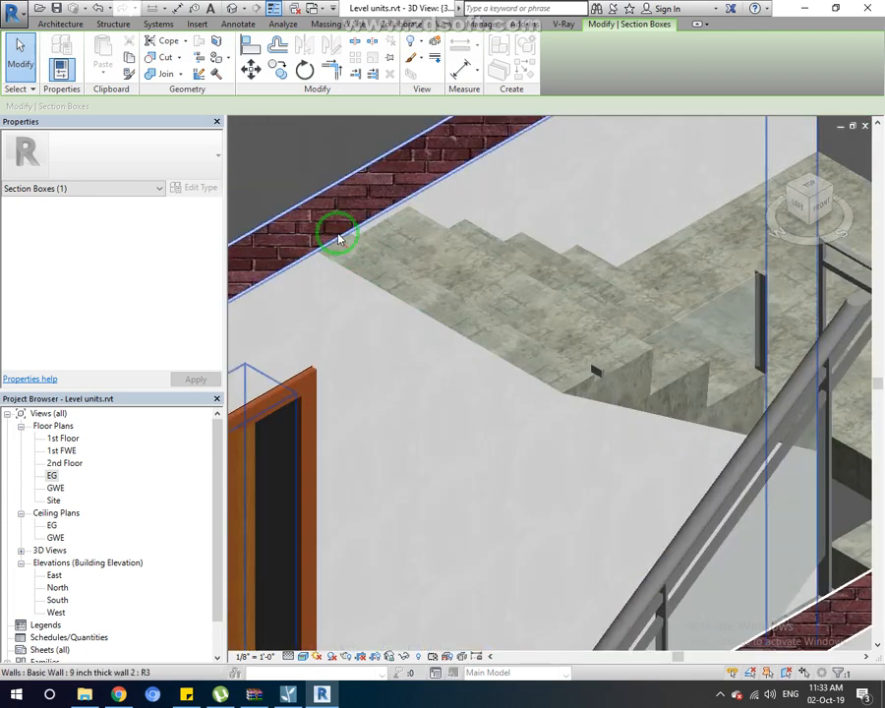
left_click_drag(324, 253, 446, 306)
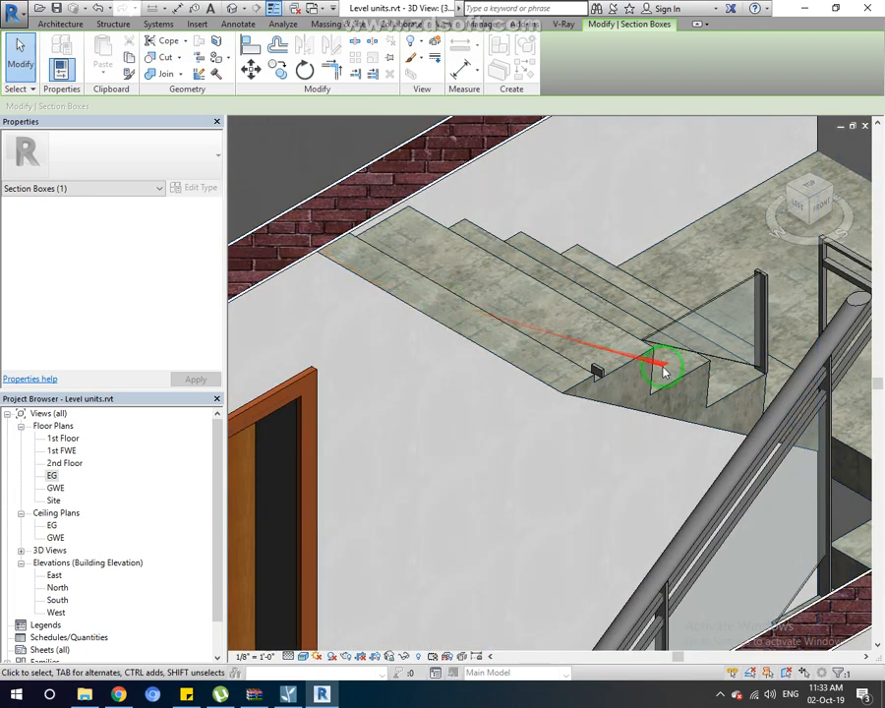
scroll(629, 354, "down", 5)
scroll(551, 339, "up", 3)
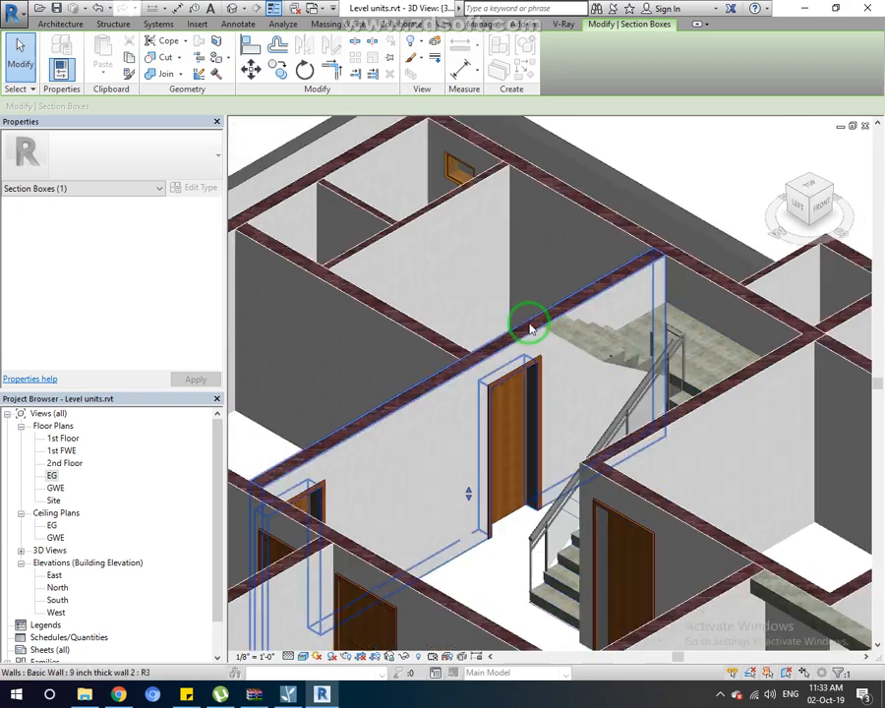
- Lower the section box's top further so it cuts through the ground-floor walls, doors and windows around the staircase
scroll(529, 328, "down", 6)
left_click_drag(590, 247, 642, 222)
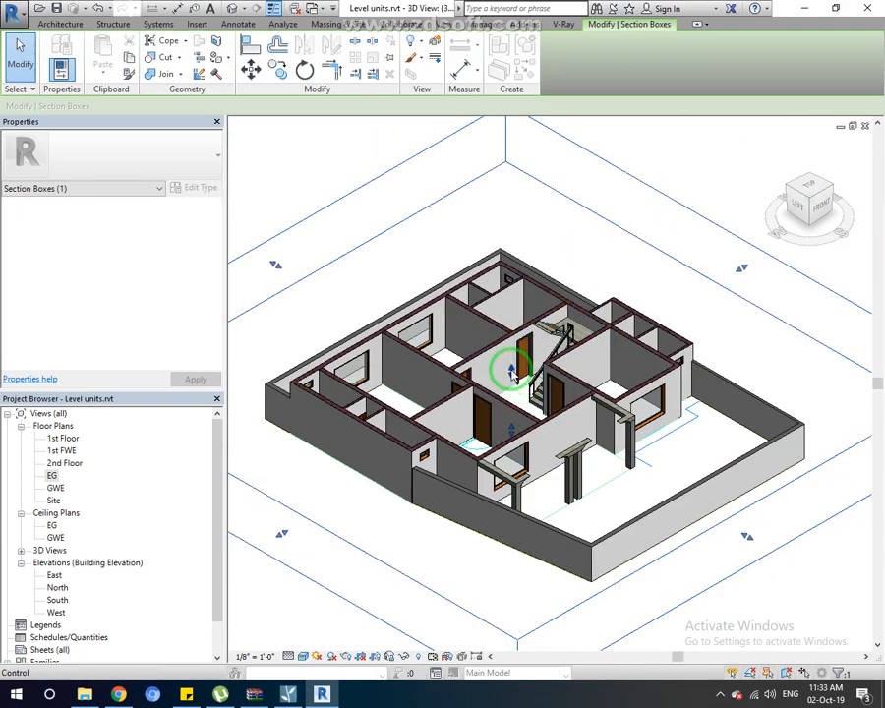
left_click_drag(511, 371, 511, 394)
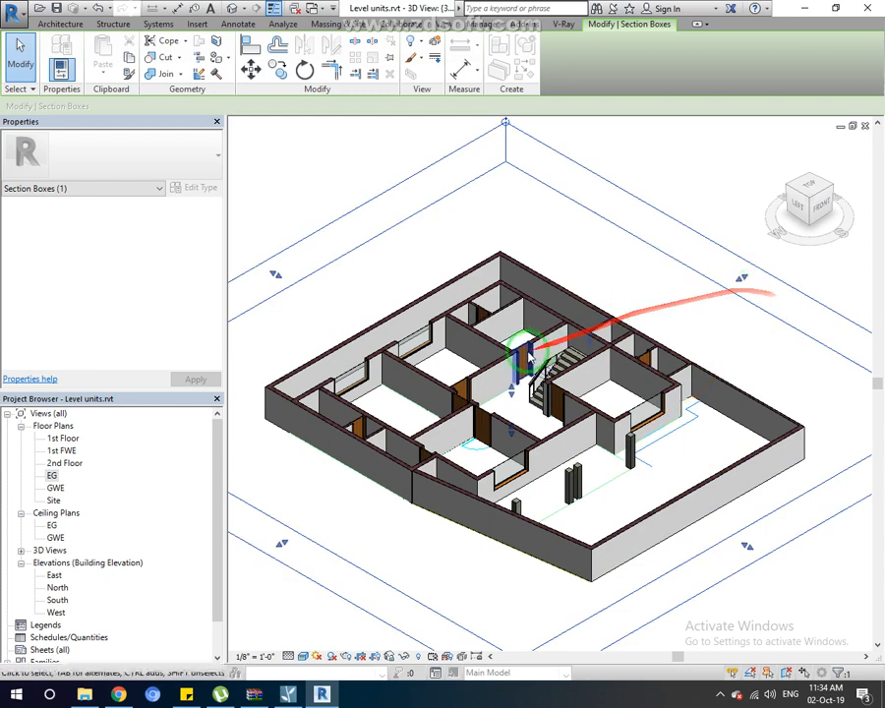
- Turn off the section box, view the whole house from its front-right corner, and reopen the EG floor plan
left_click(293, 175)
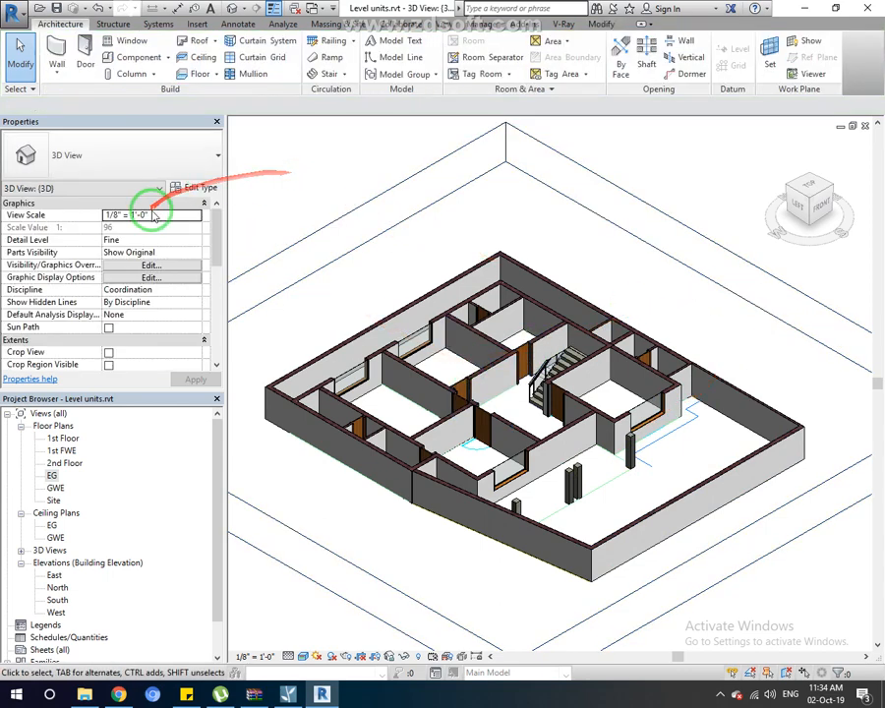
scroll(134, 295, "down", 5)
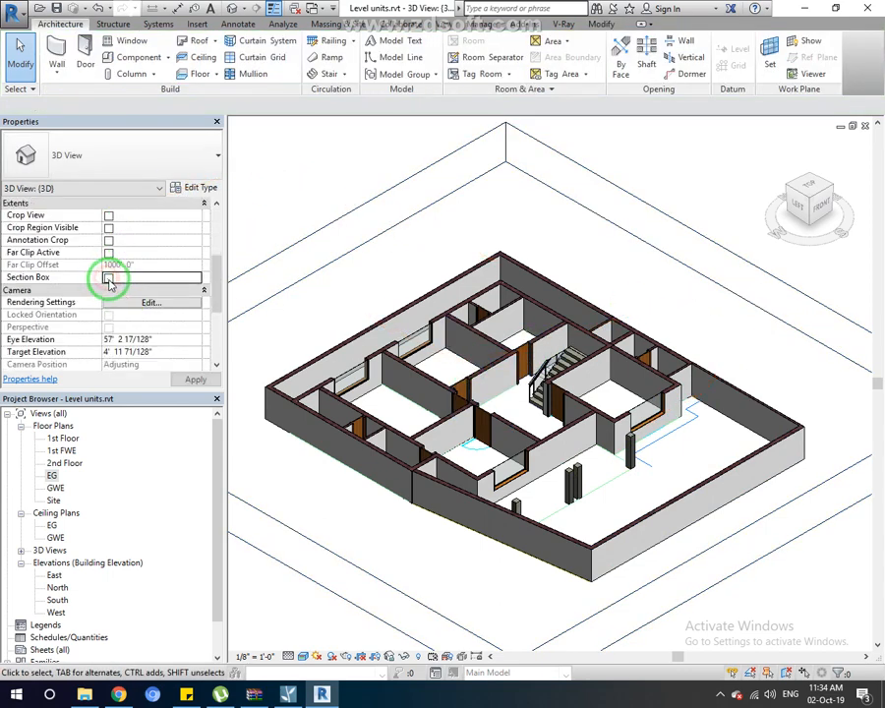
left_click(108, 278)
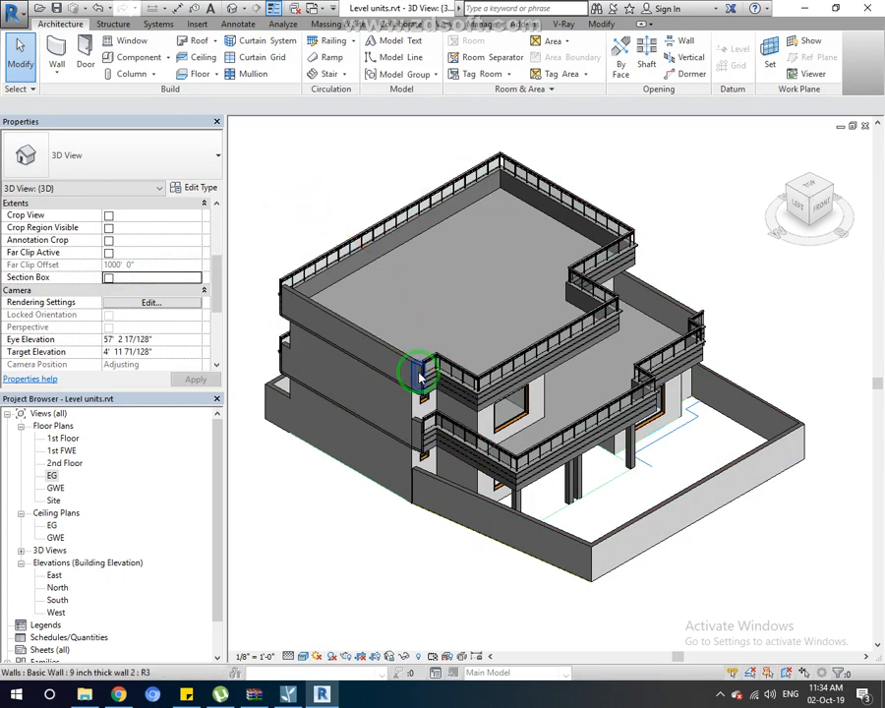
left_click(830, 186)
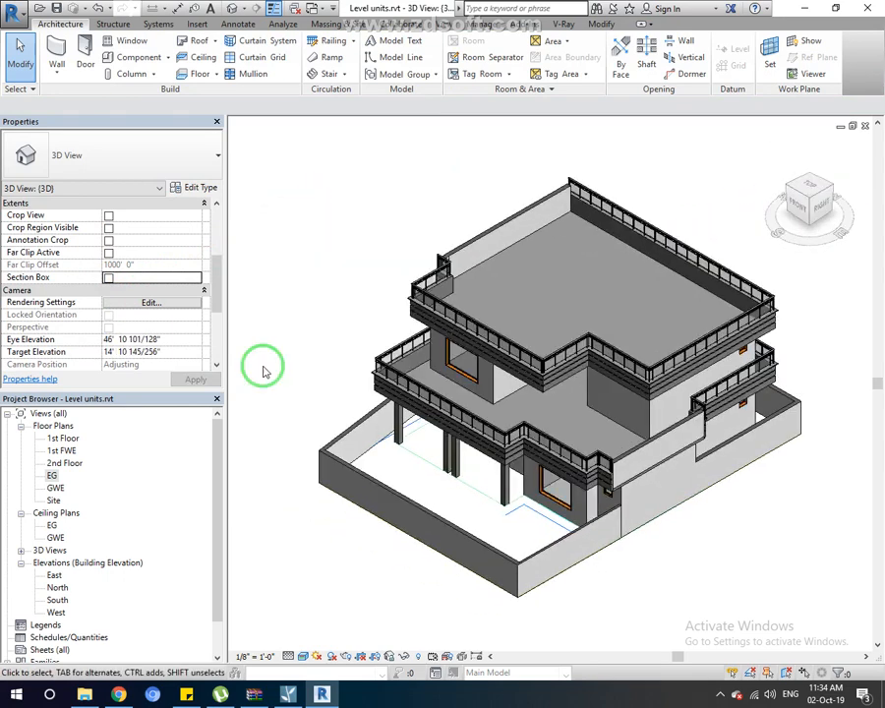
double_click(54, 478)
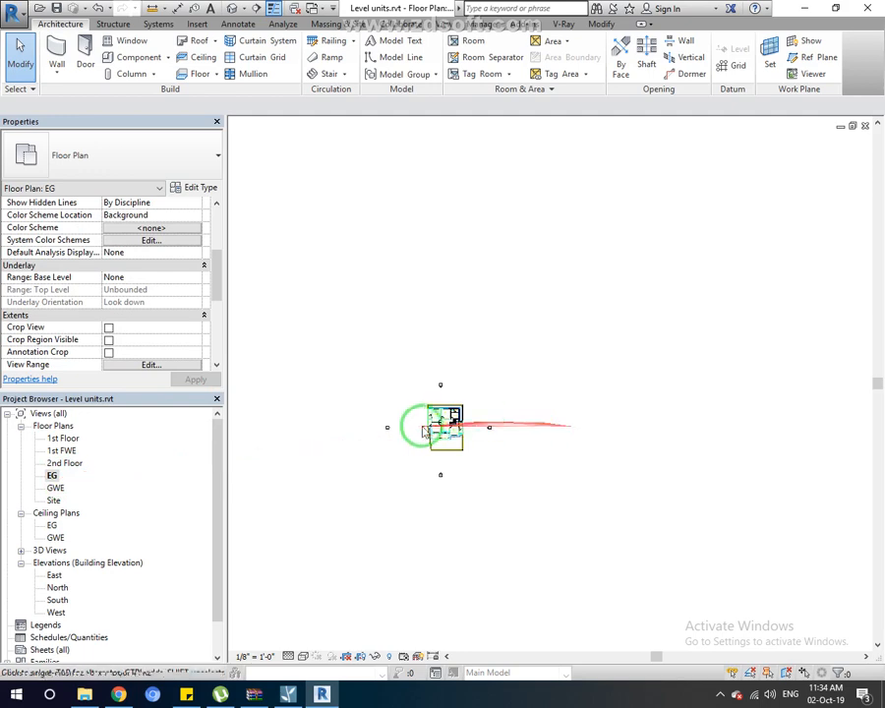
- Copy the staircase with its railing from the EG plan and paste it aligned to the 2nd Floor level
scroll(440, 430, "up", 5)
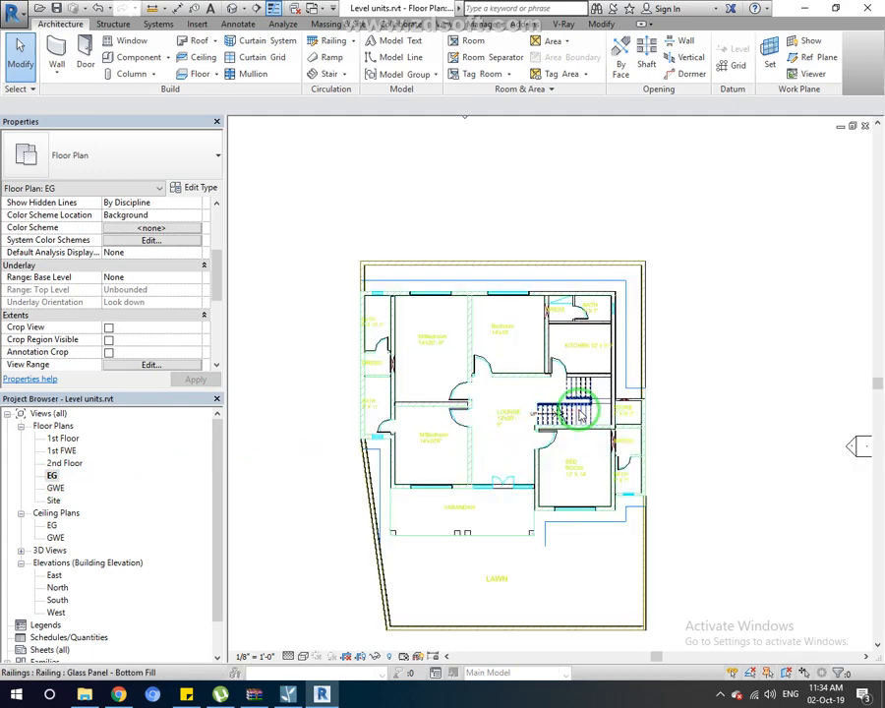
left_click(579, 411)
scroll(603, 362, "up", 6)
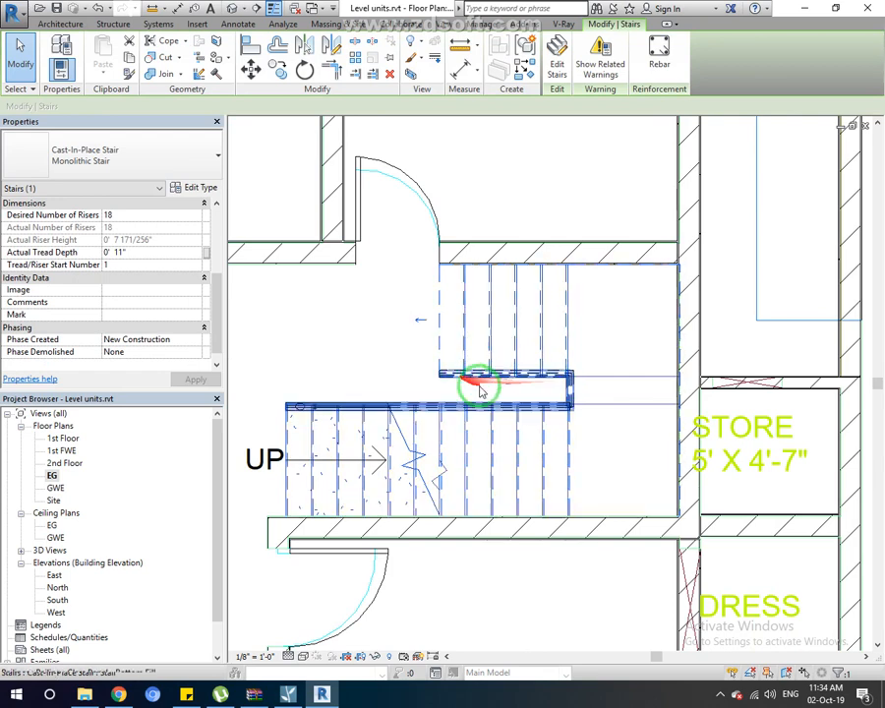
left_click_drag(516, 387, 428, 352)
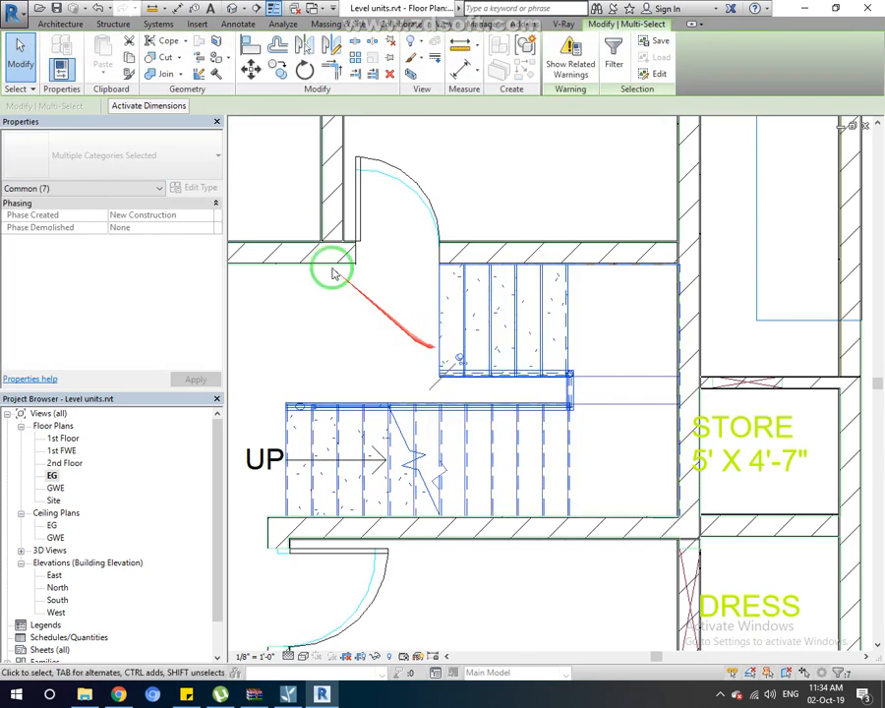
left_click(128, 57)
left_click(103, 65)
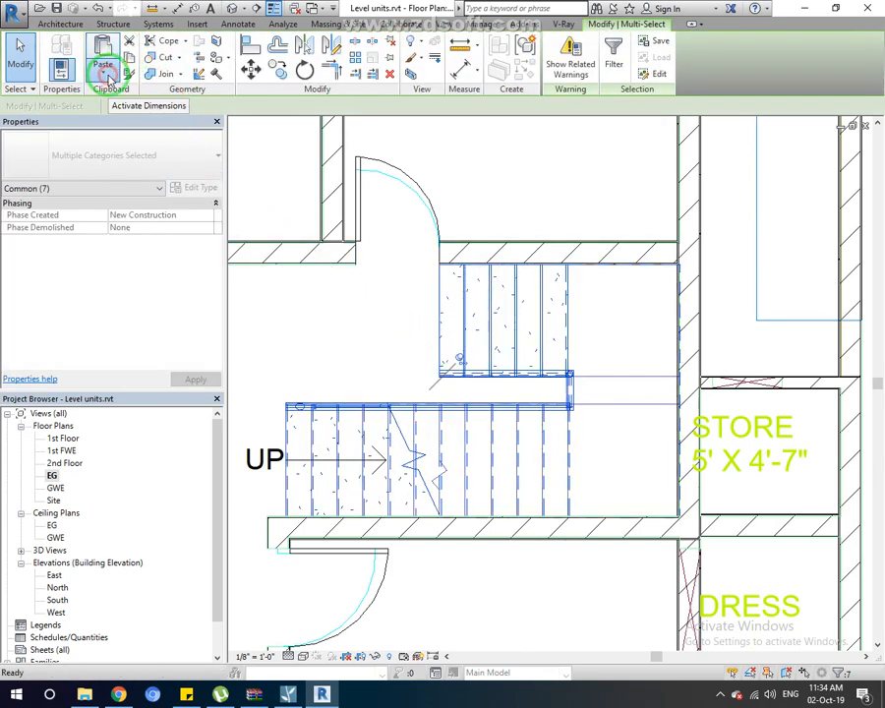
left_click(130, 119)
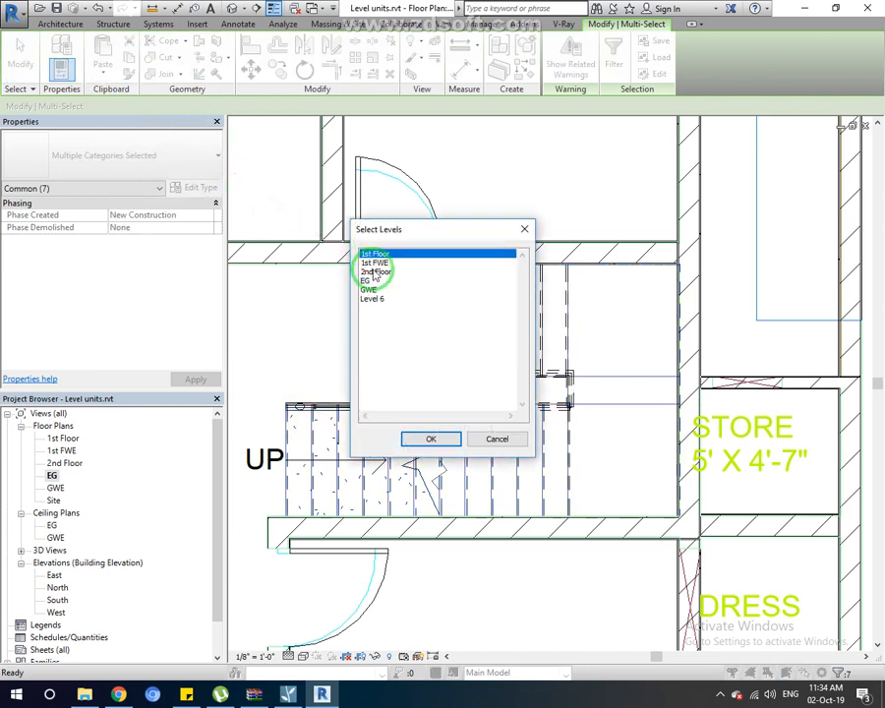
left_click(374, 272)
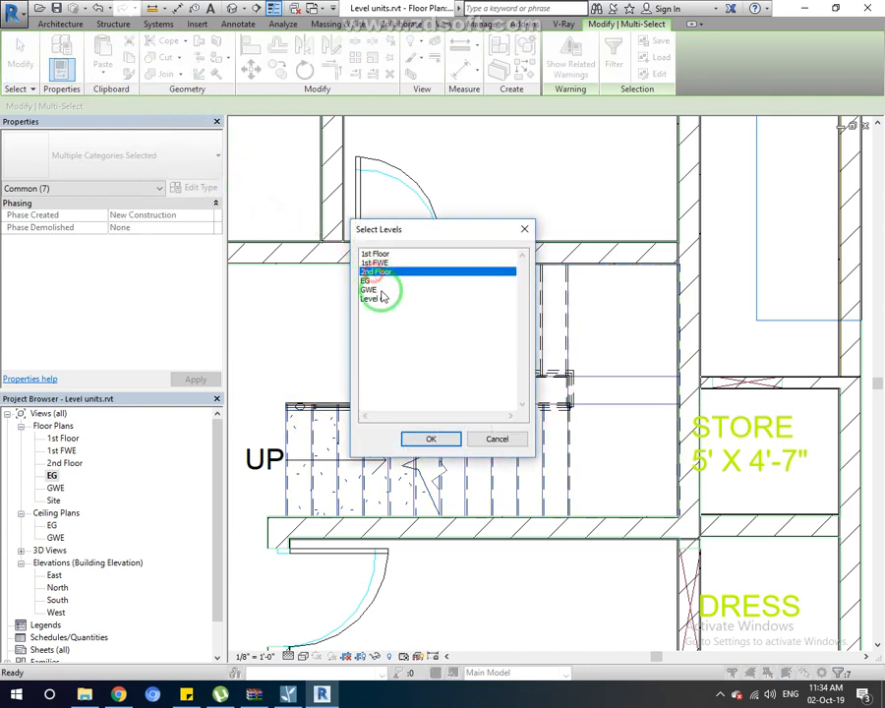
left_click(433, 443)
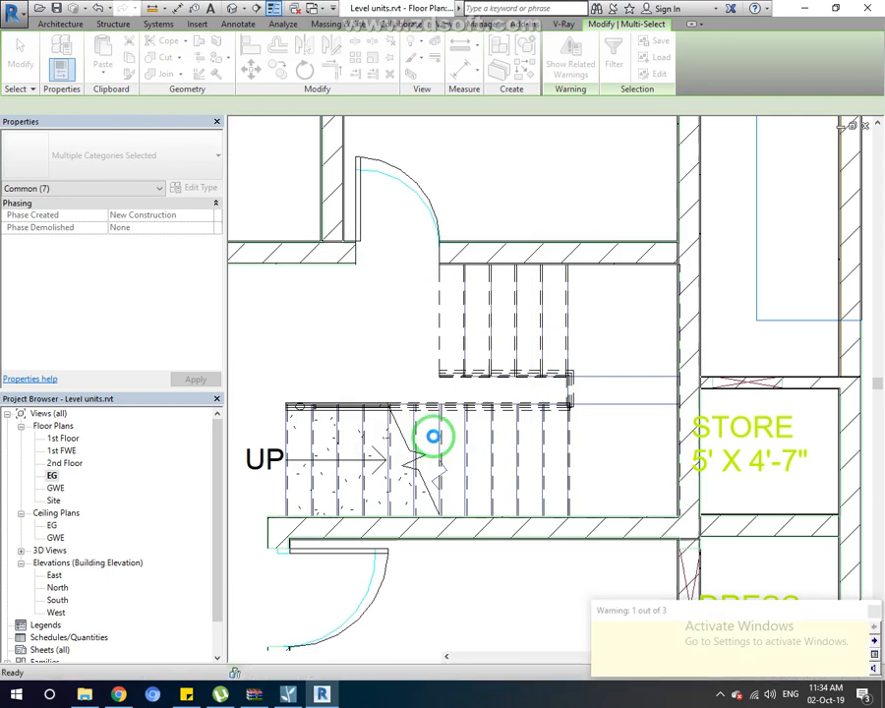
left_click(869, 612)
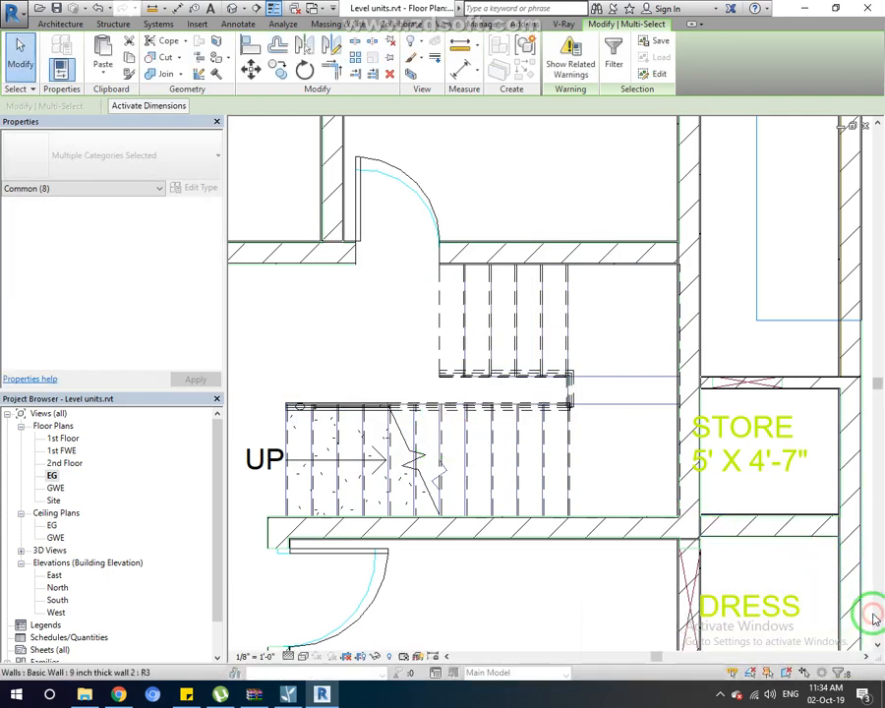
- Draw a building section across the full house width through the staircase's lower flight and extend its depth further beyond the rear boundary wall
scroll(423, 349, "down", 2)
scroll(428, 350, "down", 5)
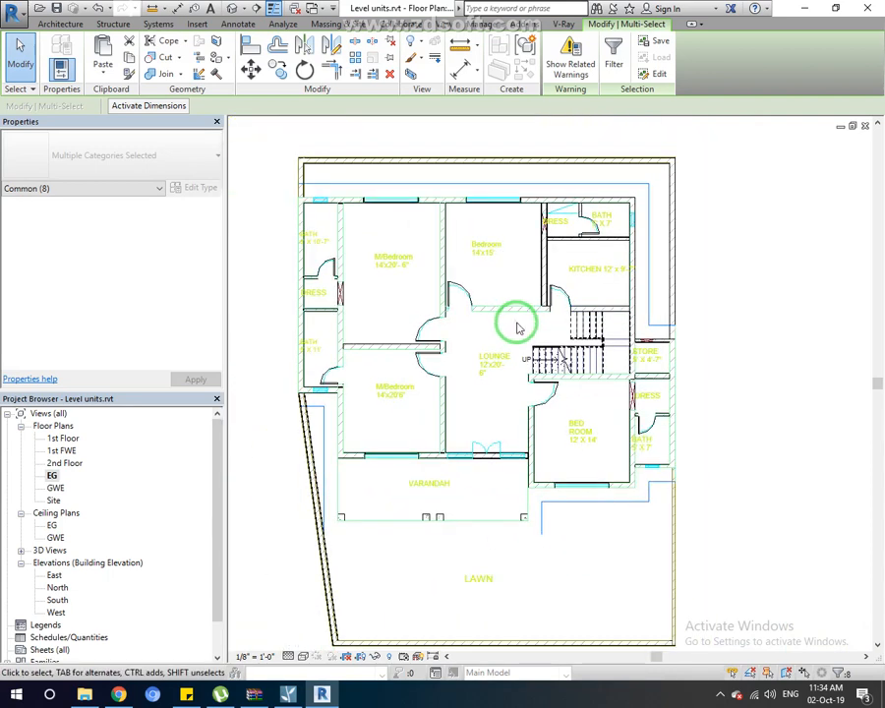
left_click(257, 11)
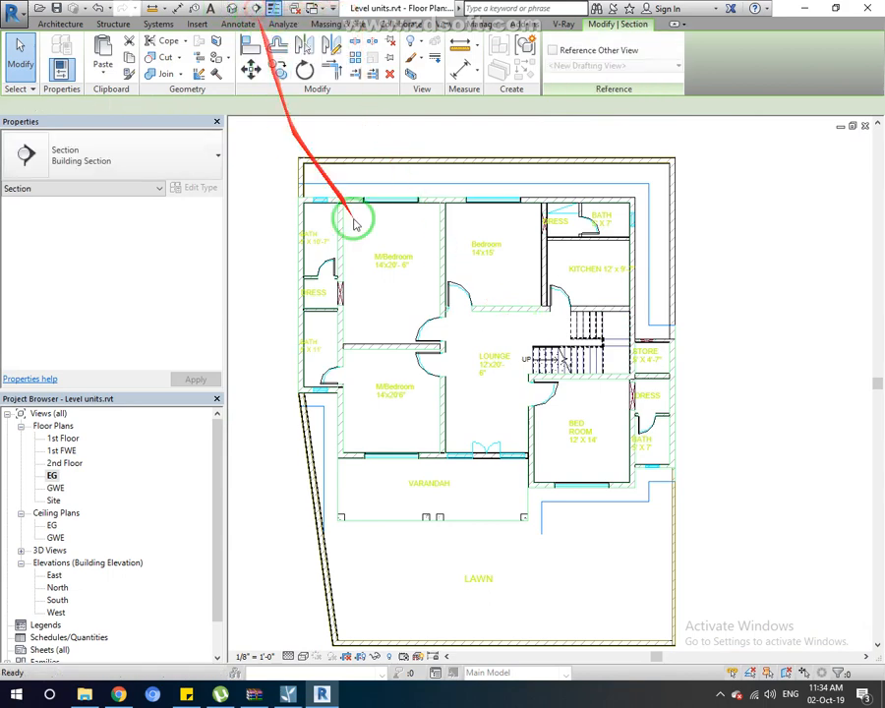
left_click(247, 362)
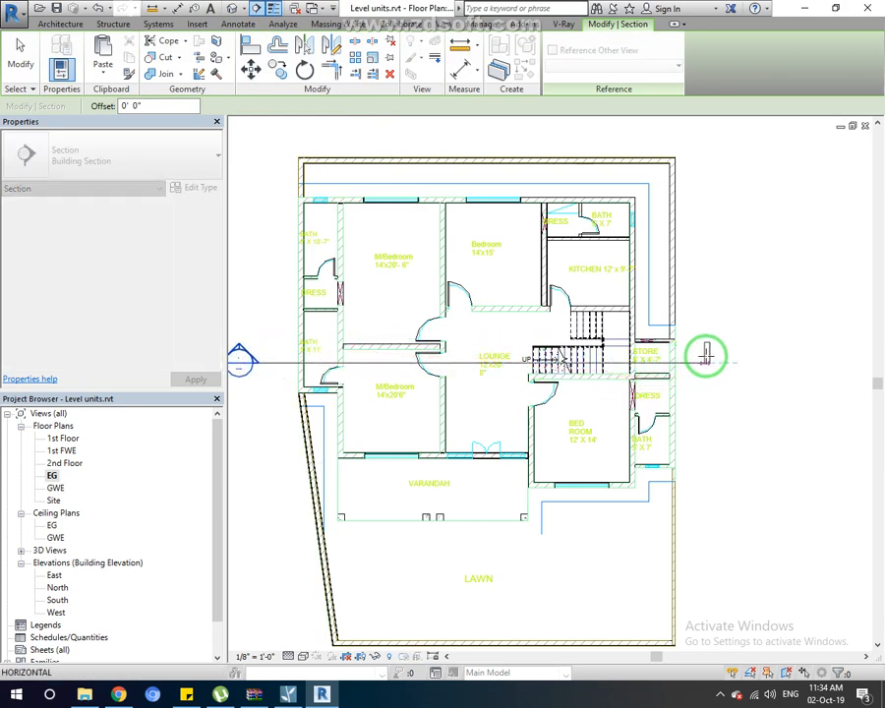
left_click(704, 356)
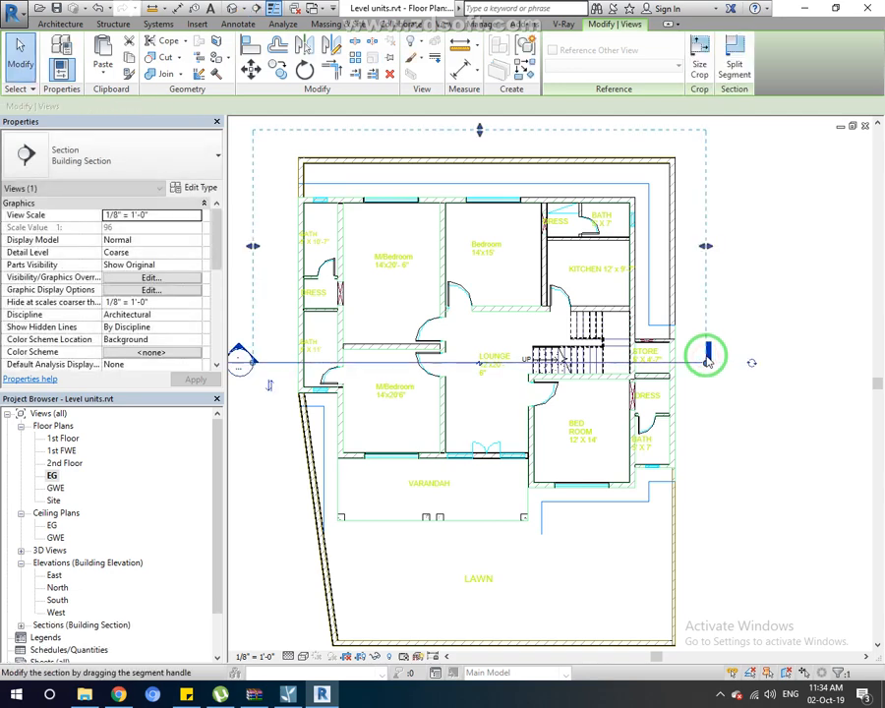
scroll(696, 355, "down", 1)
left_click(521, 366)
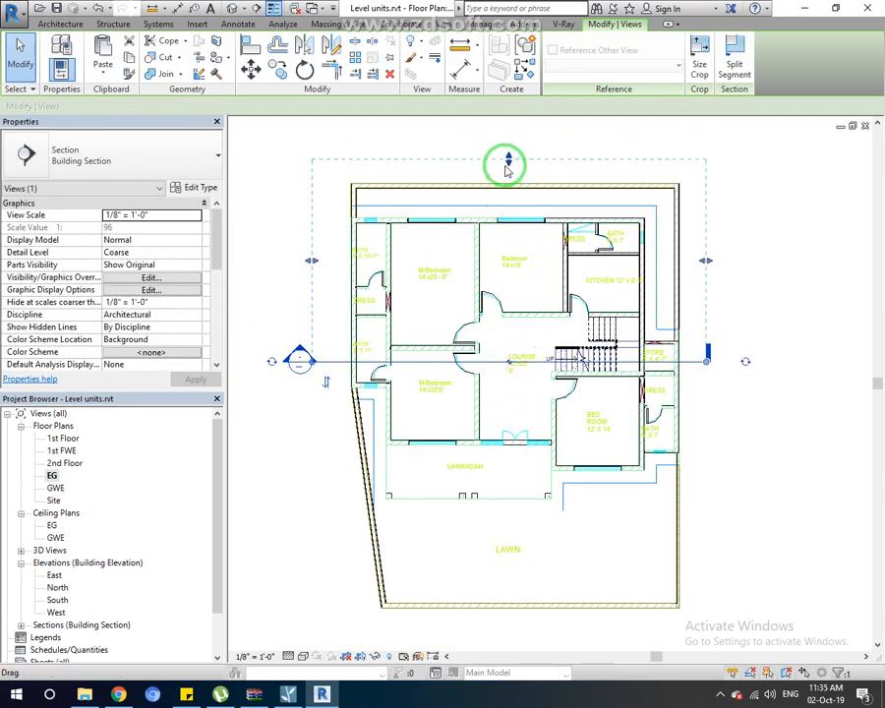
left_click_drag(509, 163, 529, 149)
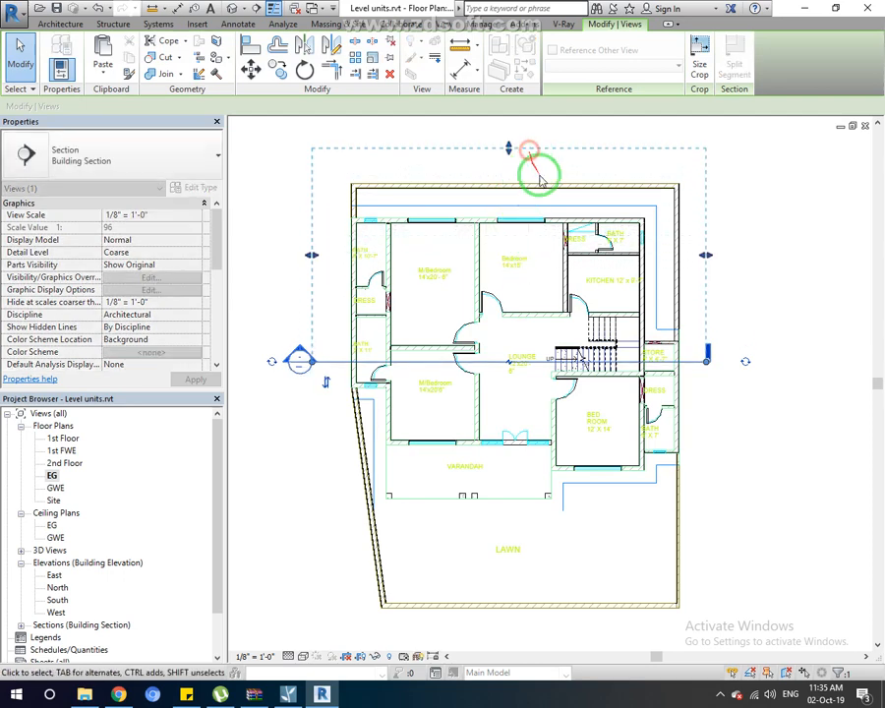
- Flip the section's viewing direction toward the lawn and back toward the rear, and open its section view
left_click(326, 387)
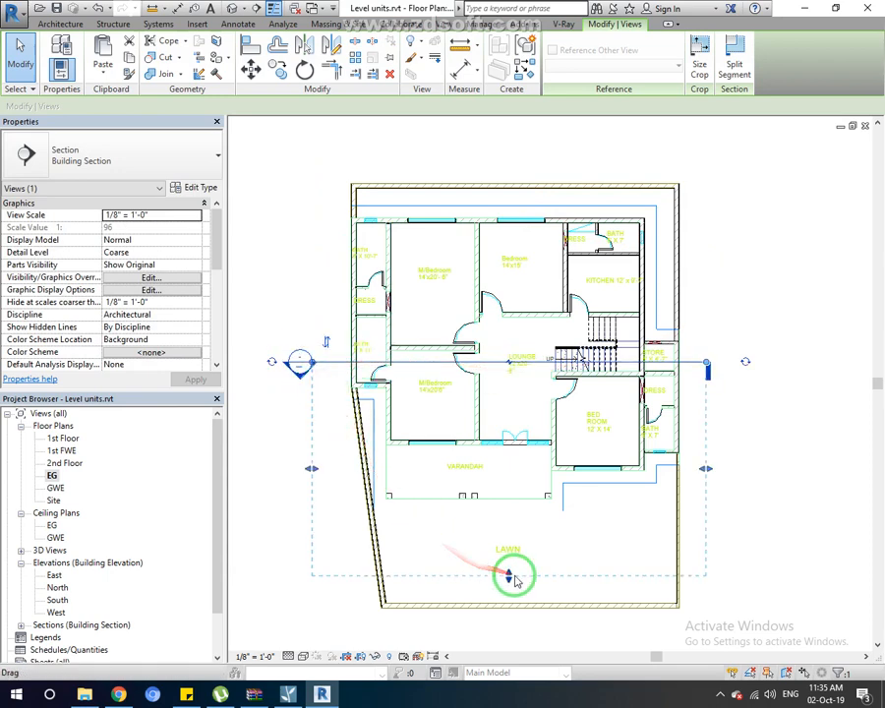
left_click(326, 342)
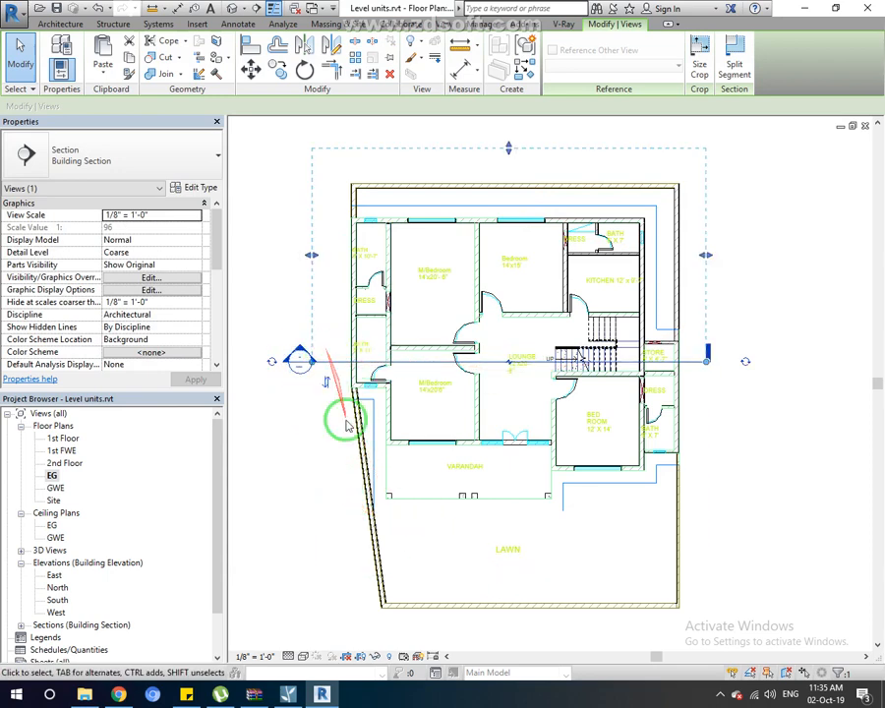
left_click(289, 407)
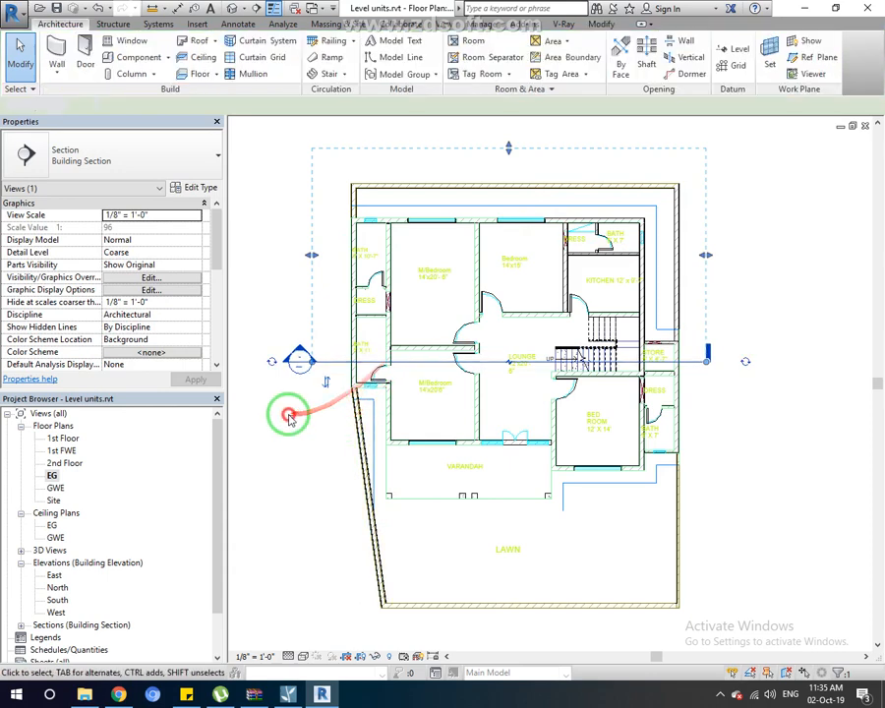
double_click(297, 358)
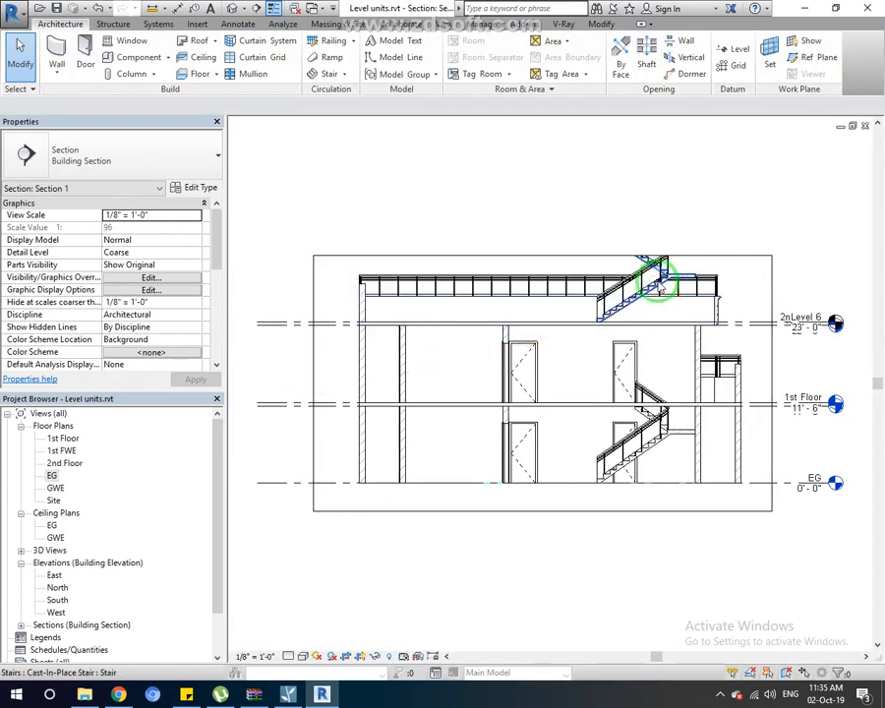
- Delete the staircase and railing copy pasted at the 2nd Floor level
scroll(657, 264, "up", 3)
left_click_drag(700, 262, 598, 266)
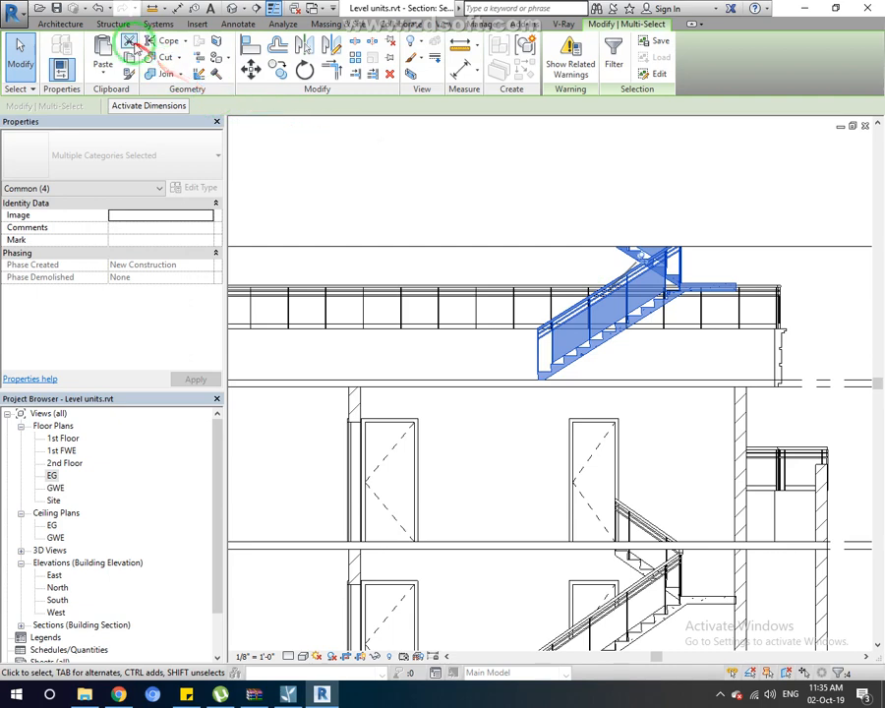
key("Delete")
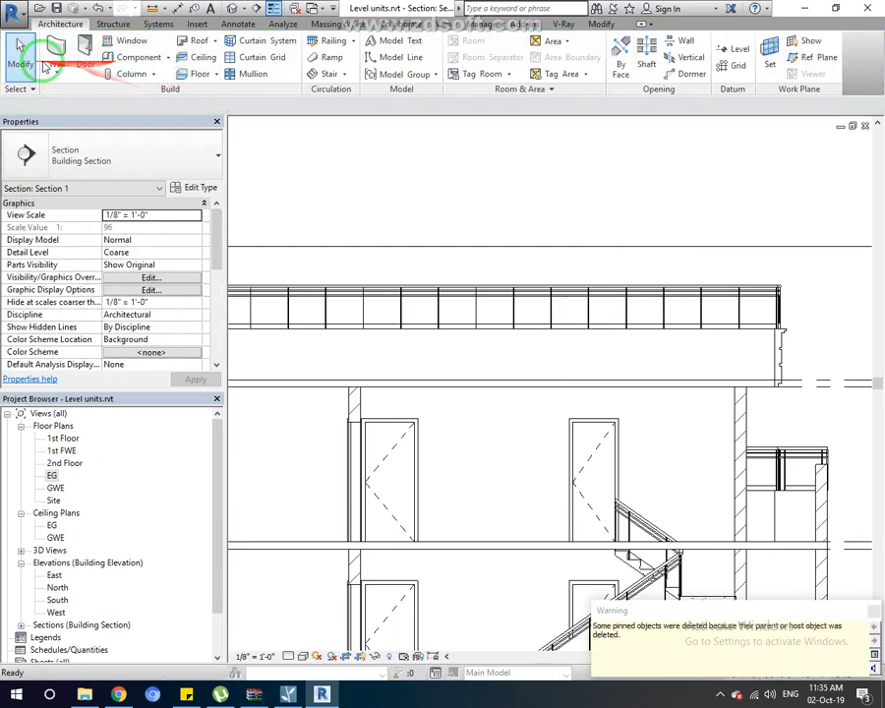
- Paste the copied staircase aligned to the 1st FWE level and delete this pasted copy
left_click(490, 33)
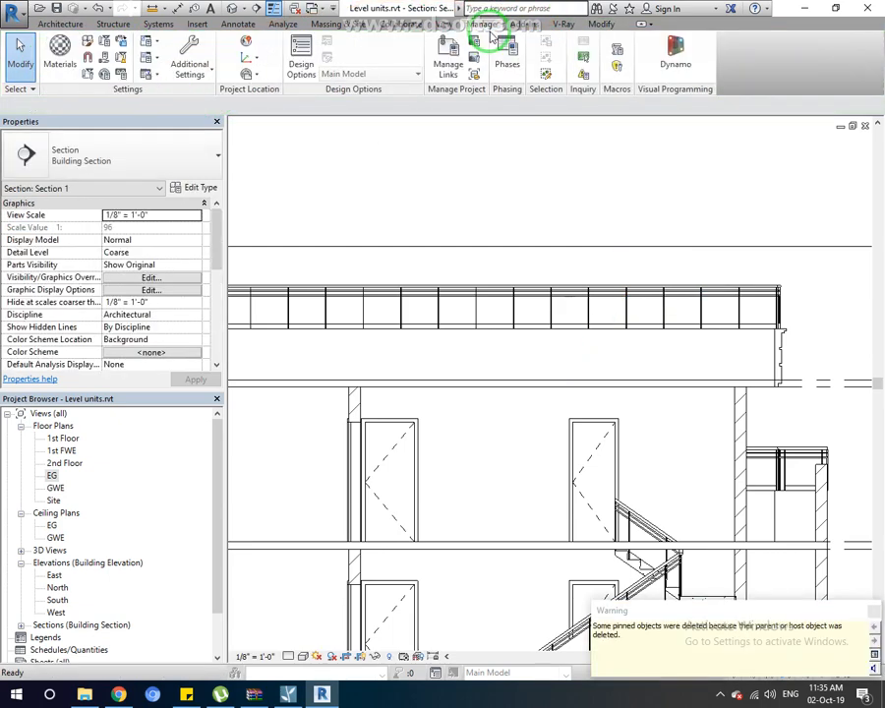
left_click(602, 28)
left_click(103, 71)
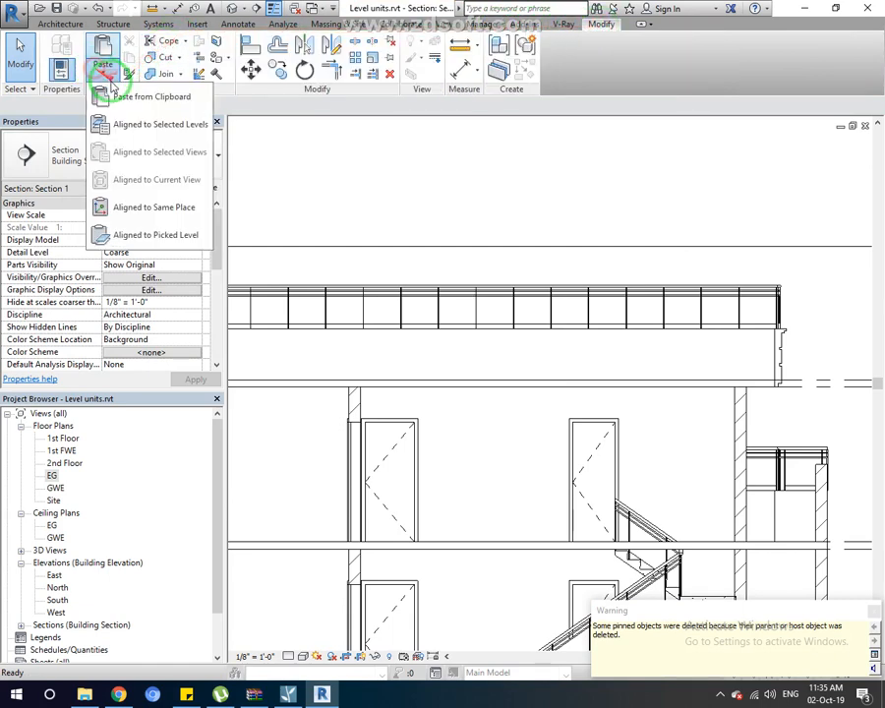
left_click(153, 127)
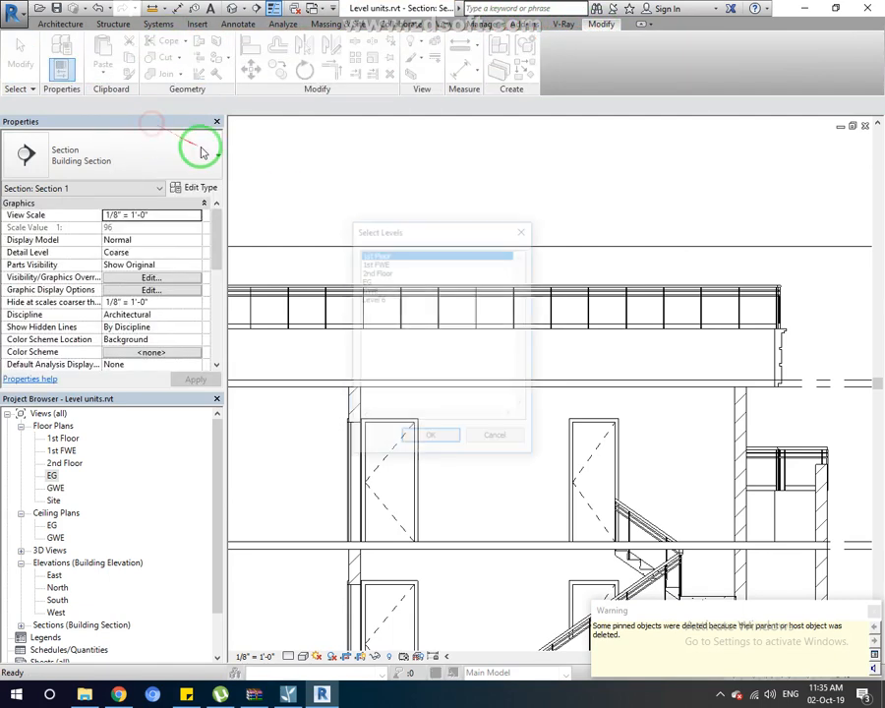
left_click(378, 262)
left_click(437, 439)
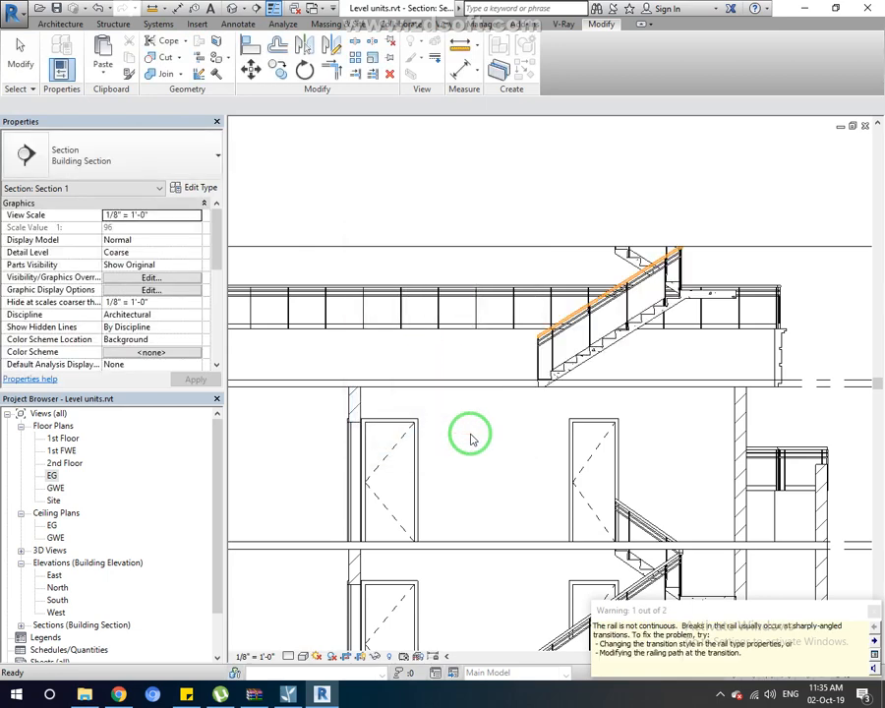
scroll(576, 358, "down", 3)
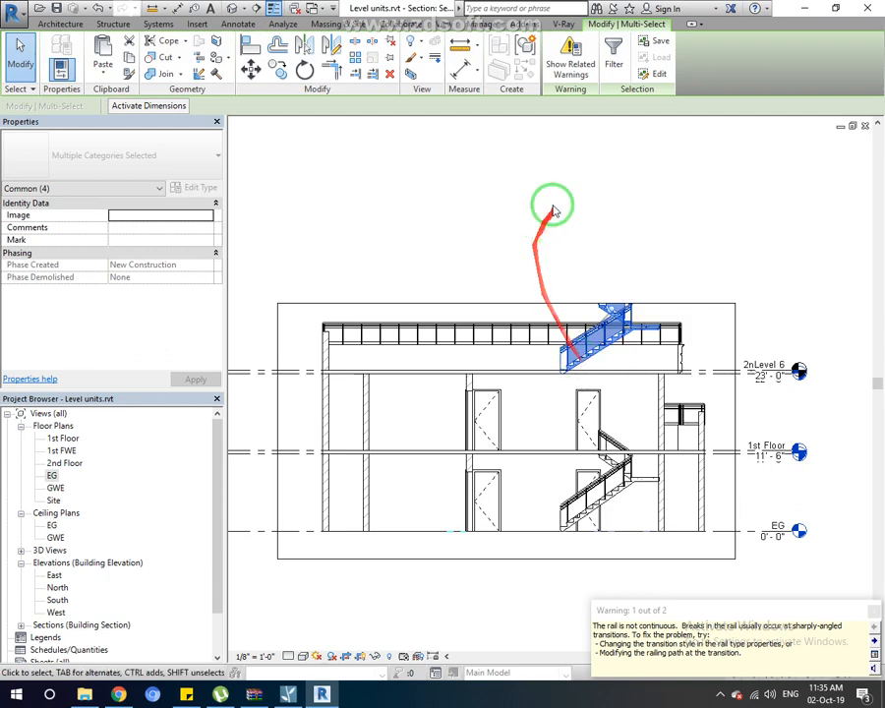
key("Delete")
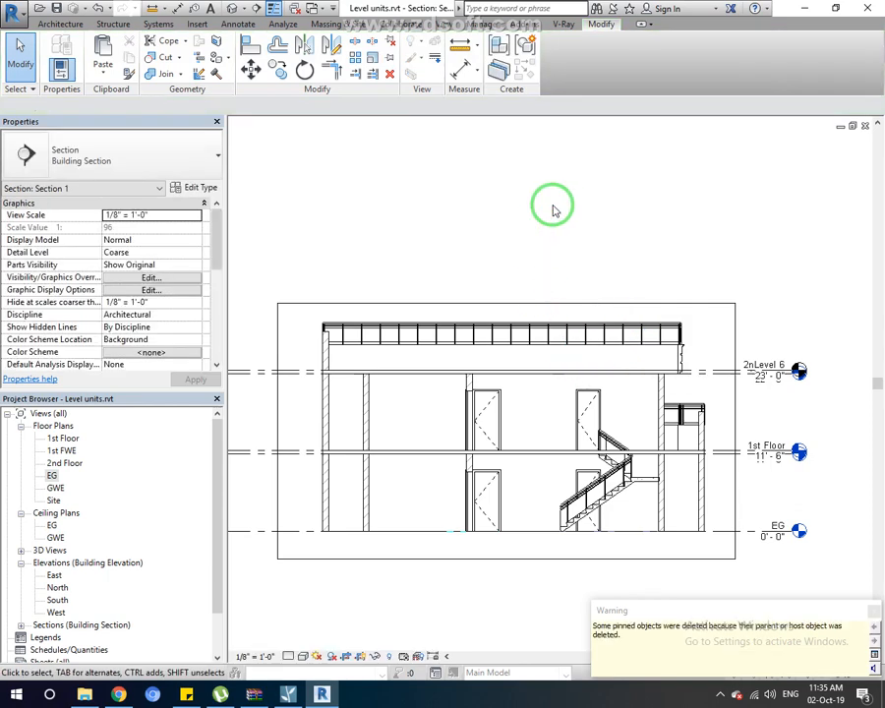
- Copy the ground-floor staircase and its glass railing in the section view and paste them aligned to the 1st FWE level
scroll(627, 487, "up", 5)
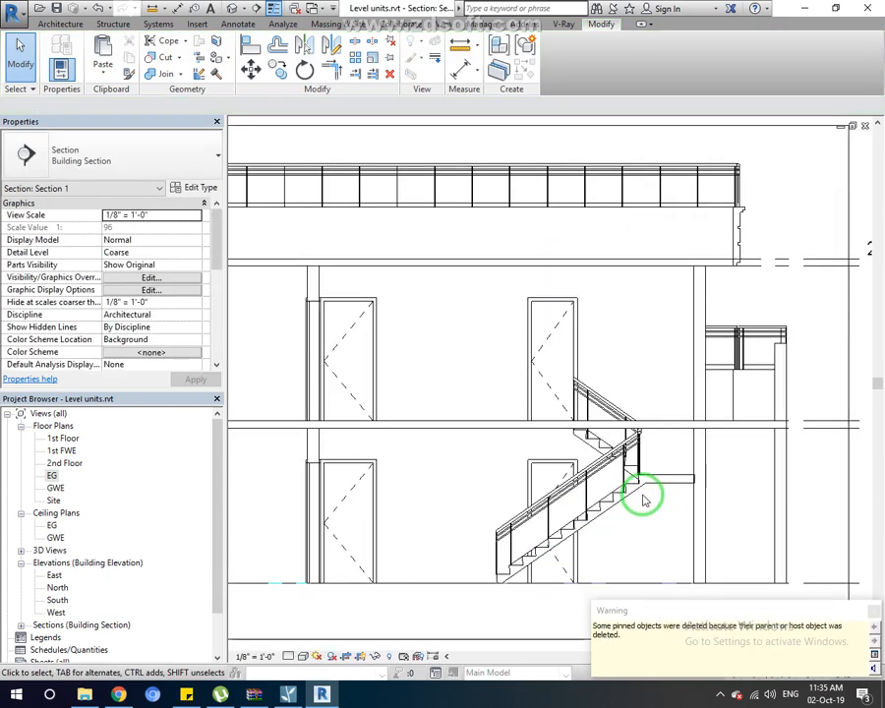
left_click_drag(612, 459, 611, 455)
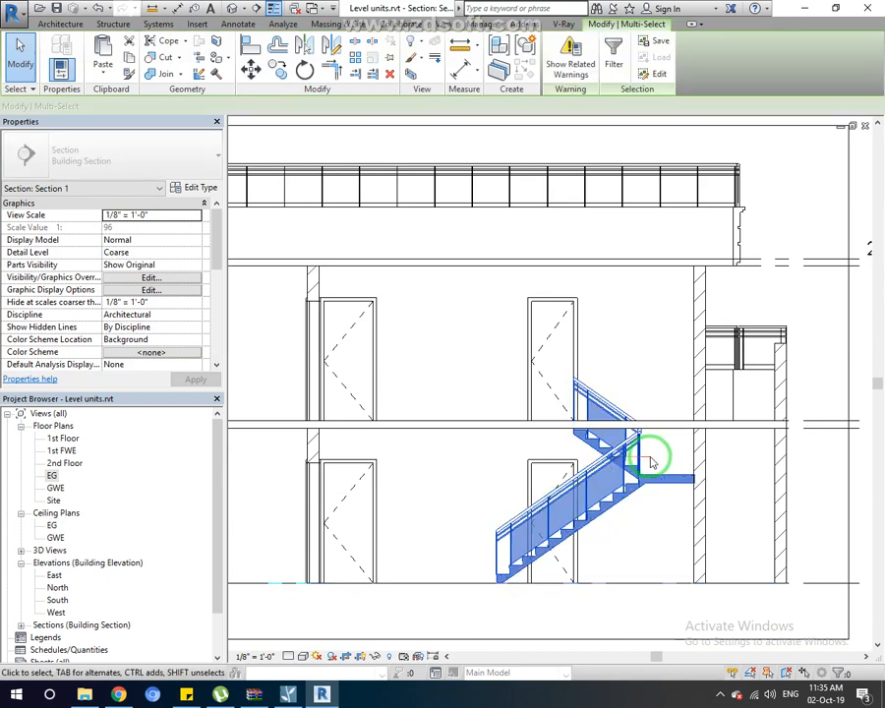
left_click(643, 459)
left_click(632, 445)
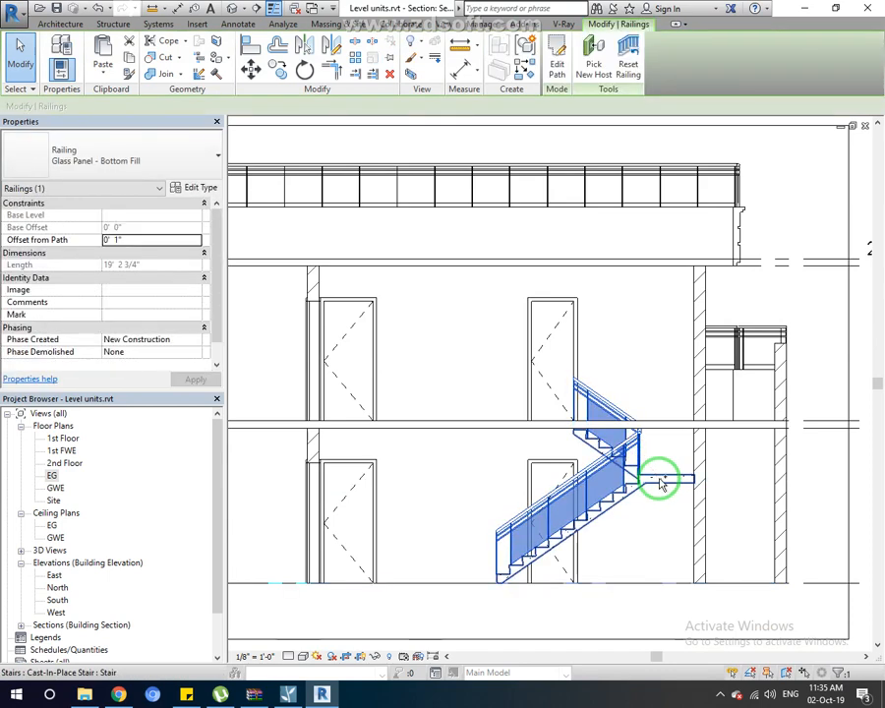
left_click(672, 481, "ctrl")
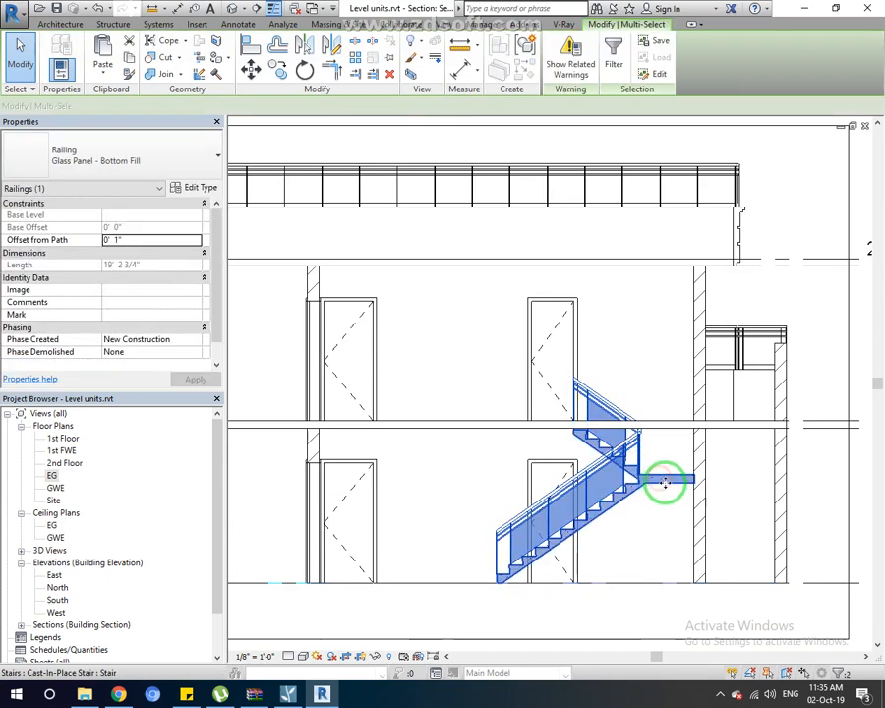
left_click(104, 76)
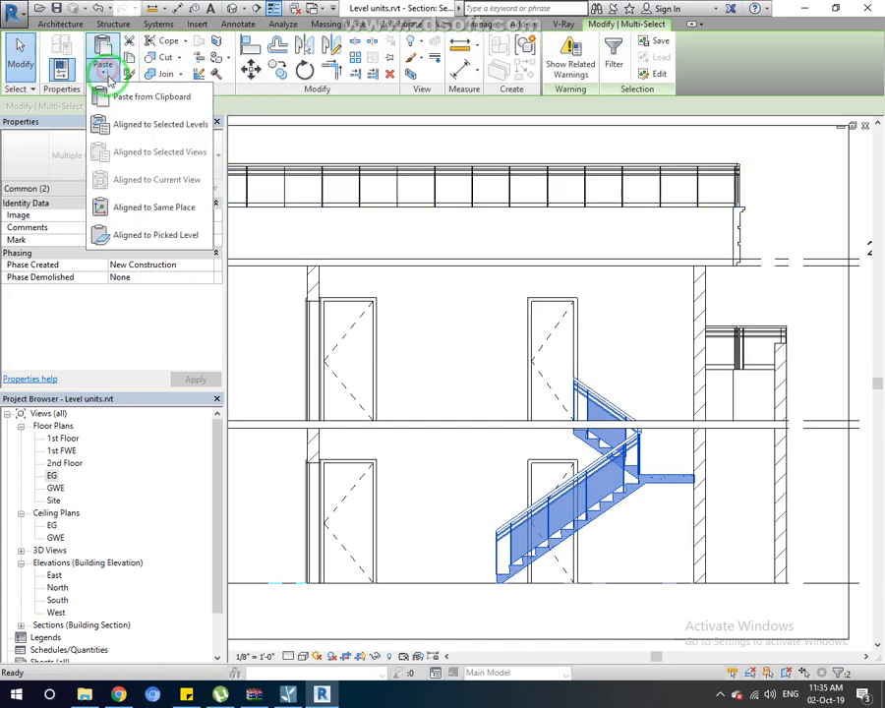
left_click(131, 124)
left_click(380, 264)
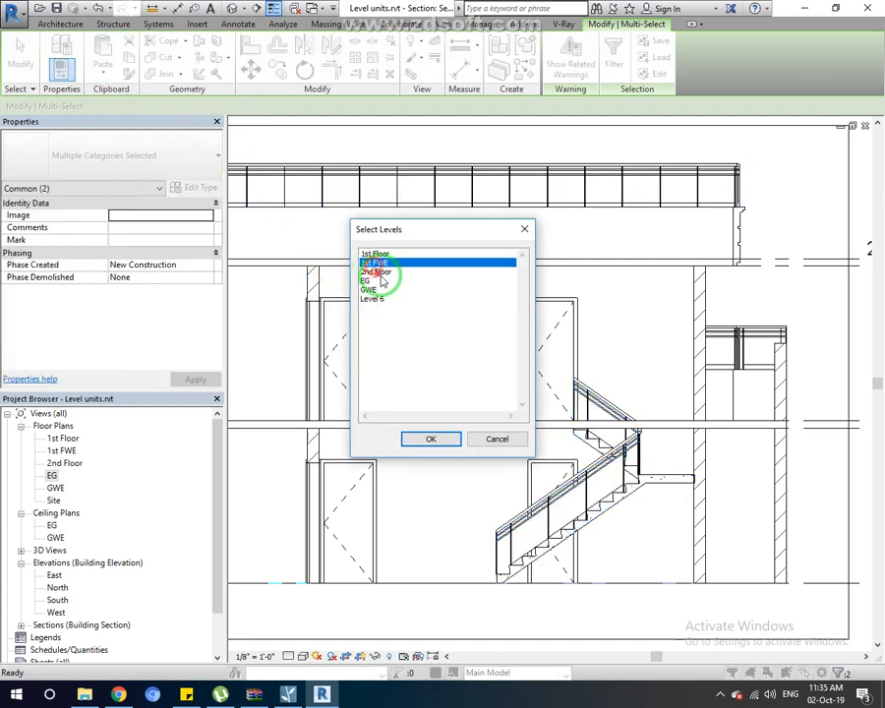
left_click(433, 439)
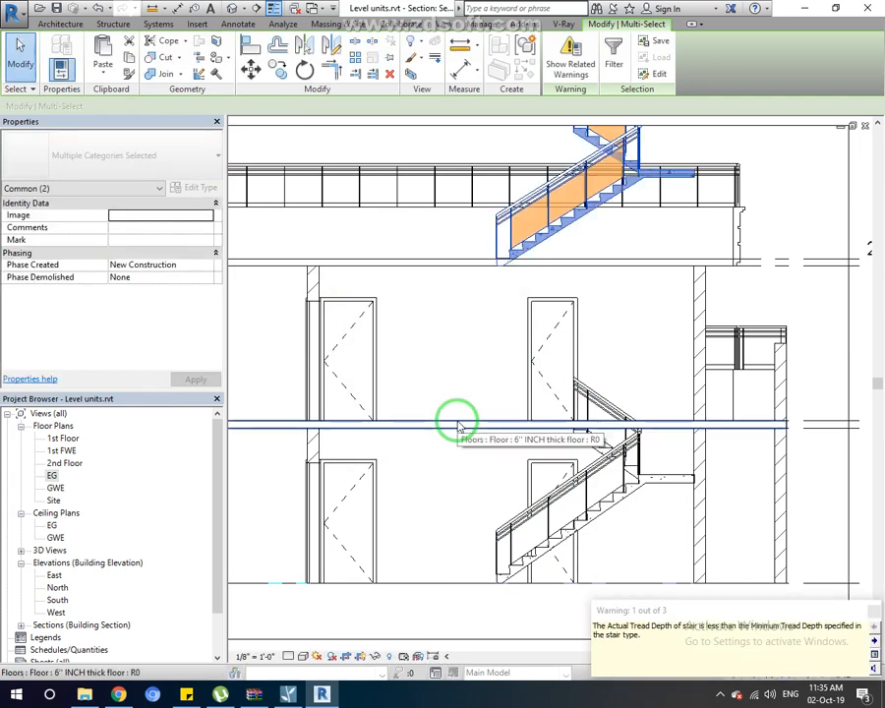
scroll(480, 384, "down", 3)
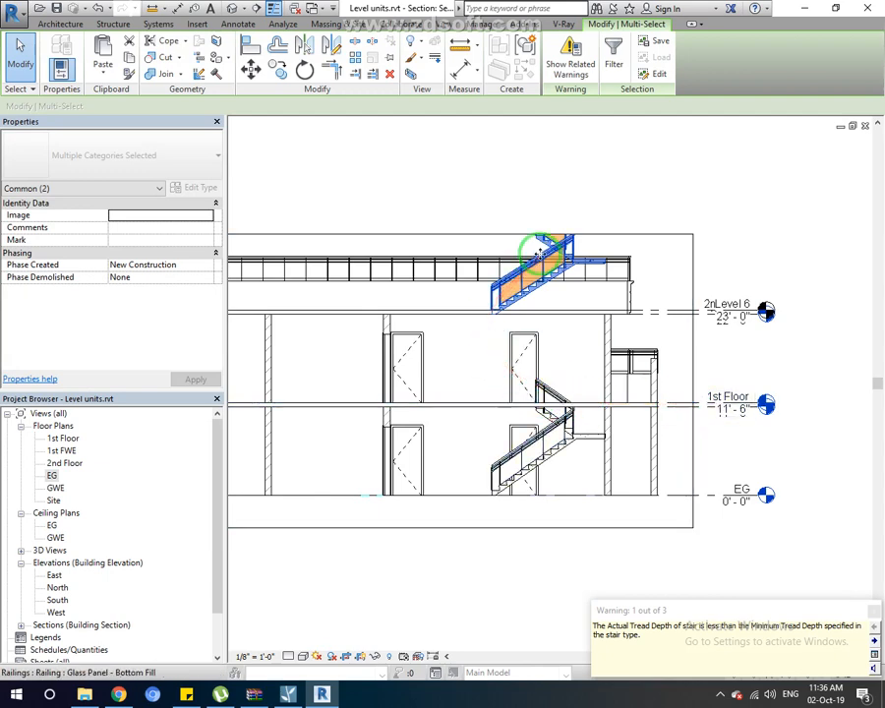
scroll(539, 253, "up", 2)
left_click(555, 175)
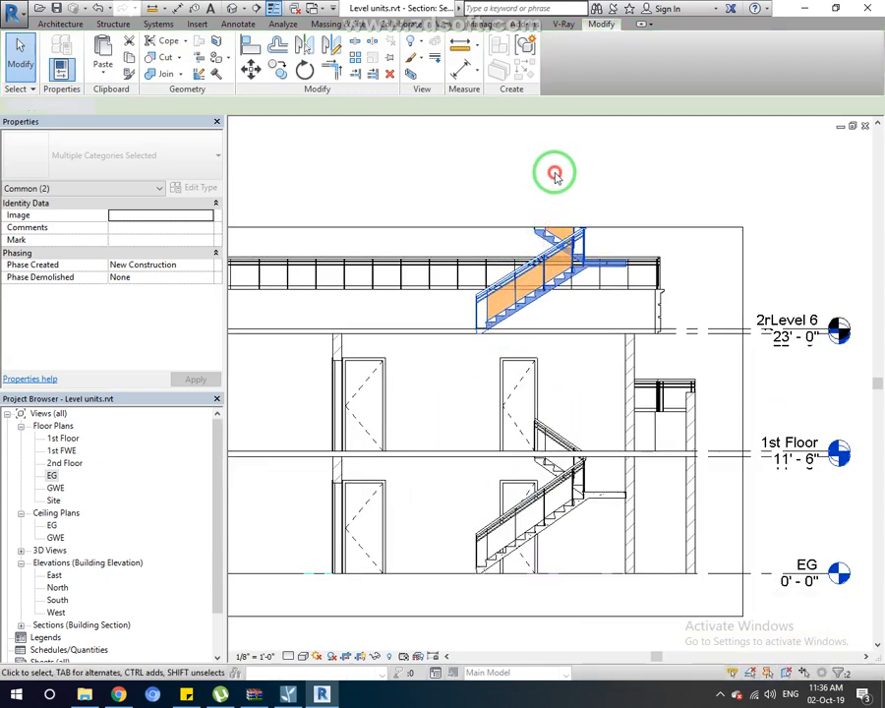
- Try to set the upper staircase copy's top offset to 0' 0"
left_click(531, 291)
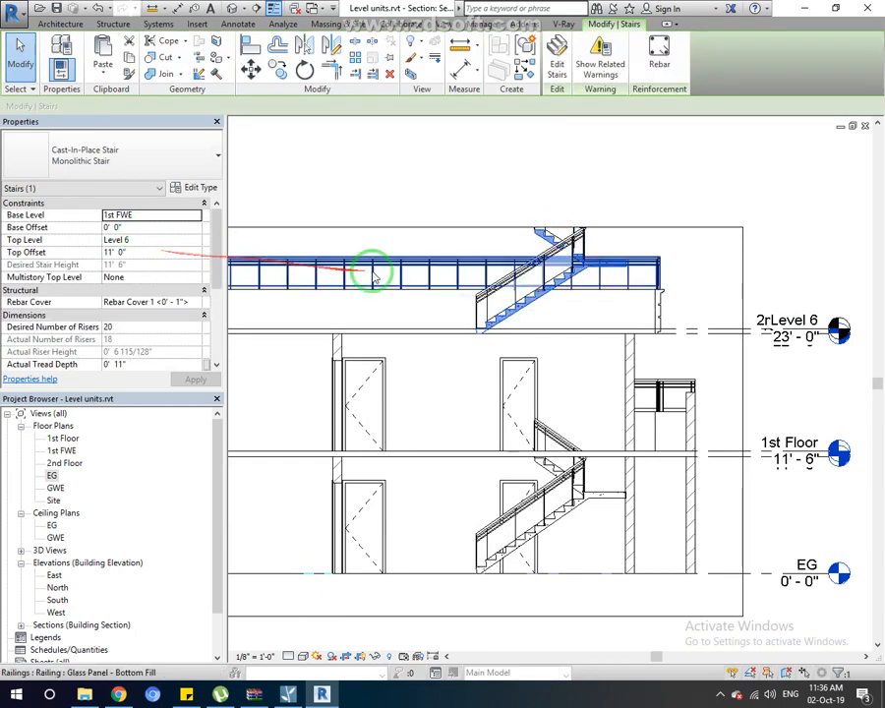
left_click(480, 301, "ctrl")
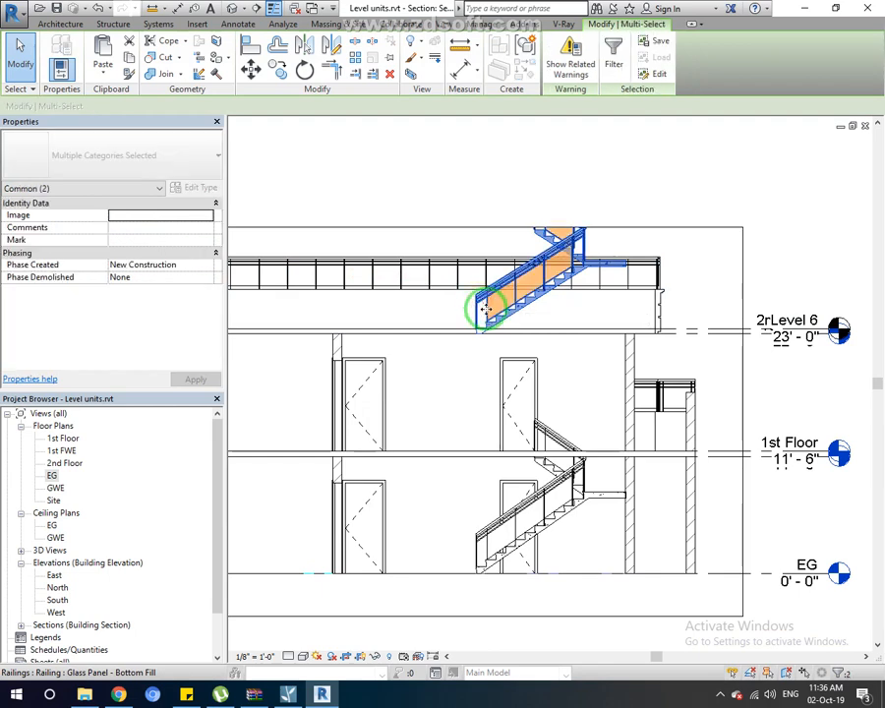
left_click(609, 176)
left_click(516, 308)
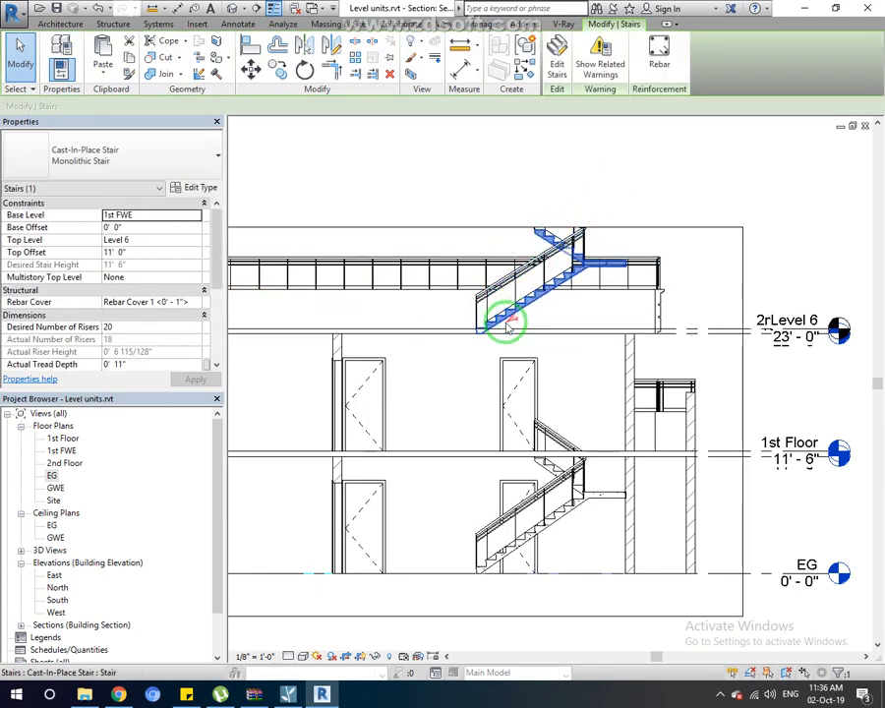
left_click(128, 252)
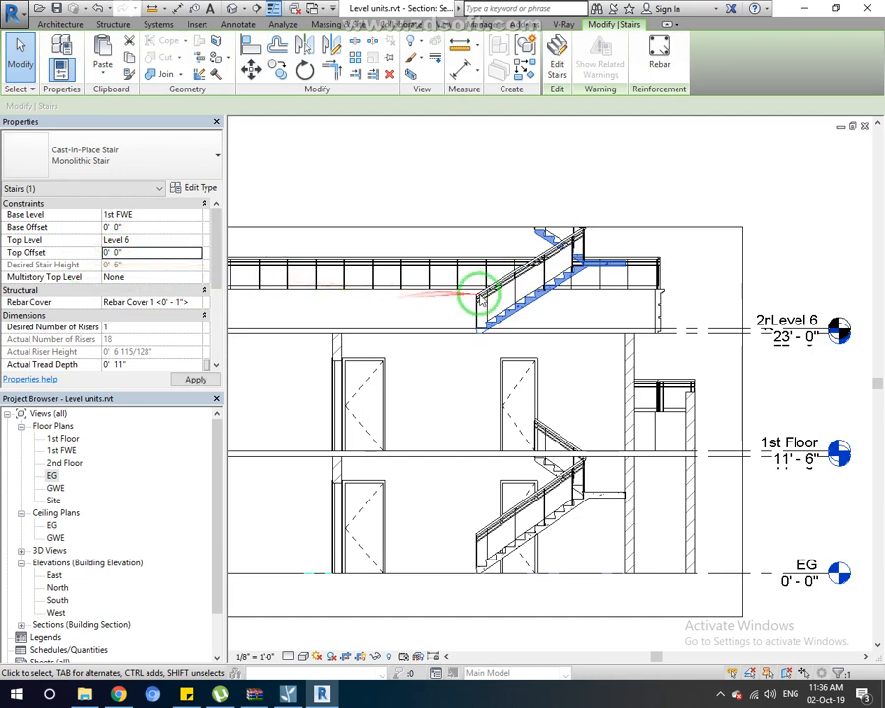
left_click(513, 292)
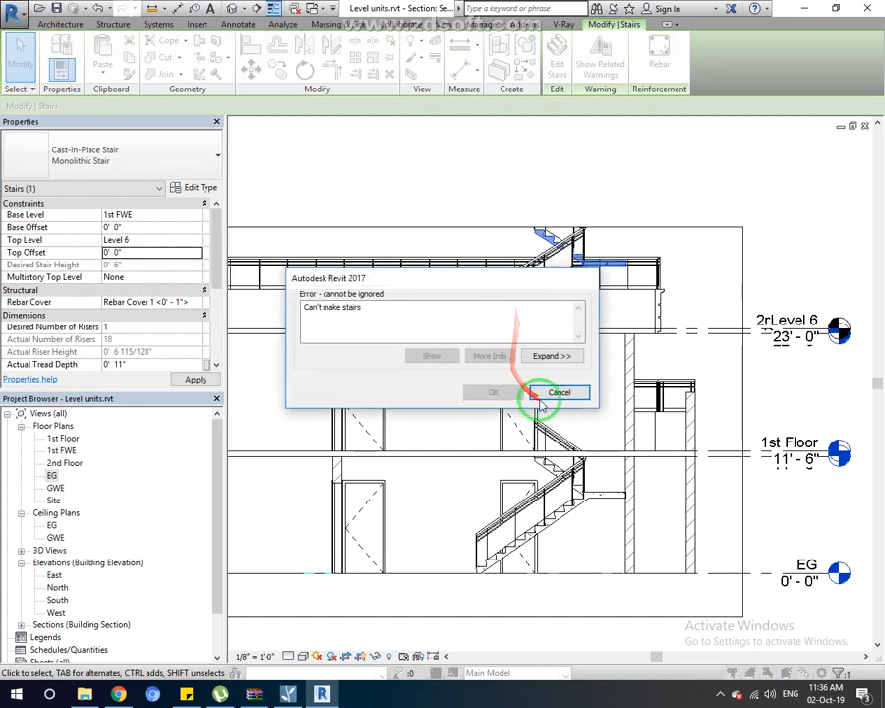
left_click(543, 395)
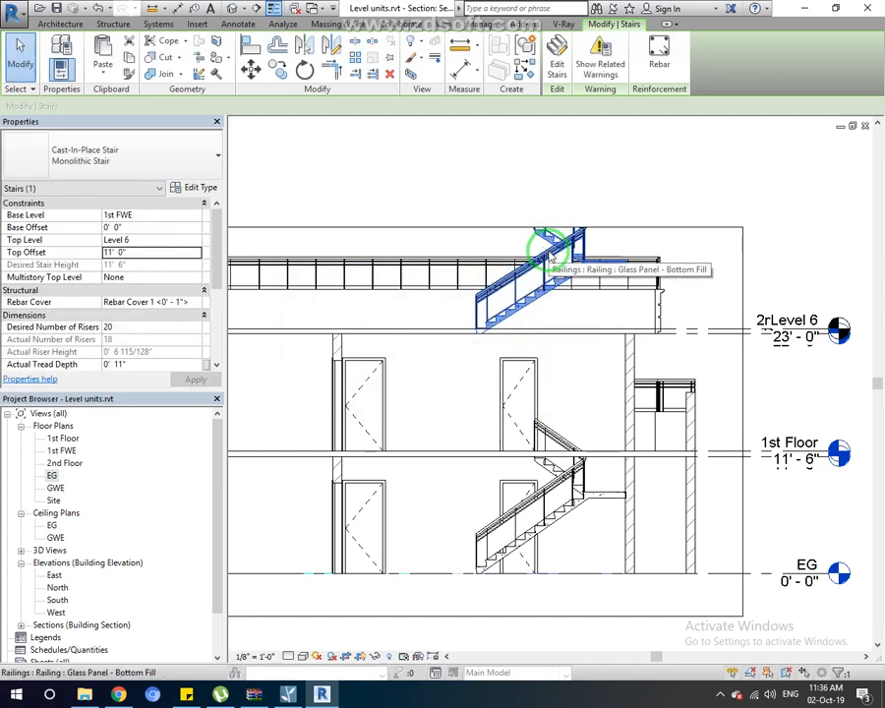
- Delete the upper staircase copy and its railing, check the ground-floor stair's constraints, and undo the deletions
left_click(563, 201)
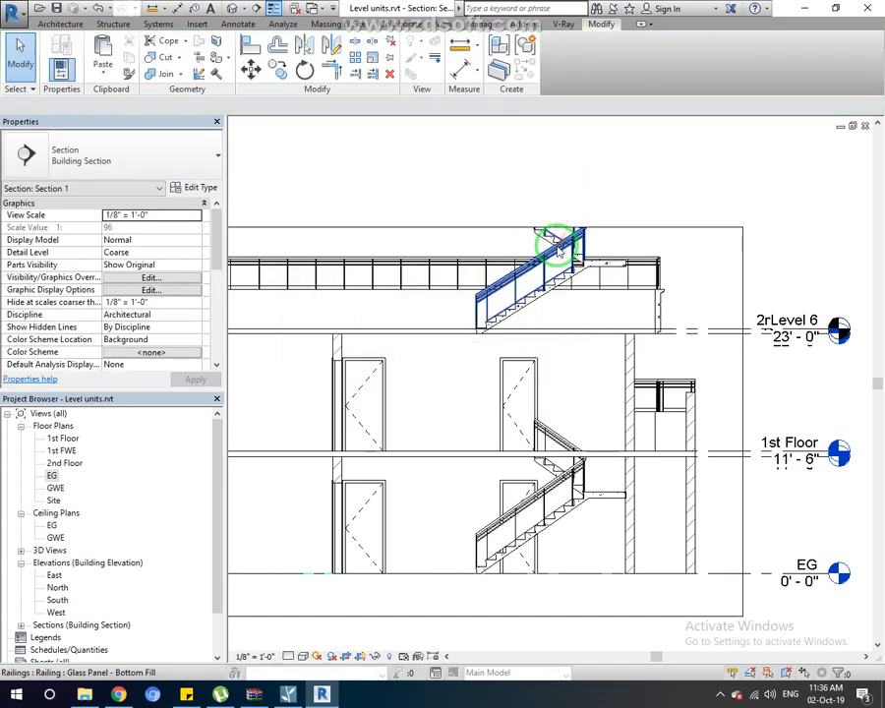
left_click(556, 248)
key("Delete")
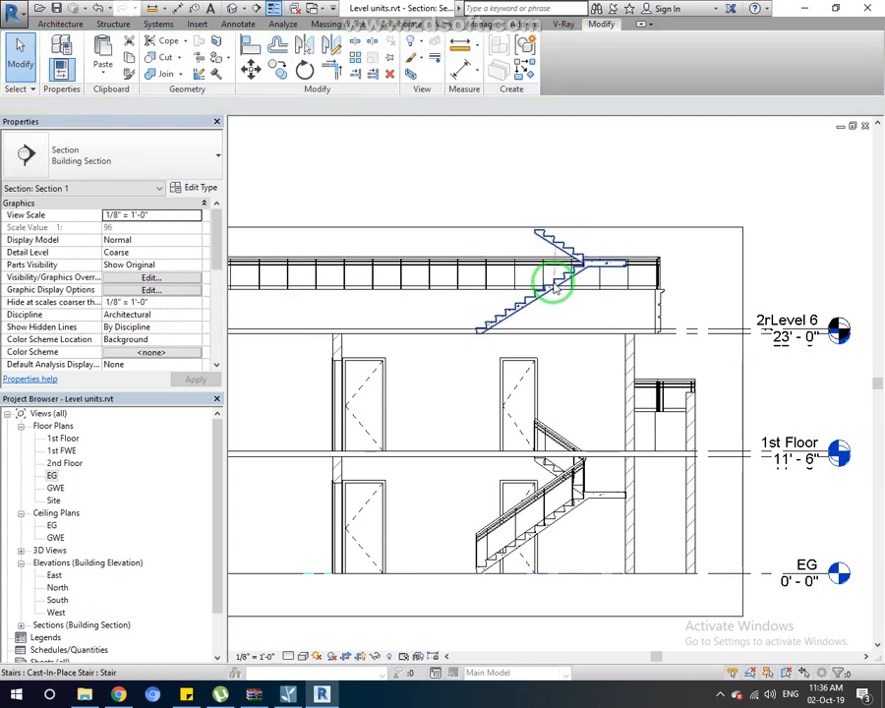
left_click(557, 285)
key("Delete")
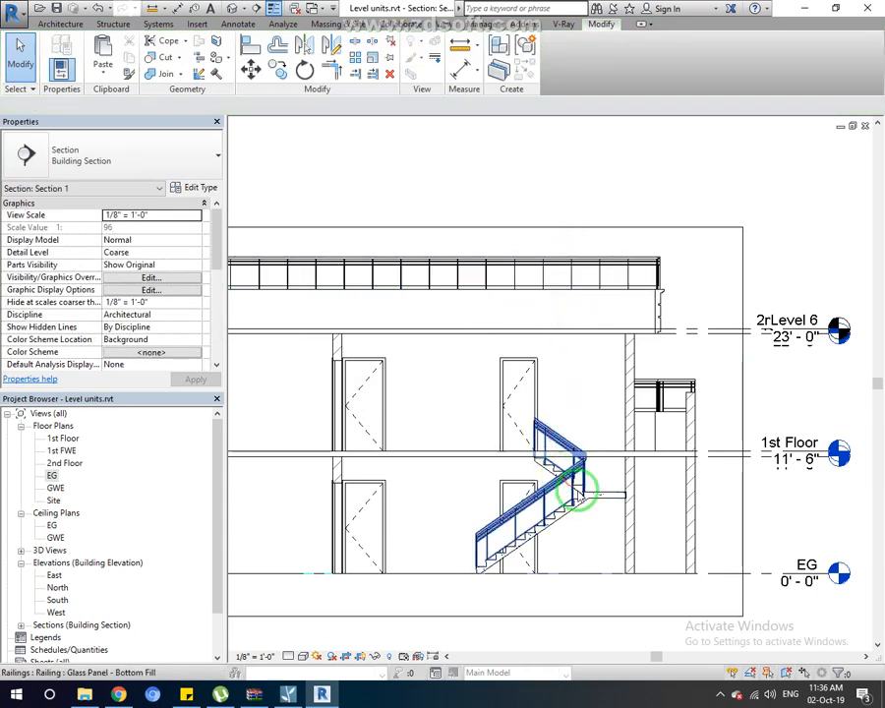
left_click(594, 493)
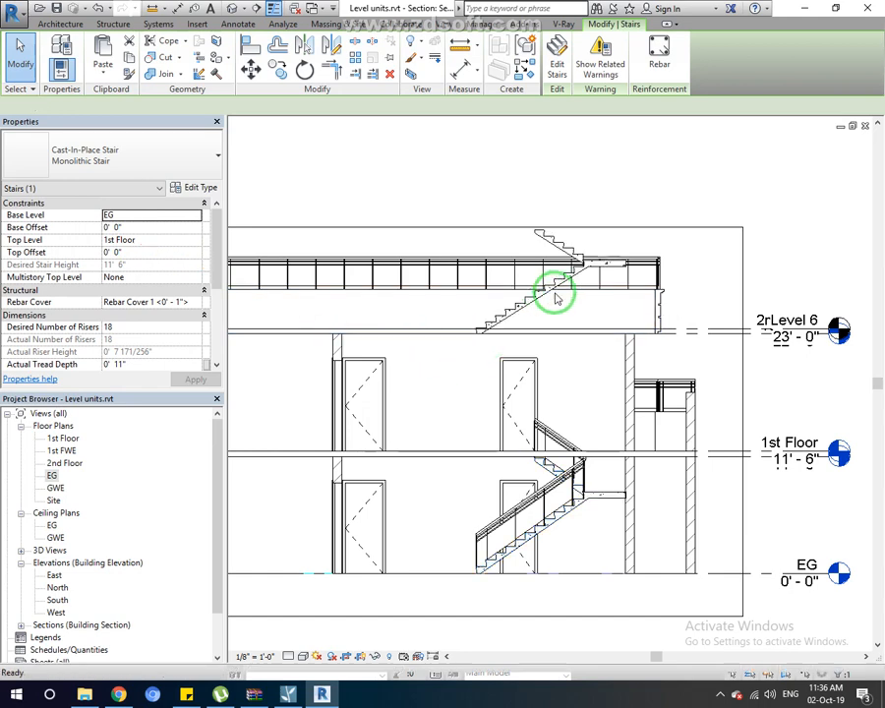
key("Escape")
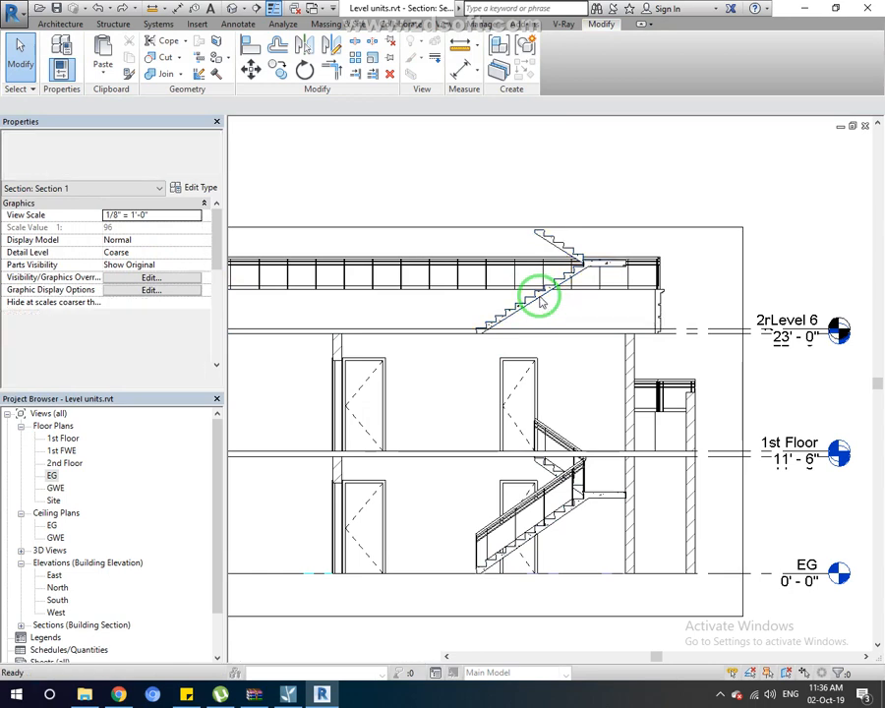
- Set the upper staircase copy's base level to 1st Floor
left_click(541, 300)
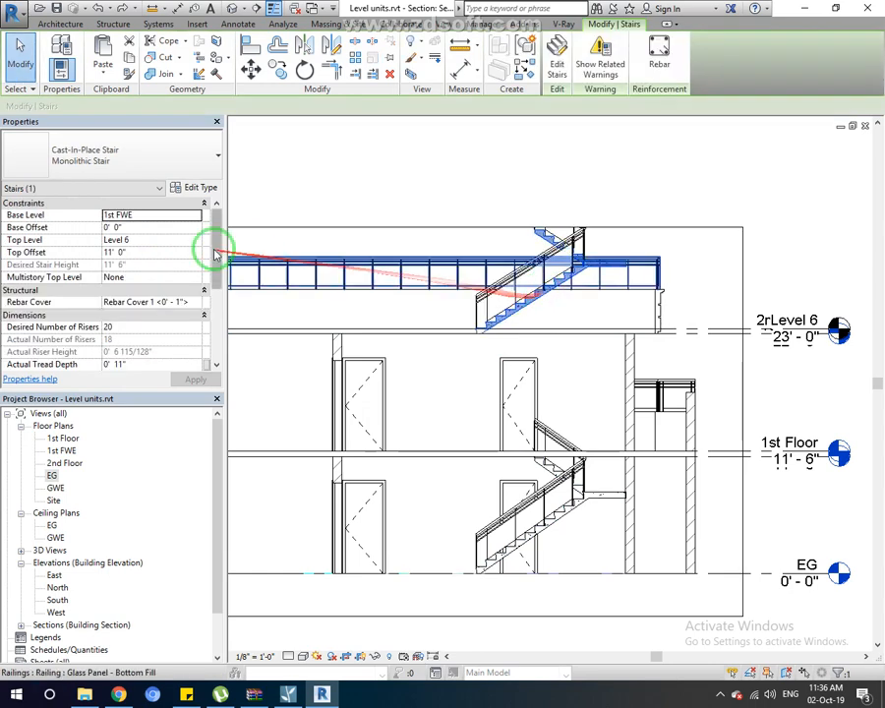
left_click(150, 253)
left_click_drag(172, 247, 16, 221)
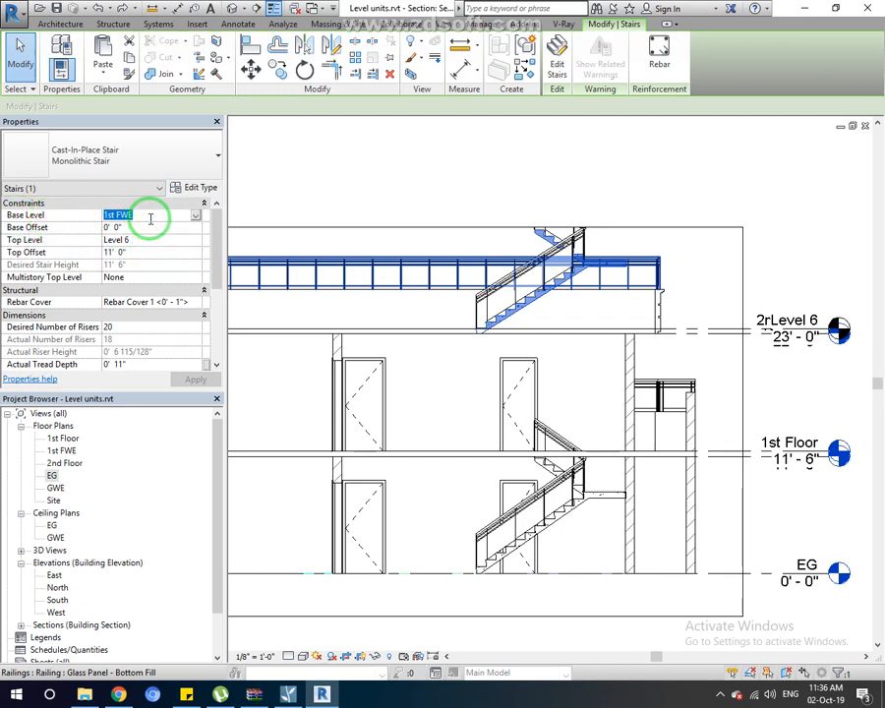
left_click(195, 215)
left_click(139, 247)
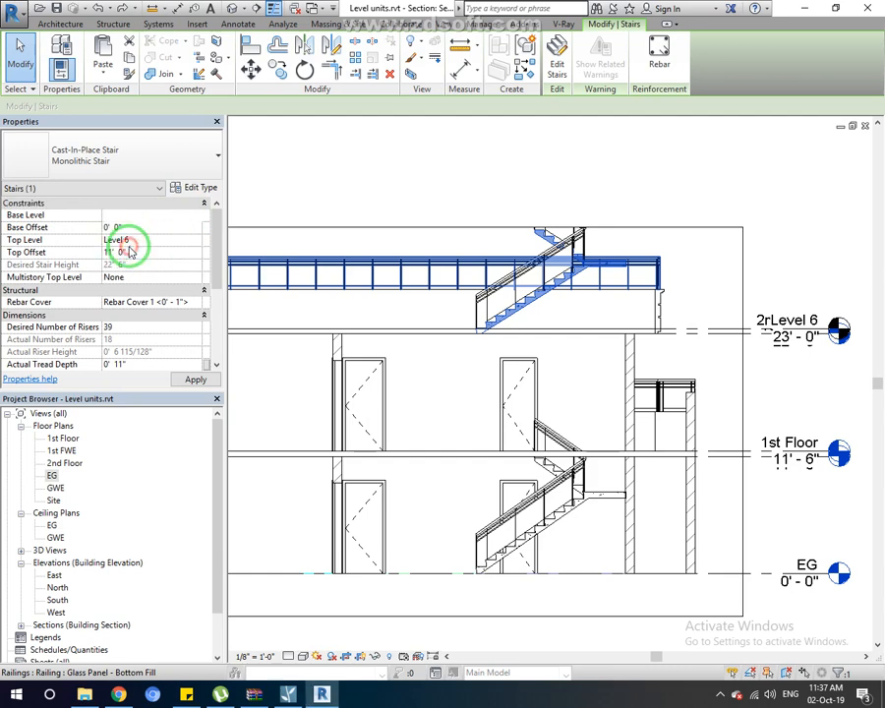
left_click(210, 381)
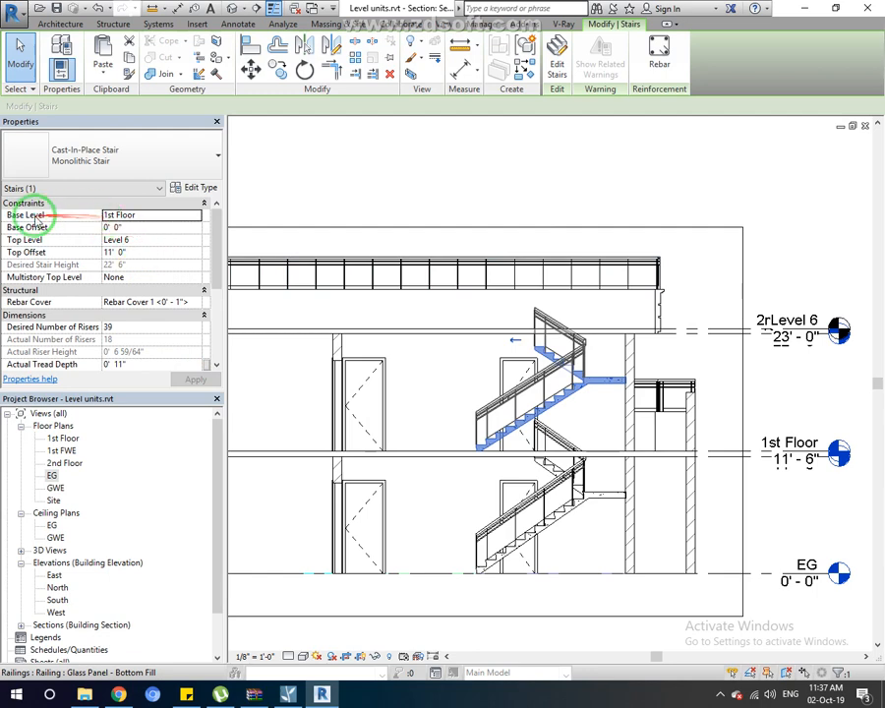
left_click(537, 184)
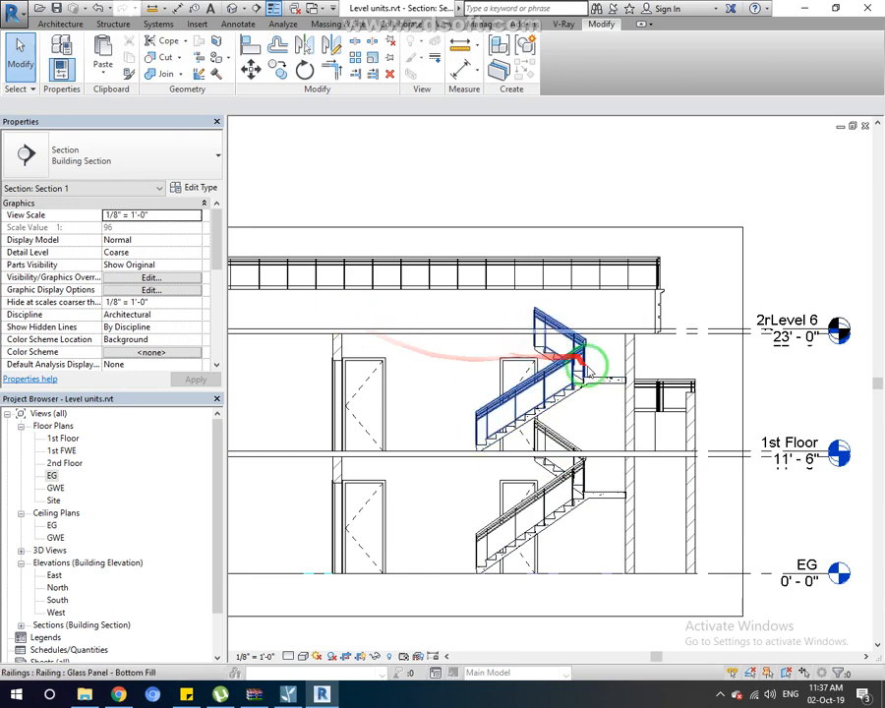
- Check the upper staircase's level constraints and the elevations of the 1st FWE and Level 6 levels
left_click(597, 387)
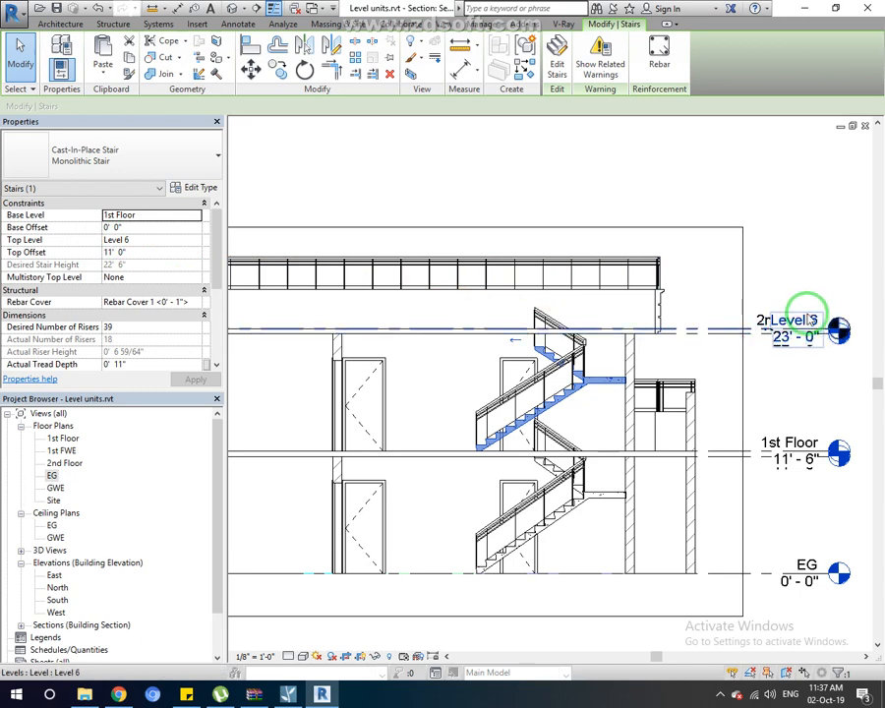
scroll(827, 321, "up", 5)
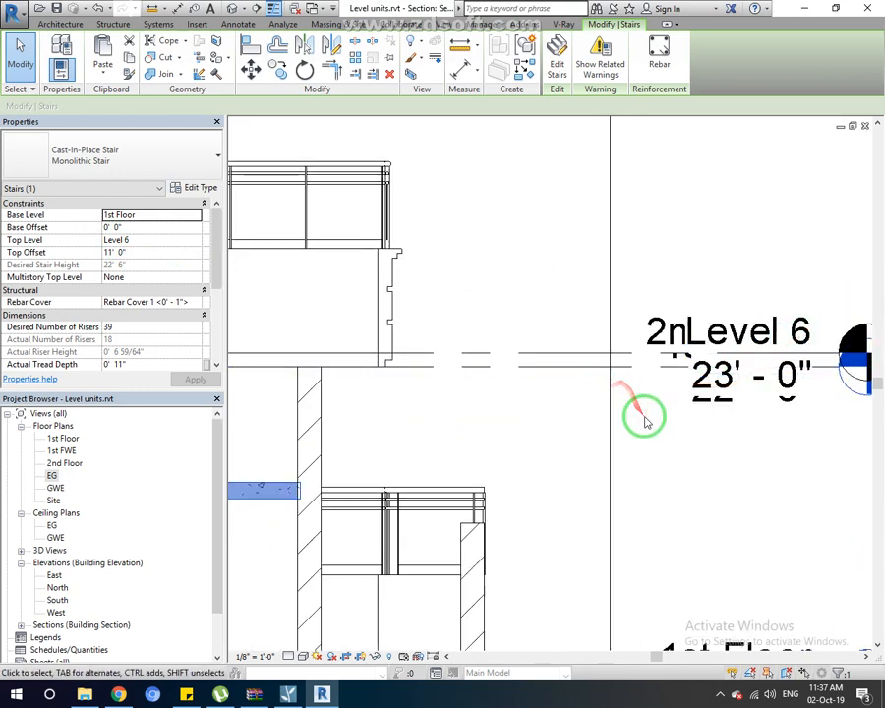
left_click(645, 423)
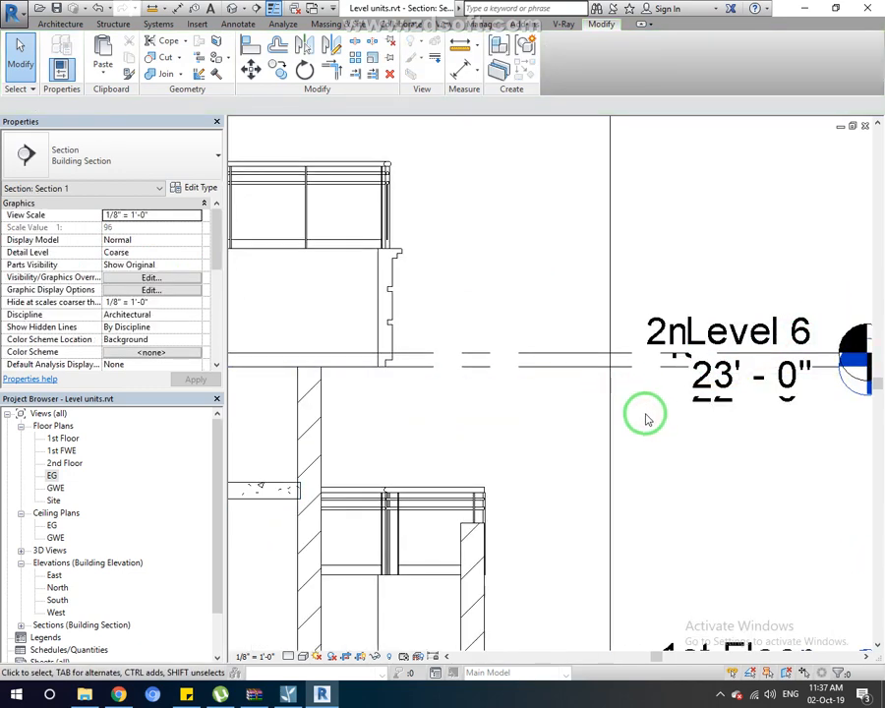
left_click(599, 363)
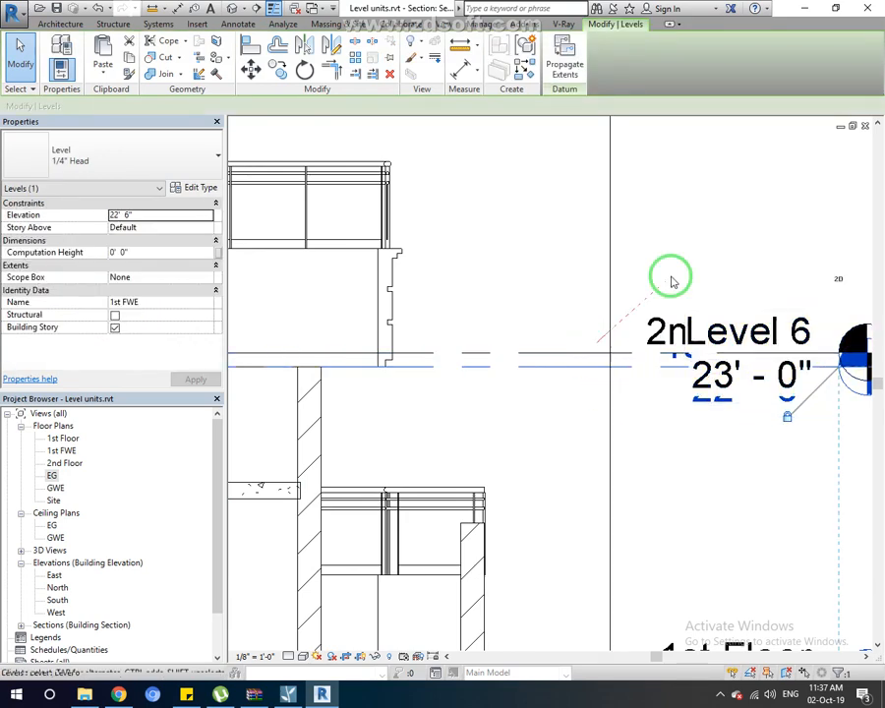
left_click(755, 295)
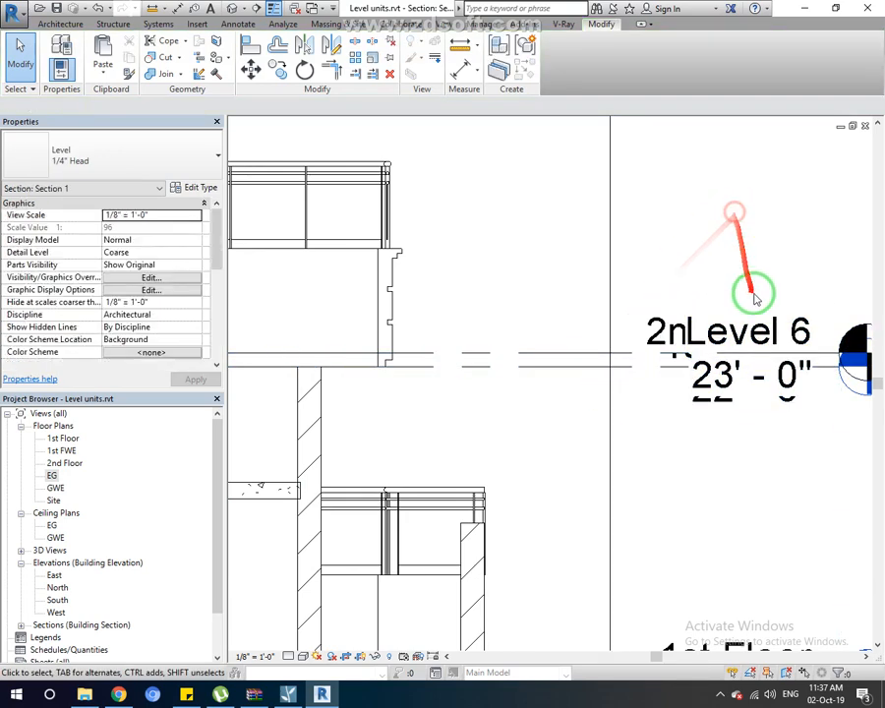
left_click(588, 359)
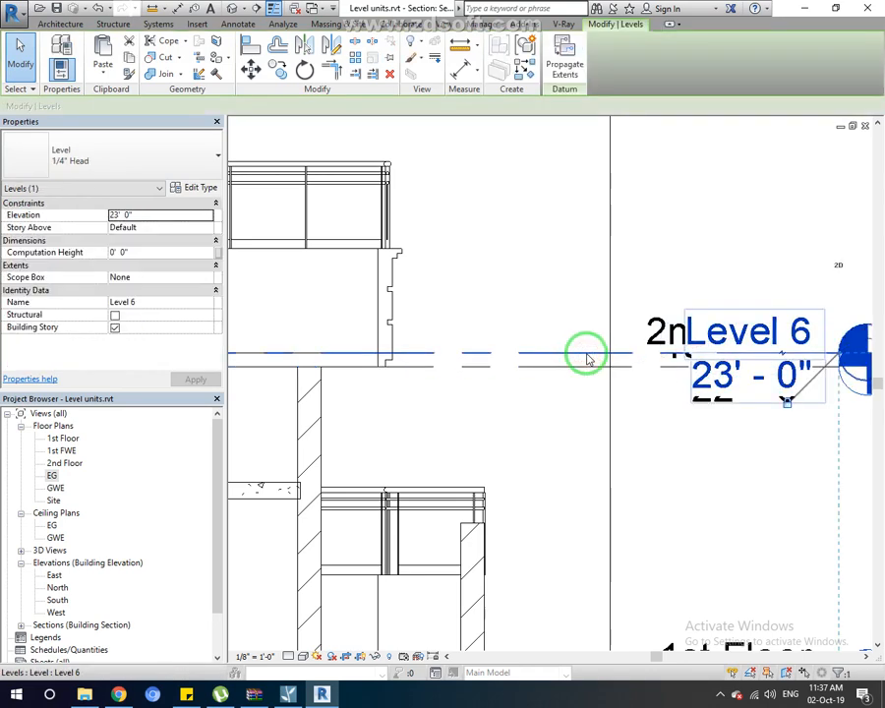
scroll(585, 357, "down", 3)
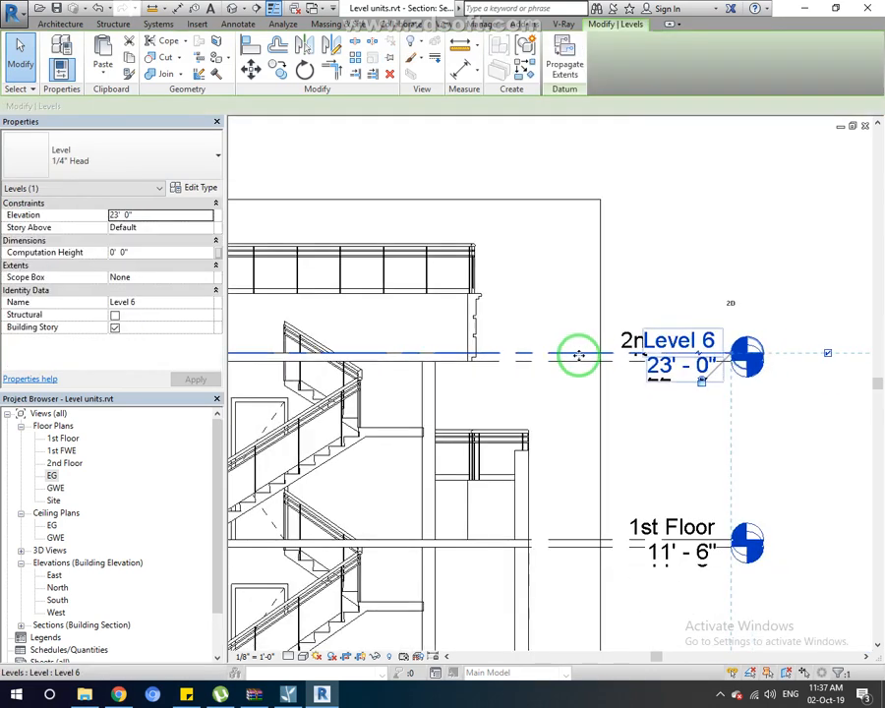
middle_click_drag(453, 368, 610, 358)
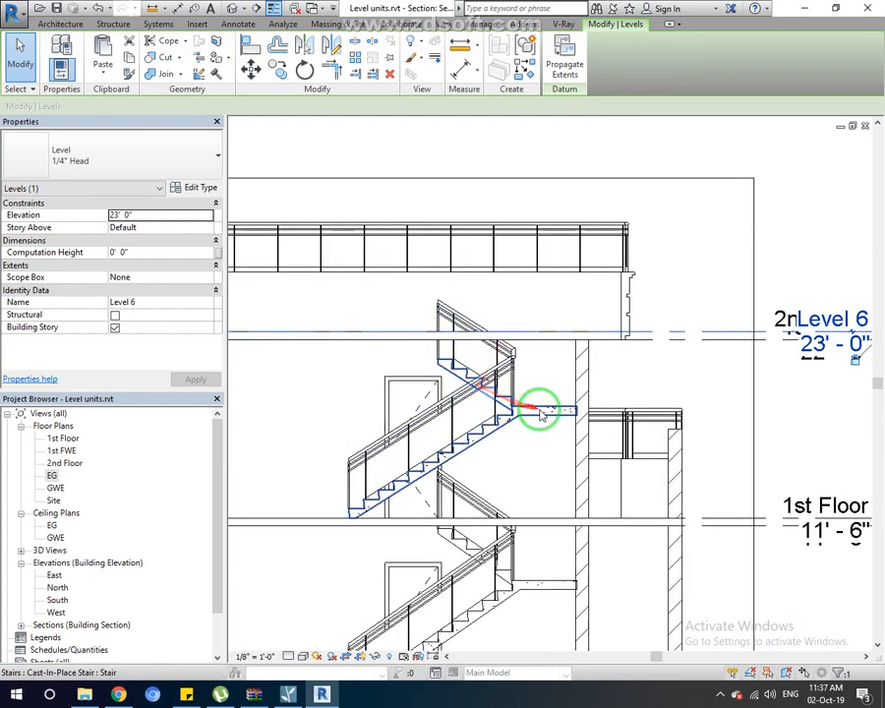
- Set the upper staircase's desired number of risers to 19 and accept the riser height warning
left_click(519, 407)
left_click(136, 241)
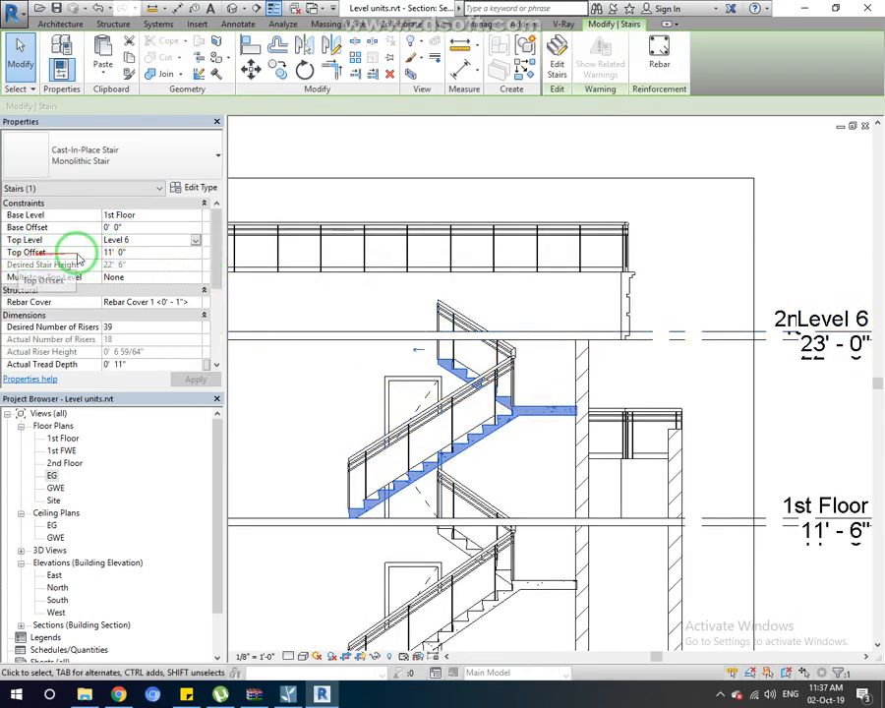
left_click(160, 255)
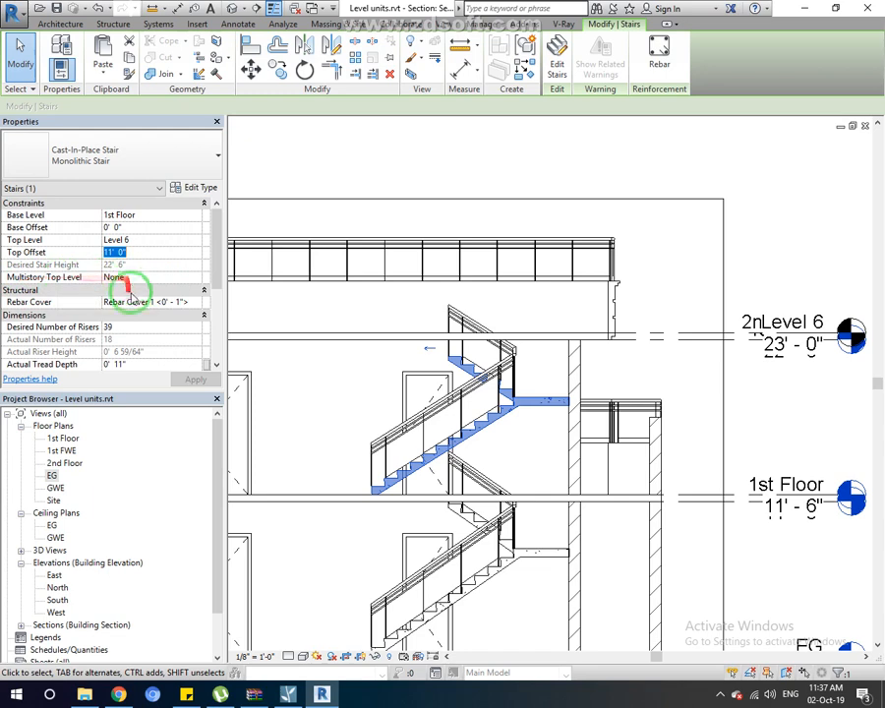
scroll(138, 325, "down", 2)
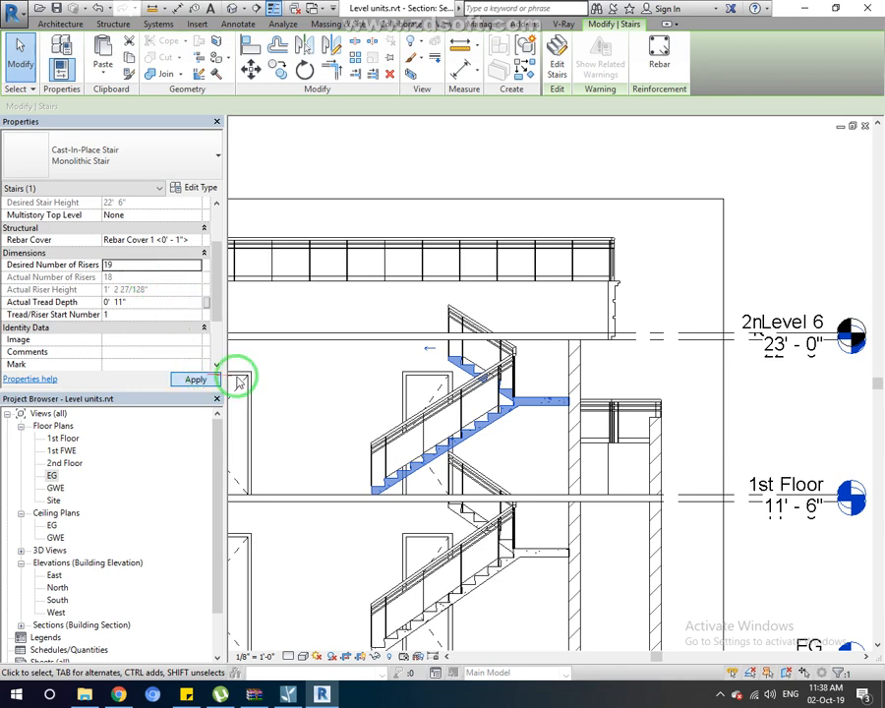
left_click(528, 371)
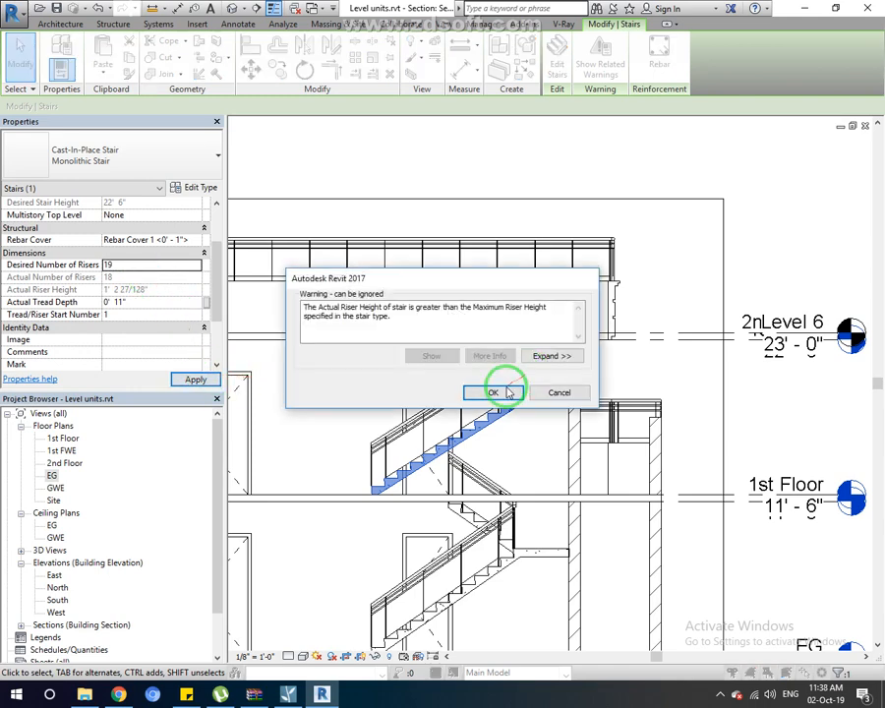
left_click(495, 393)
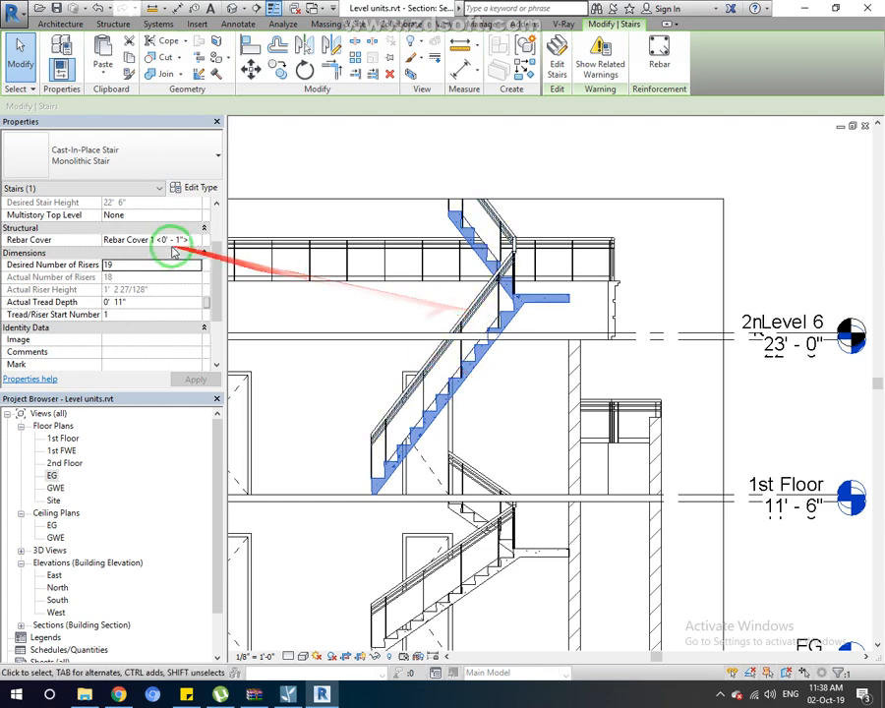
- Delete the upper staircase copy together with its railing
scroll(531, 299, "down", 1)
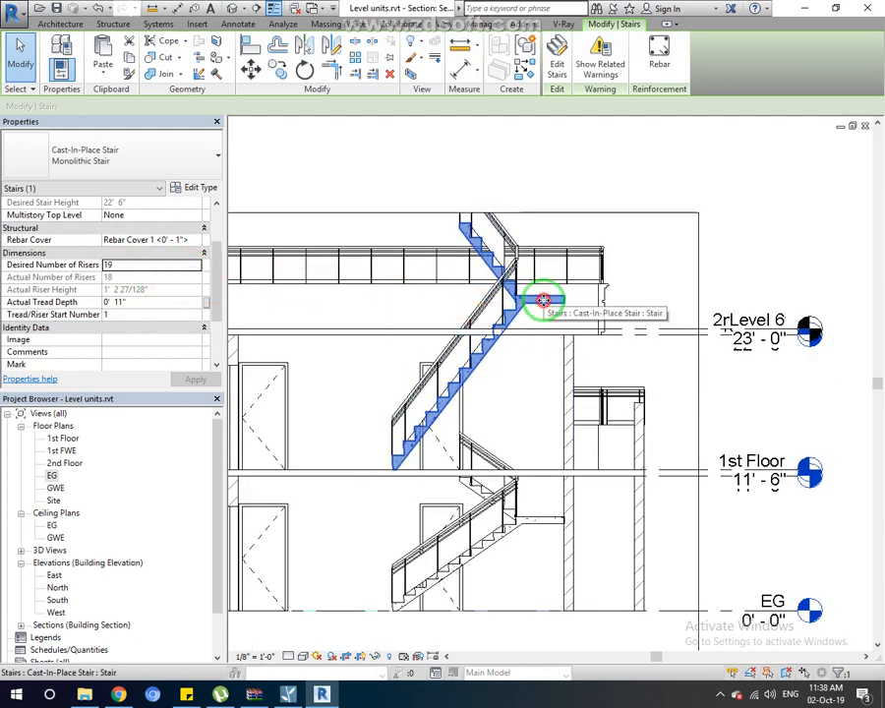
key("Escape")
- Try copying the lower staircase with its railing aligned to the 1st FWE level, and delete the pasted copy
left_click(503, 499)
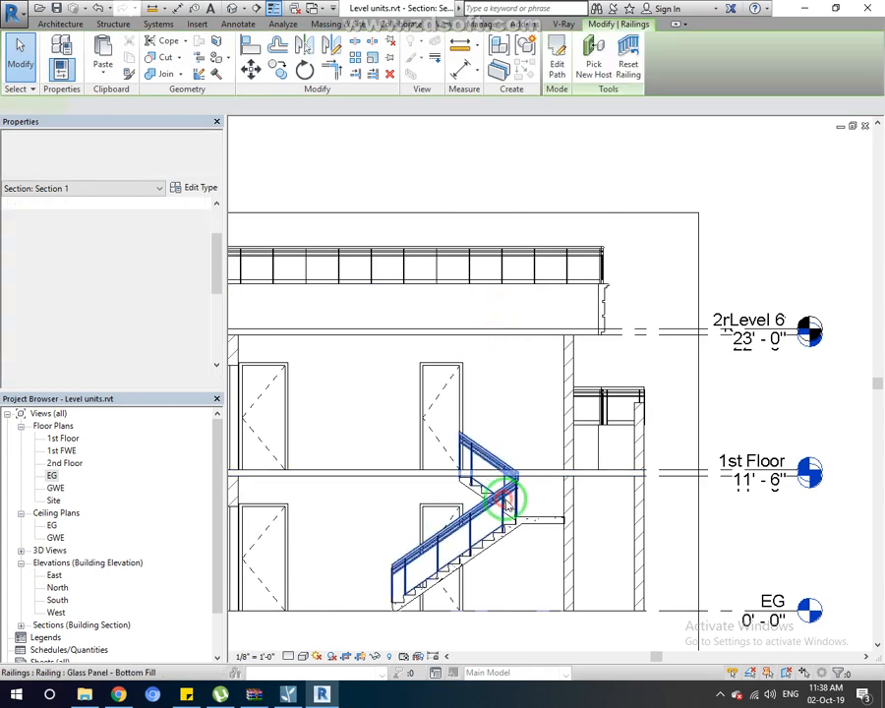
left_click(536, 526, "ctrl")
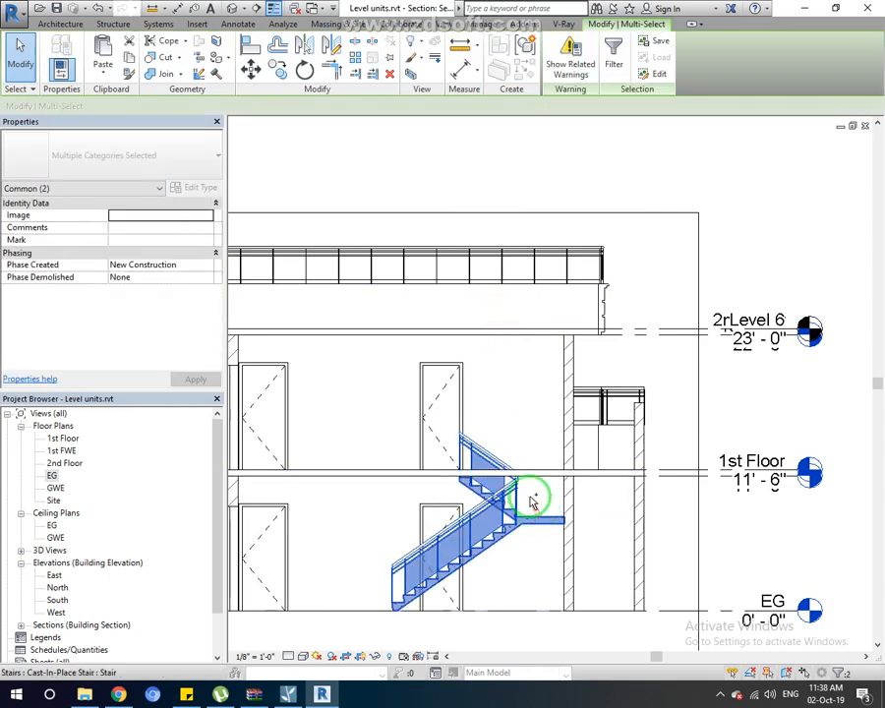
left_click(129, 63)
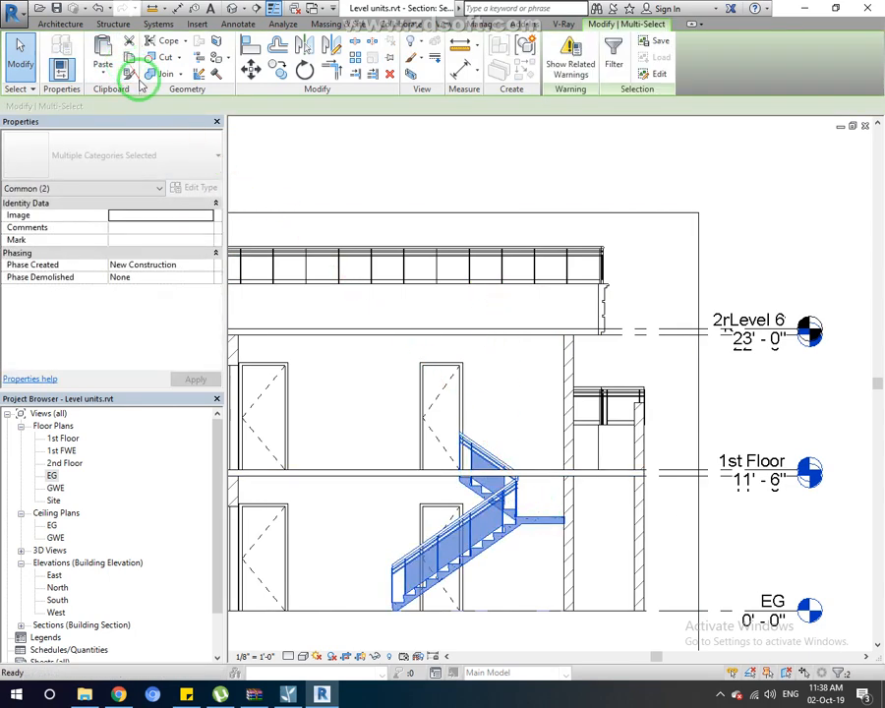
left_click(102, 81)
left_click(124, 122)
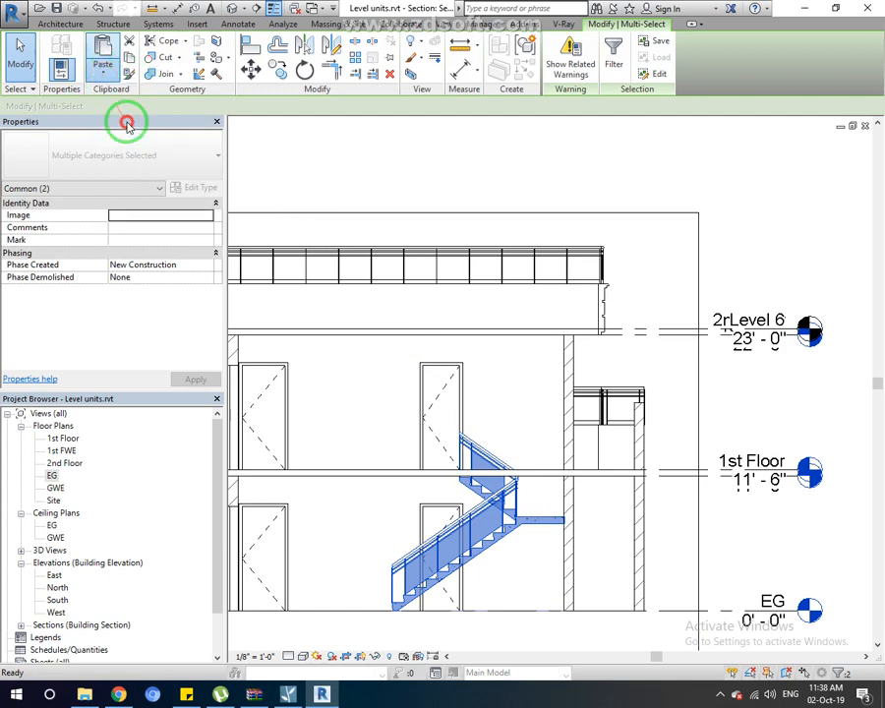
left_click(374, 262)
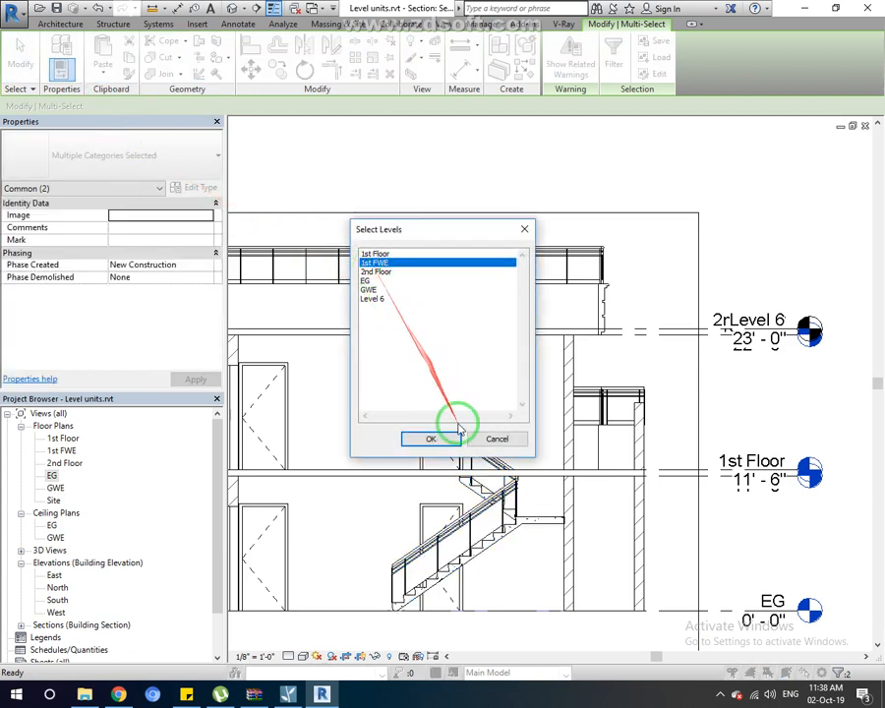
left_click(435, 439)
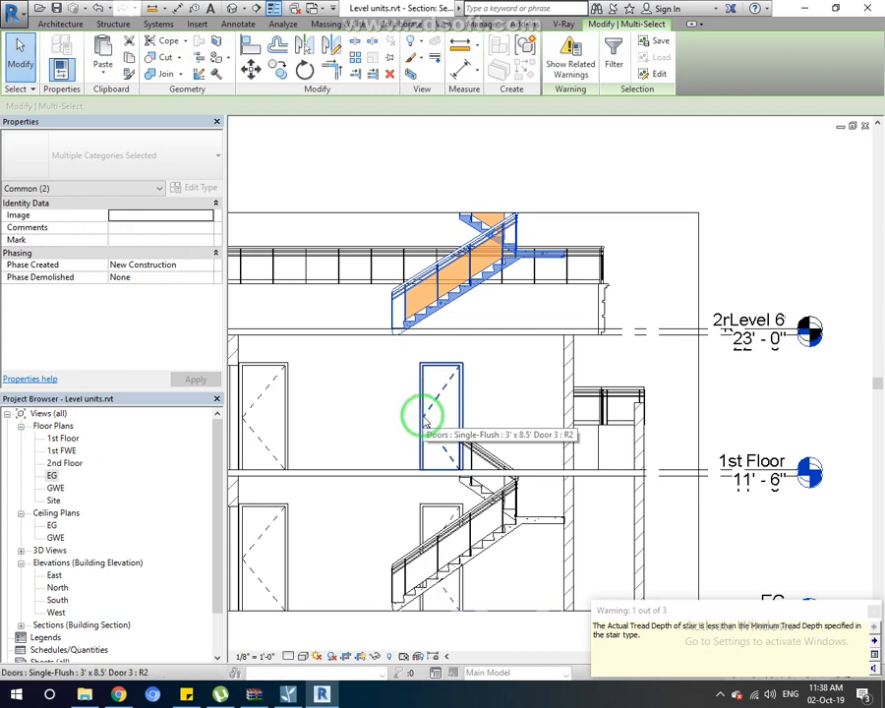
key("Delete")
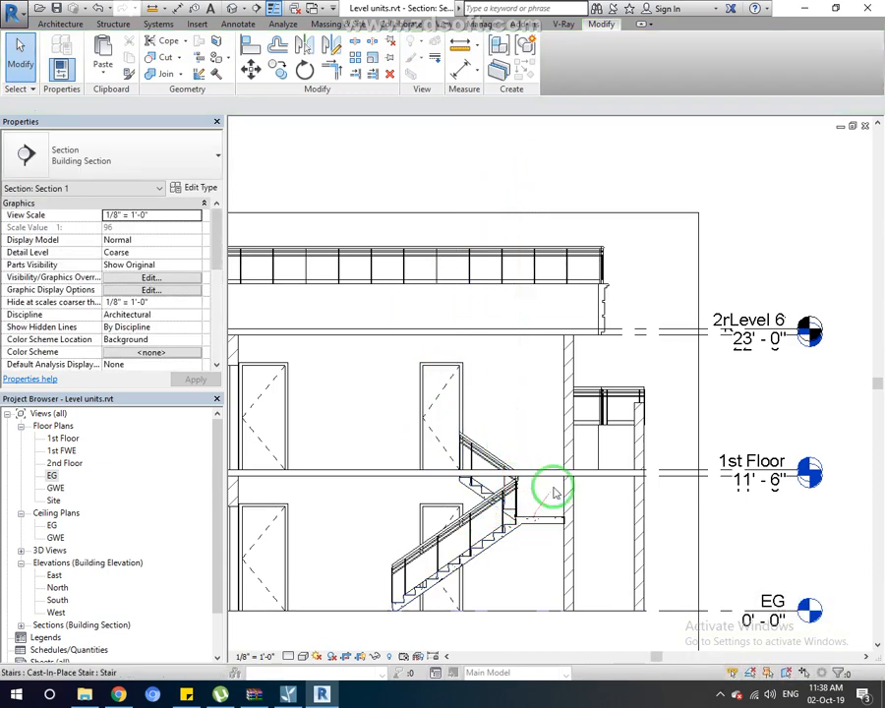
- Examine the lower staircase's Monolithic Stair type properties and its stair calculation rules for slope, riser height and tread depth
scroll(474, 417, "down", 2)
scroll(454, 472, "up", 5)
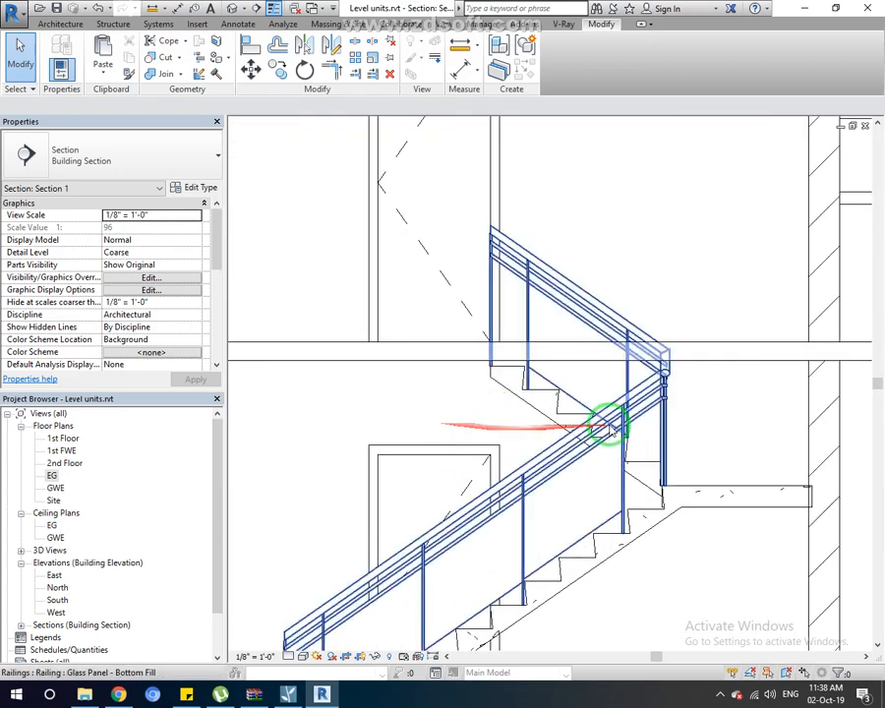
middle_click_drag(688, 506, 656, 390)
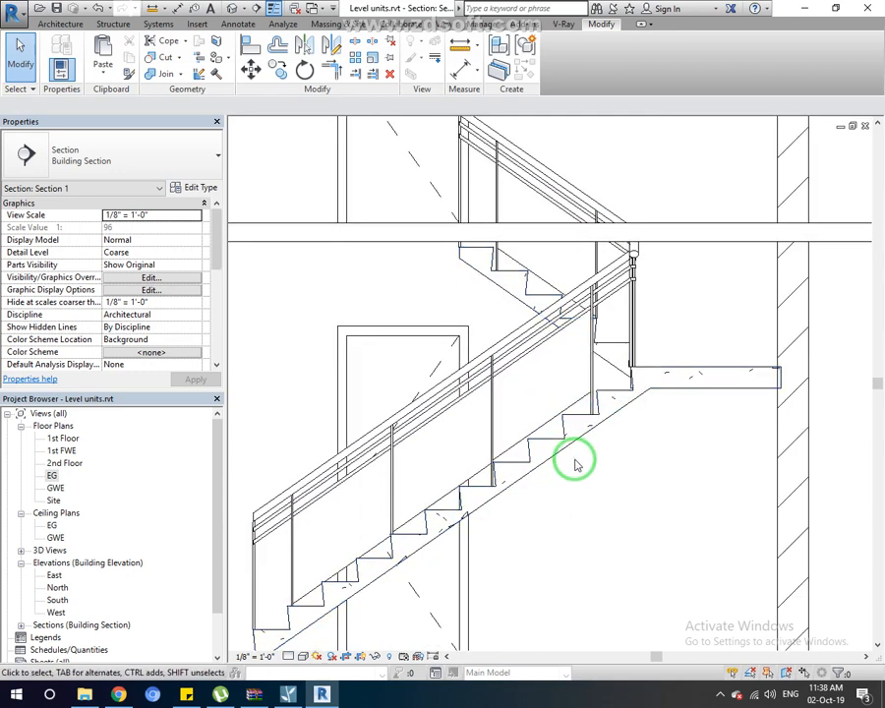
scroll(577, 467, "up", 6)
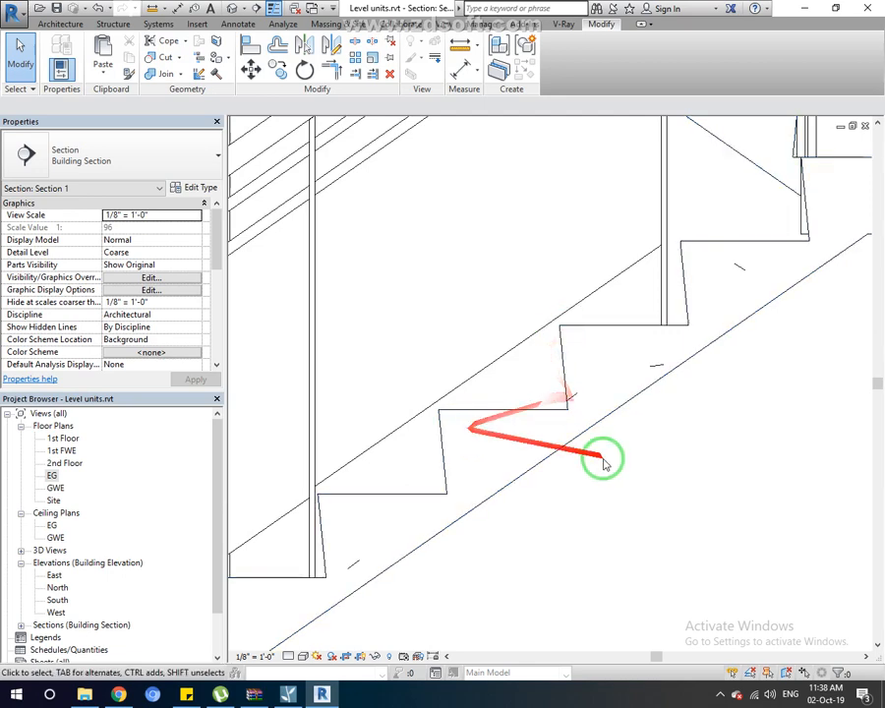
left_click(571, 492)
left_click(189, 187)
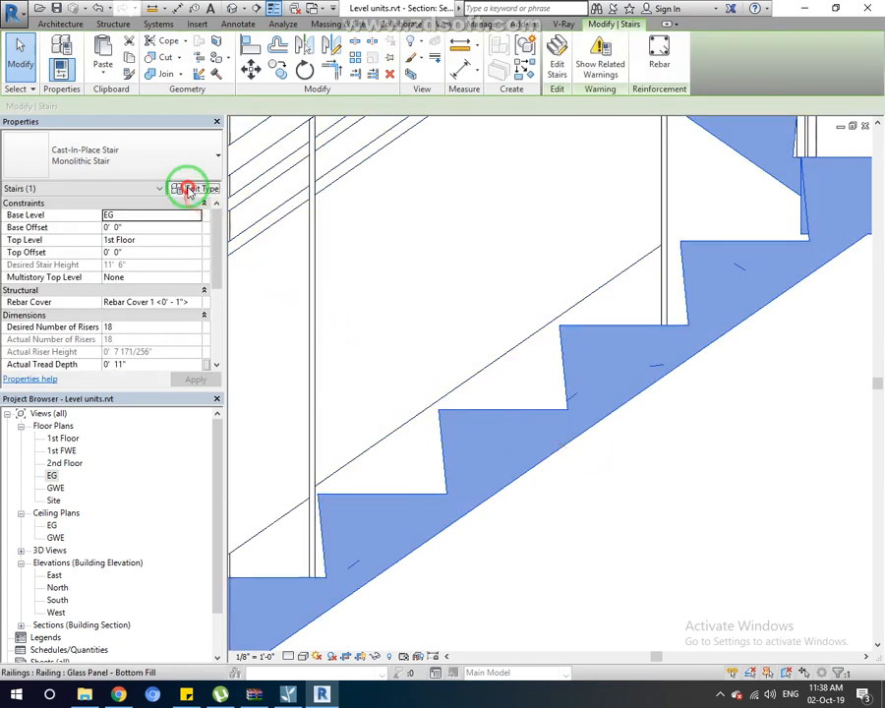
left_click_drag(531, 245, 519, 188)
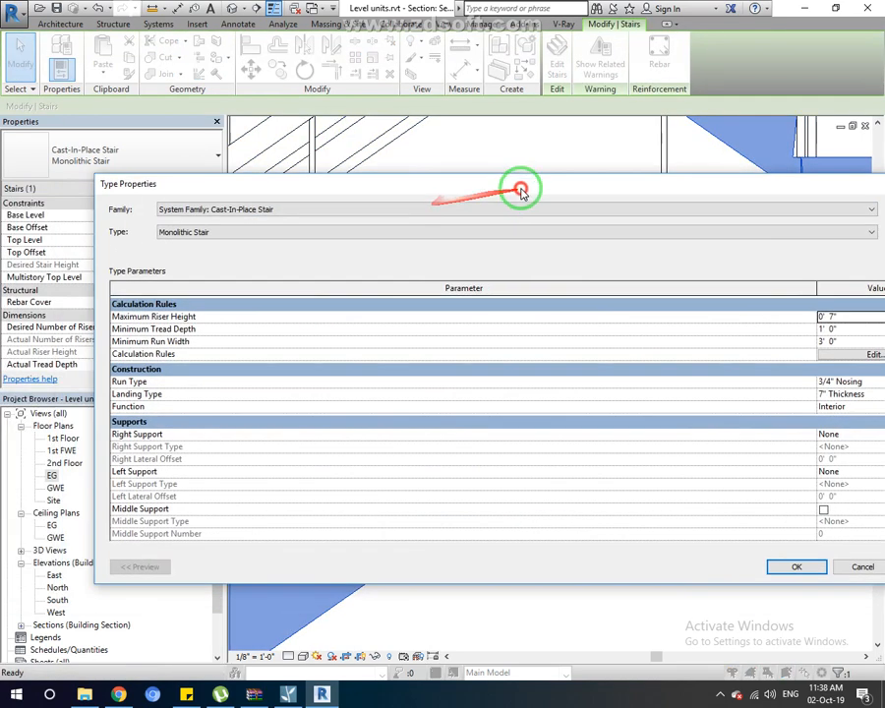
left_click_drag(793, 192, 568, 143)
left_click(648, 306)
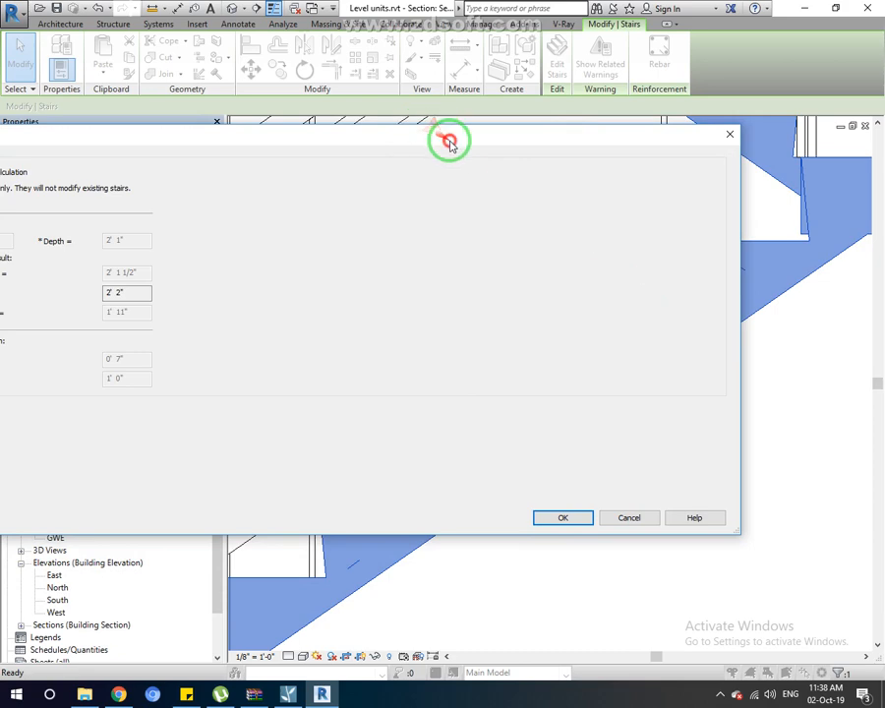
left_click_drag(446, 143, 576, 140)
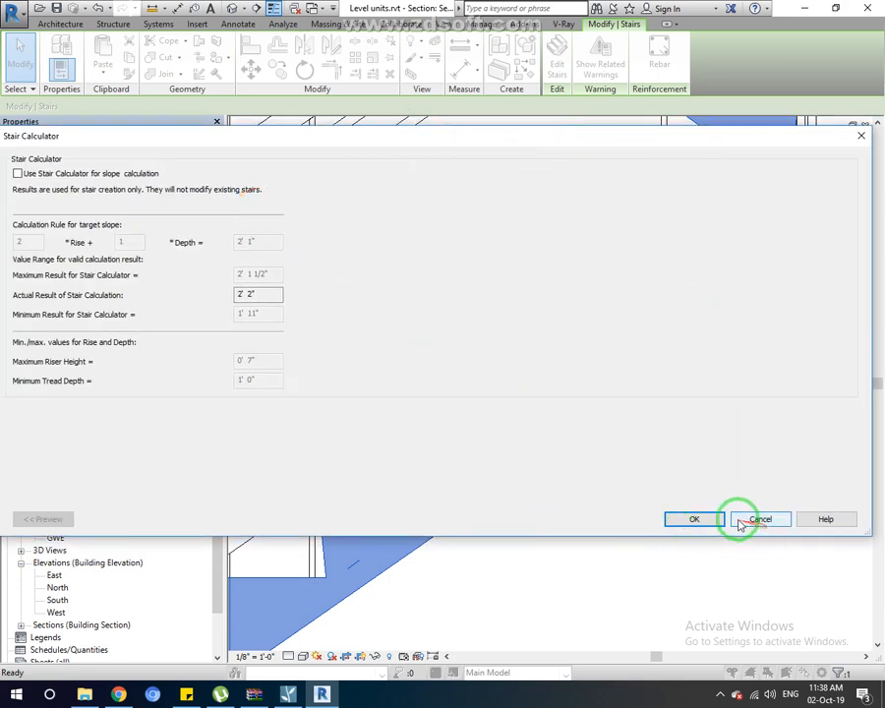
left_click_drag(397, 137, 384, 117)
left_click(693, 492)
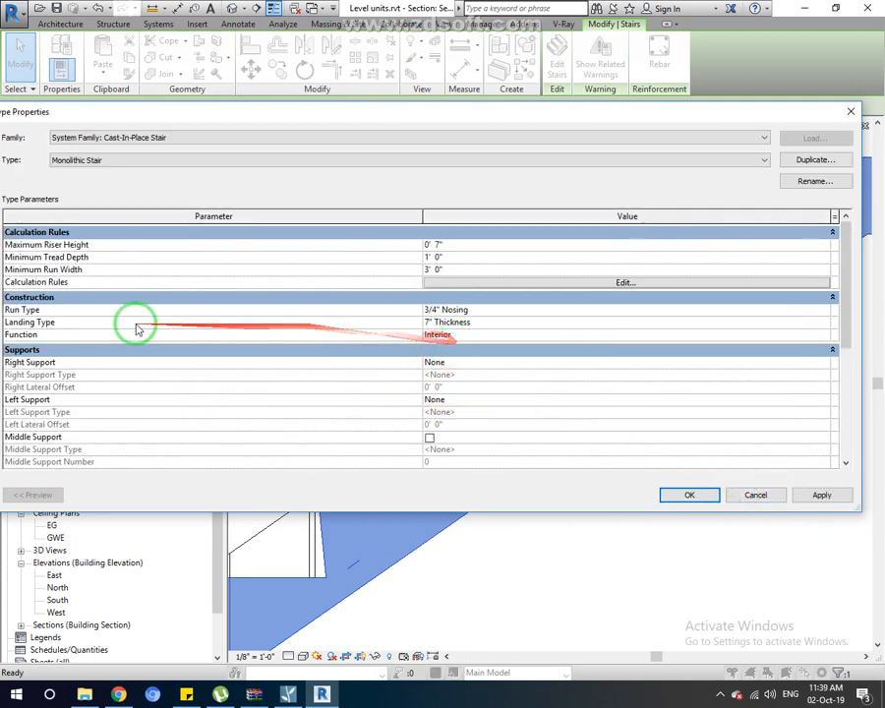
- Set the nosing length of the staircase's 3/4" Nosing run type to 0
scroll(459, 447, "down", 1)
scroll(471, 382, "down", 1)
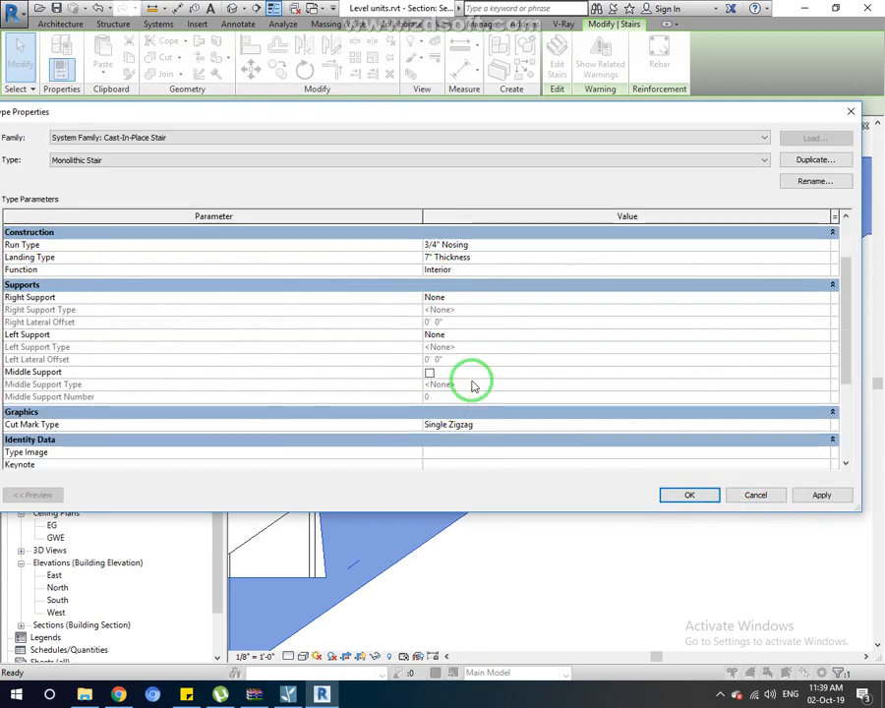
scroll(470, 384, "up", 2)
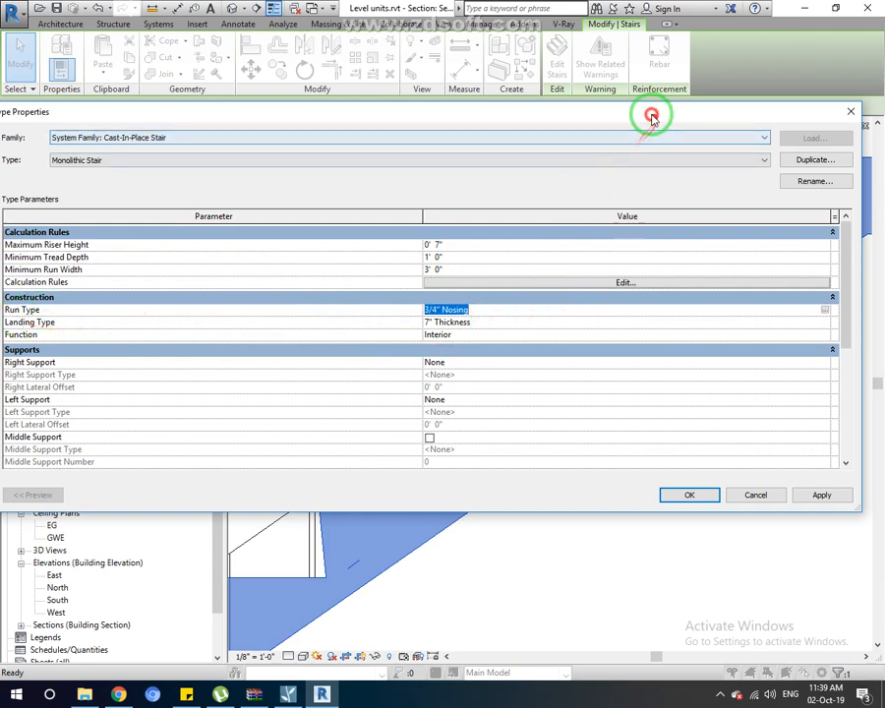
left_click_drag(650, 112, 449, 140)
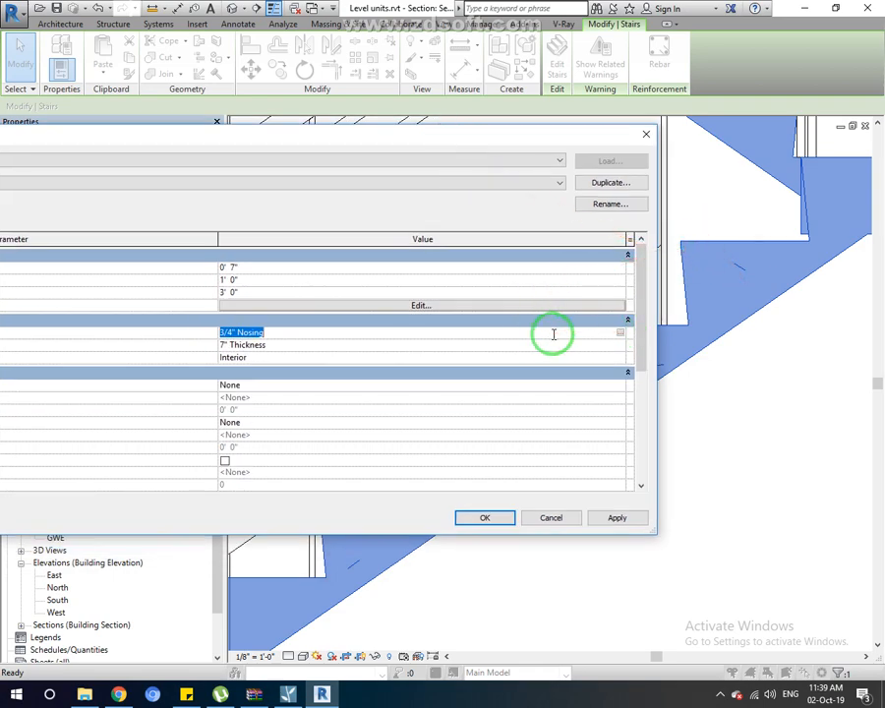
left_click(620, 334)
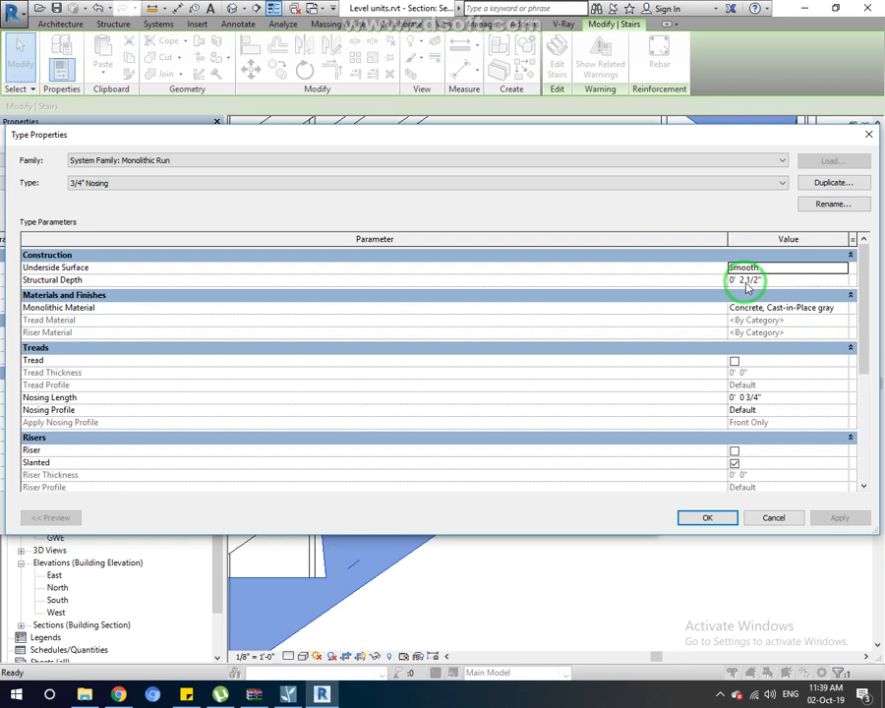
left_click(758, 397)
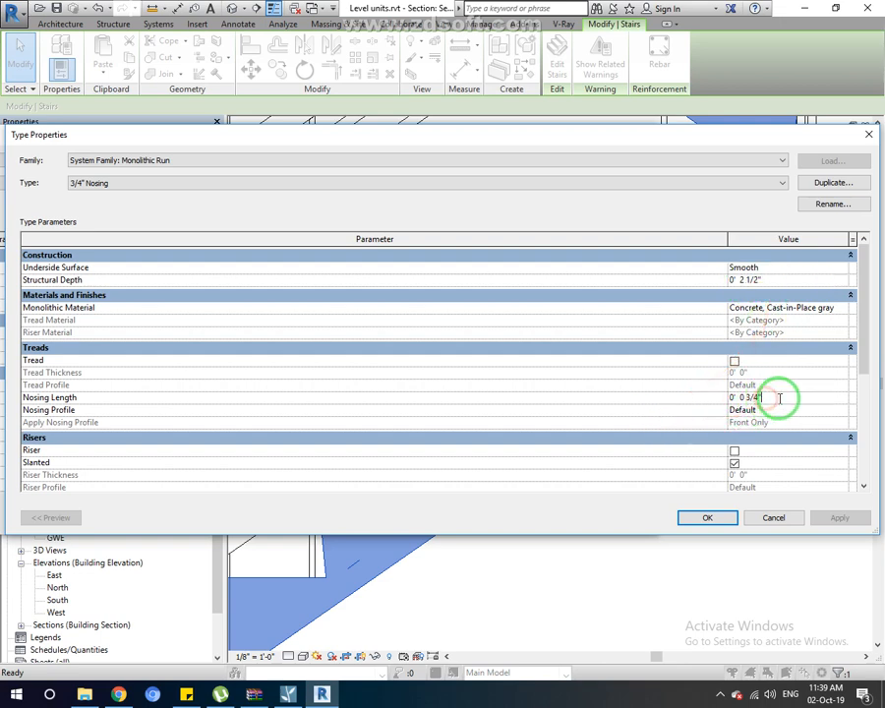
type("0")
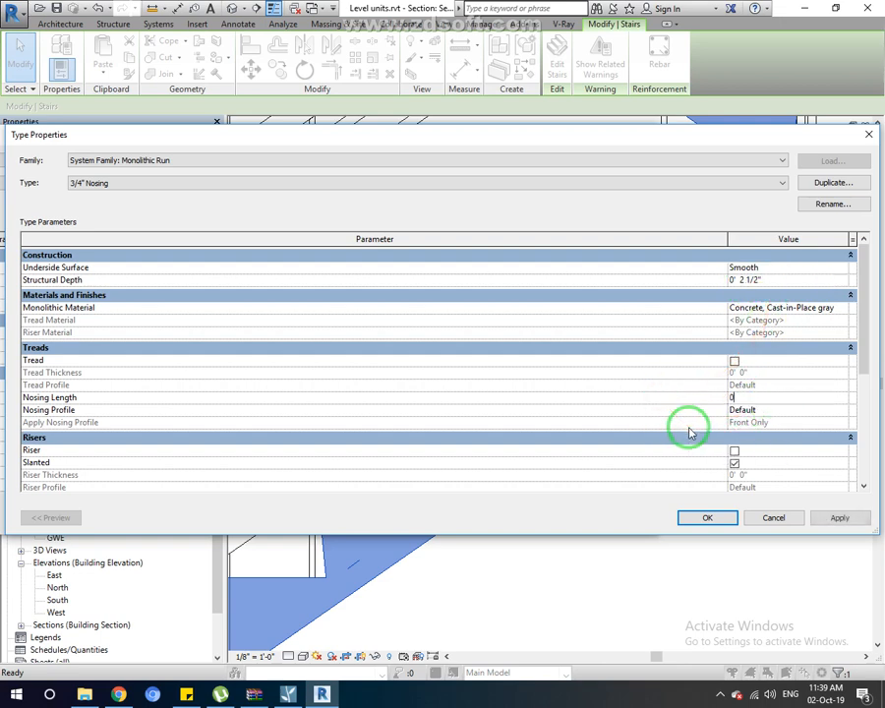
left_click(841, 518)
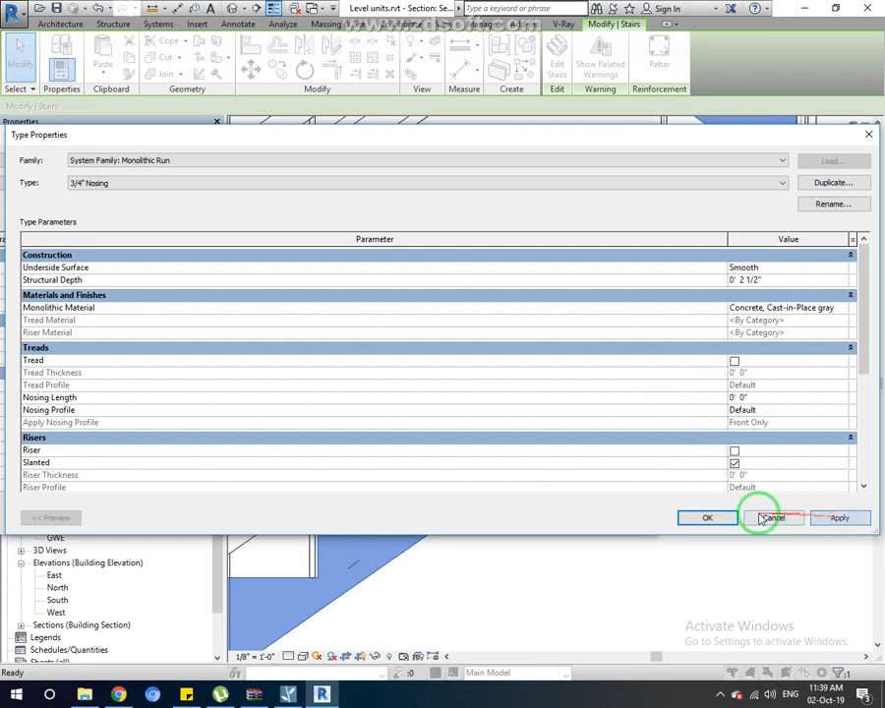
left_click(713, 517)
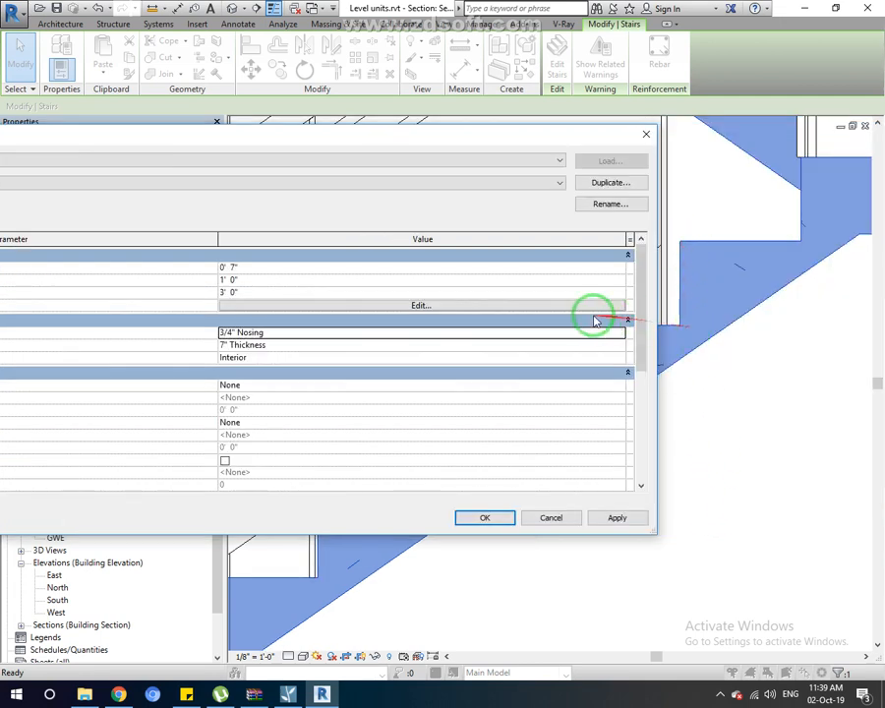
- Try monolithic thicknesses of 9" and 4" for the 7" Thickness landing type, and set it back to 7"
left_click(273, 346)
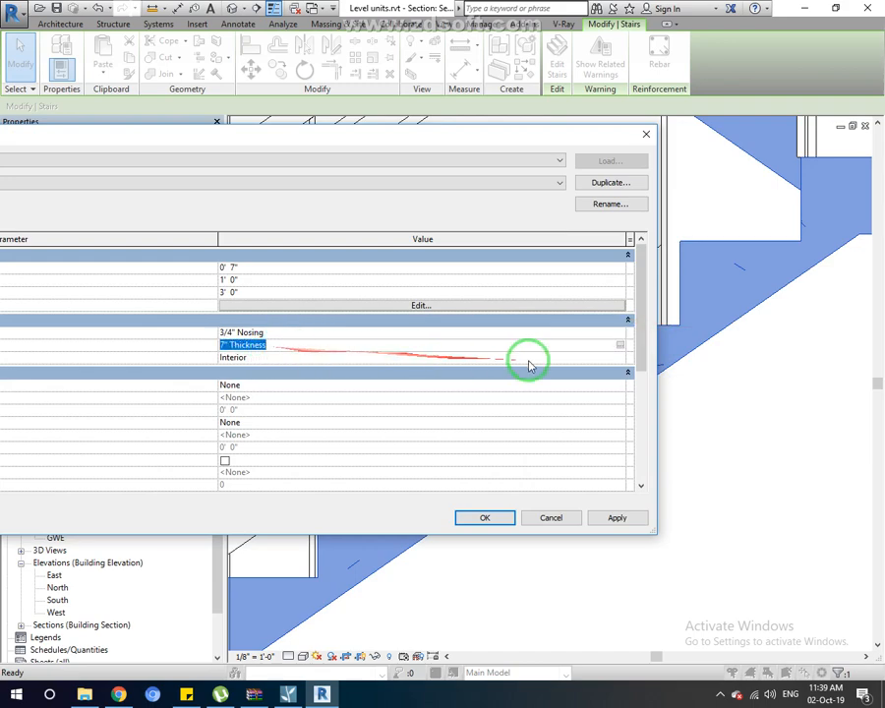
left_click(621, 346)
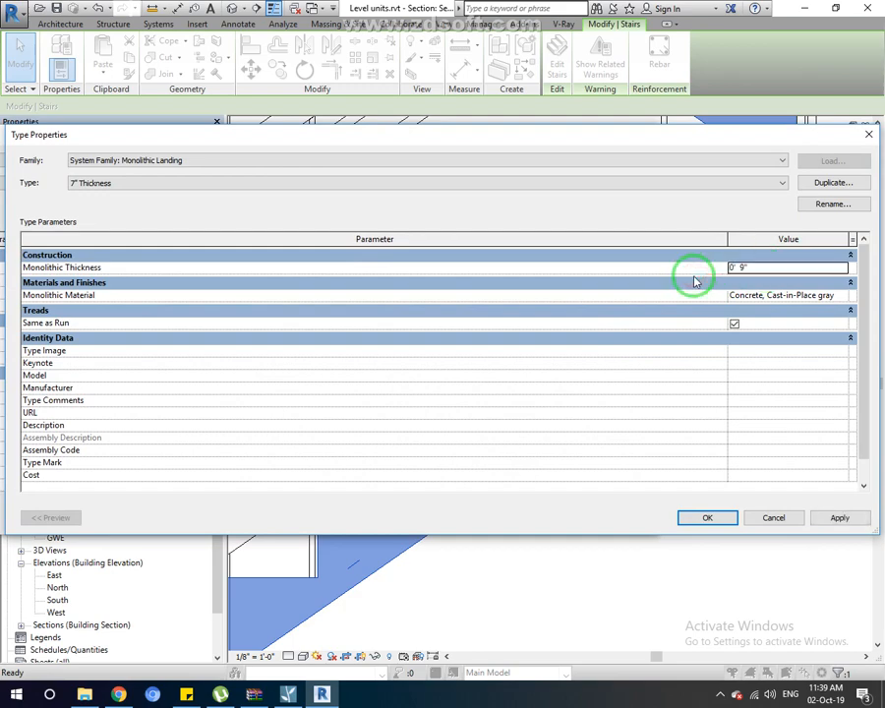
left_click_drag(757, 134, 597, 230)
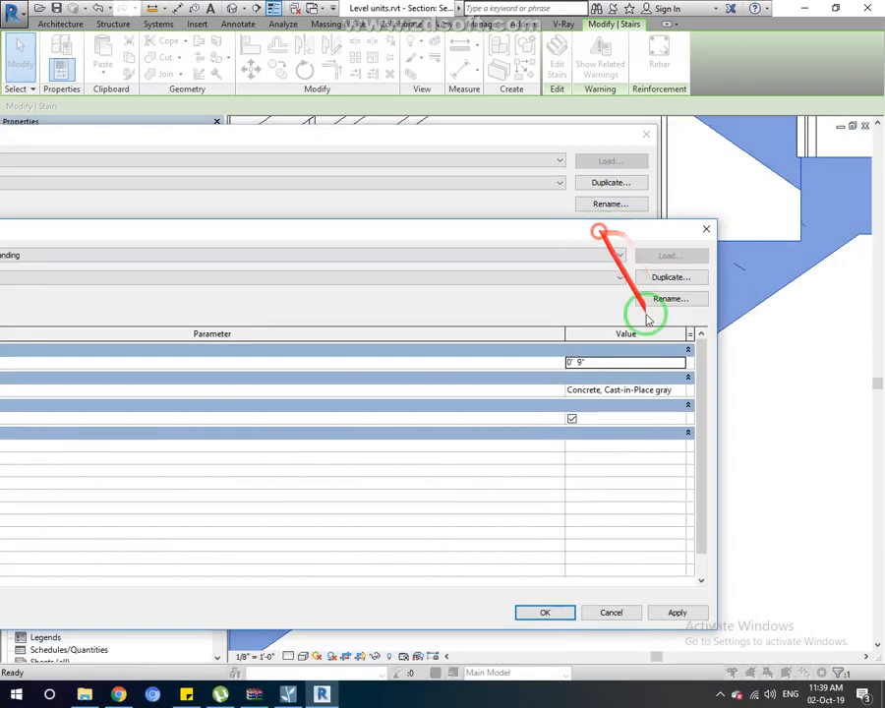
left_click(678, 612)
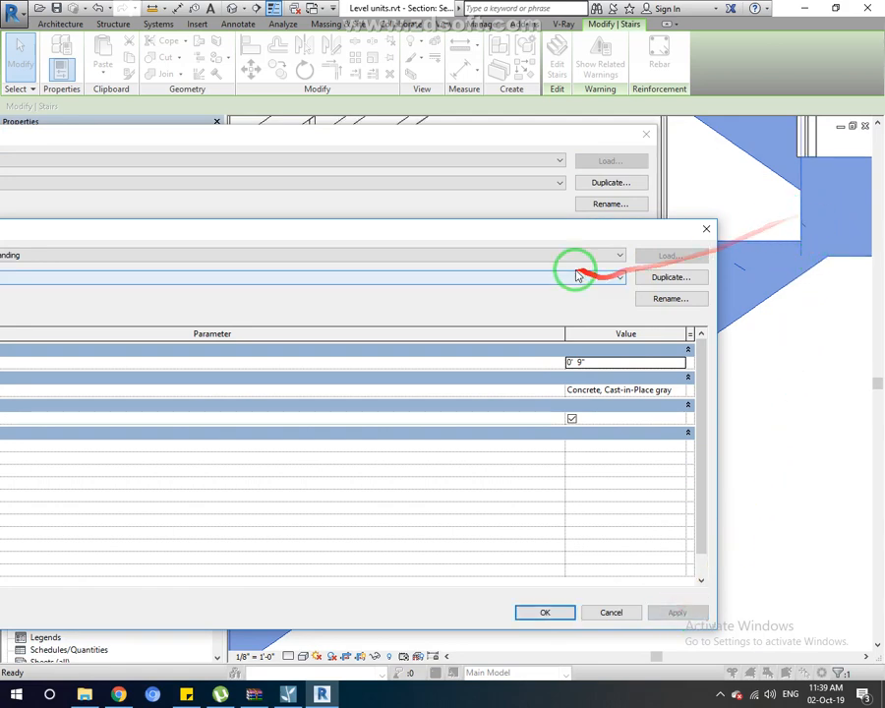
left_click_drag(571, 239, 517, 239)
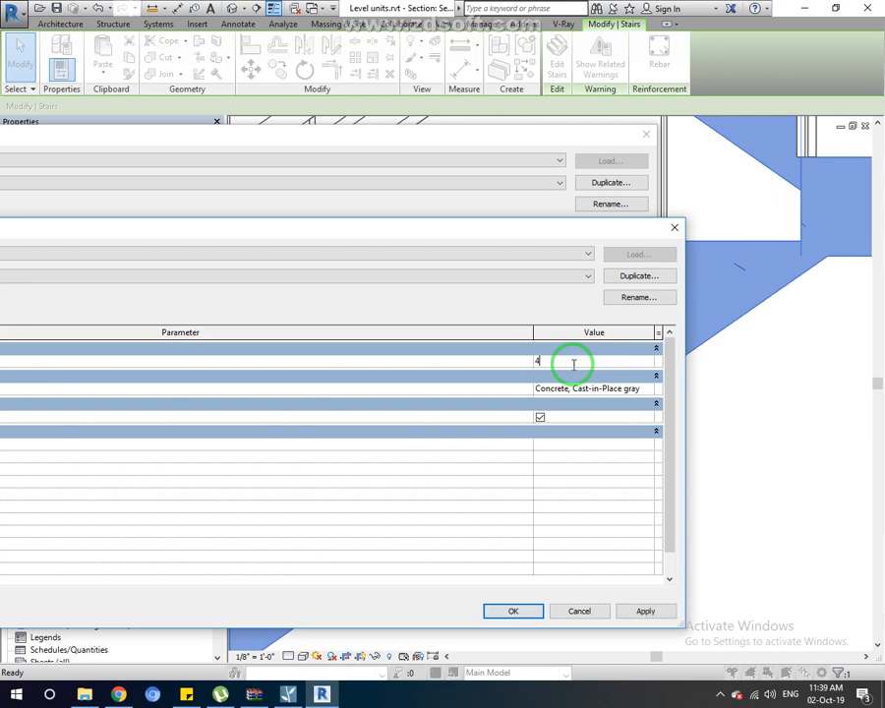
left_click(645, 611)
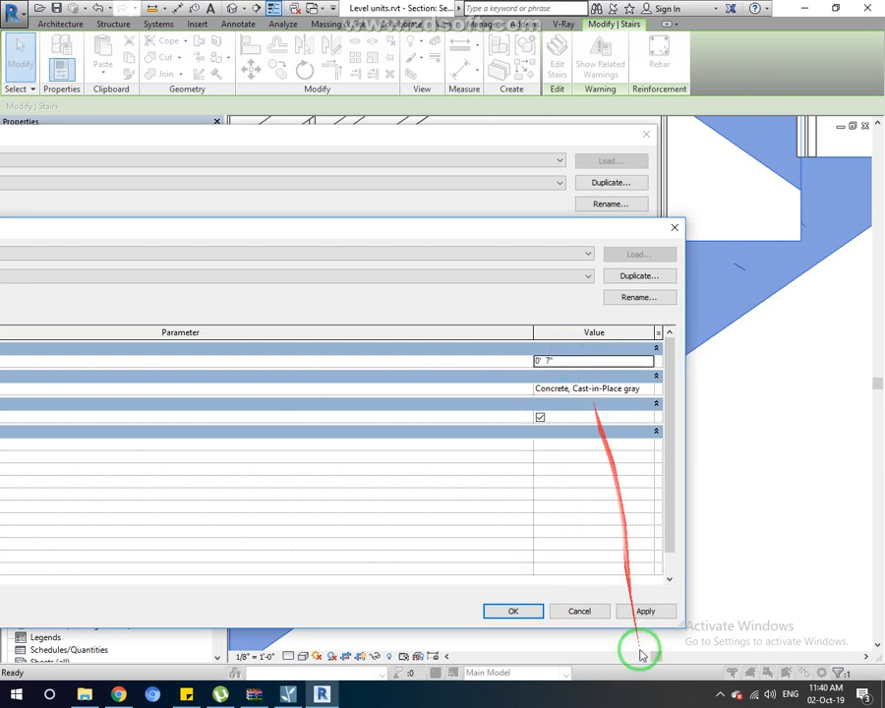
left_click(490, 611)
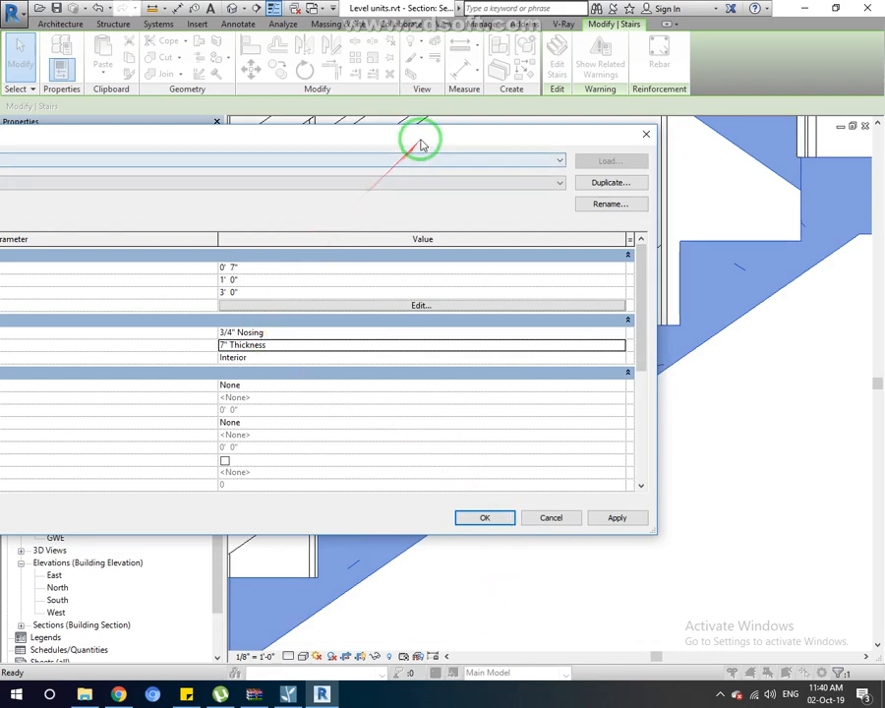
- Review the right support options and the supports, graphics and identity data parameters of the Monolithic Stair type
left_click_drag(420, 145, 635, 171)
scroll(468, 339, "down", 3)
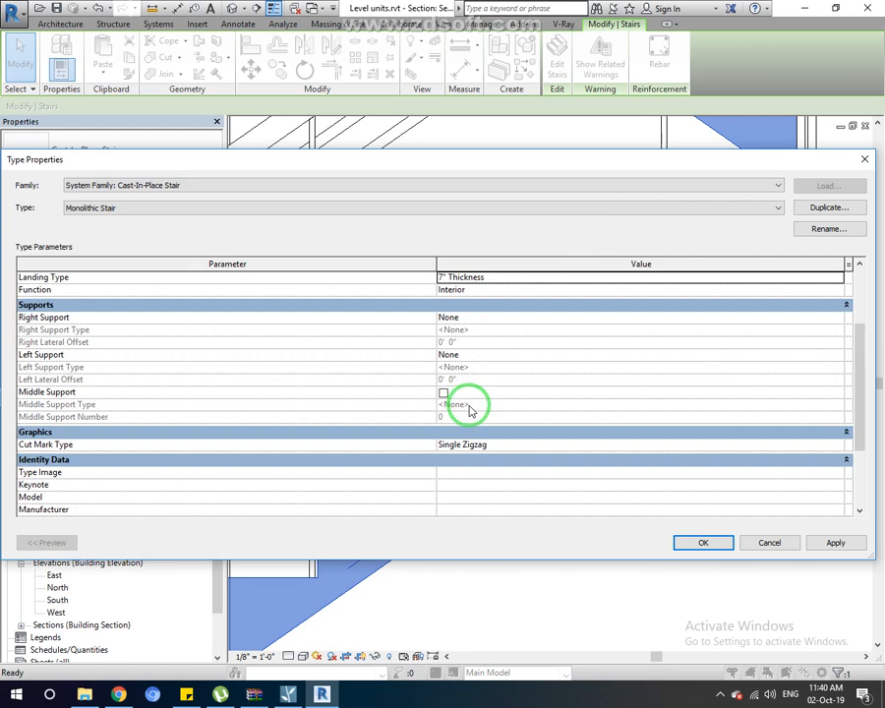
left_click(464, 317)
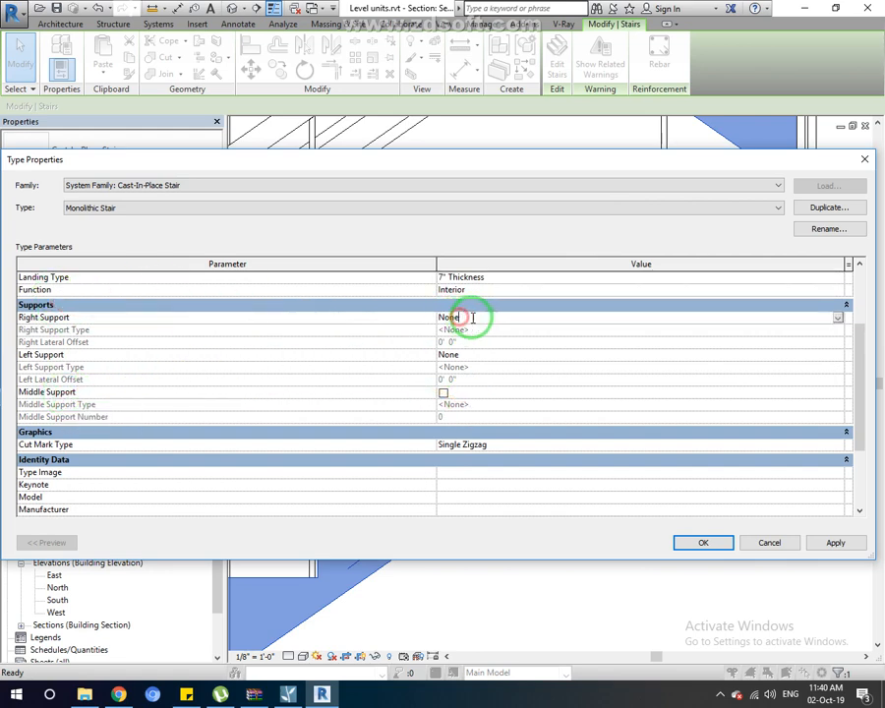
left_click(838, 320)
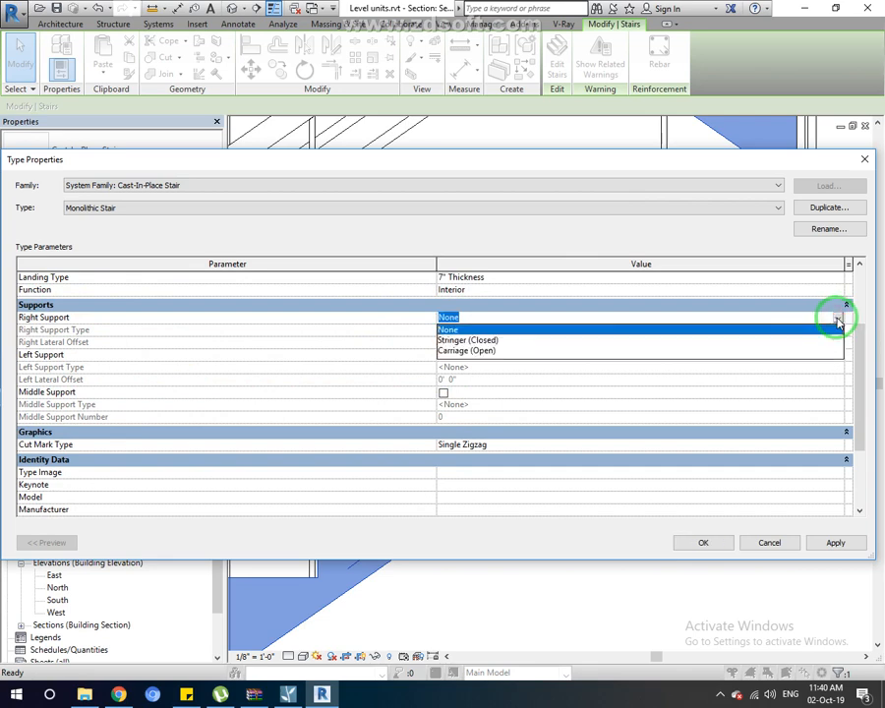
left_click(837, 320)
scroll(518, 457, "down", 2)
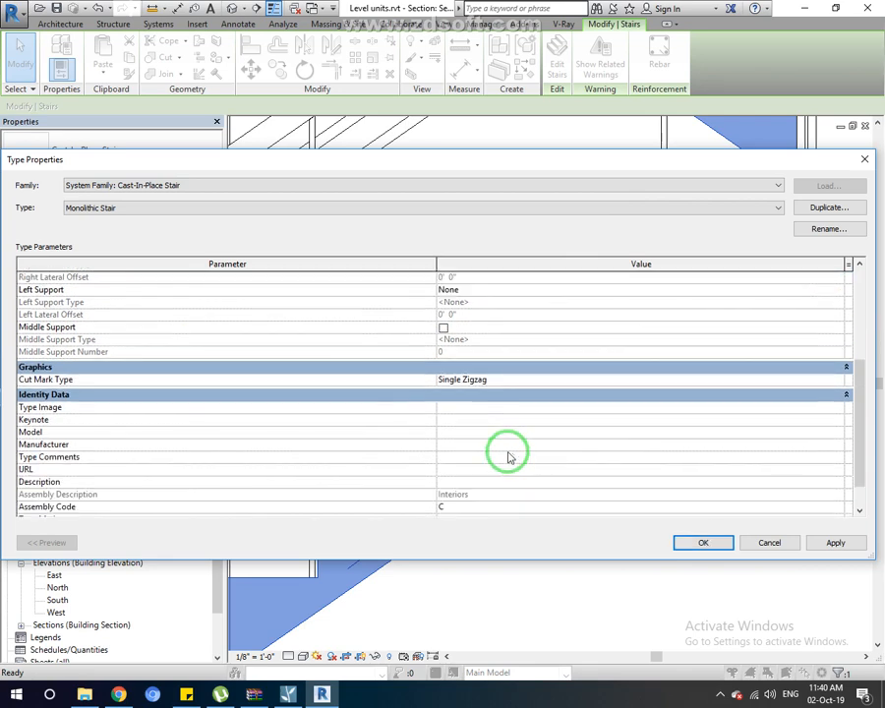
scroll(81, 423, "down", 1)
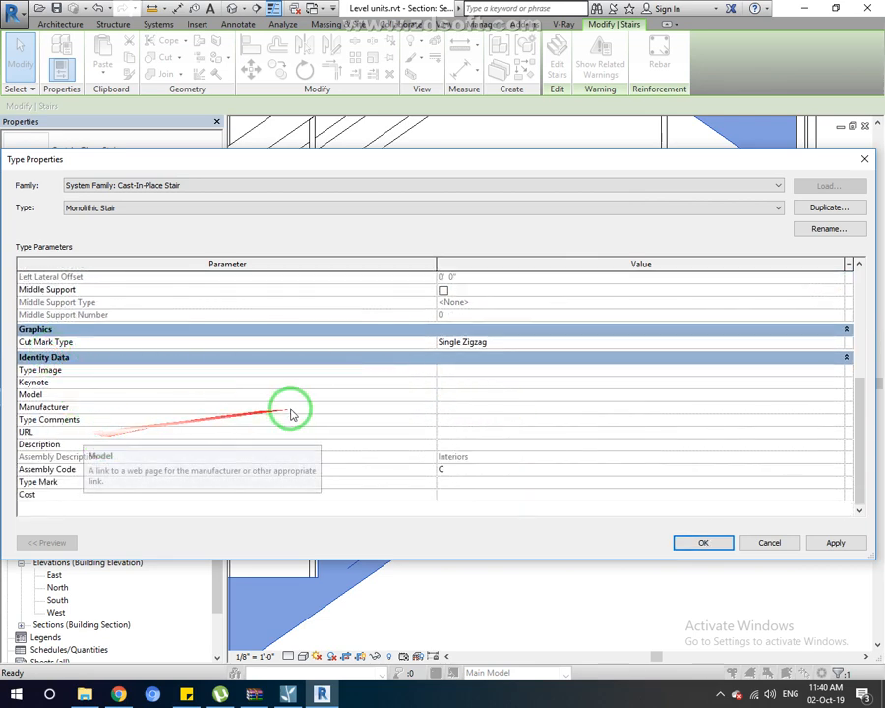
- Accept the Monolithic Stair type properties and return to the section view of the staircase
scroll(291, 414, "up", 5)
left_click(699, 542)
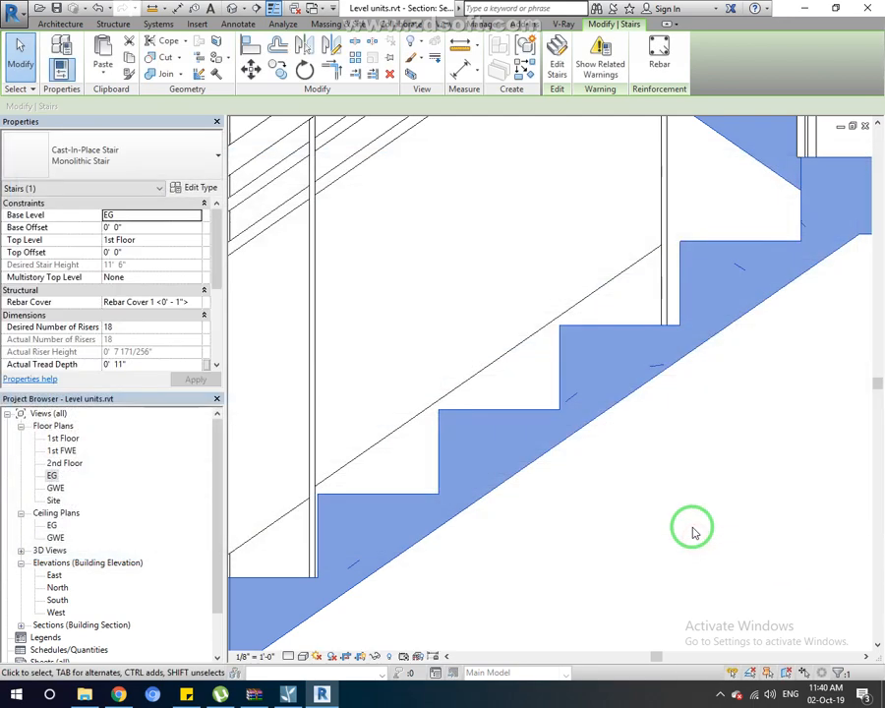
scroll(479, 403, "down", 5)
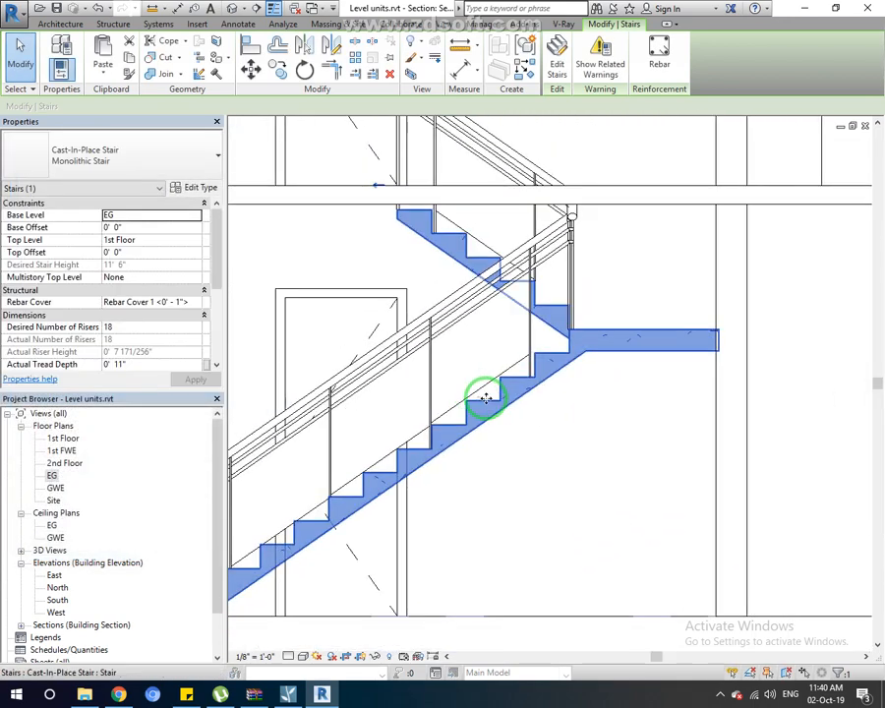
- Try the Exterior function for the selected staircase's Monolithic Stair type, and set it back to Interior
left_click(193, 186)
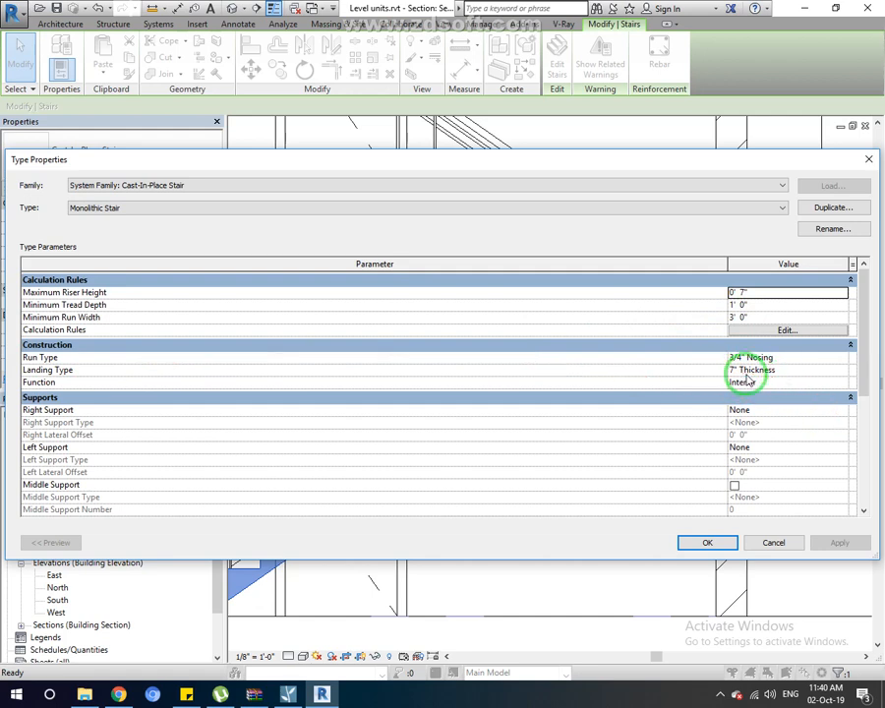
left_click(788, 383)
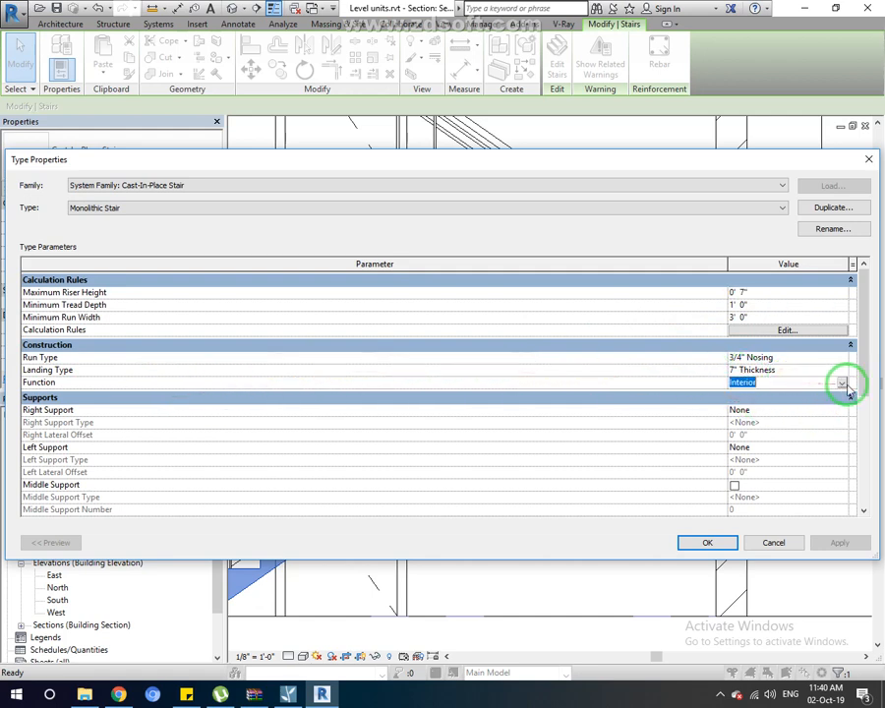
left_click(842, 384)
left_click(745, 407)
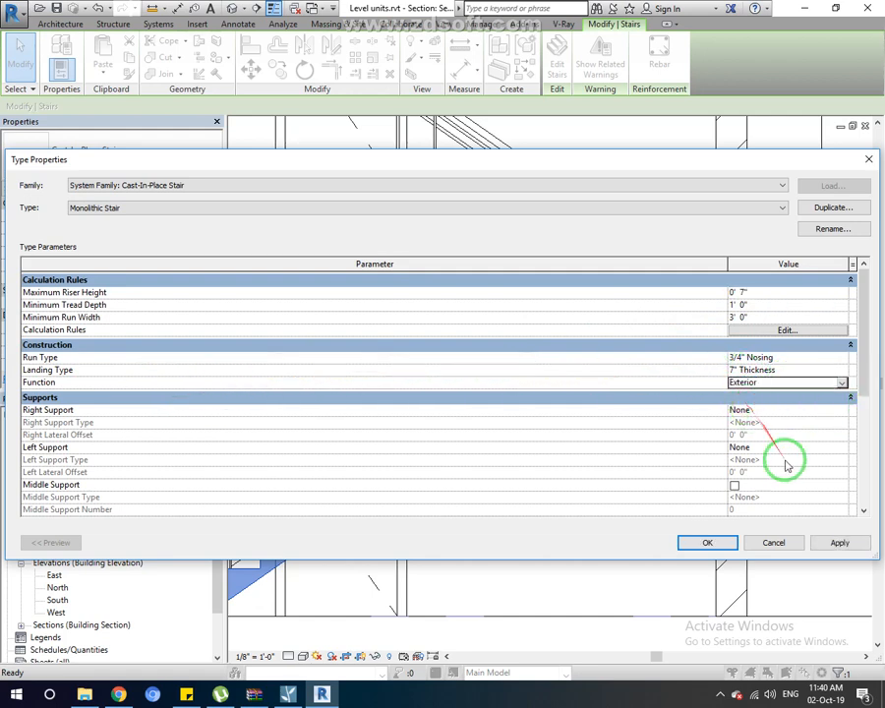
left_click(832, 543)
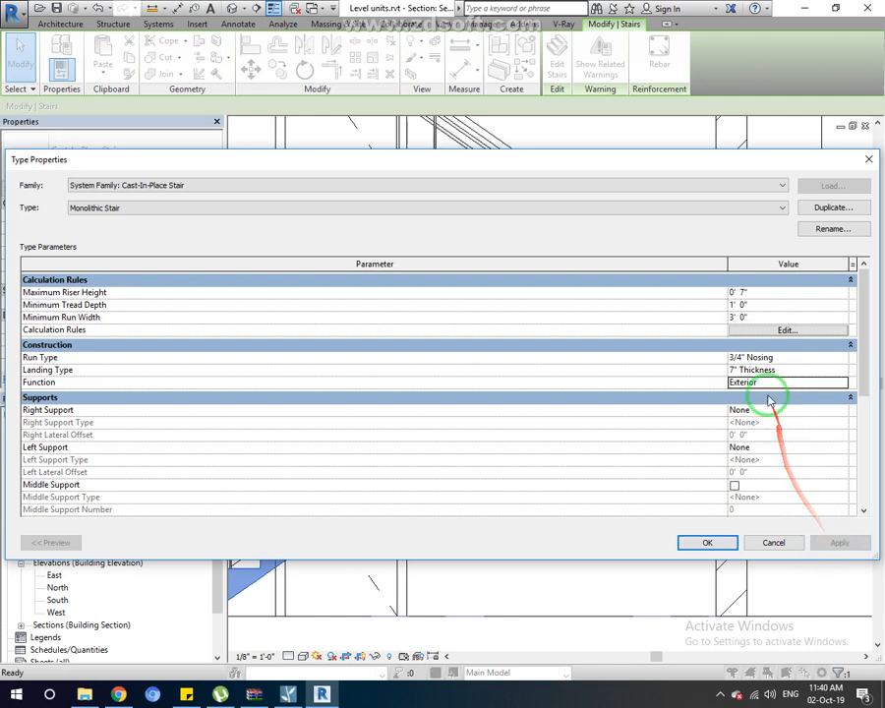
left_click(838, 381)
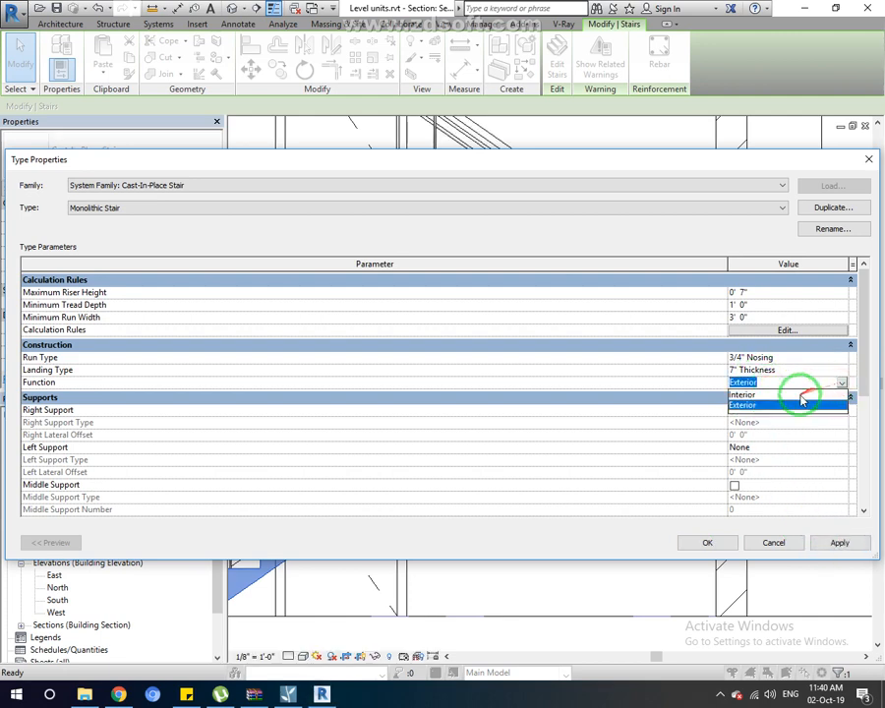
left_click(797, 391)
left_click(831, 543)
left_click(705, 543)
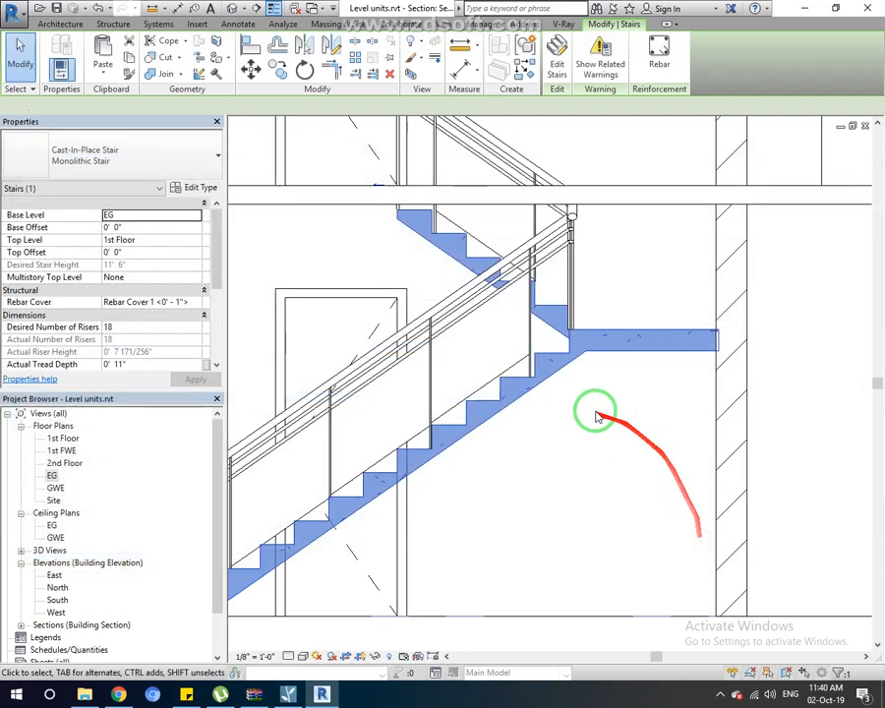
- Deselect the staircase in the section and open the EG floor plan
scroll(557, 411, "down", 4)
left_click(580, 617)
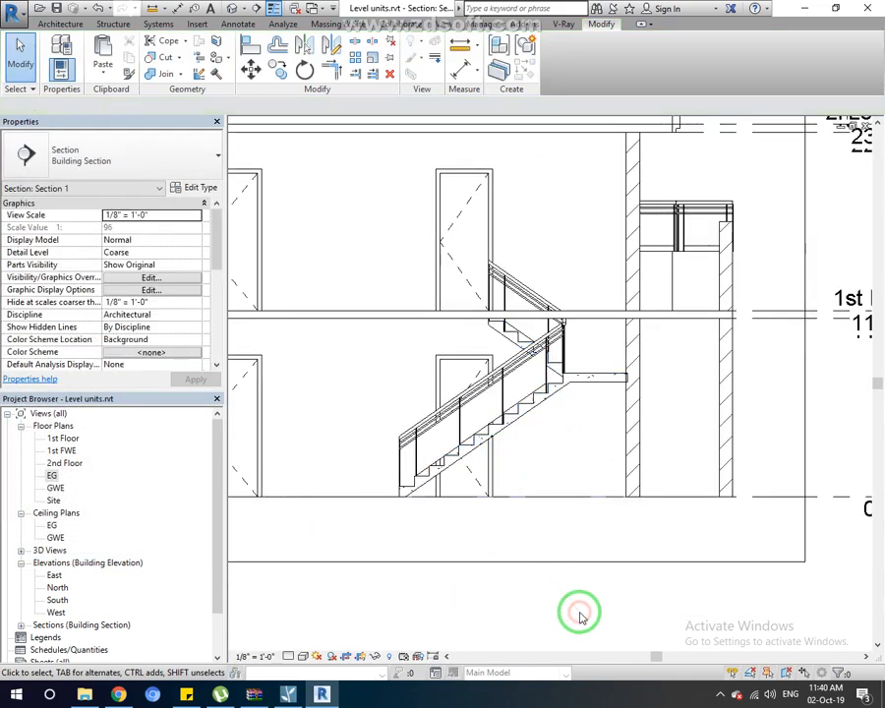
scroll(625, 505, "down", 5)
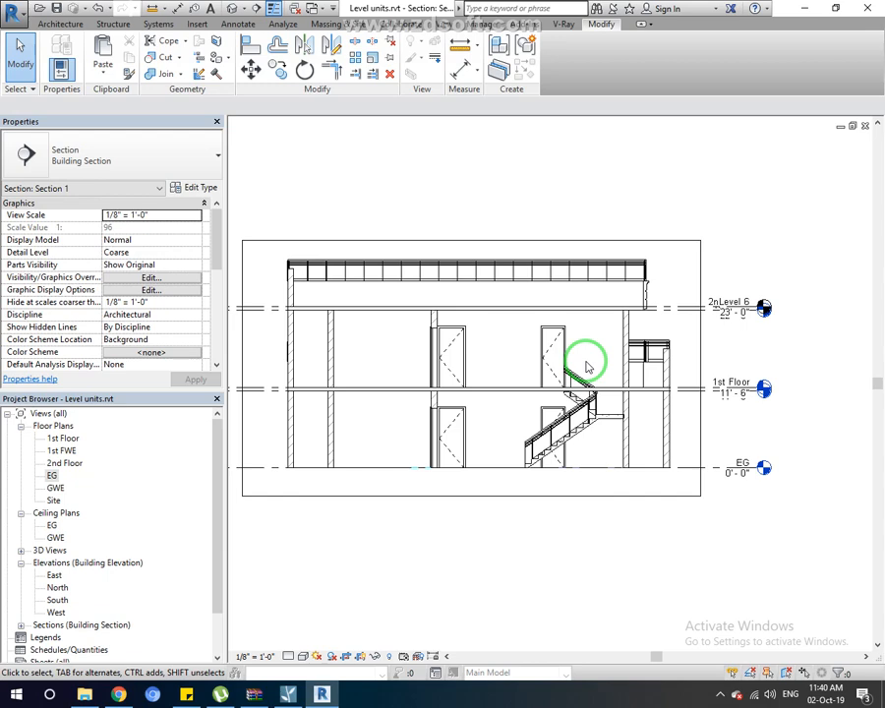
double_click(53, 476)
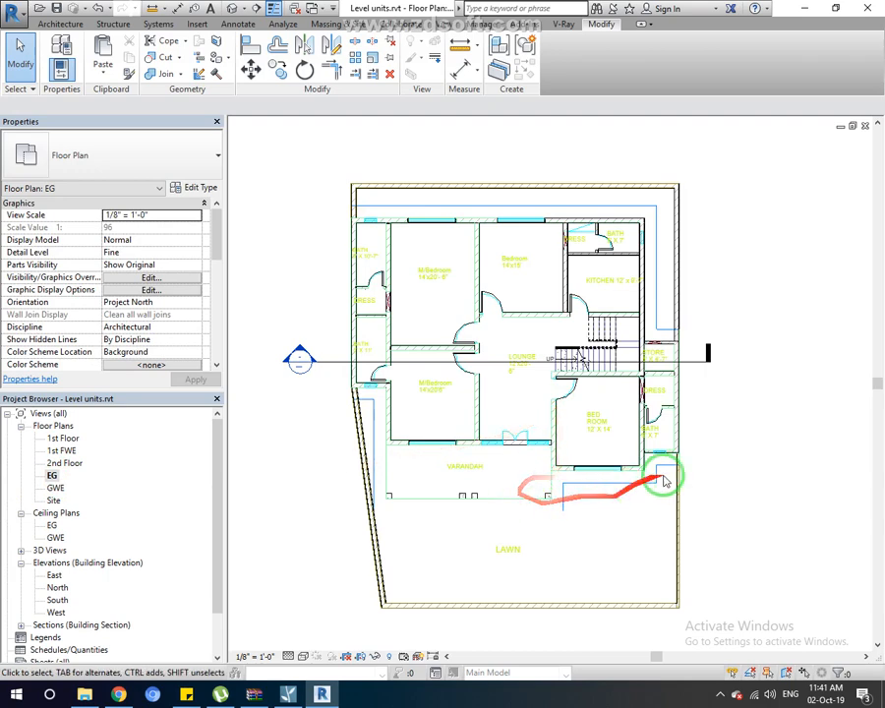